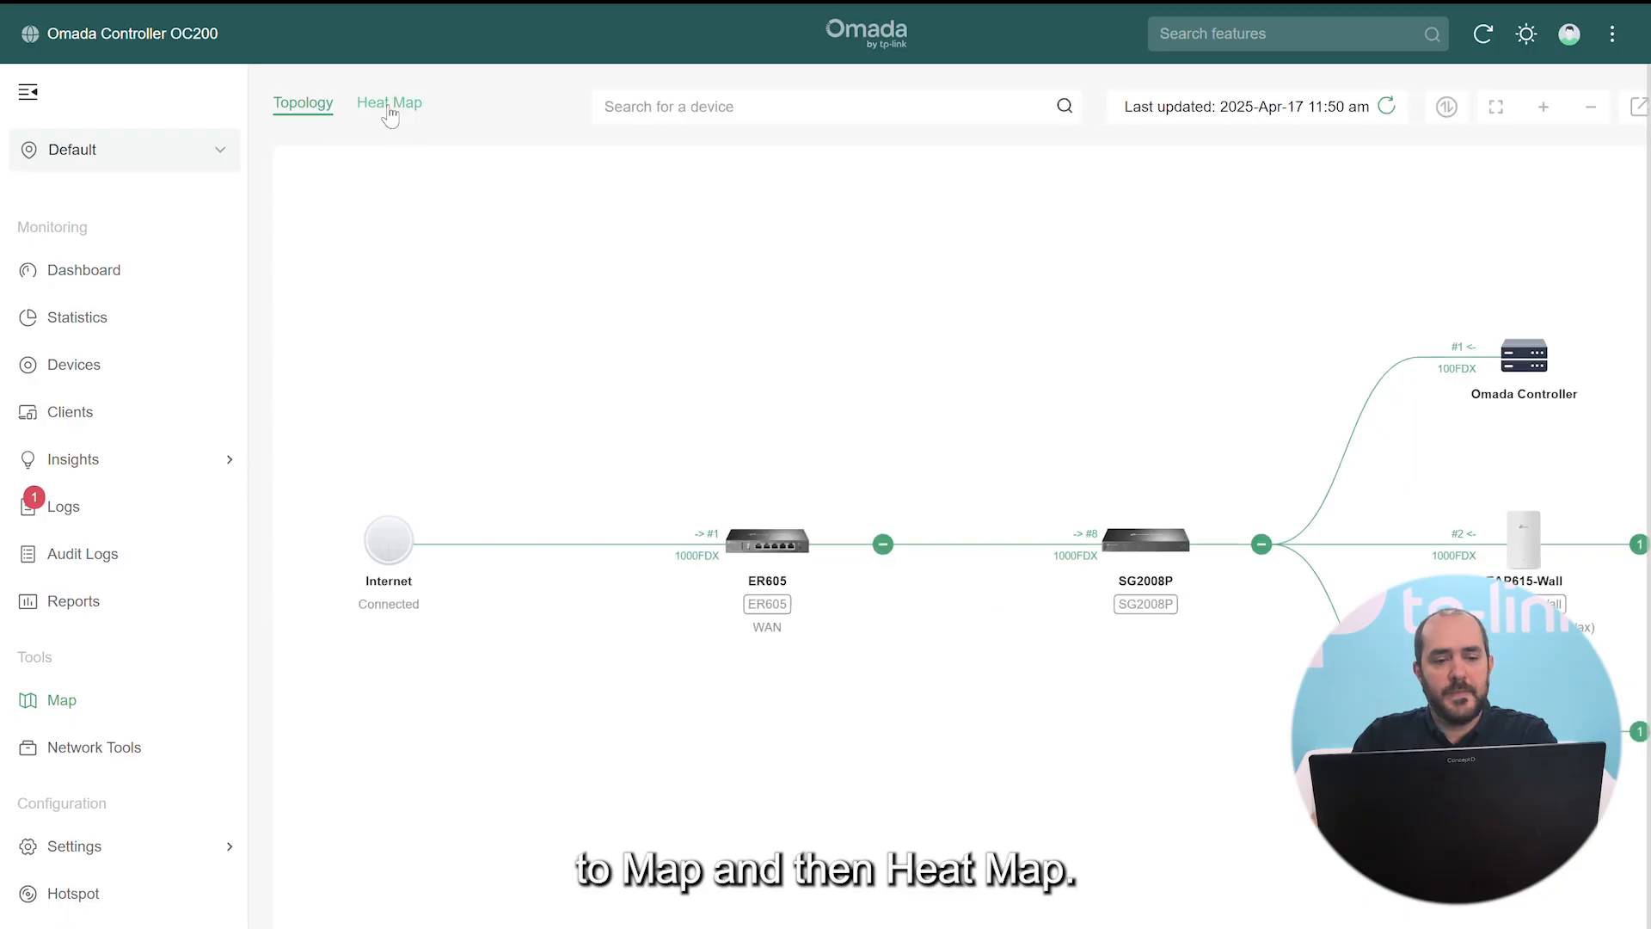
Create an indoor map described 'Heatmap' using Desktop > SS > image.png as its floor plan
left_click(392, 107)
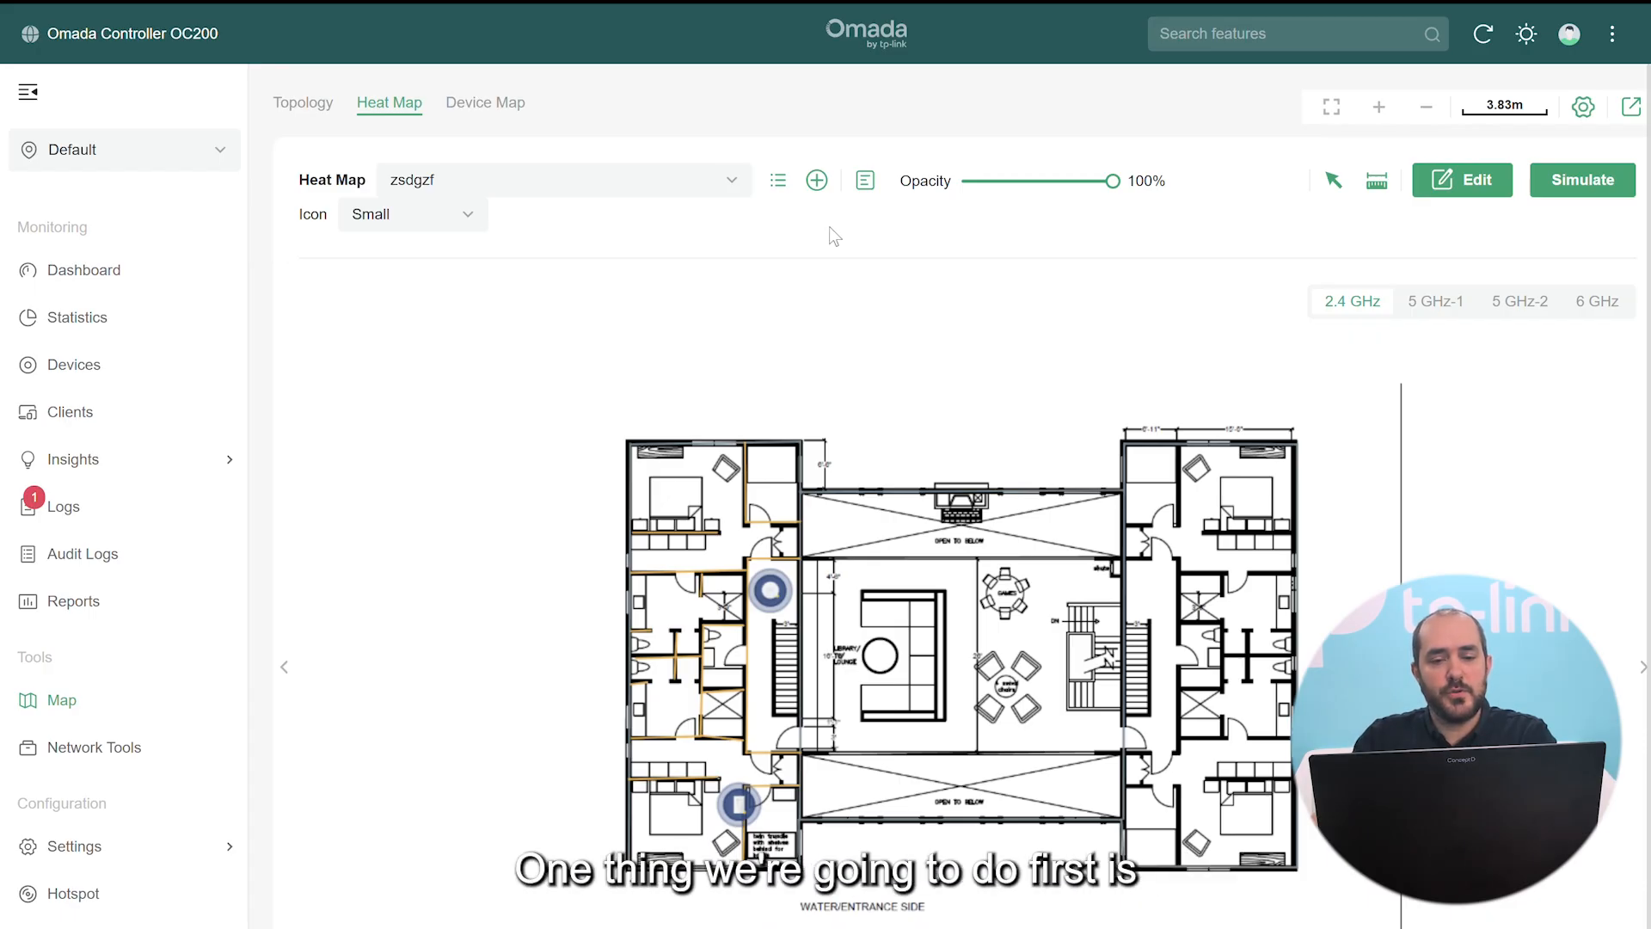
left_click(821, 182)
left_click(834, 401)
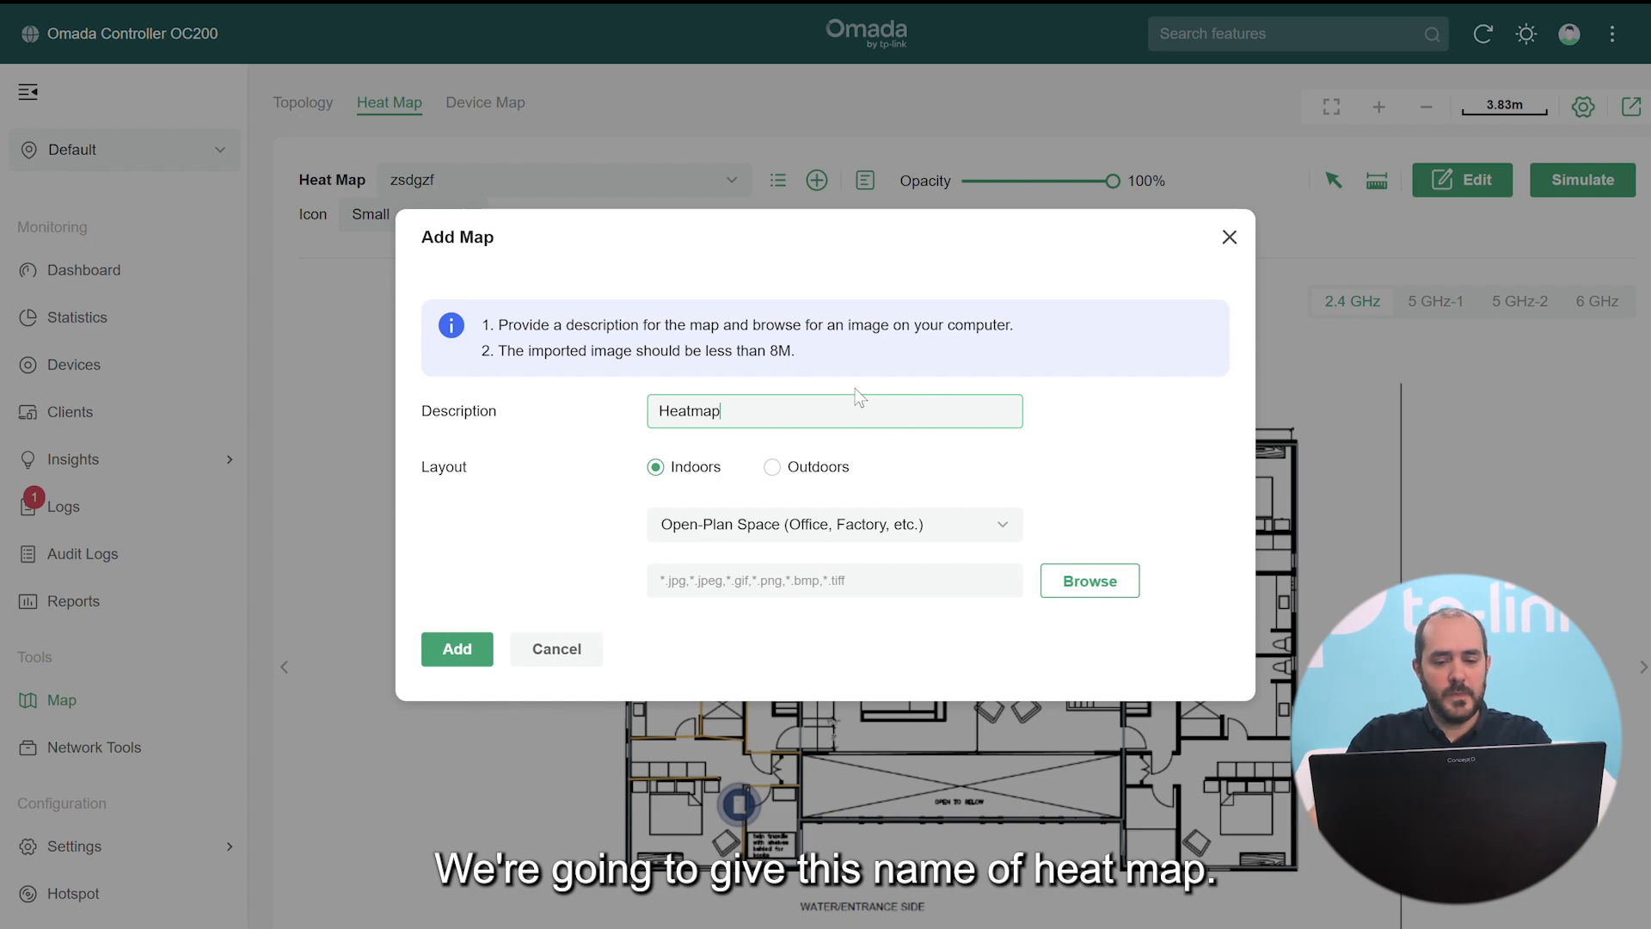
left_click(1086, 596)
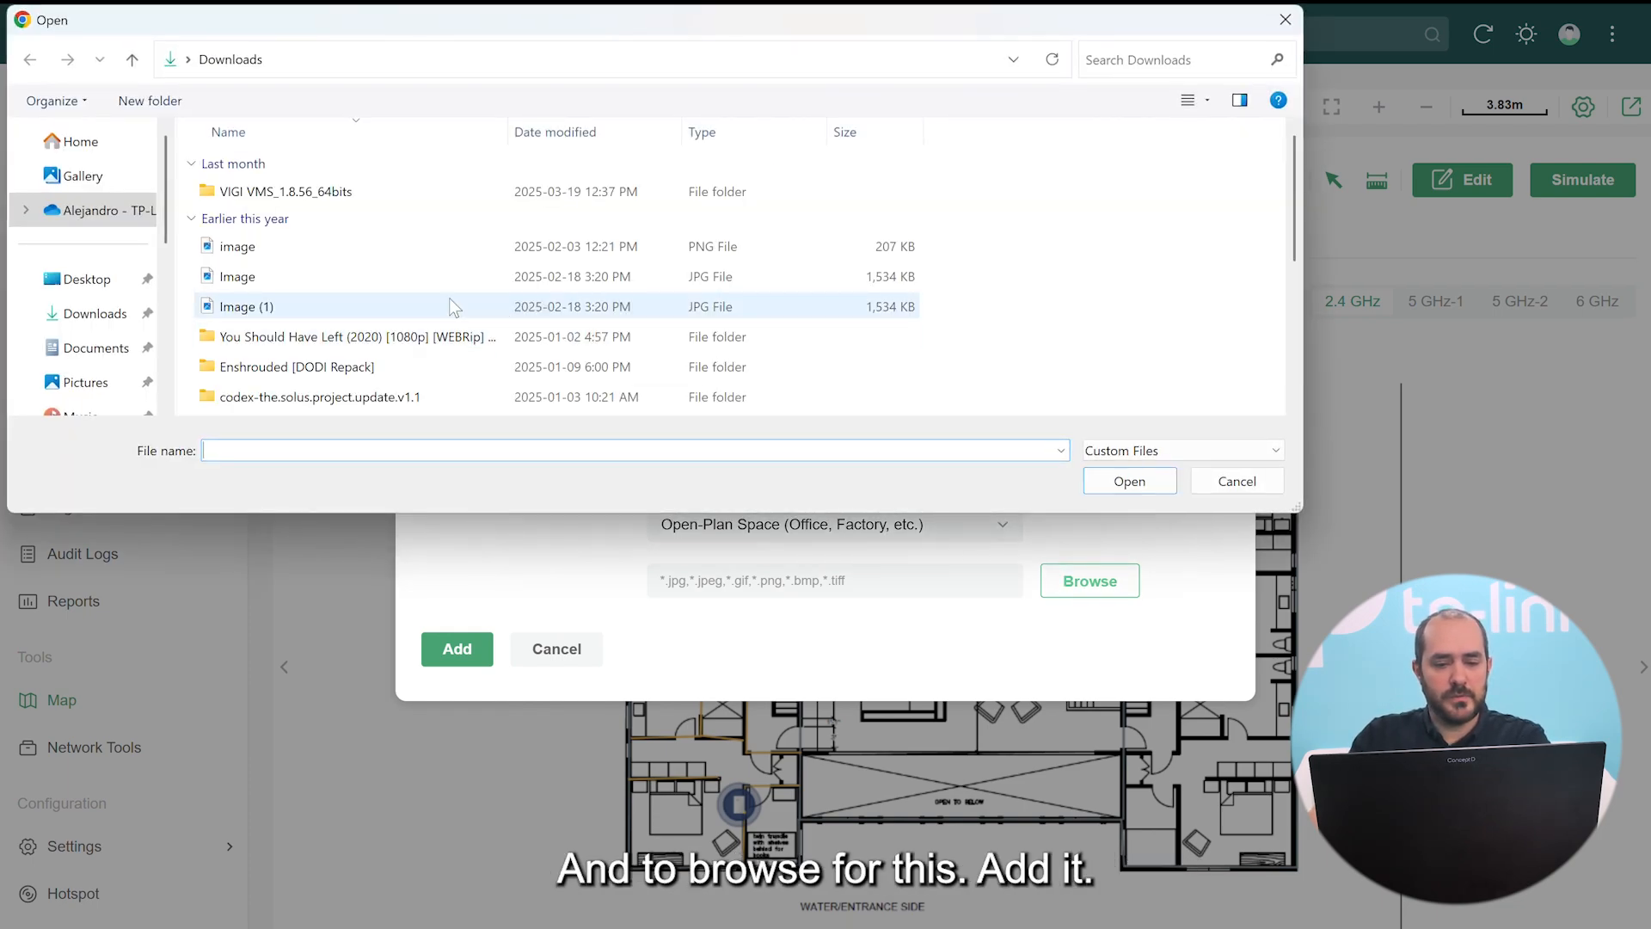
left_click(81, 279)
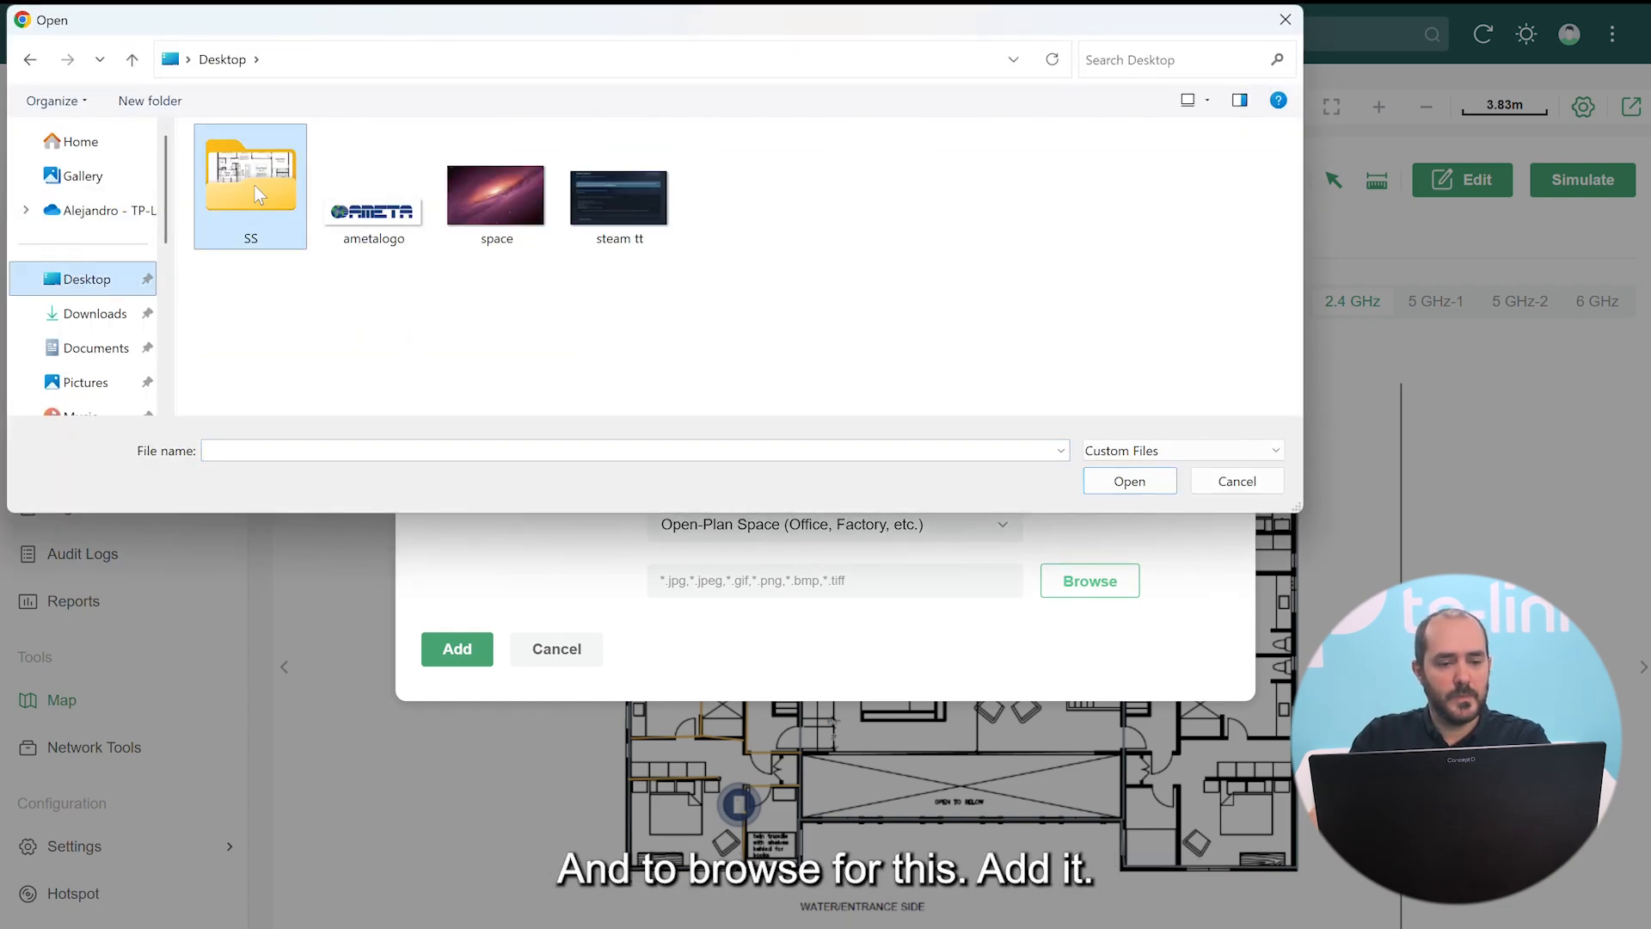
double_click(258, 195)
double_click(258, 185)
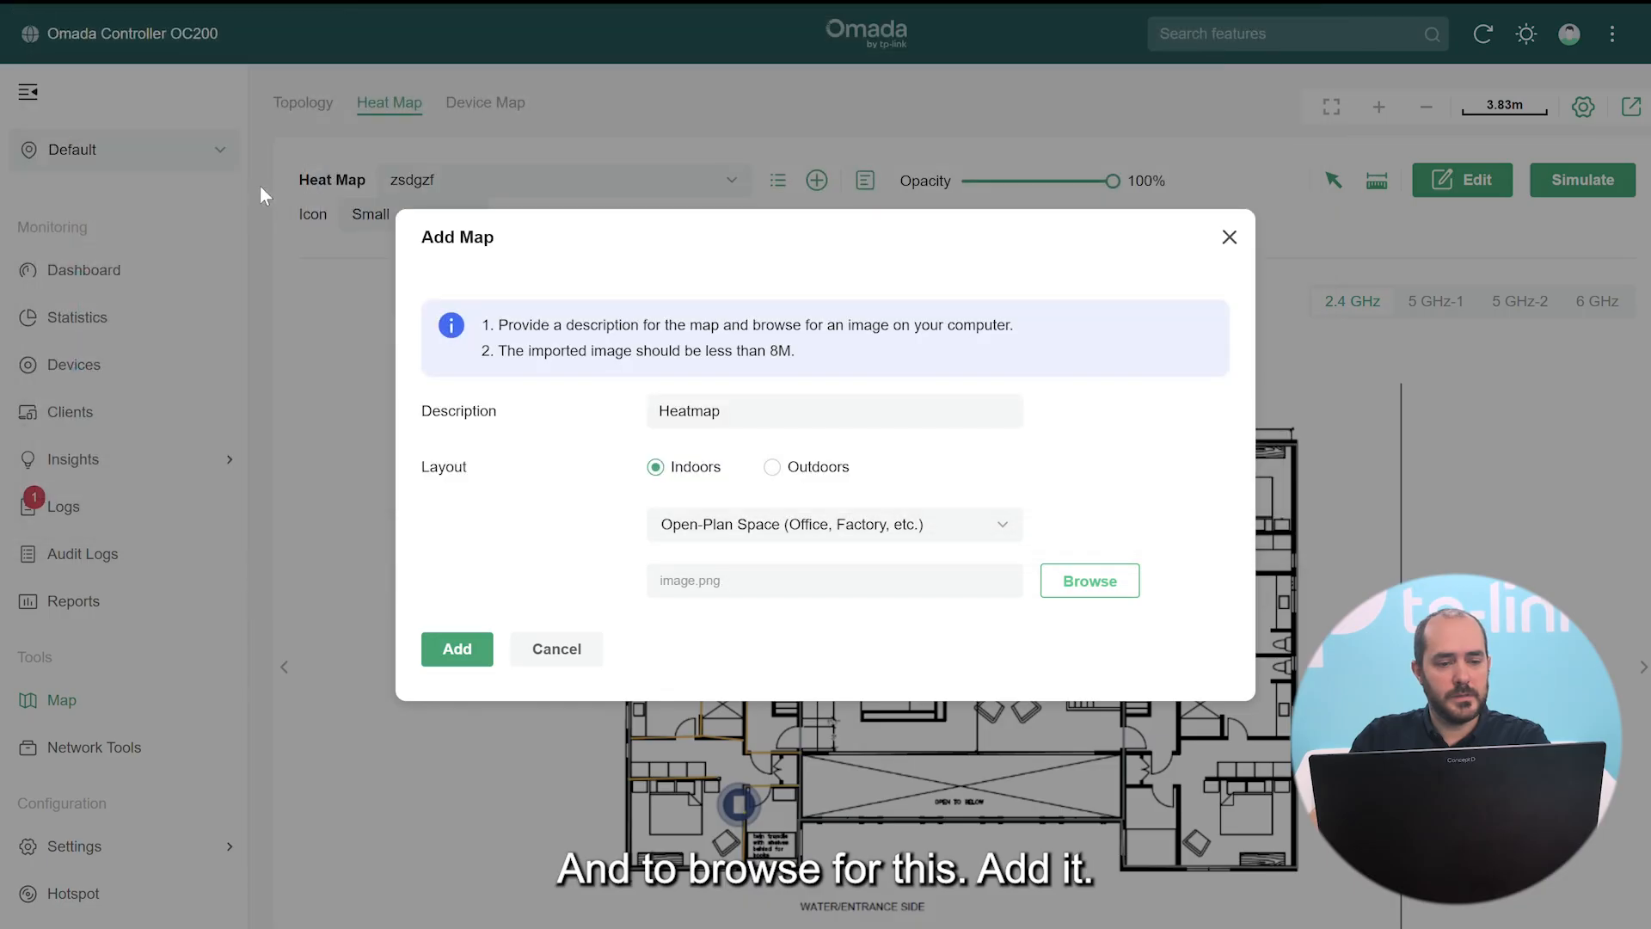
left_click(456, 651)
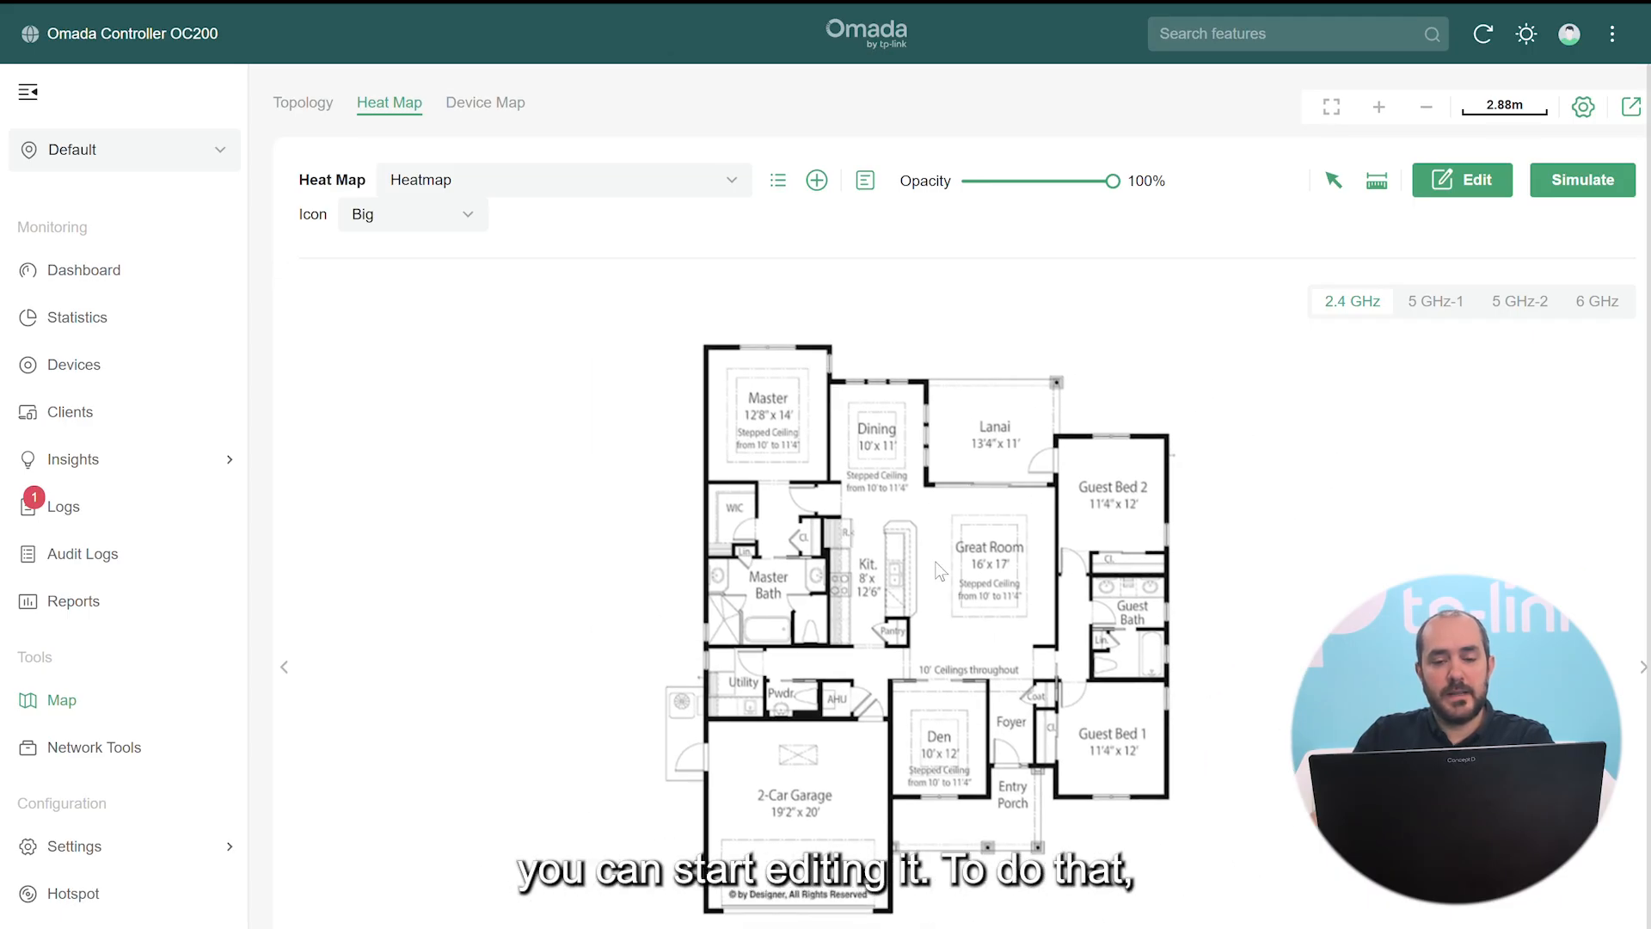
Edit the Heatmap plan, review both pages of wall materials and the custom wall form, then choose Concrete
left_click(1470, 187)
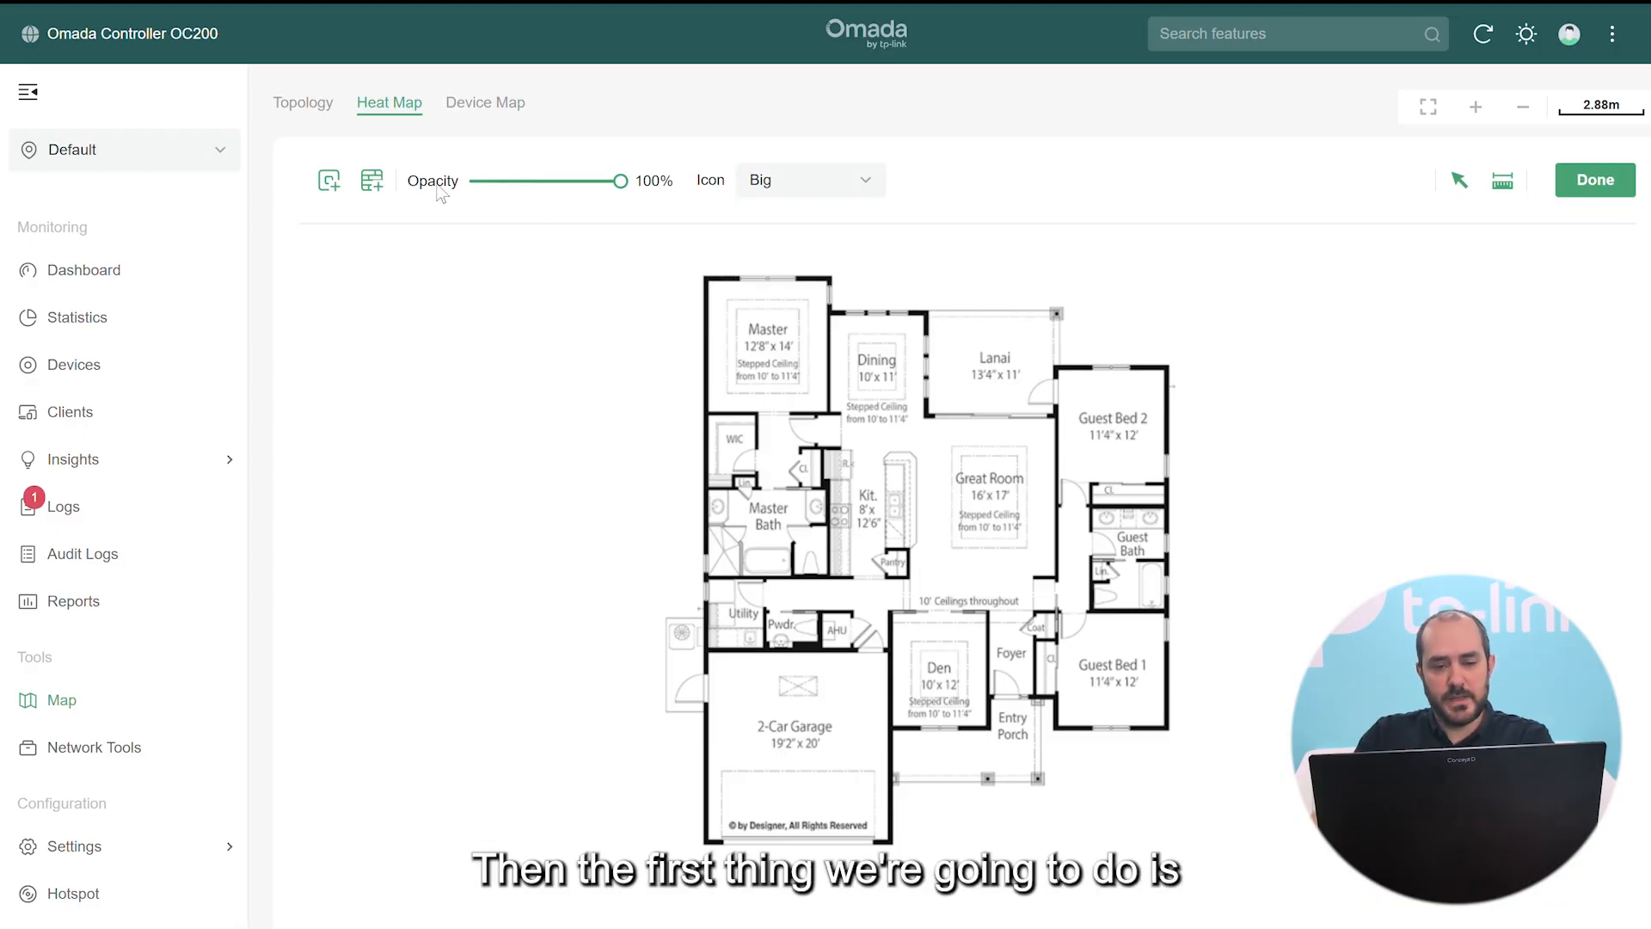
left_click(372, 182)
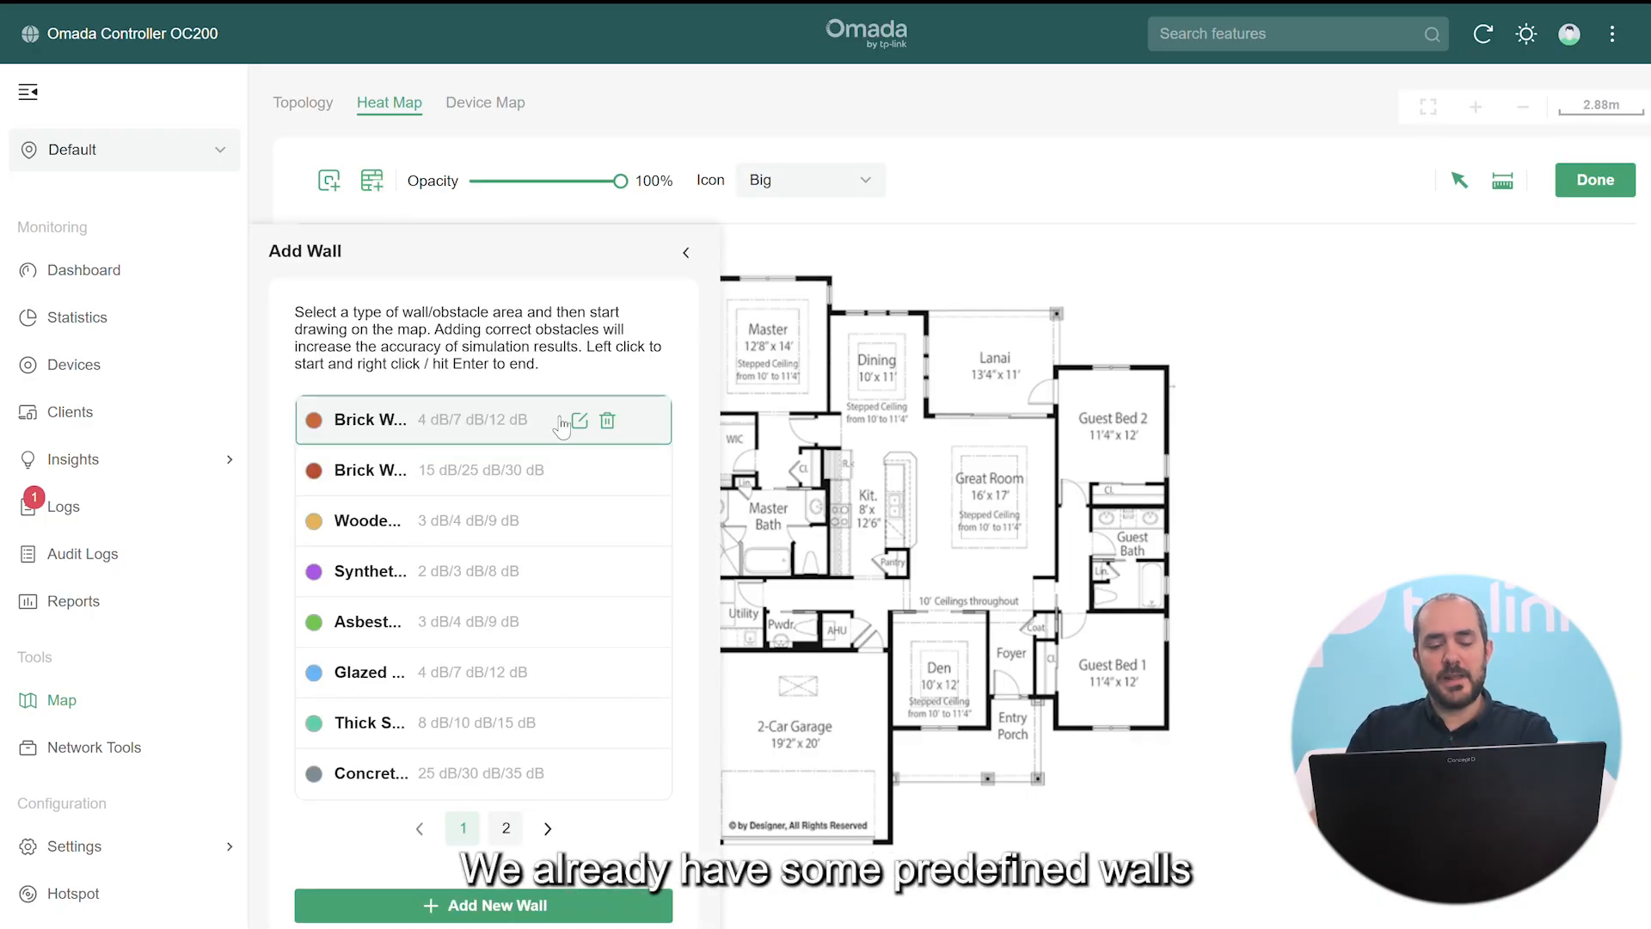
left_click(507, 830)
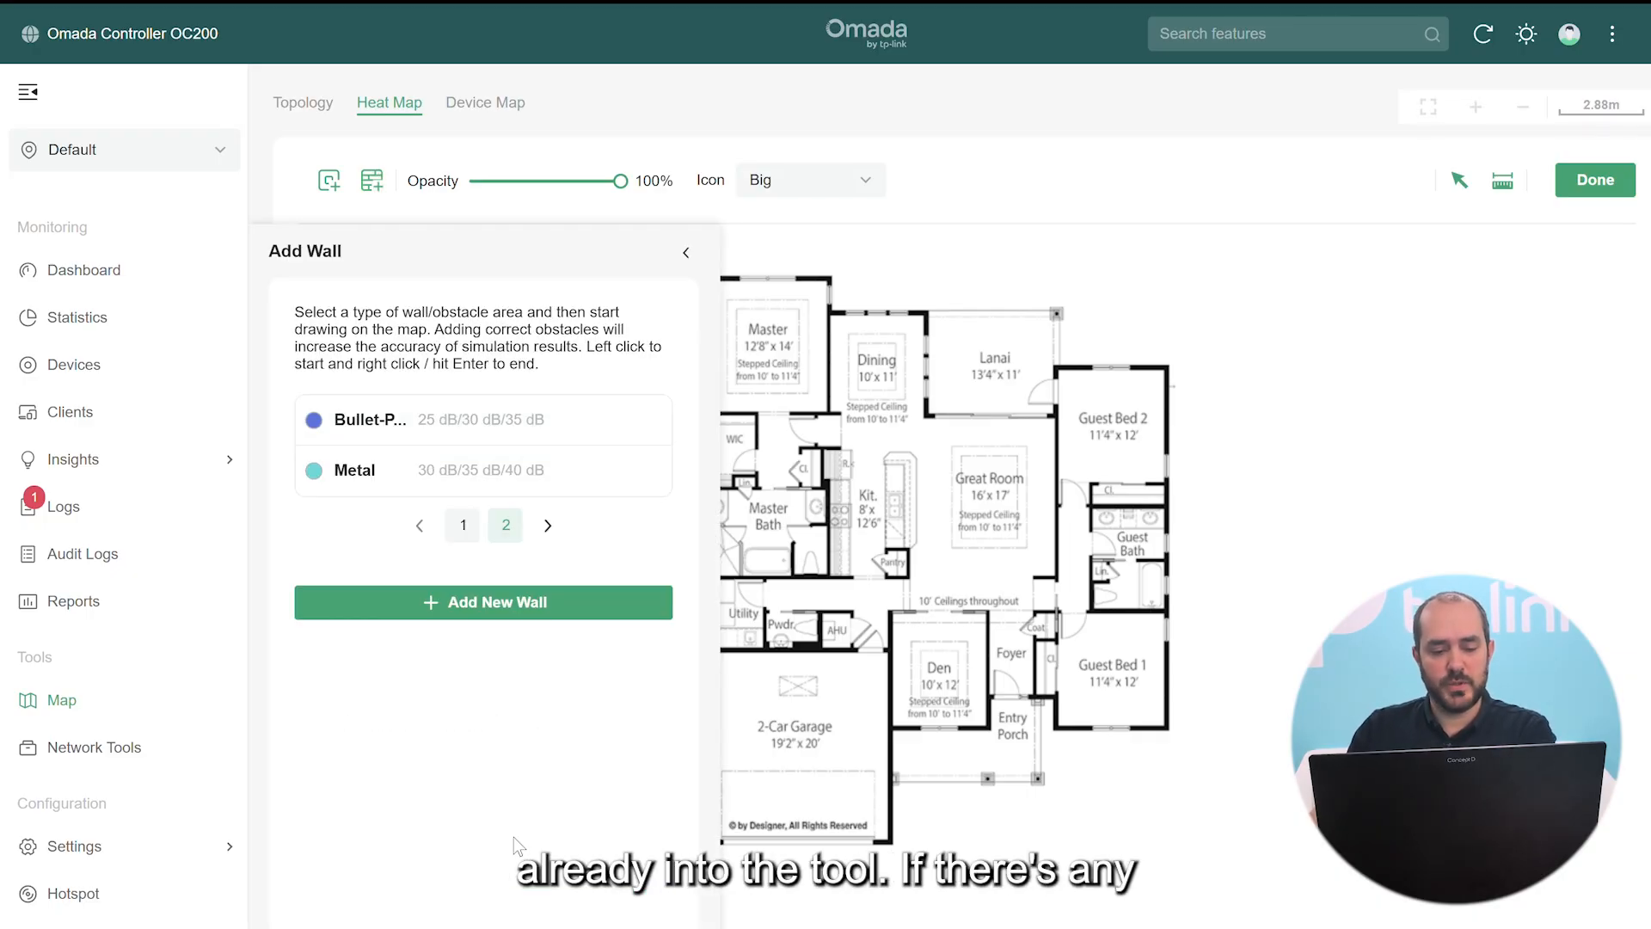
left_click(462, 526)
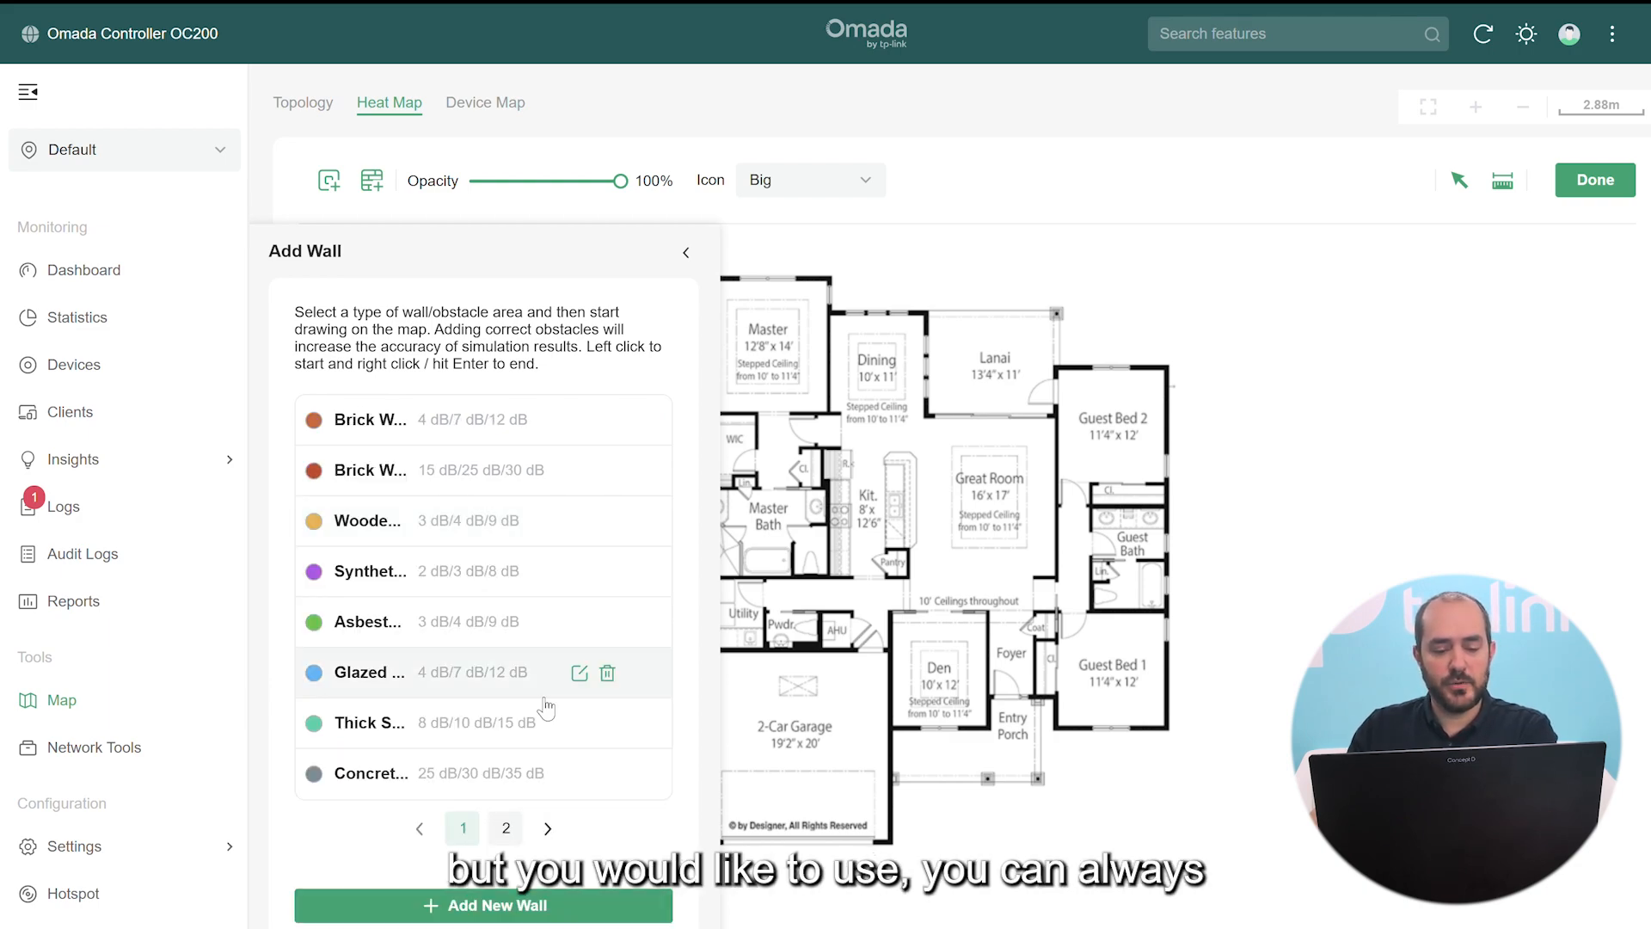
left_click(519, 905)
left_click(749, 439)
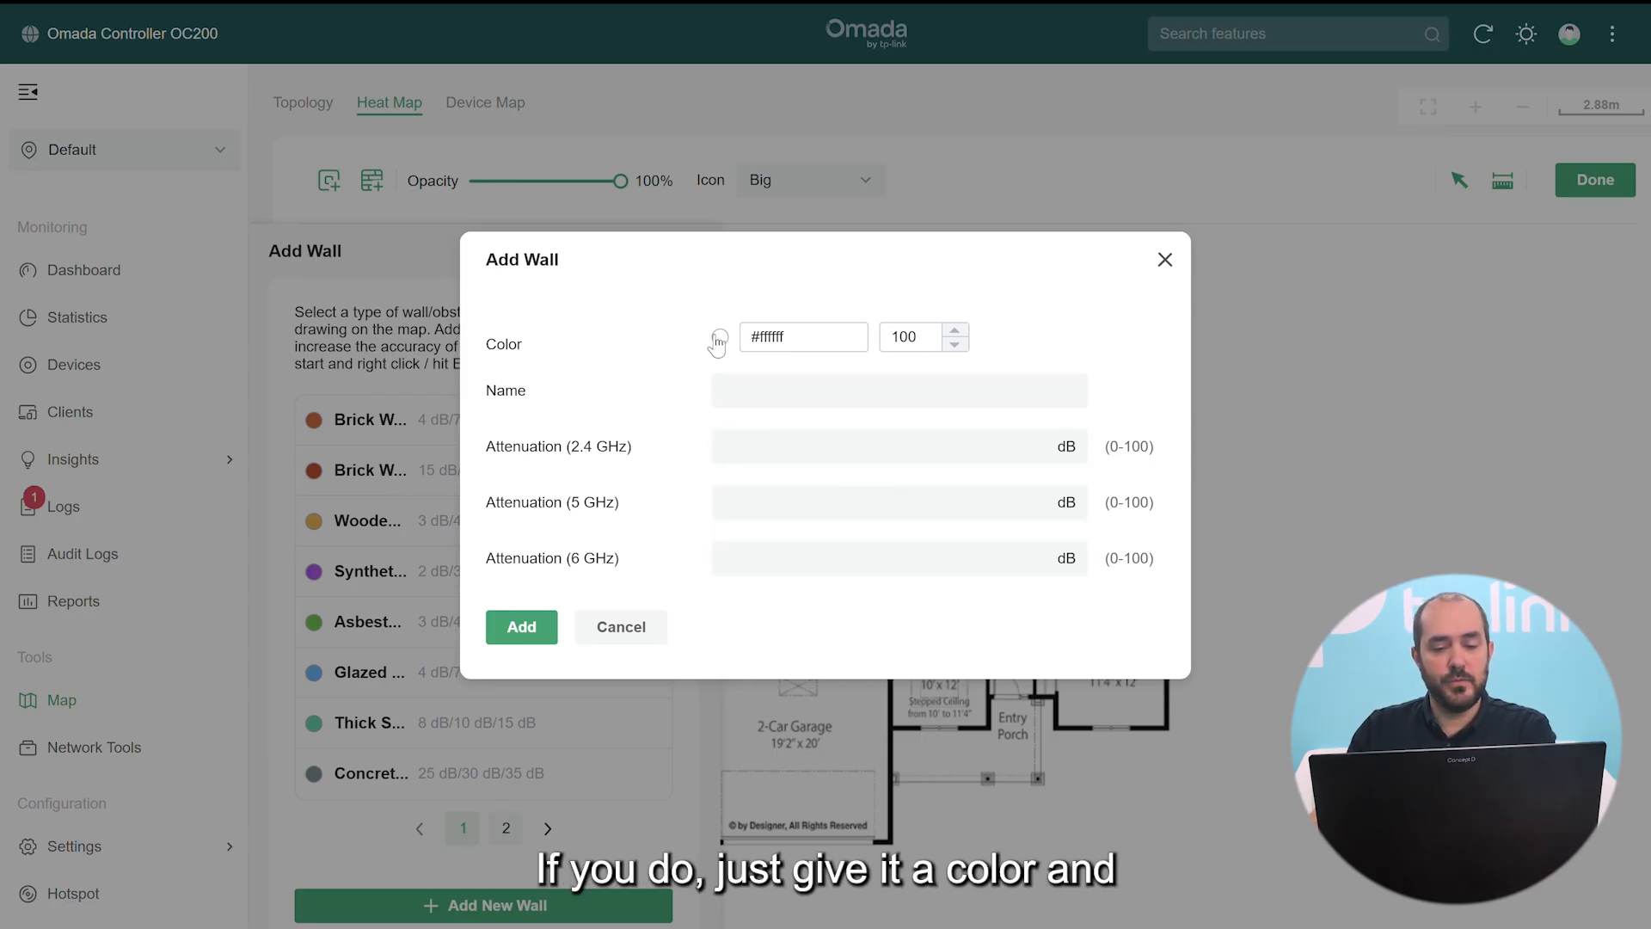
left_click(617, 633)
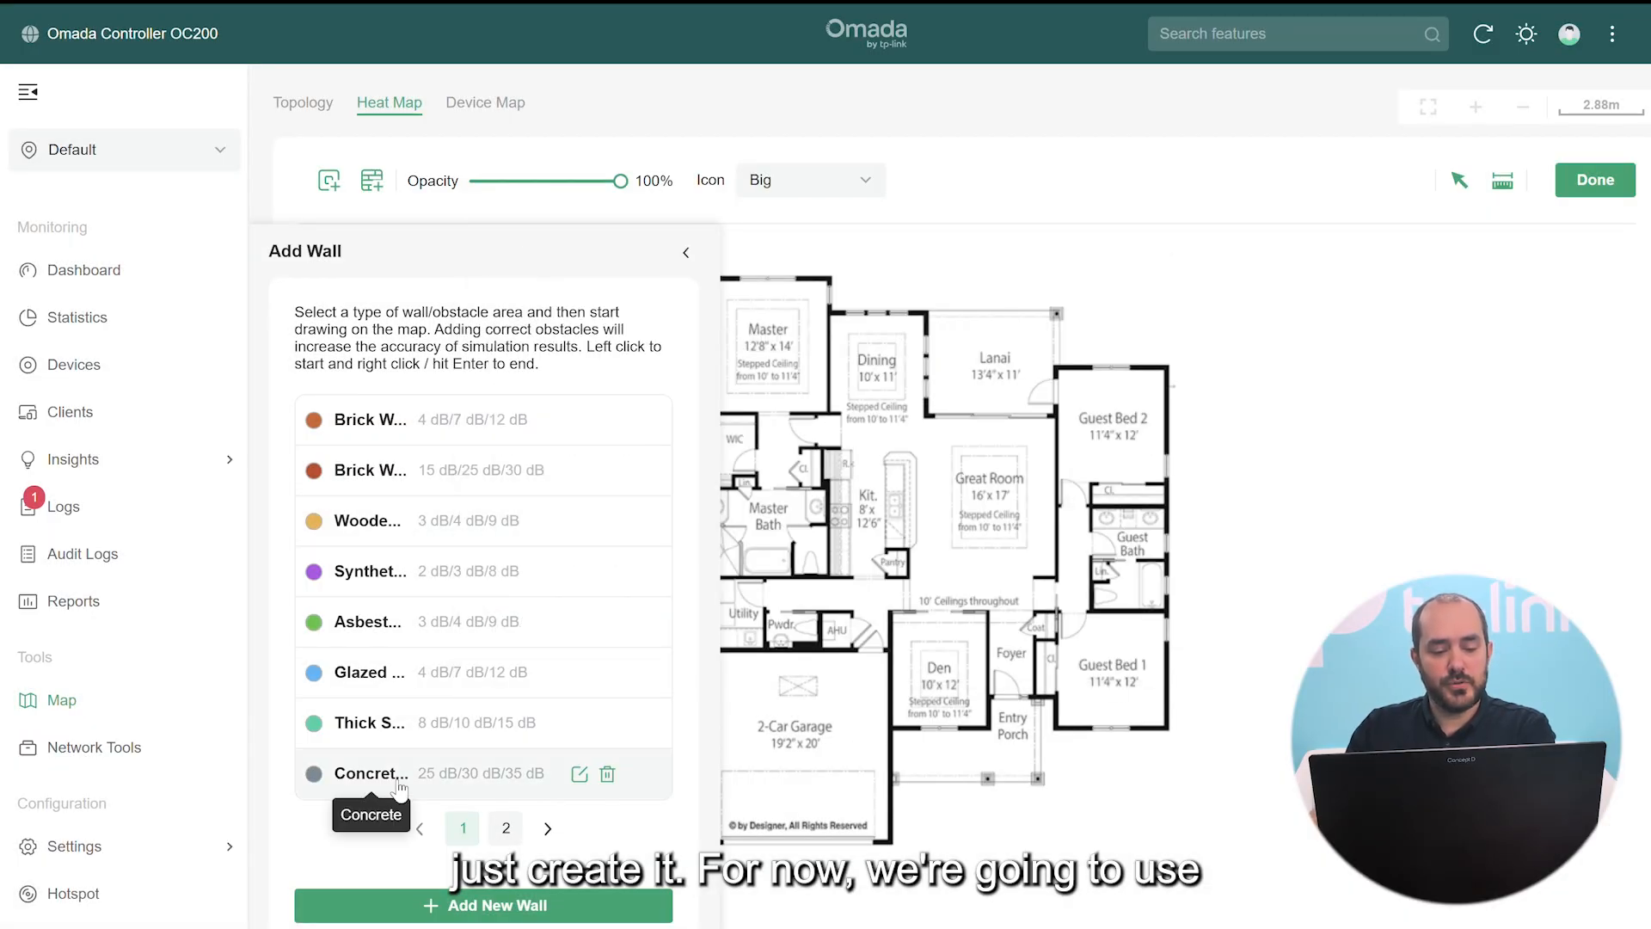
left_click(349, 776)
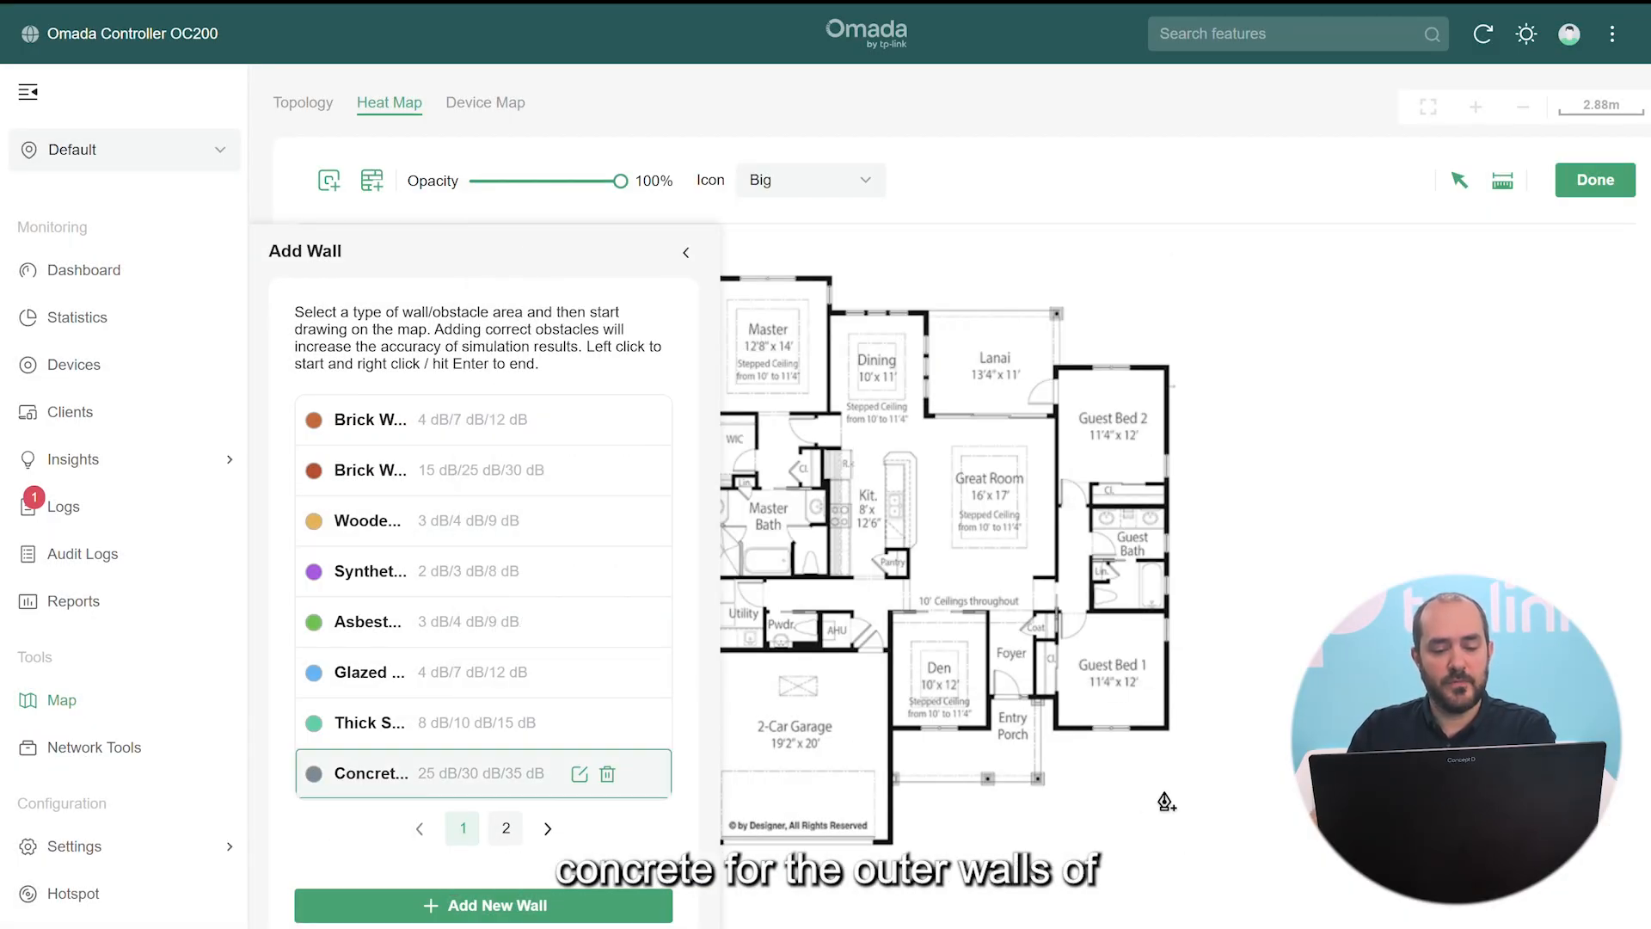
Draw concrete walls down the plan's left side and along the garage bottom to the den
left_click(687, 253)
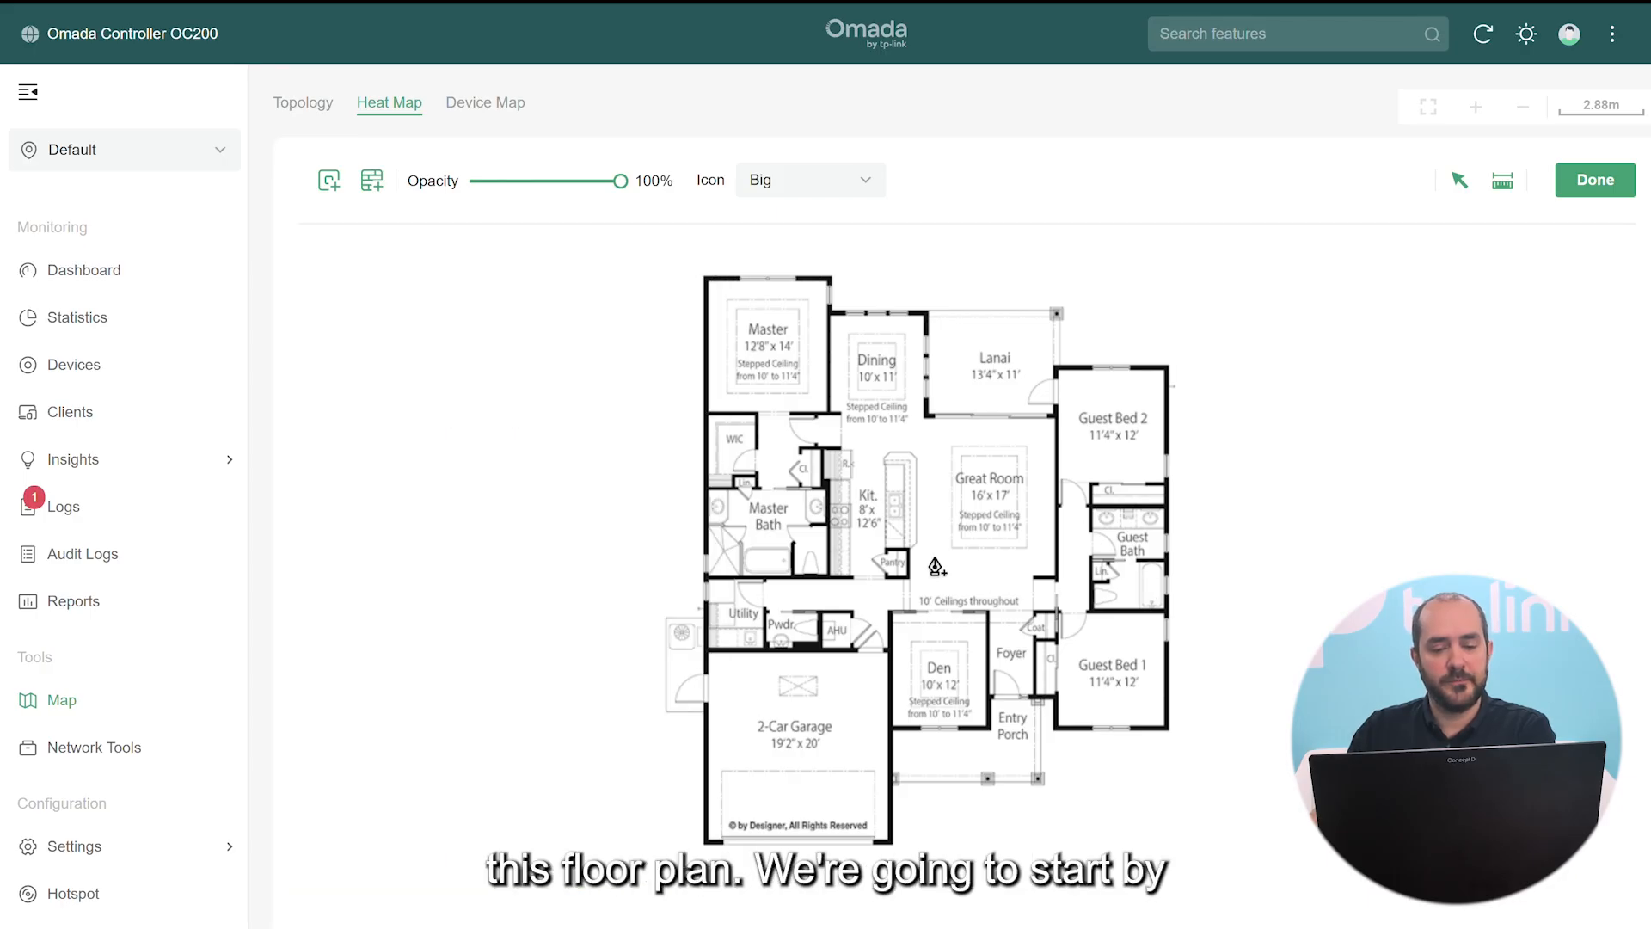
left_click(703, 281)
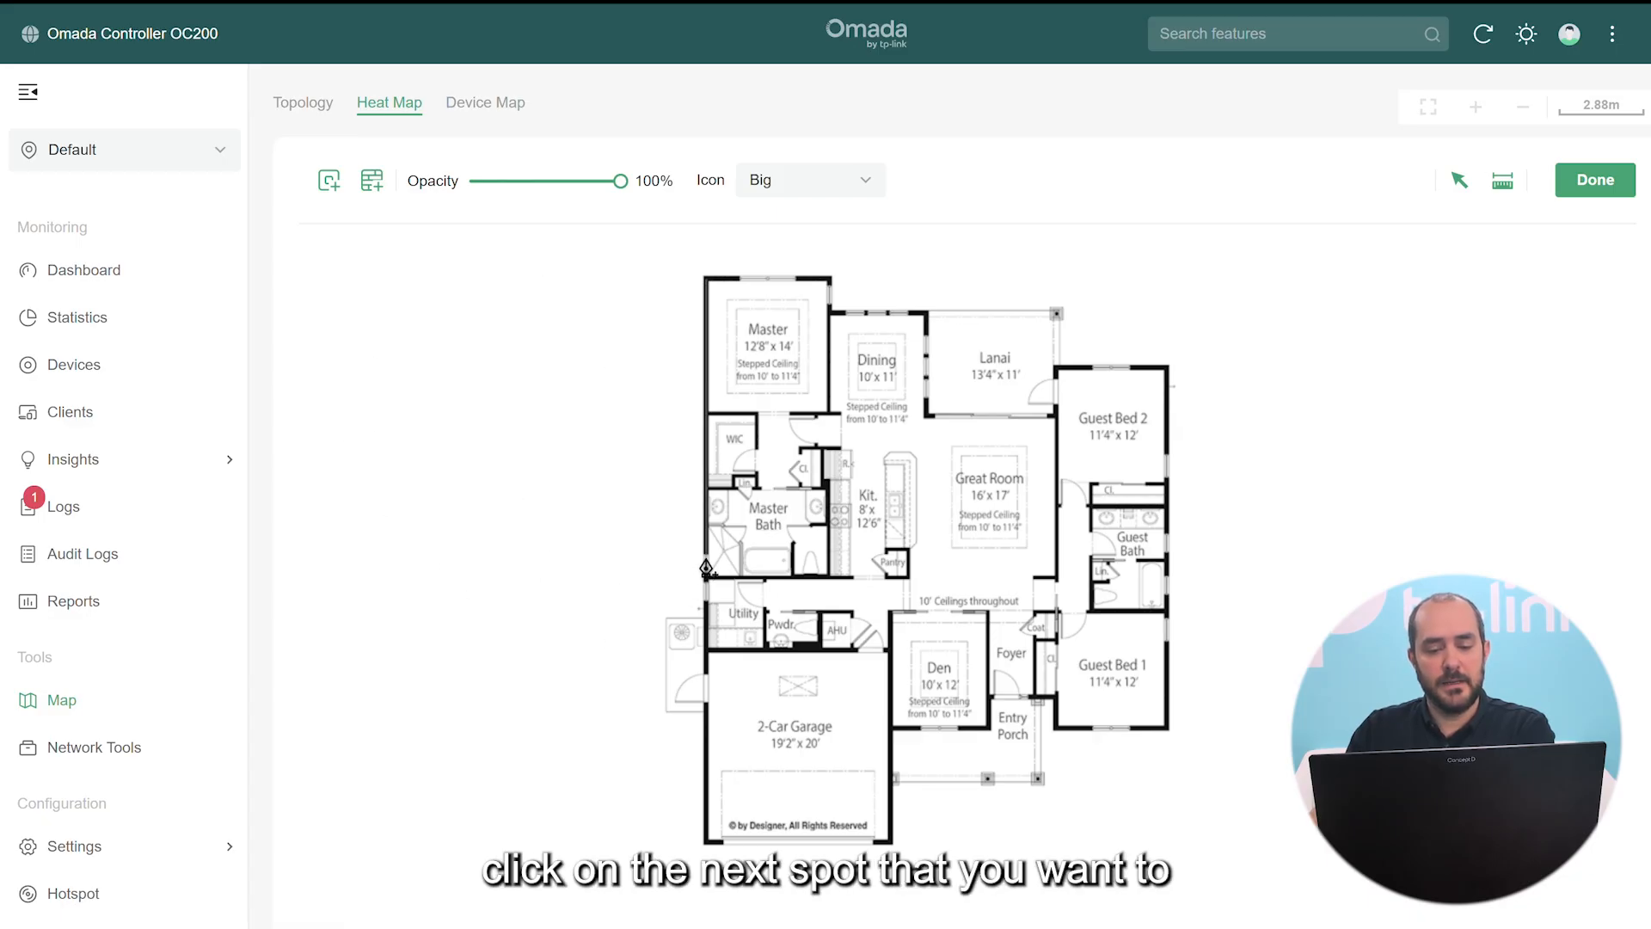
left_click(703, 847)
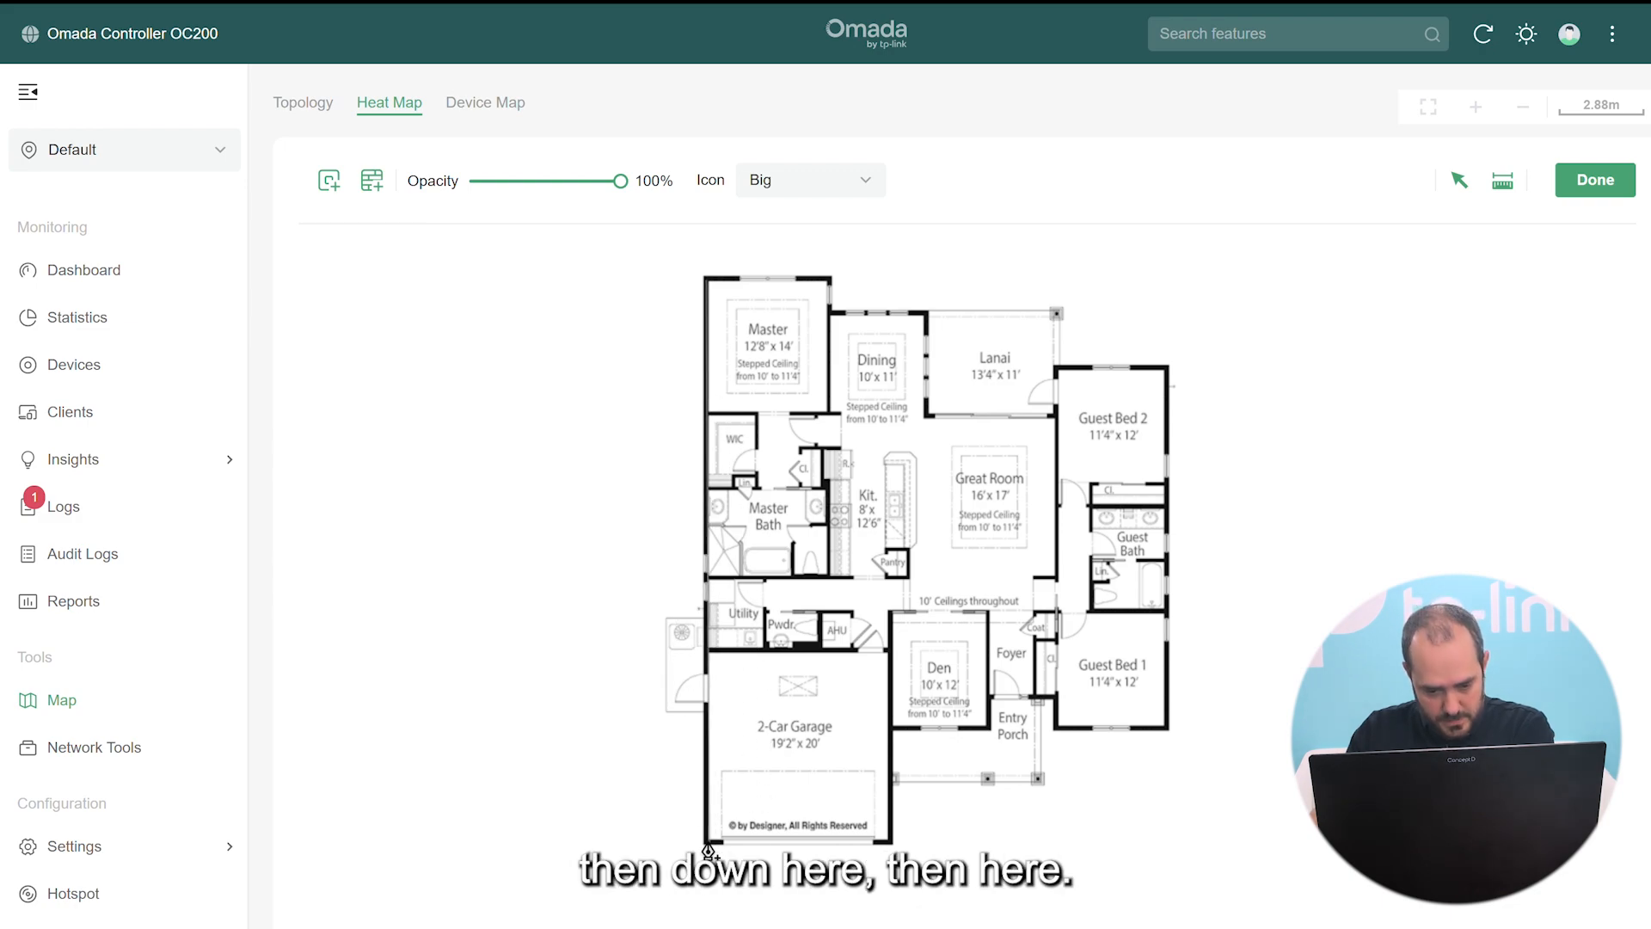
left_click(705, 844)
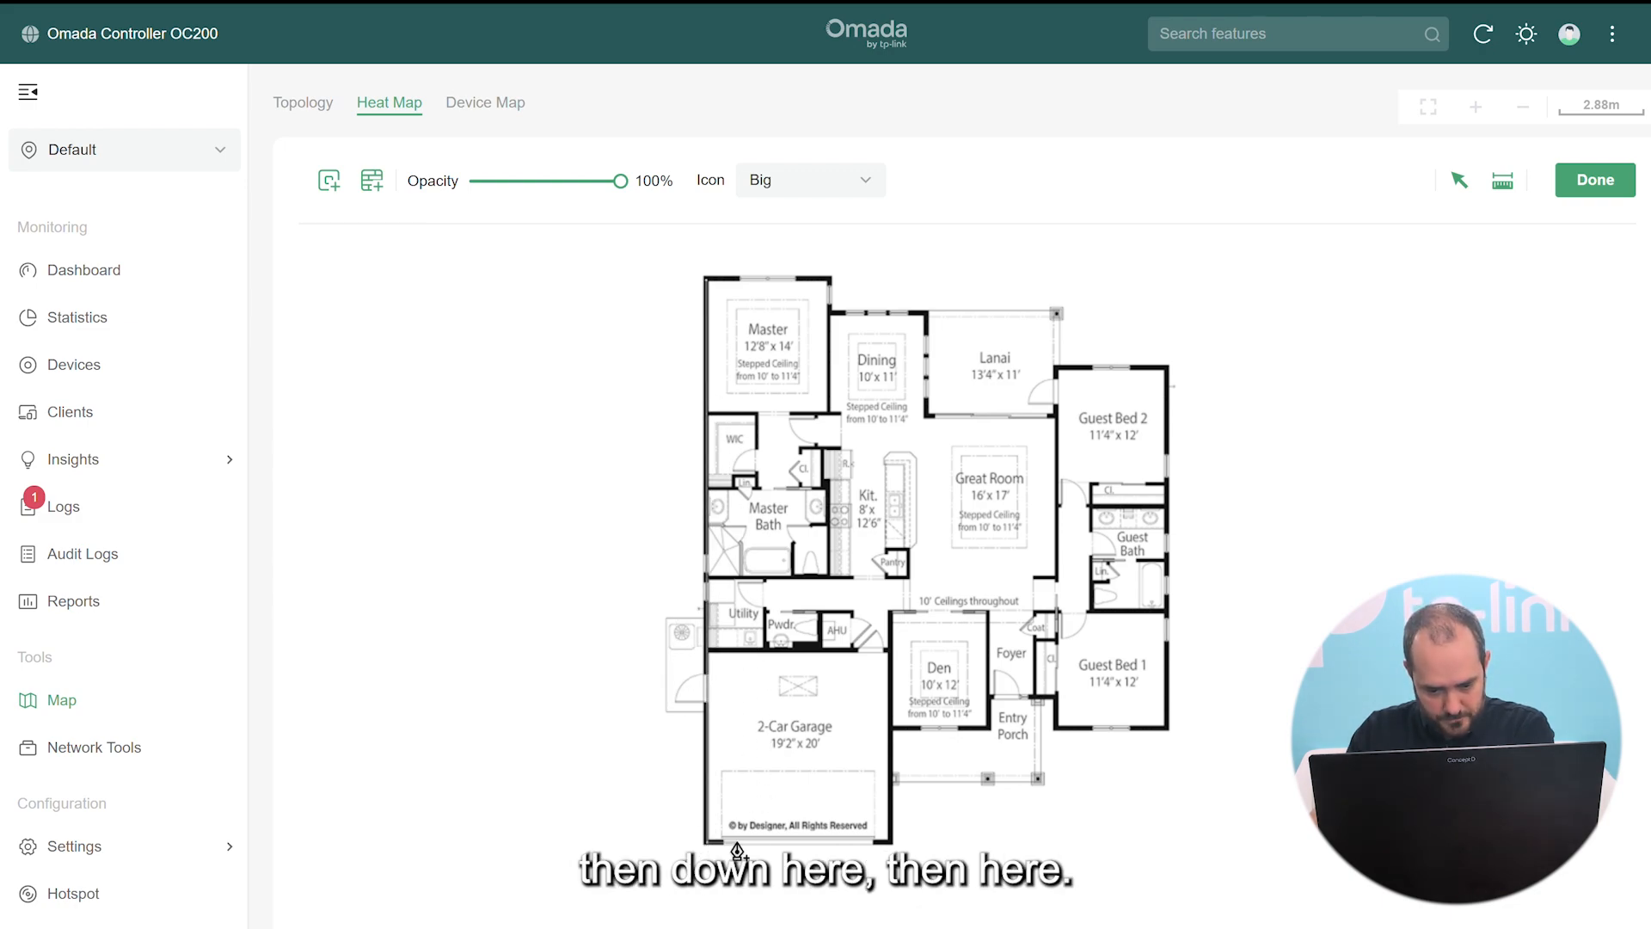
left_click(894, 844)
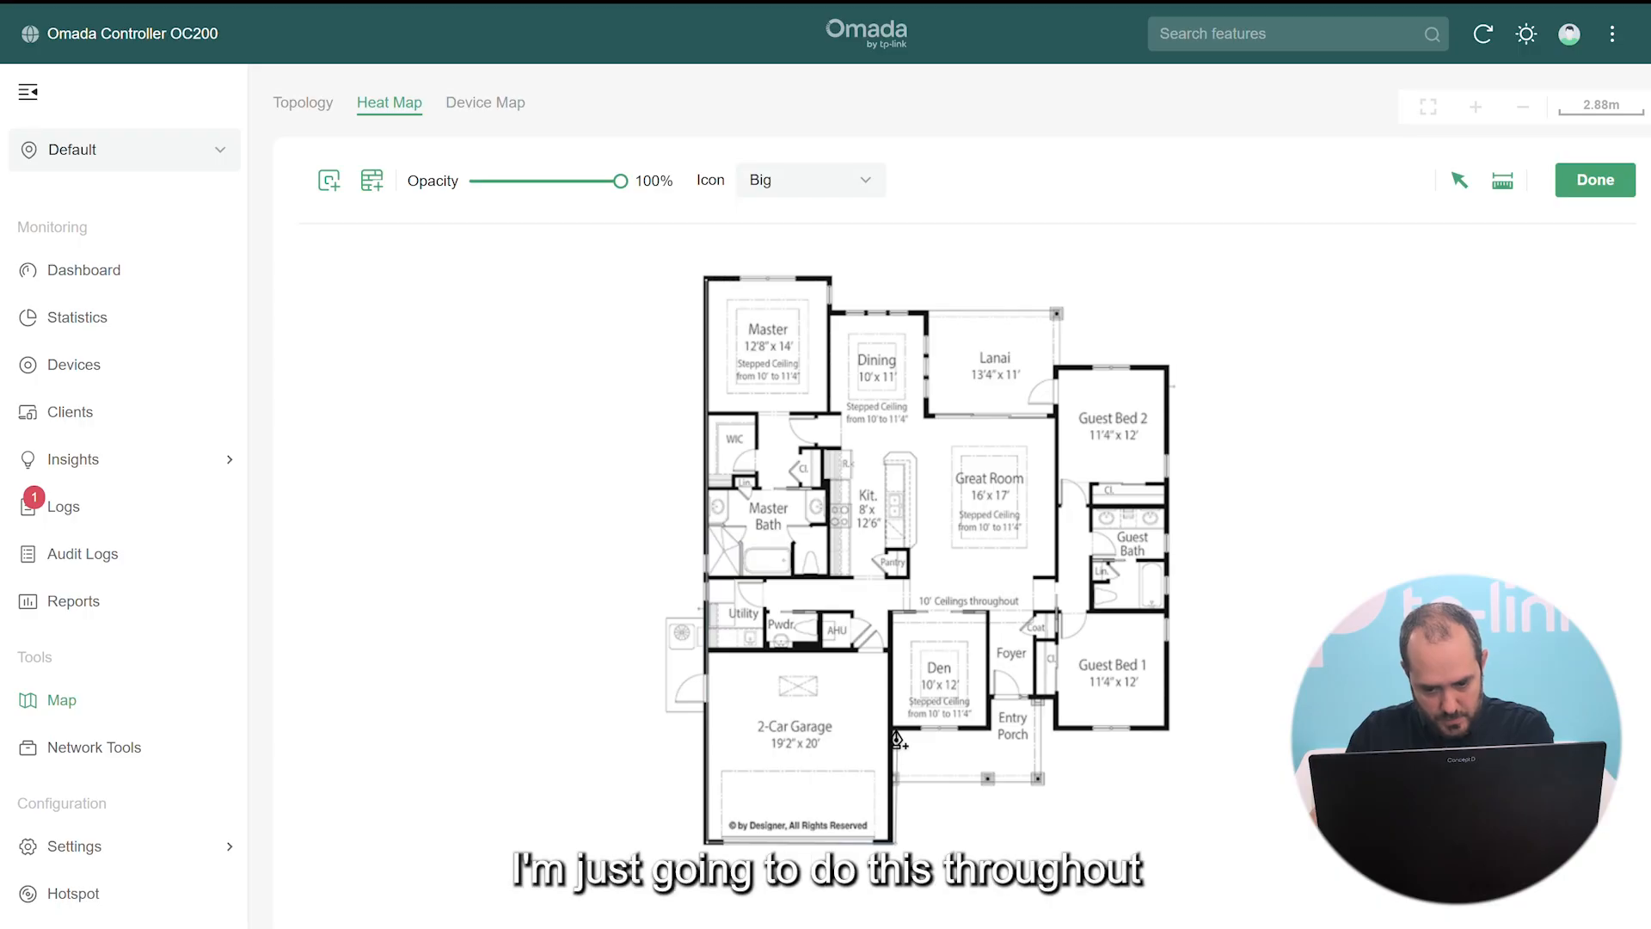
left_click(892, 732)
left_click(990, 730)
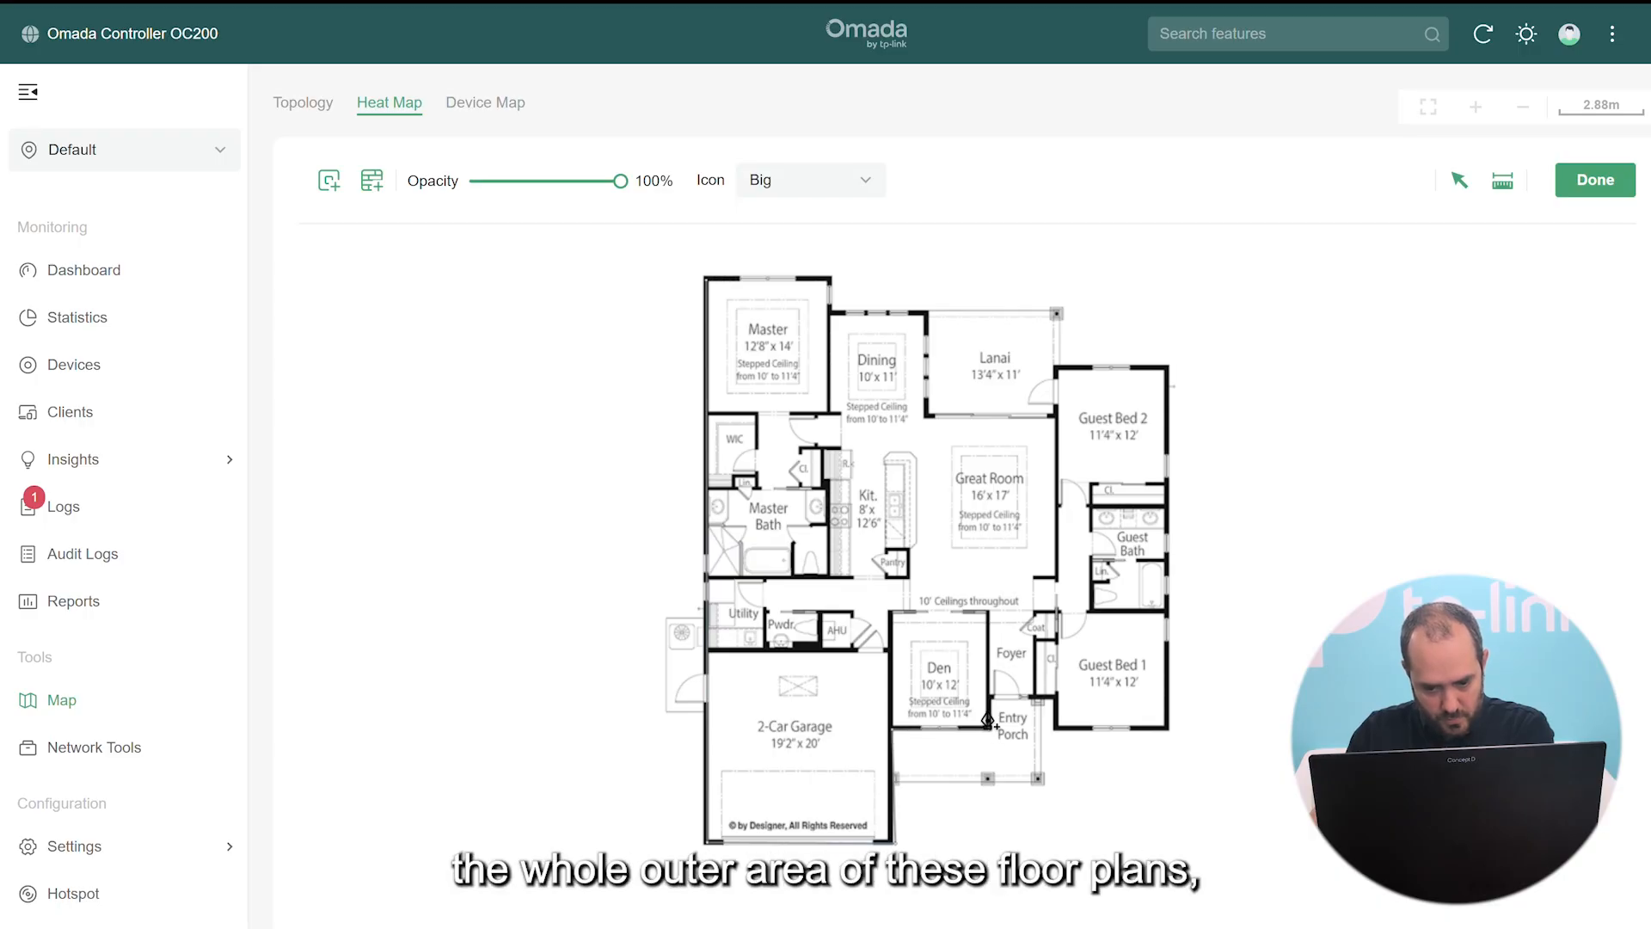
Continue the concrete walls past the den and Guest Bed 1 up to the Dining room, then finish
left_click(990, 700)
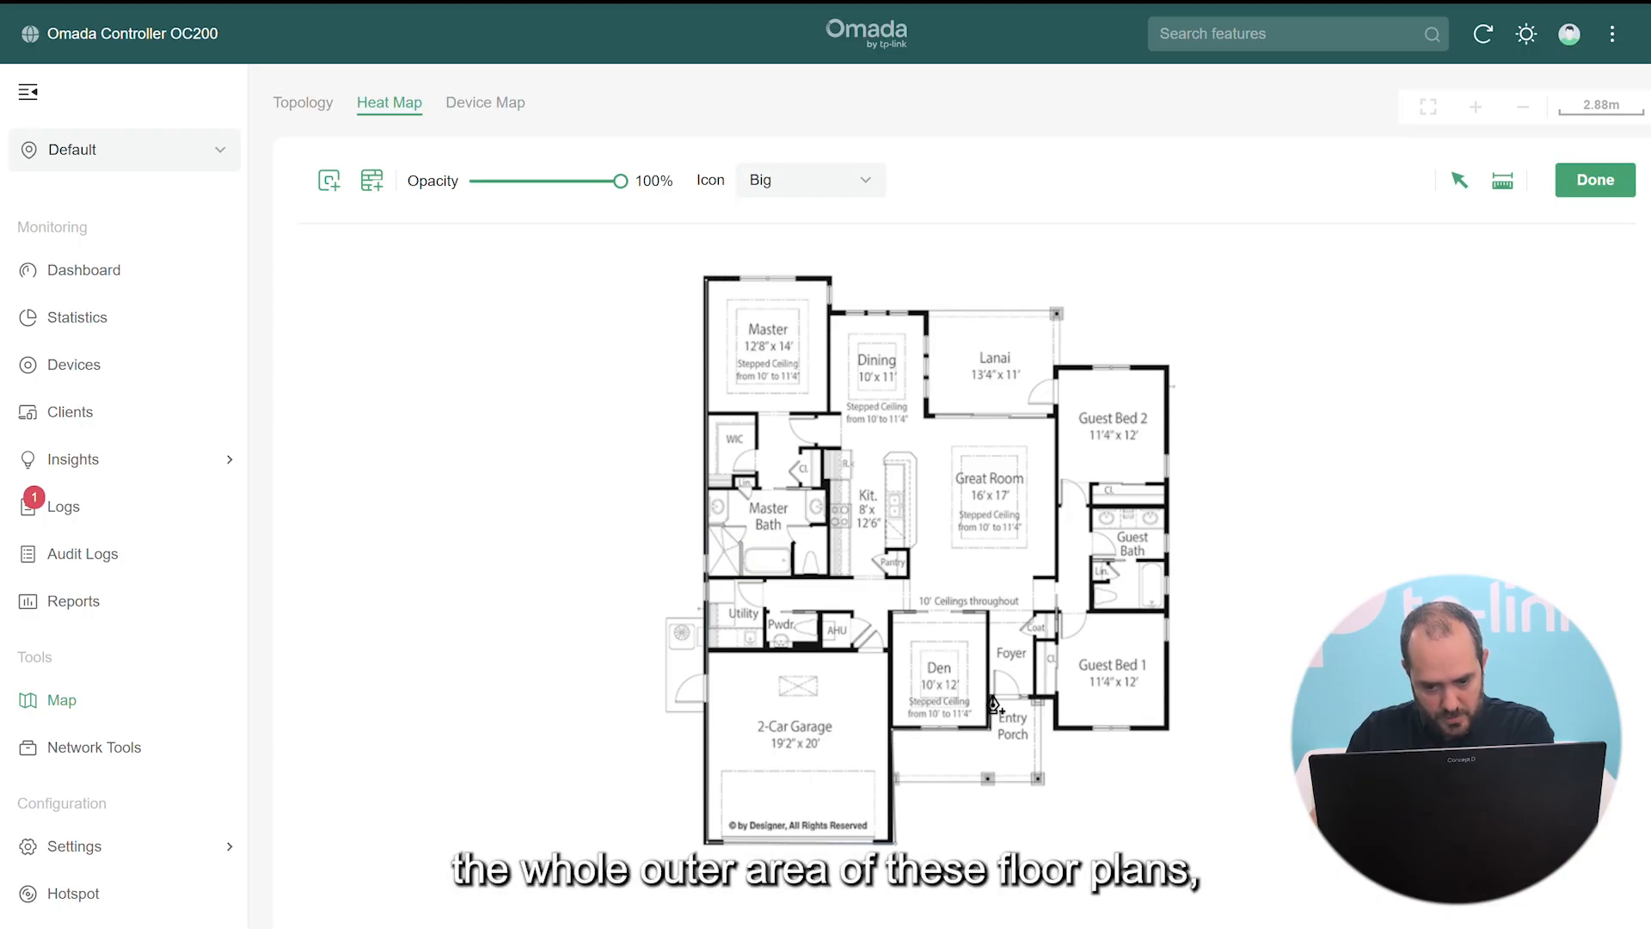
left_click(1057, 730)
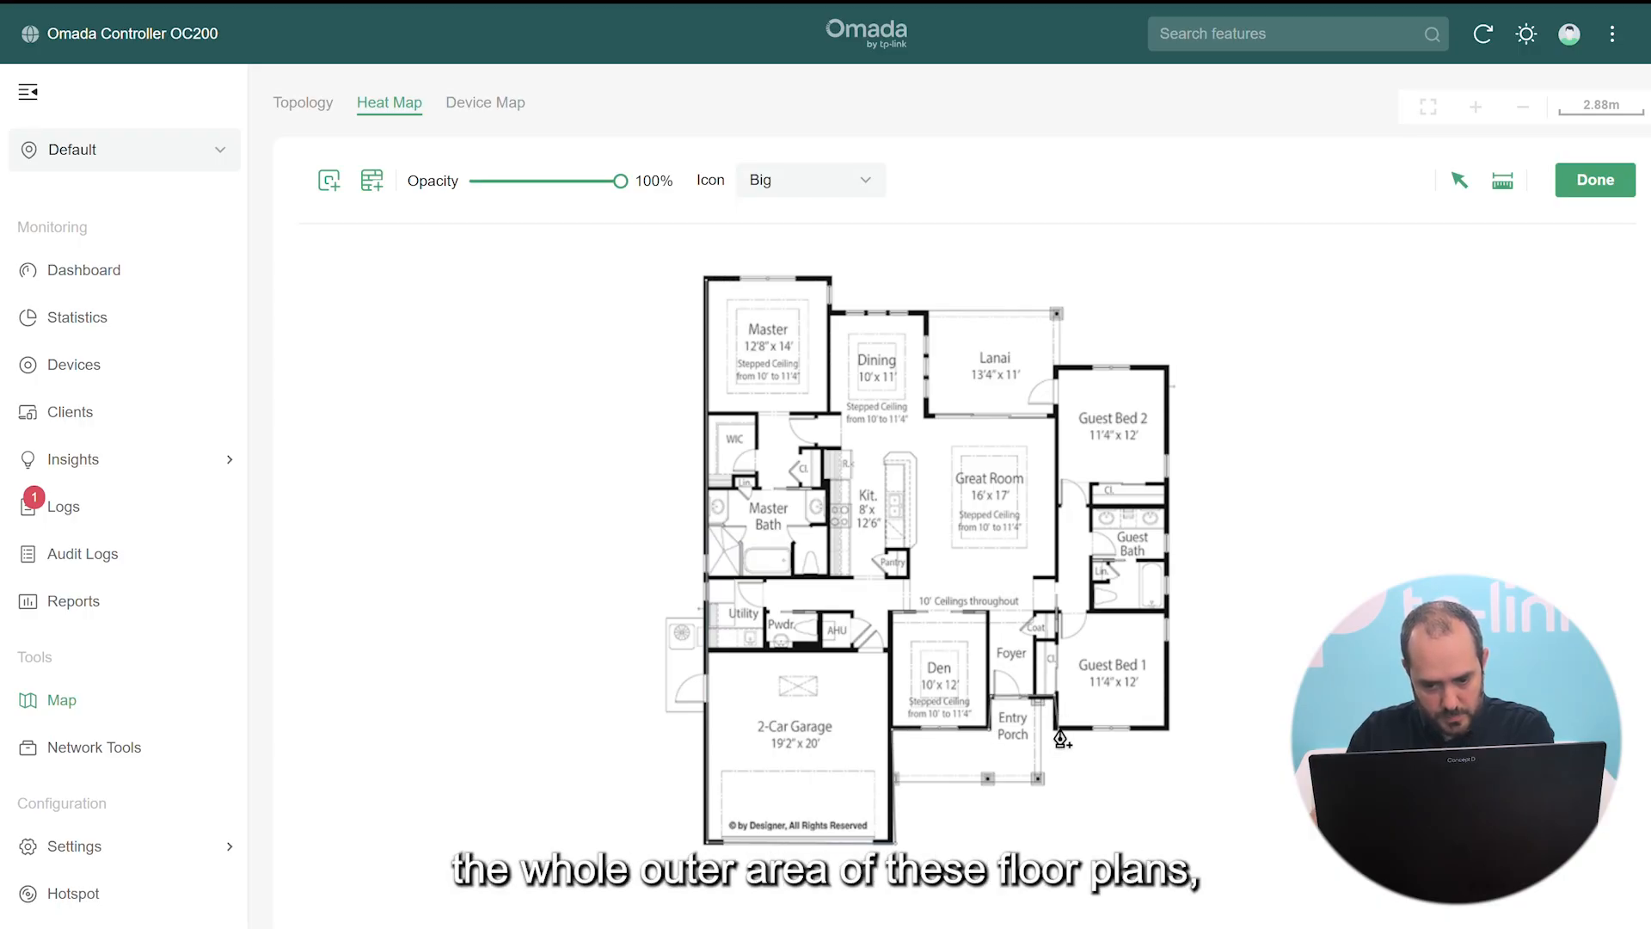
left_click(1169, 730)
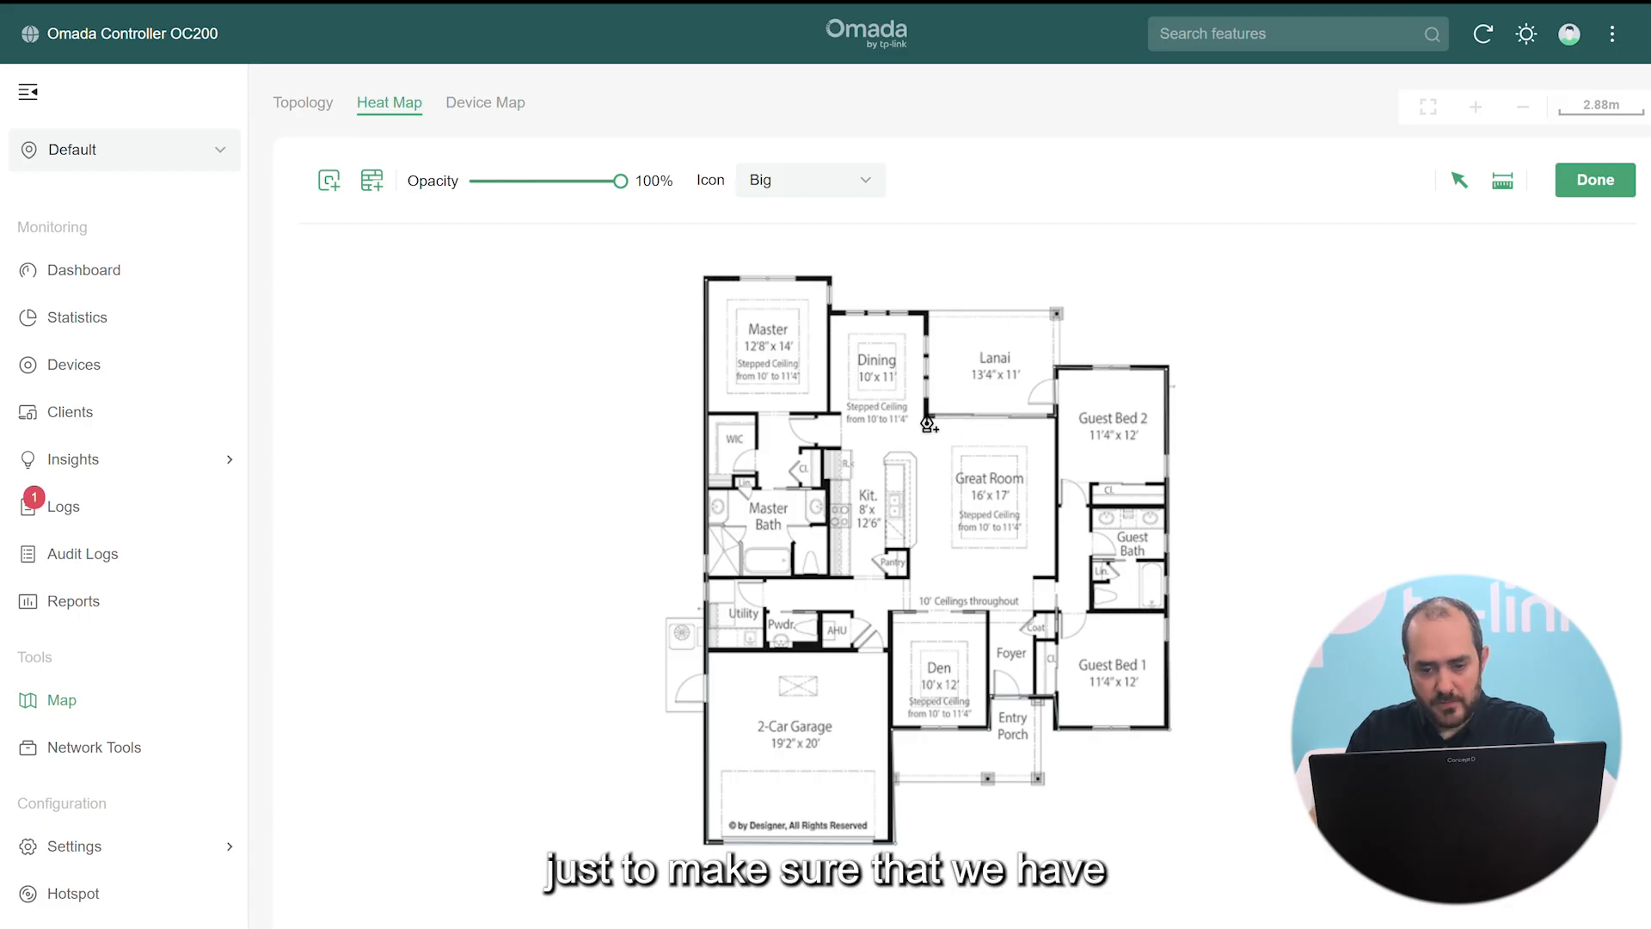
left_click(927, 417)
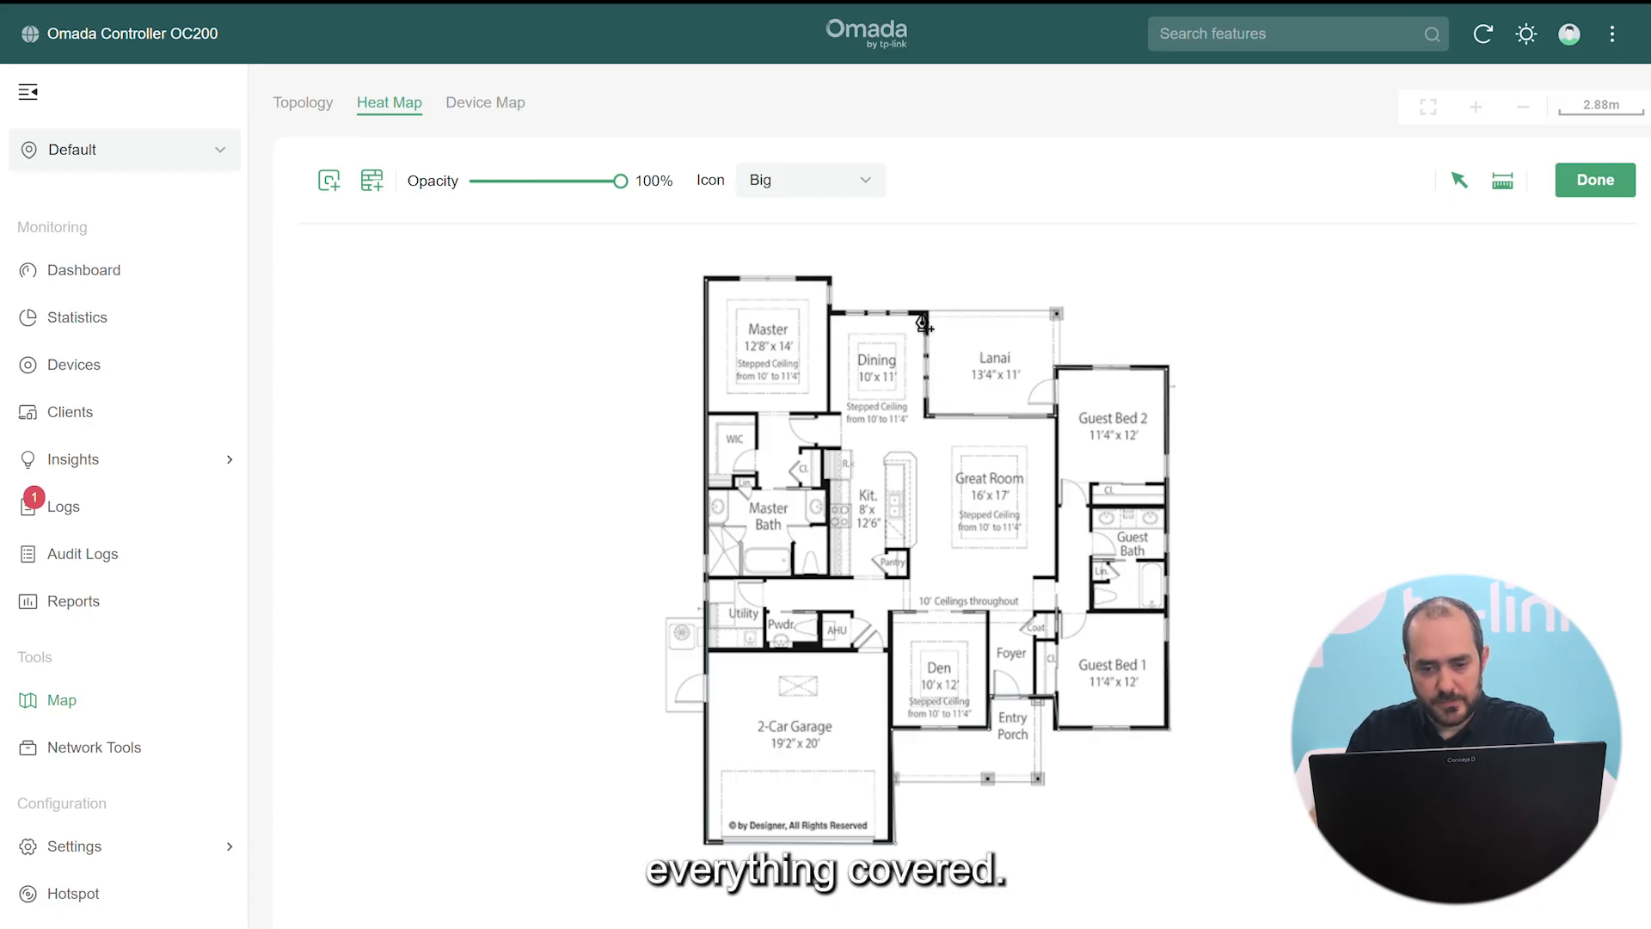
left_click(925, 314)
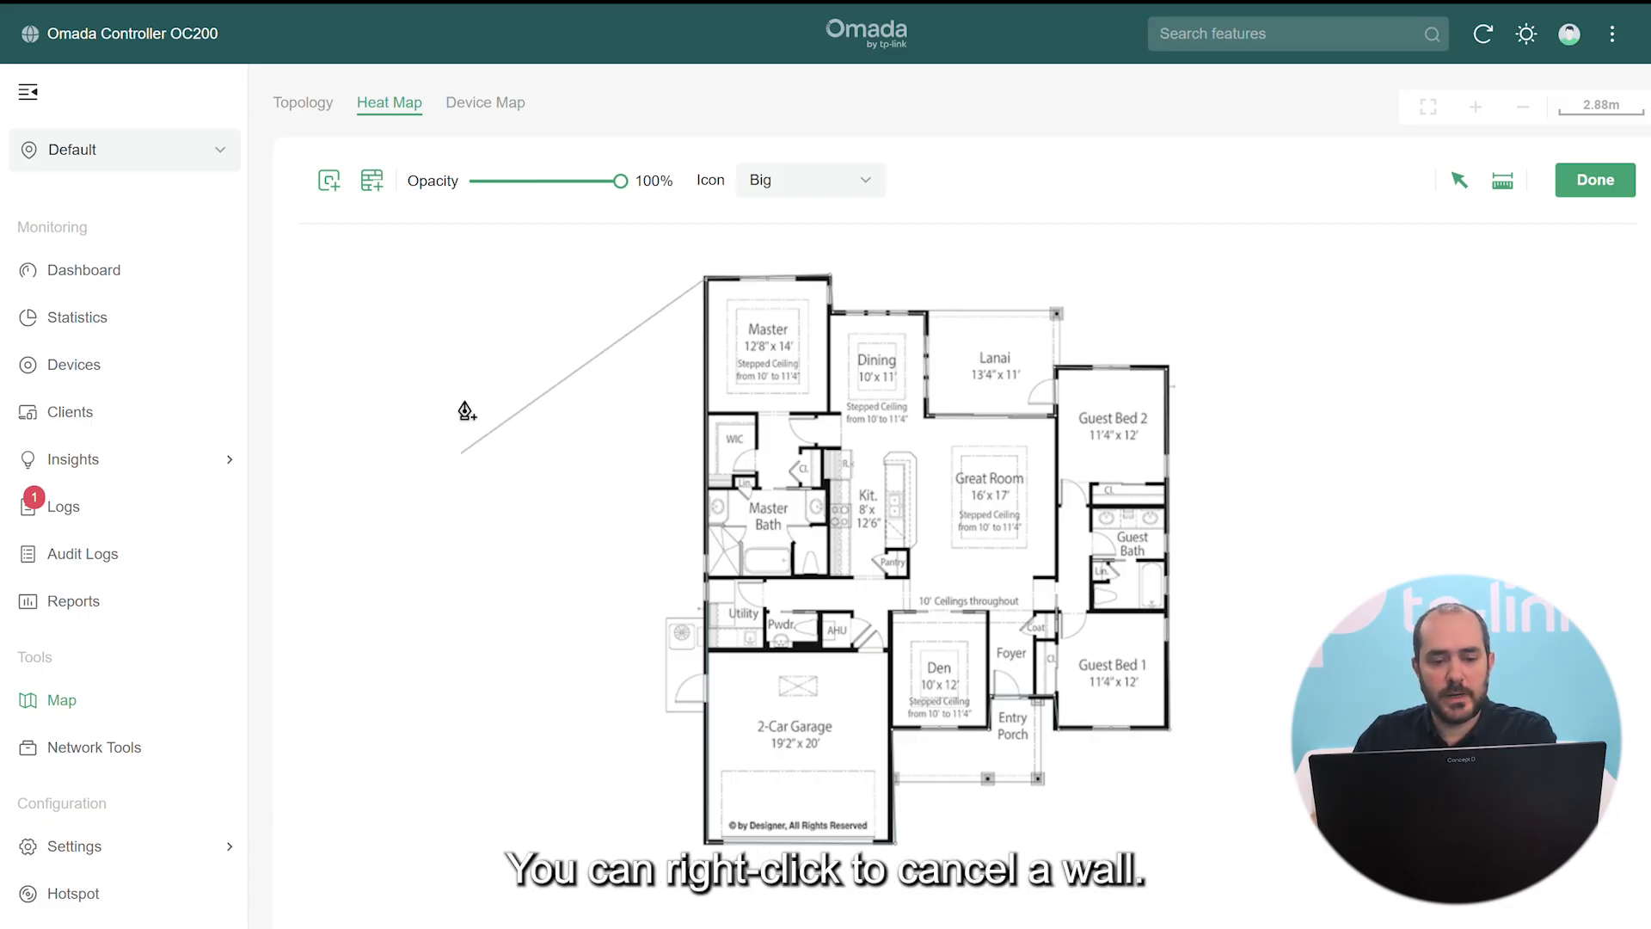
right_click(452, 404)
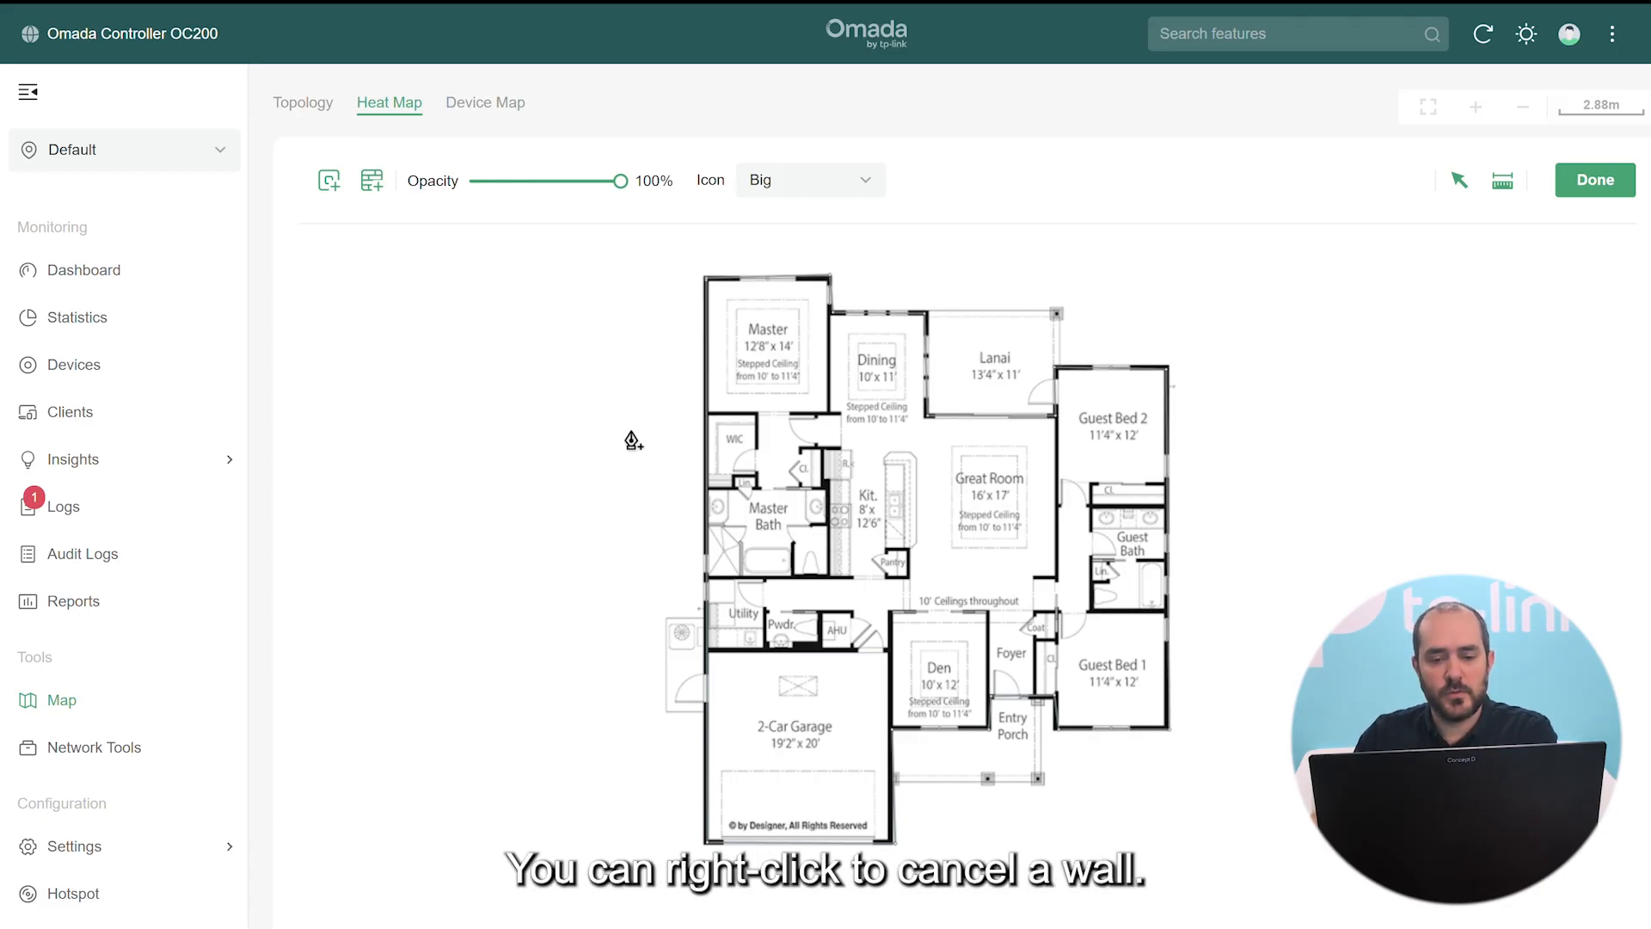
right_click(963, 609)
Pan and zoom across the floor plan to check the new perimeter walls
scroll(963, 609, "up", 4)
scroll(963, 609, "down", 3)
left_click_drag(707, 602, 913, 576)
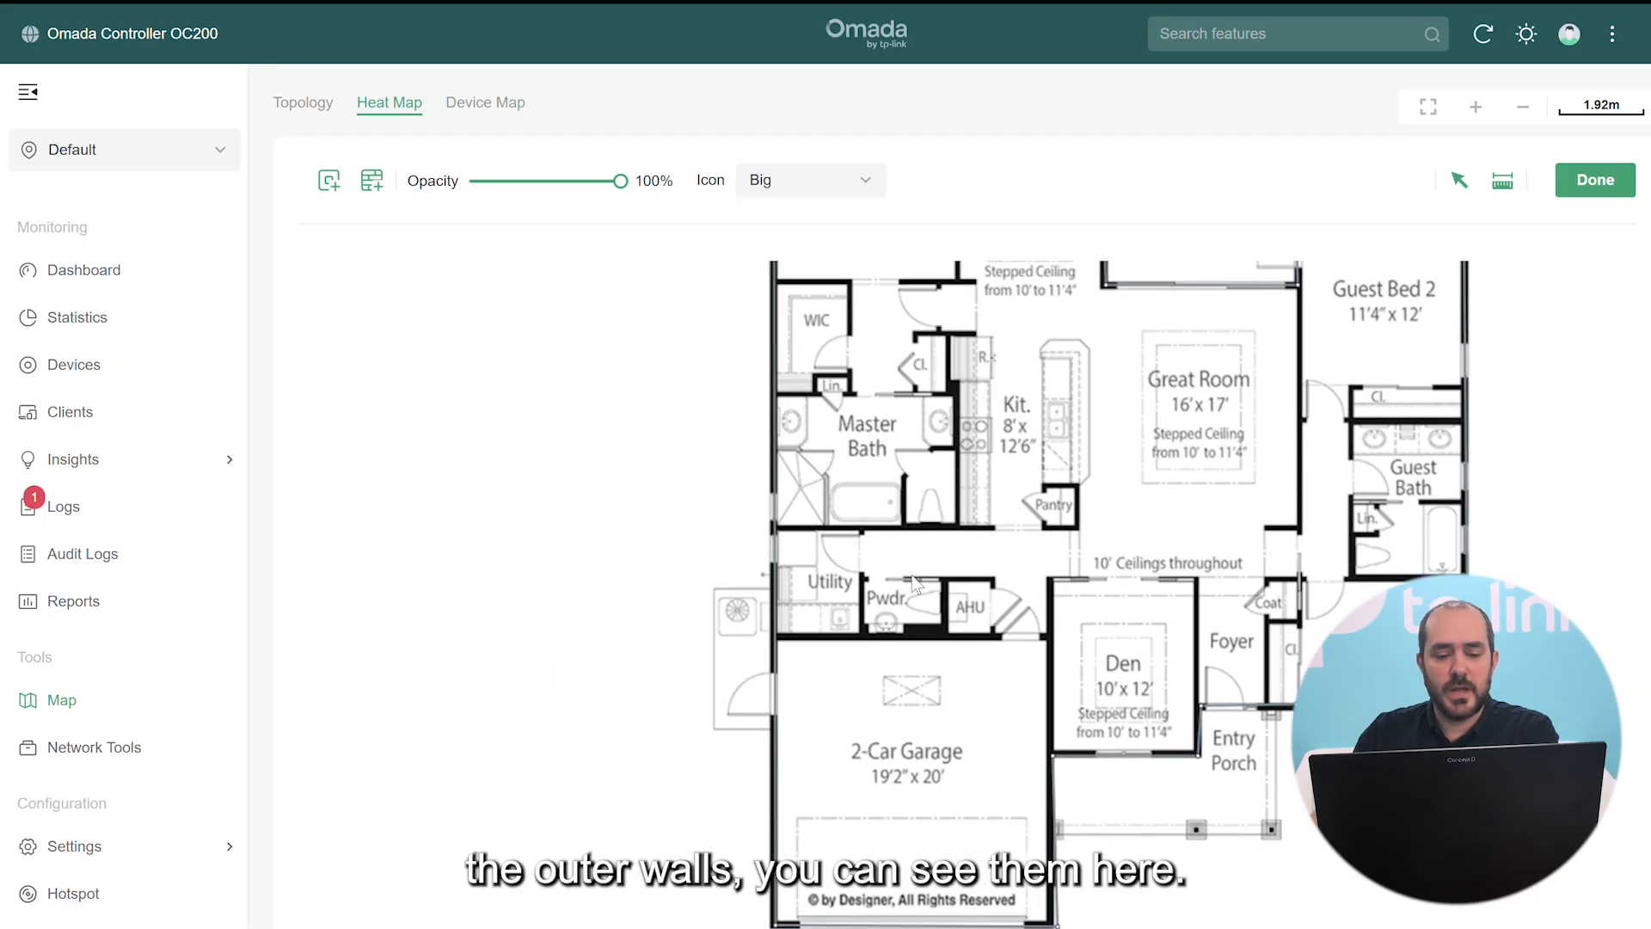
scroll(845, 614, "up", 3)
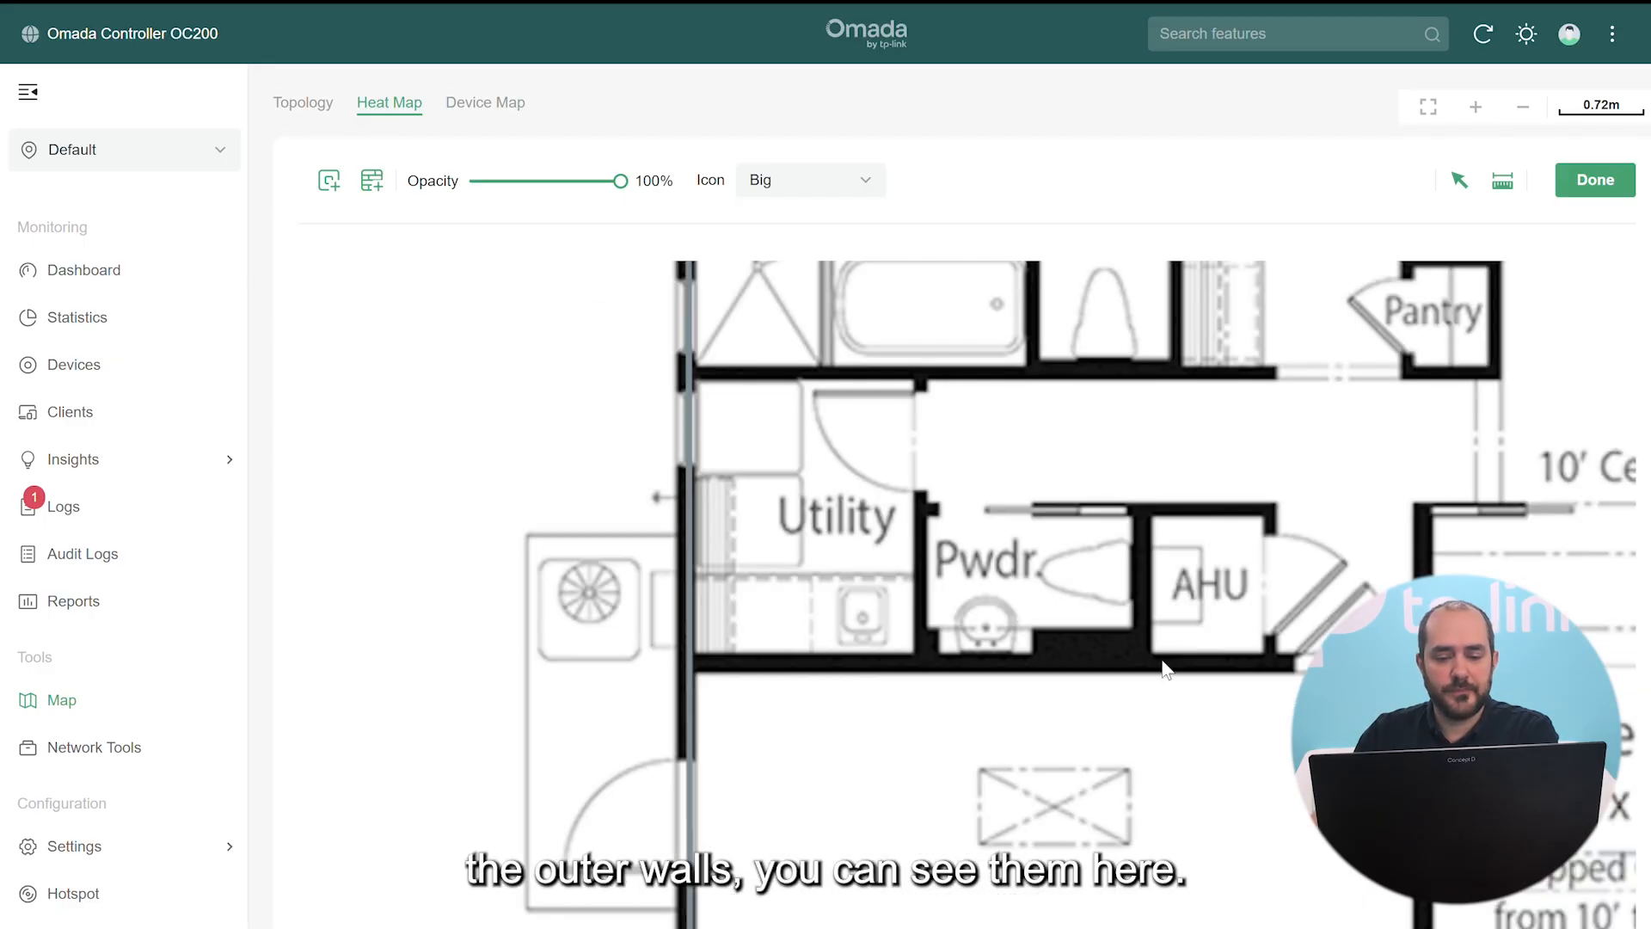
scroll(1230, 623, "down", 2)
left_click_drag(1221, 607, 1024, 744)
scroll(1020, 747, "down", 1)
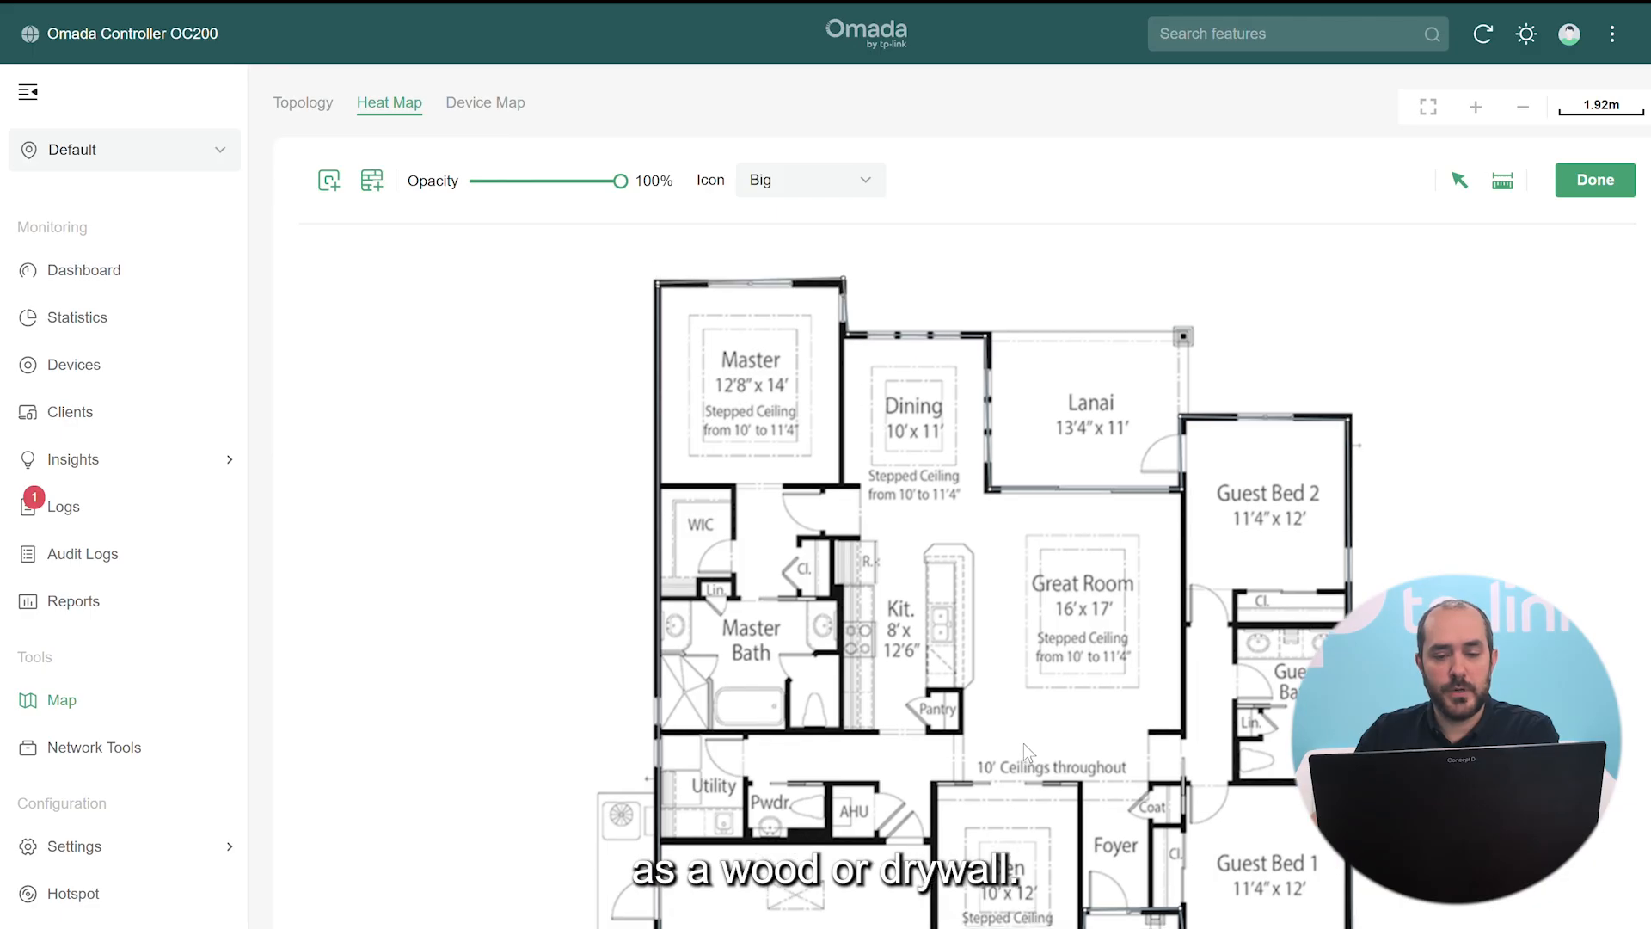
Switch to Wooden walls and trace the Master room's right side and the closet outline
left_click(374, 184)
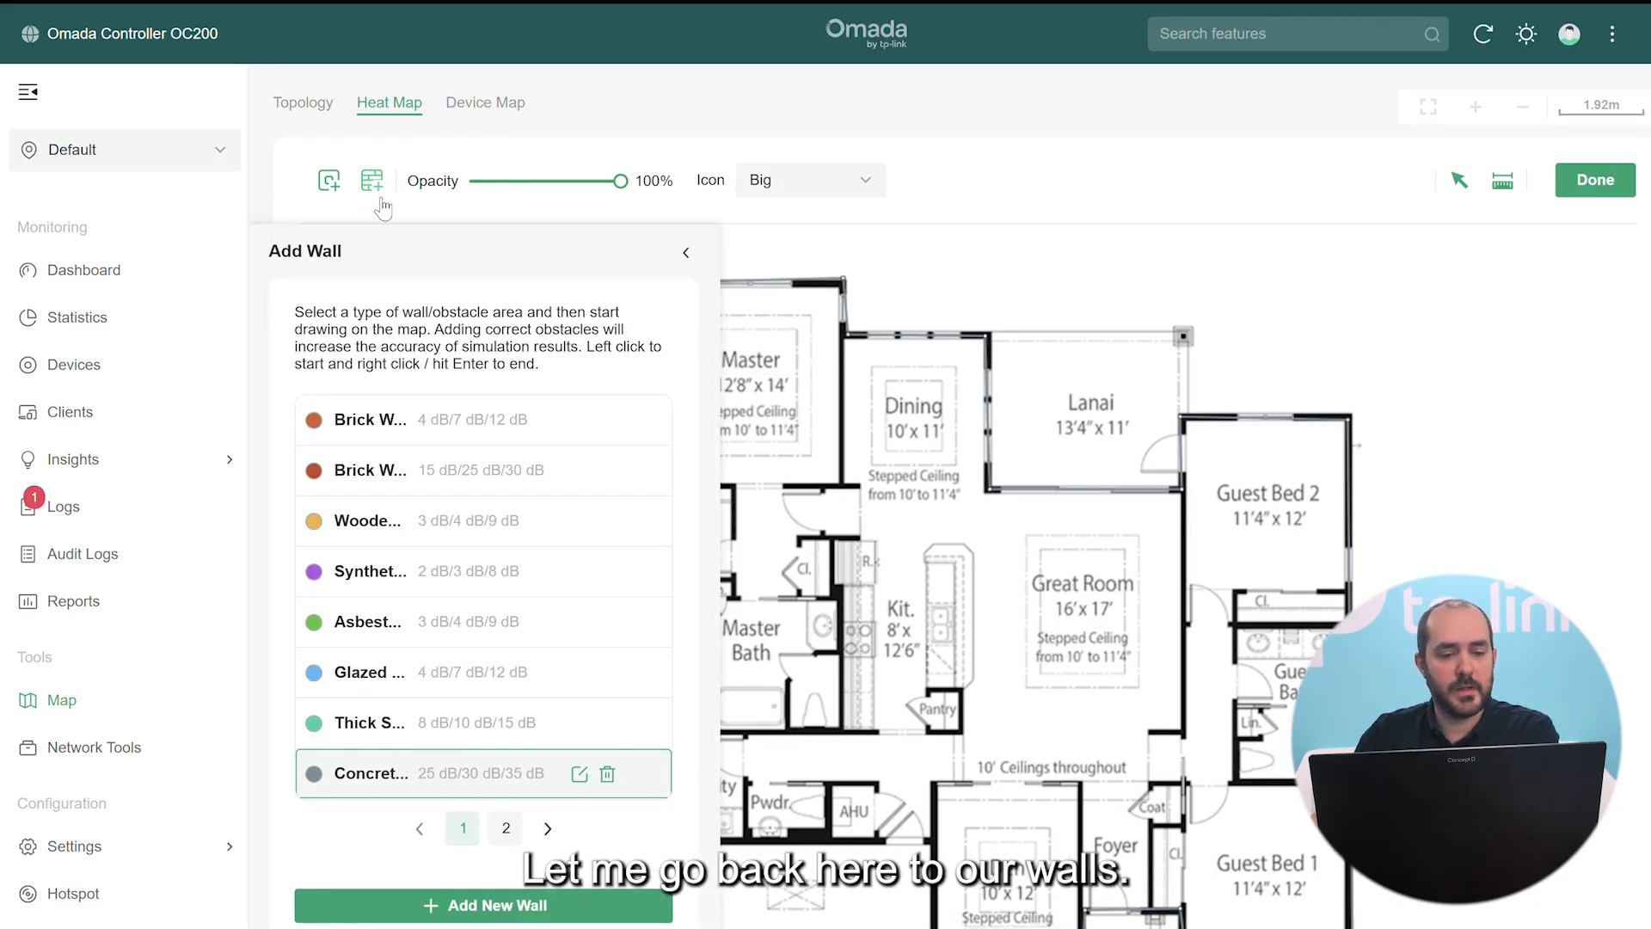
left_click(331, 525)
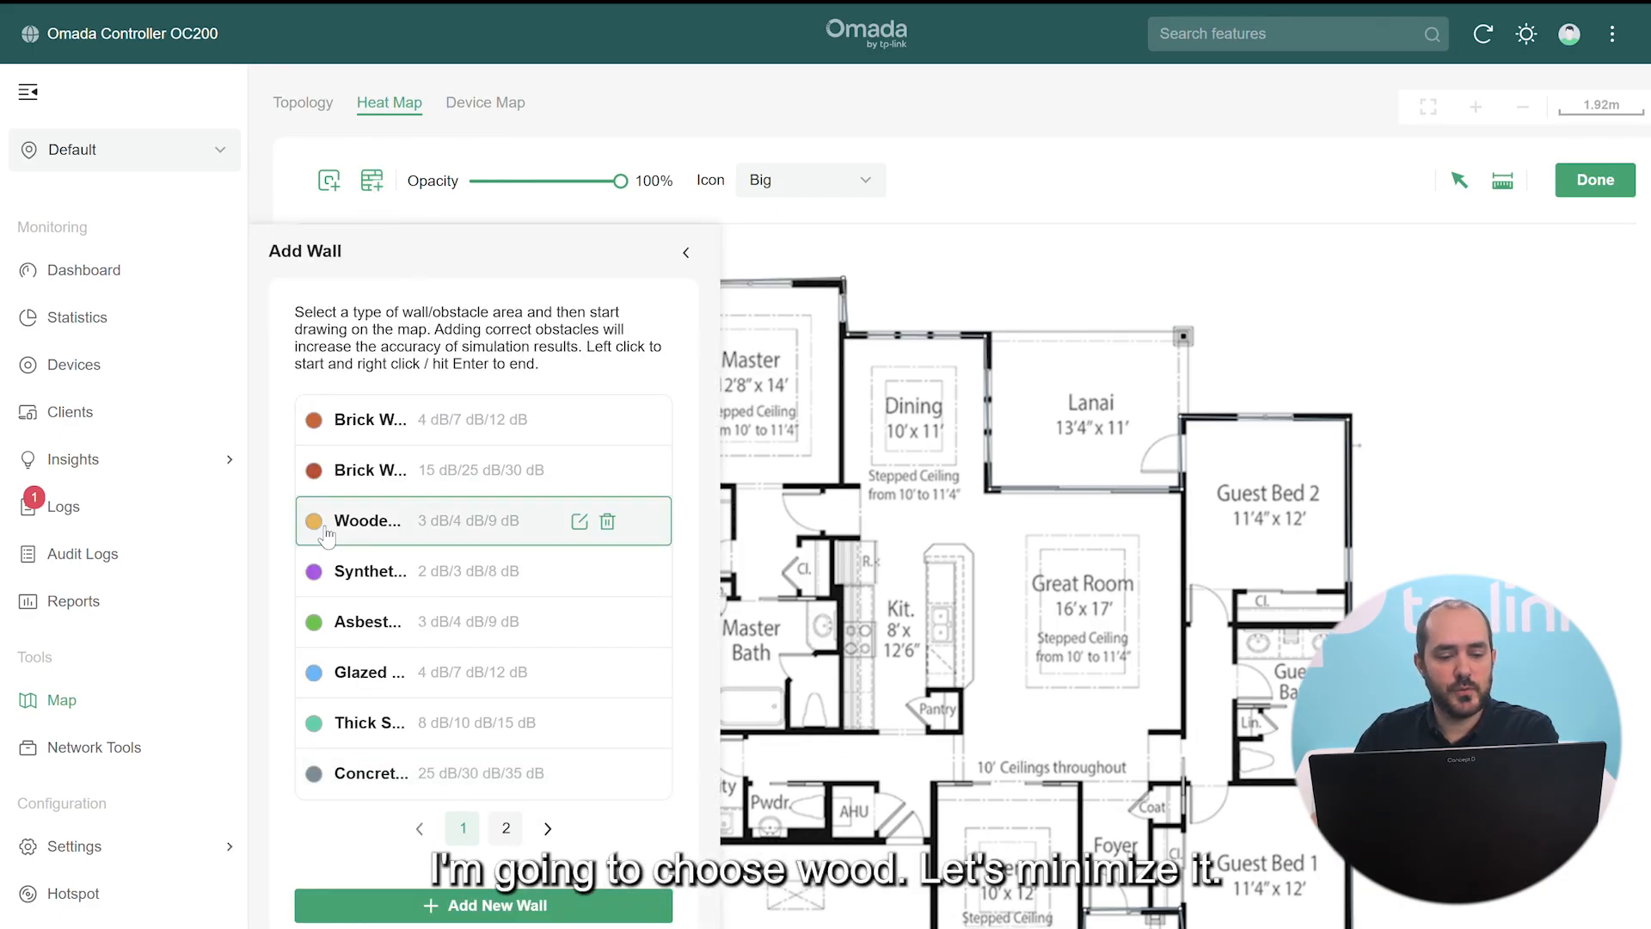
left_click(685, 254)
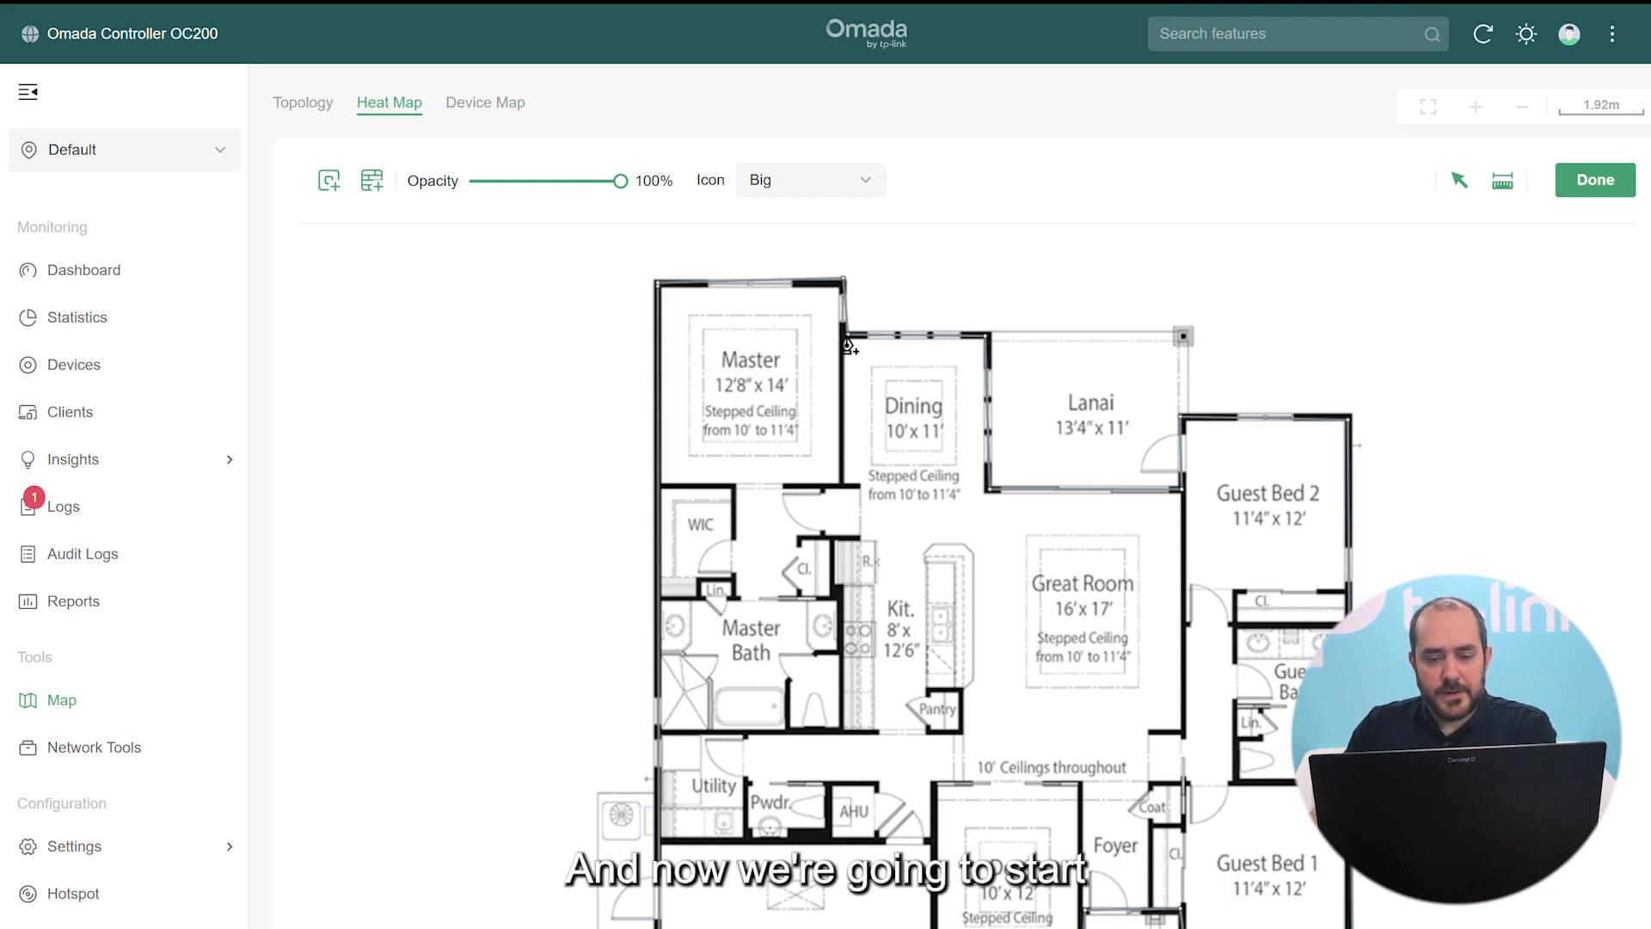
left_click(843, 490)
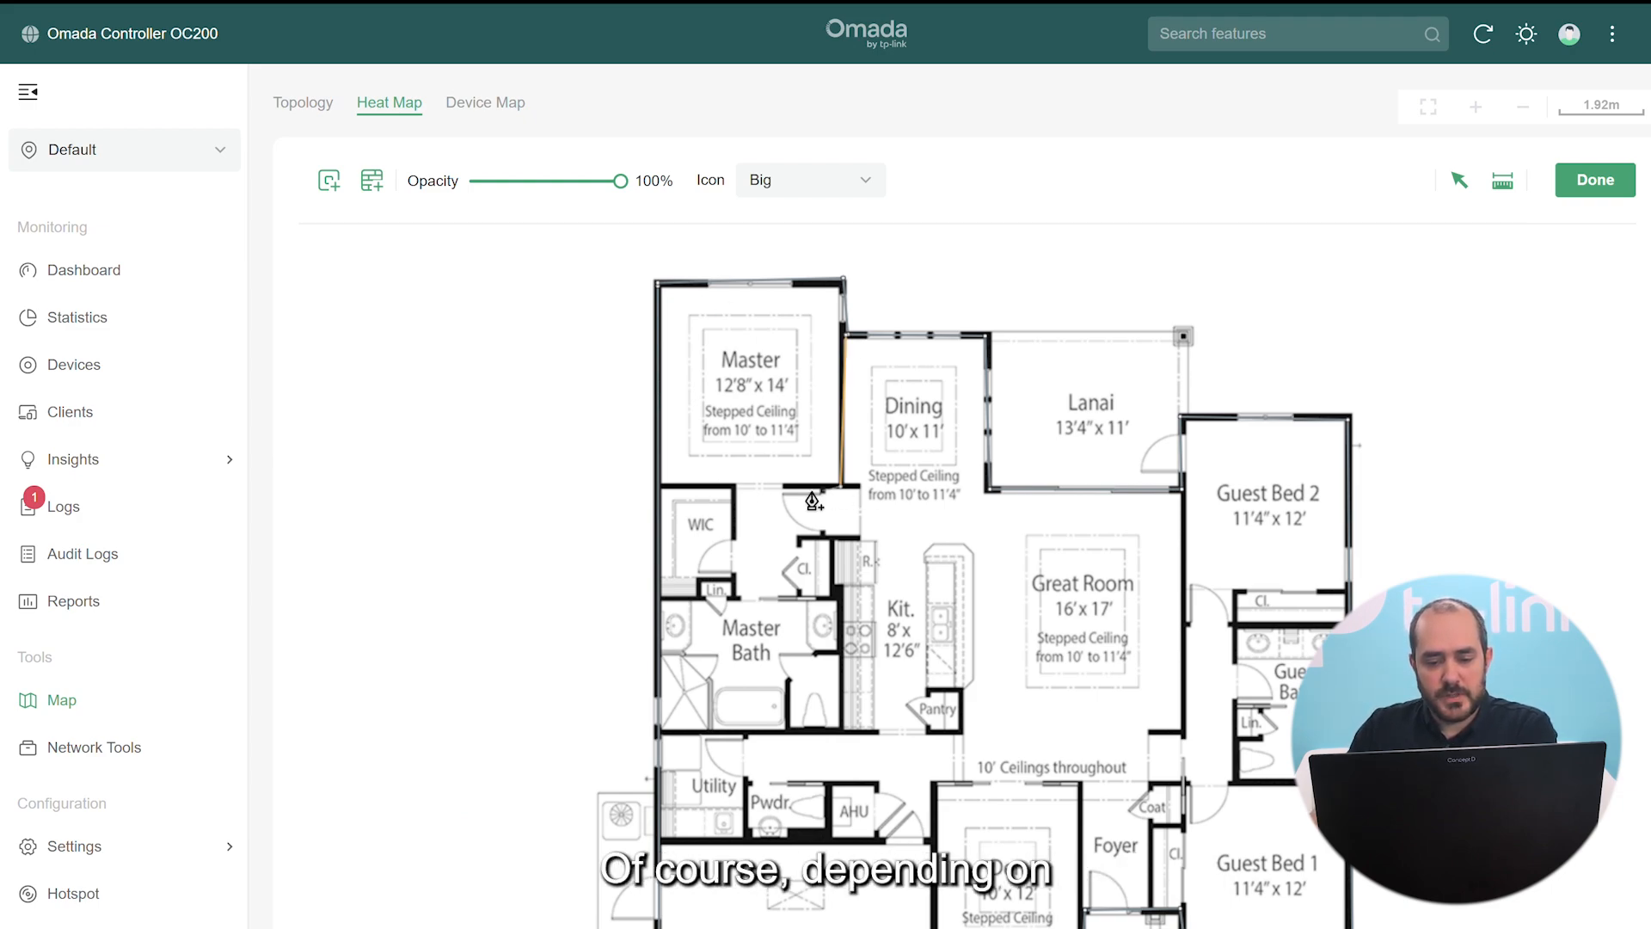
left_click(661, 489)
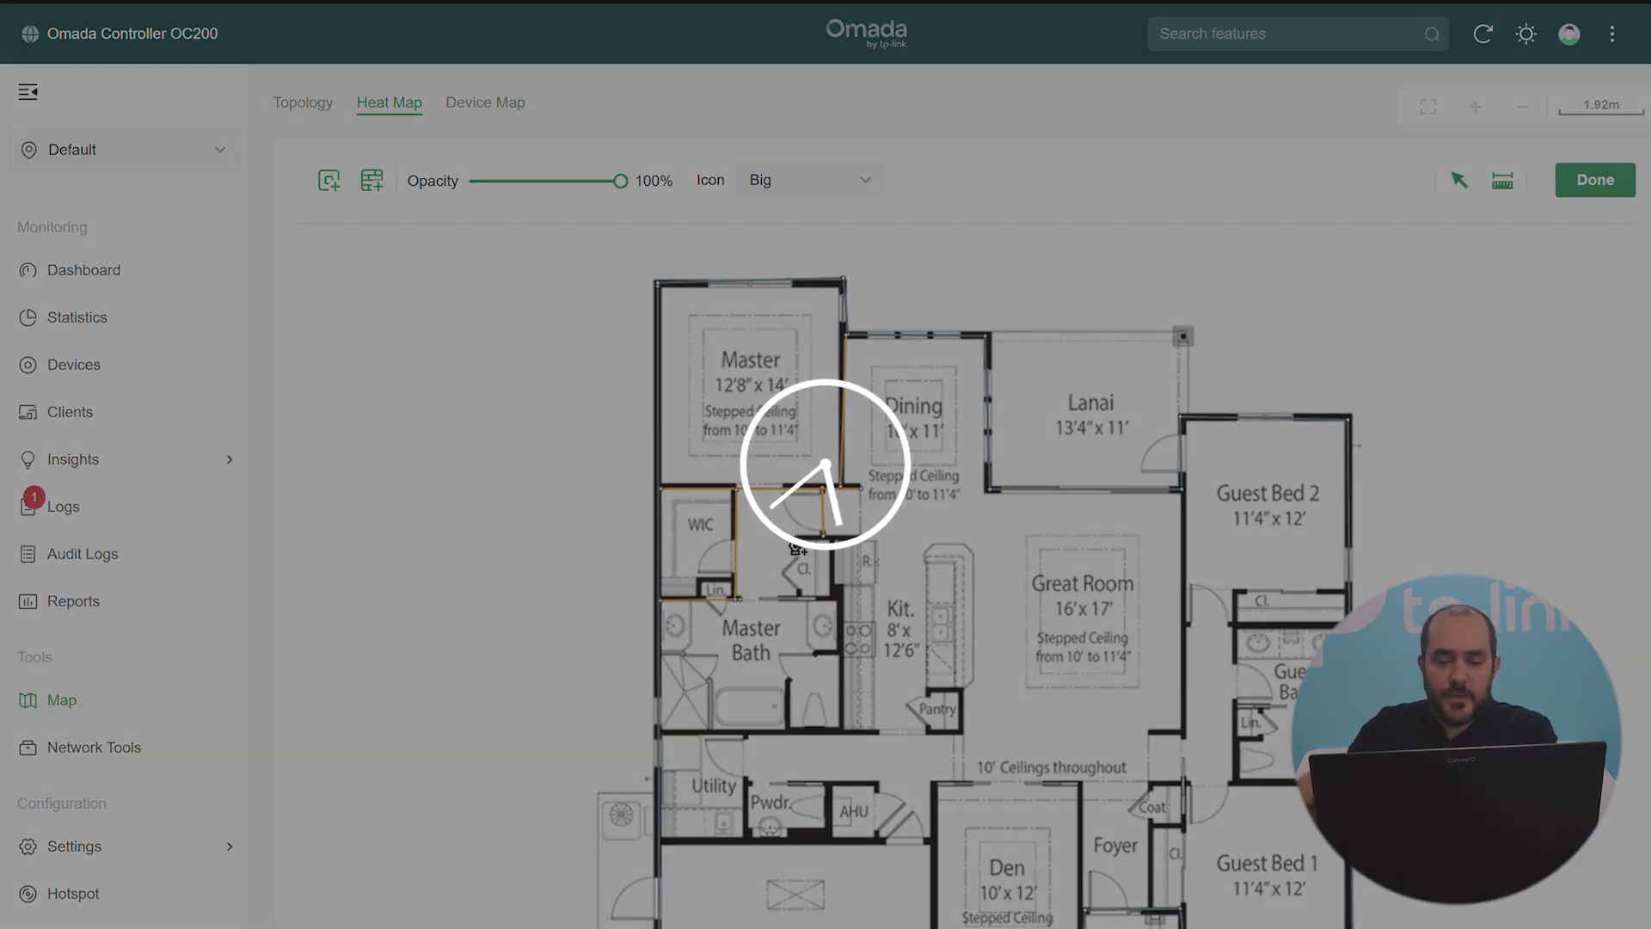
left_click(800, 537)
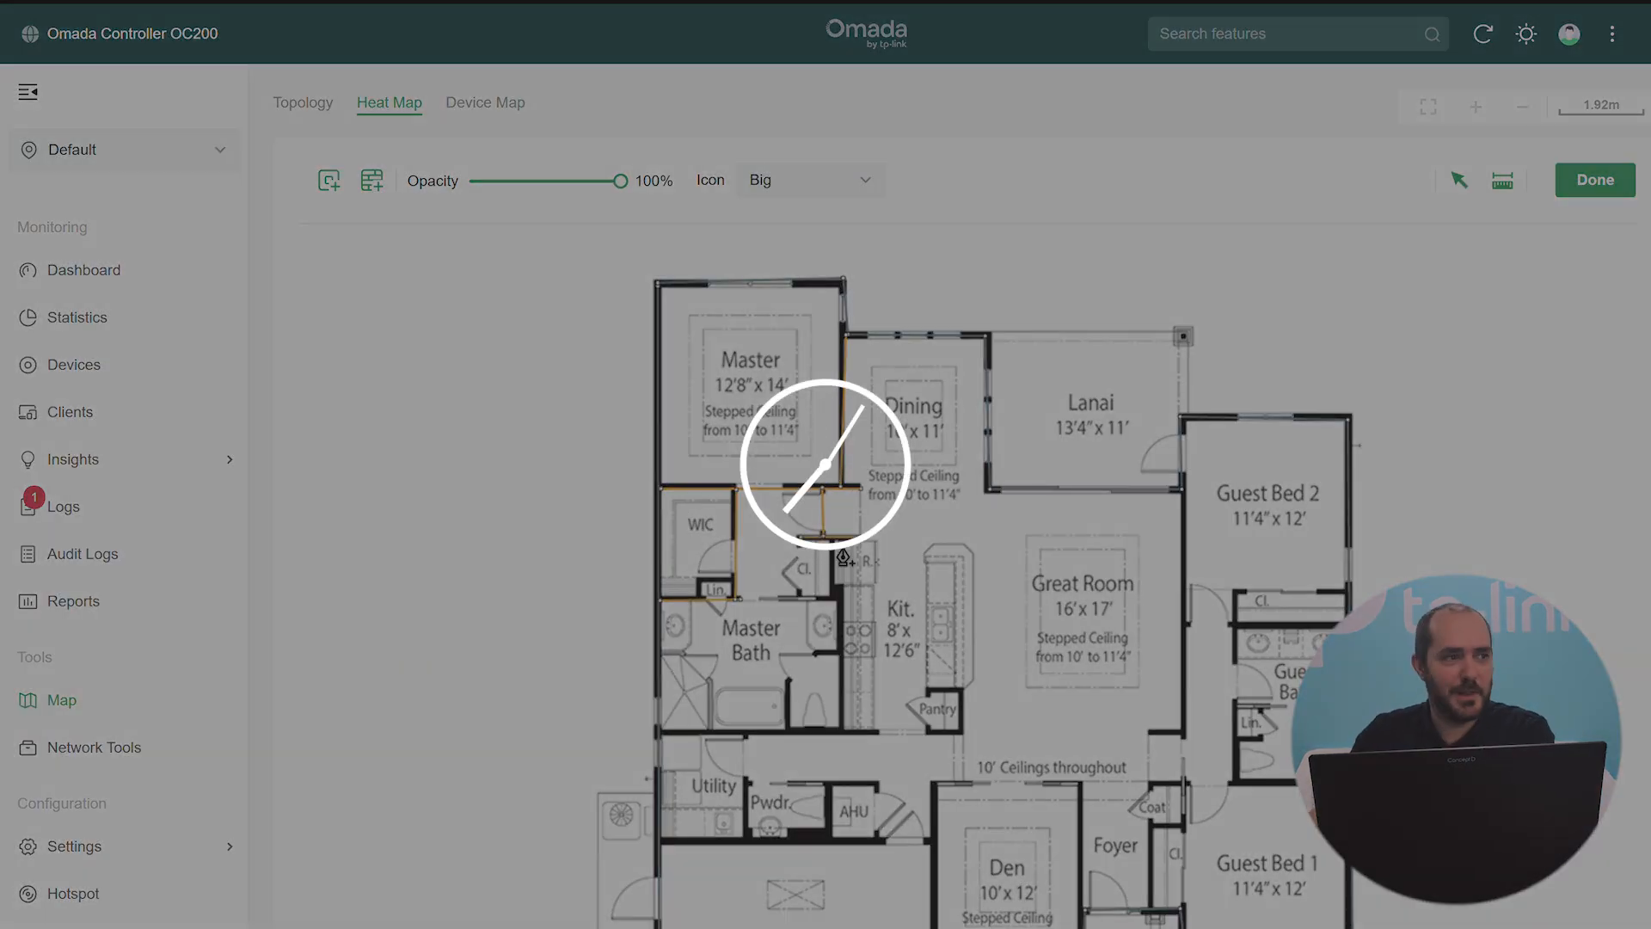
left_click(835, 539)
left_click(833, 598)
left_click(781, 600)
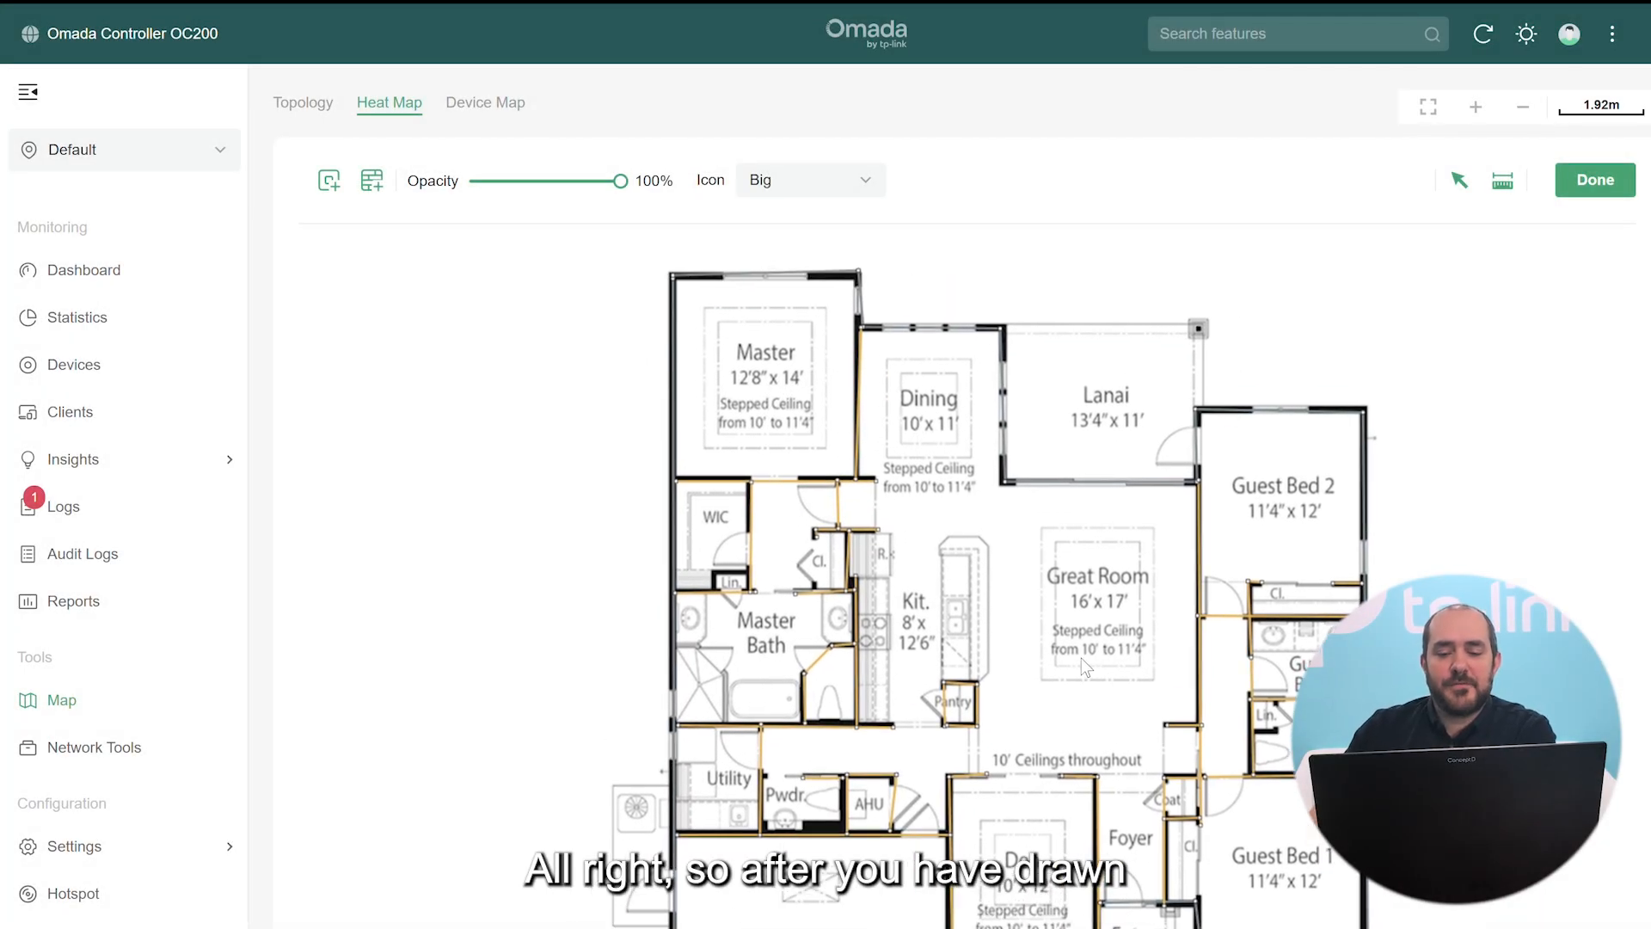
left_click_drag(1081, 658, 1078, 667)
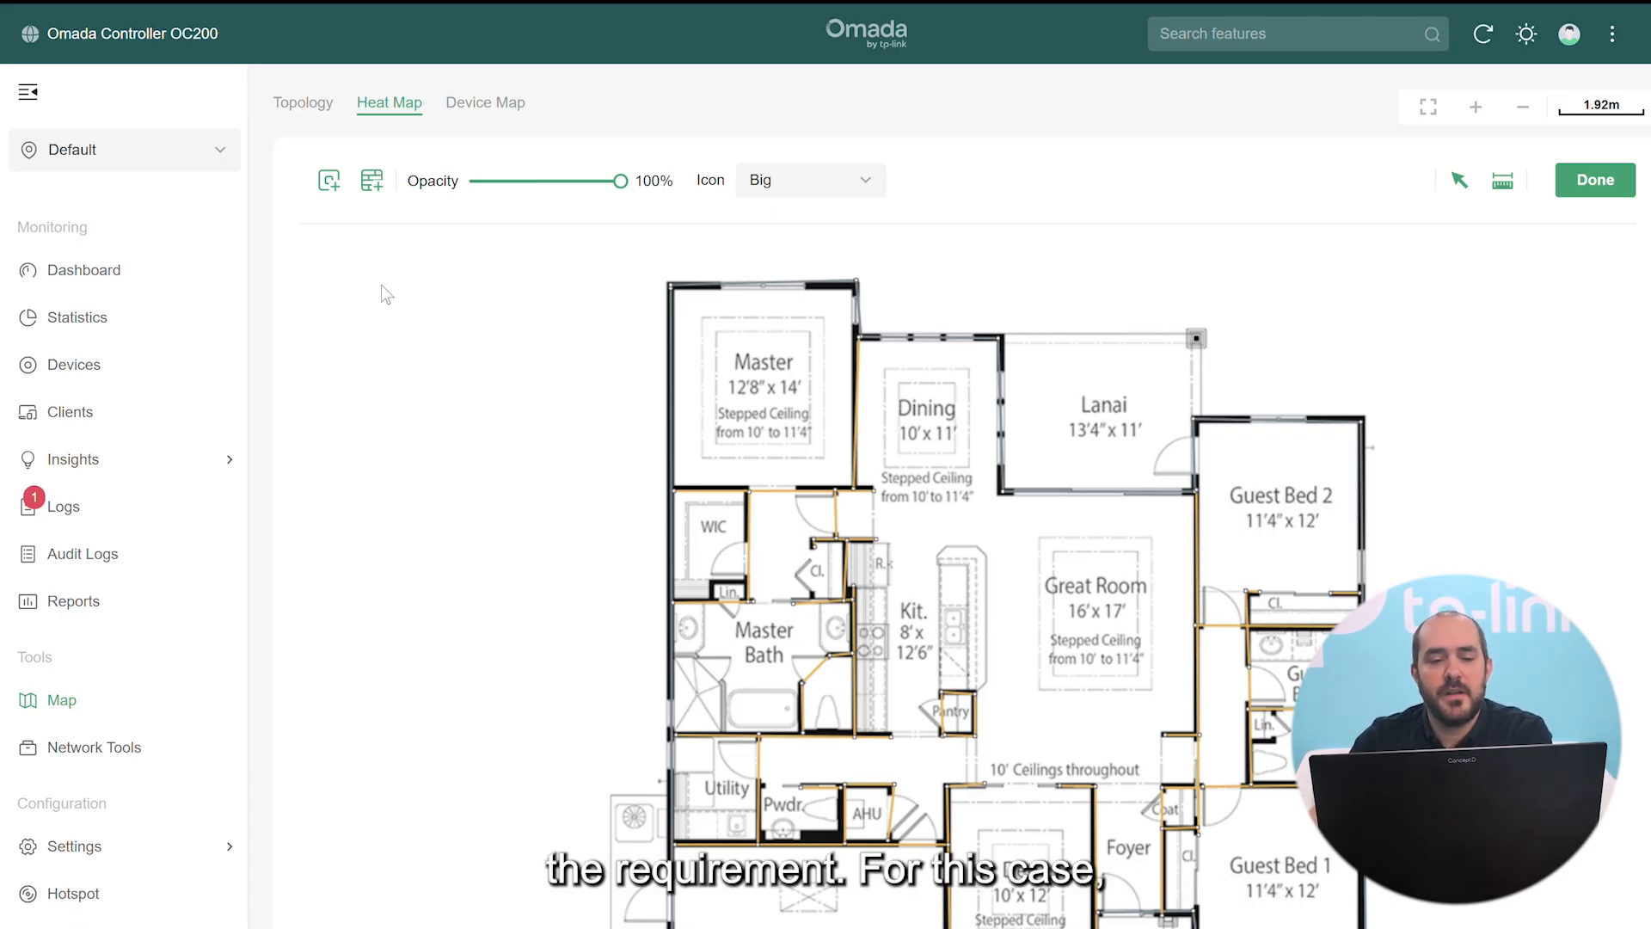
Find EAP670(US) v2.0 among US virtual devices by searching 670 and drop it into the Great Room
left_click(328, 180)
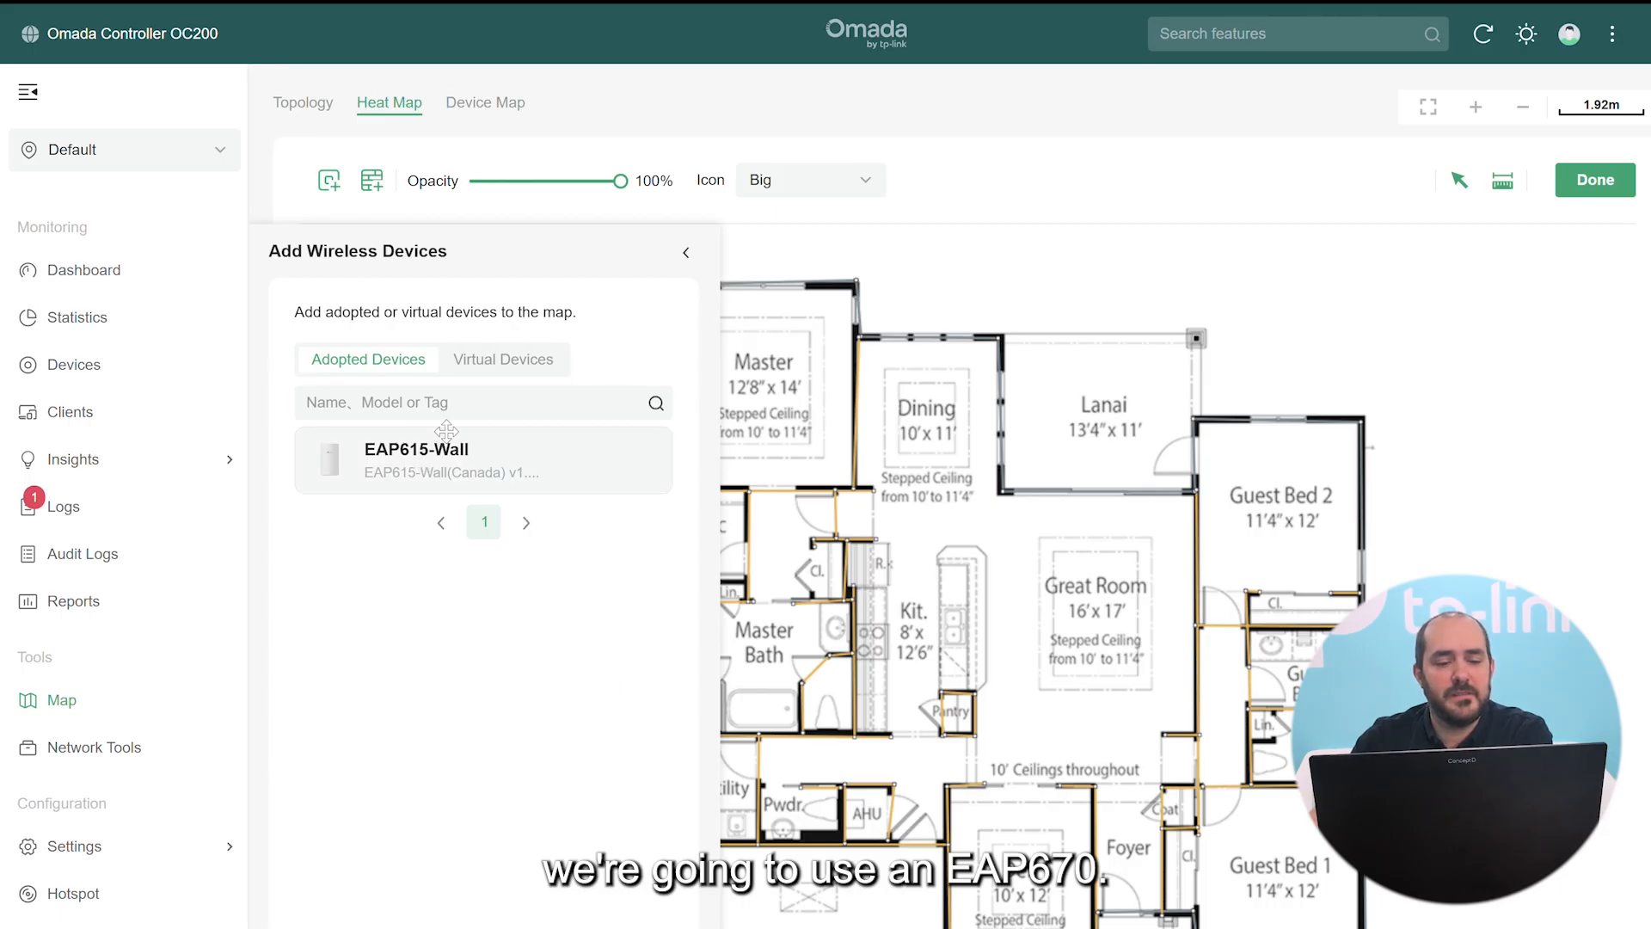
left_click(488, 365)
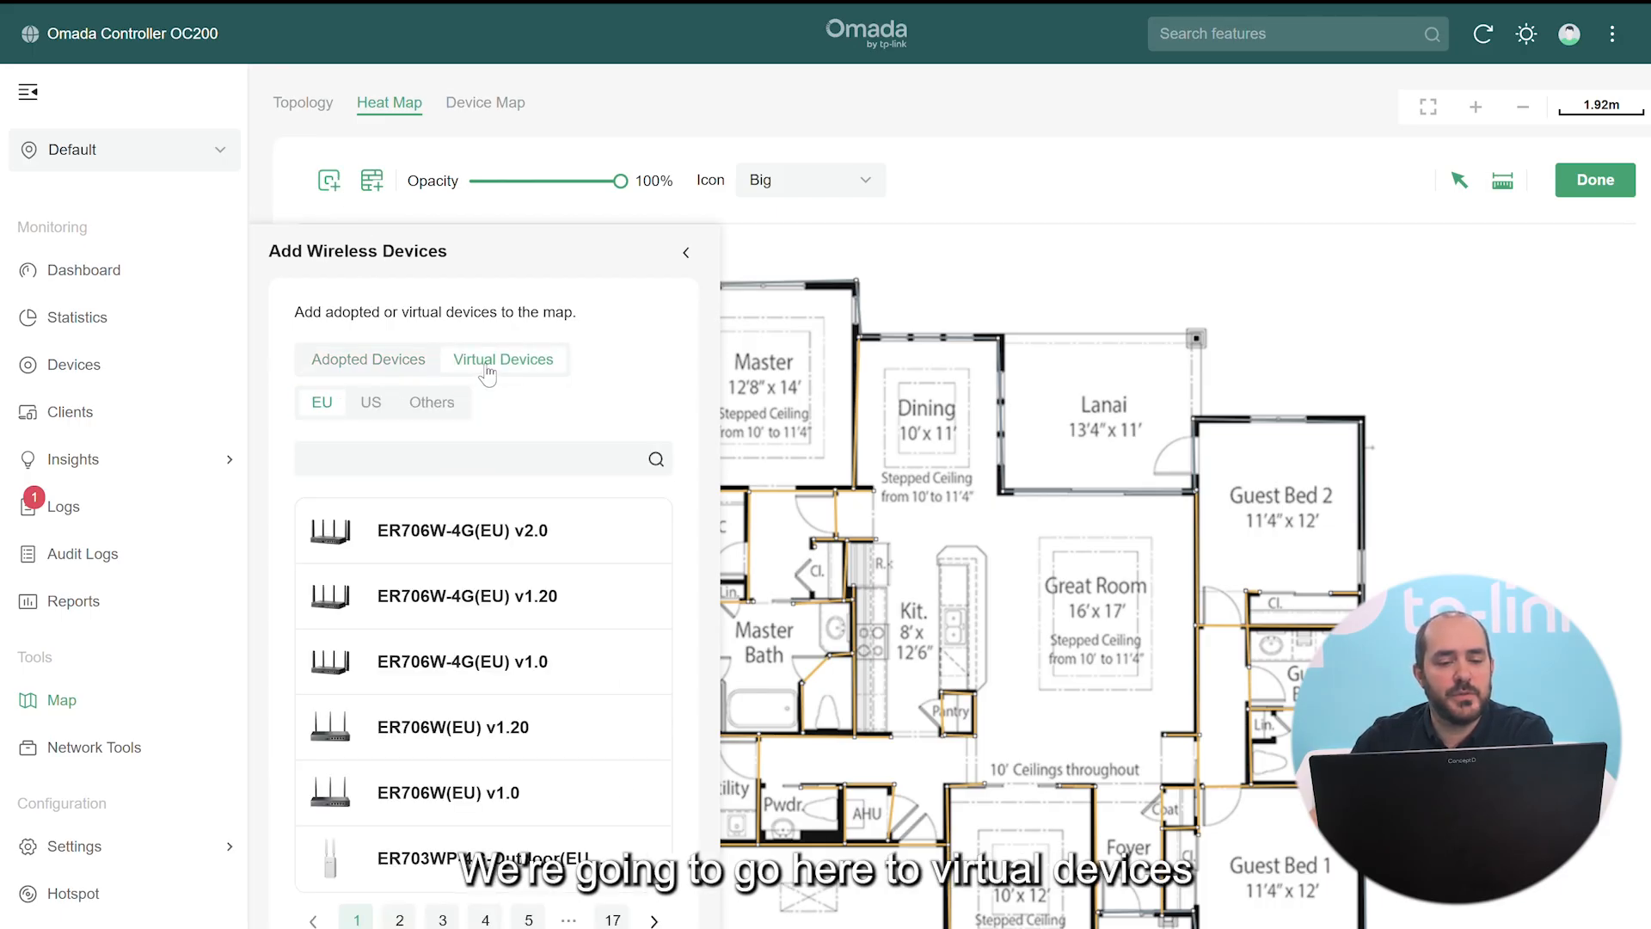
left_click(369, 404)
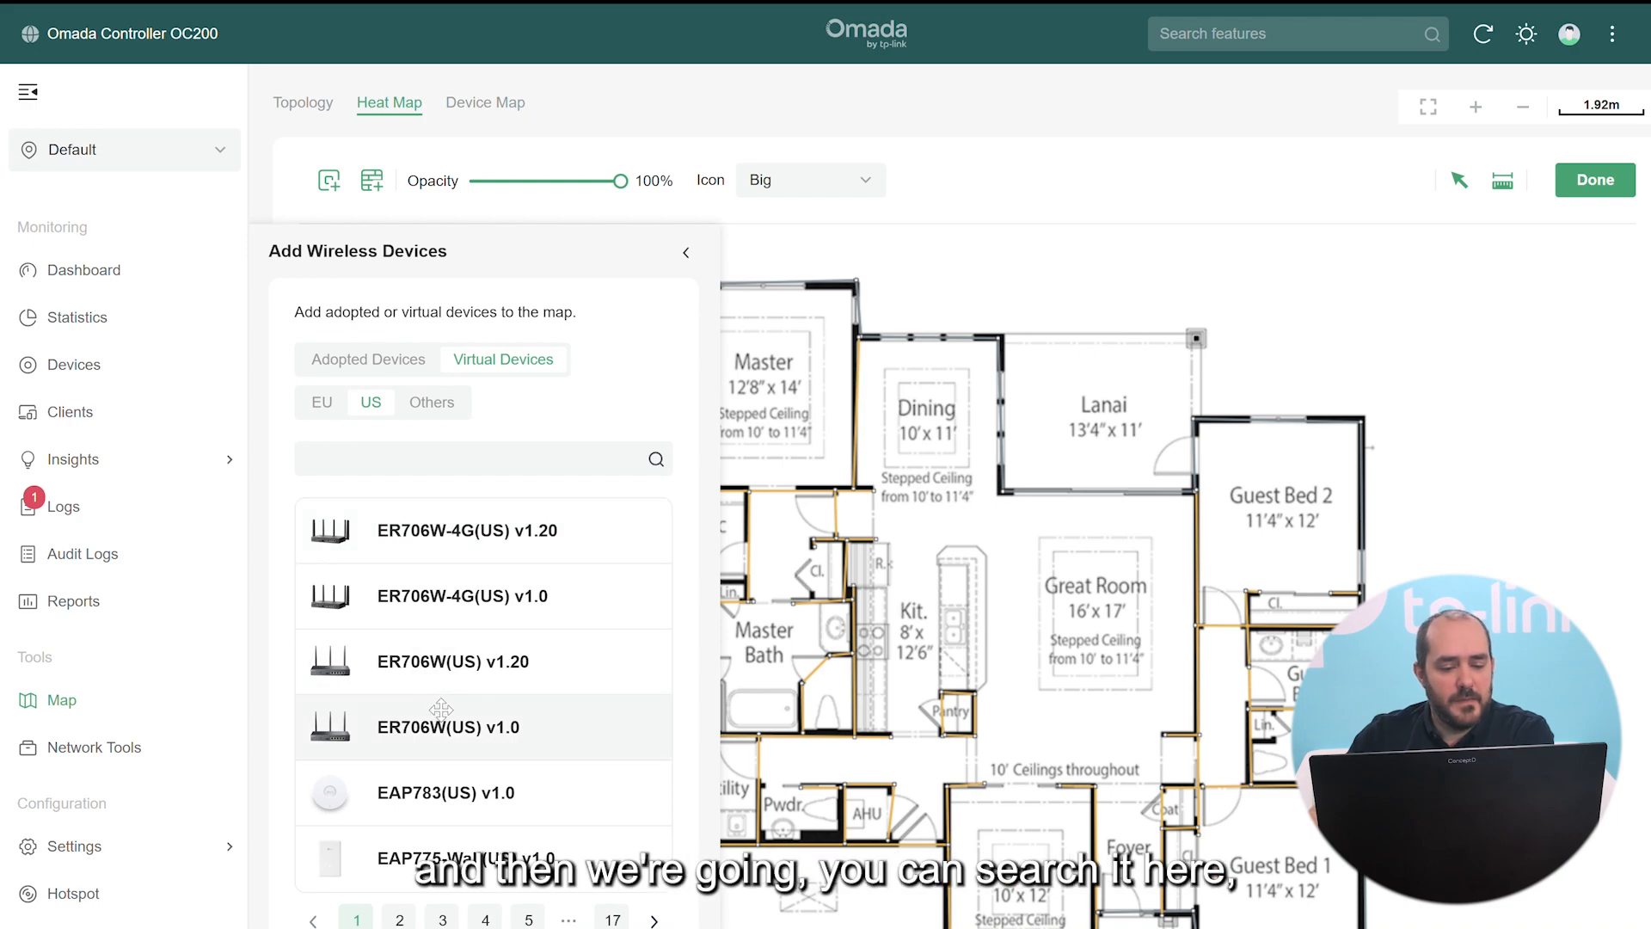
left_click(456, 465)
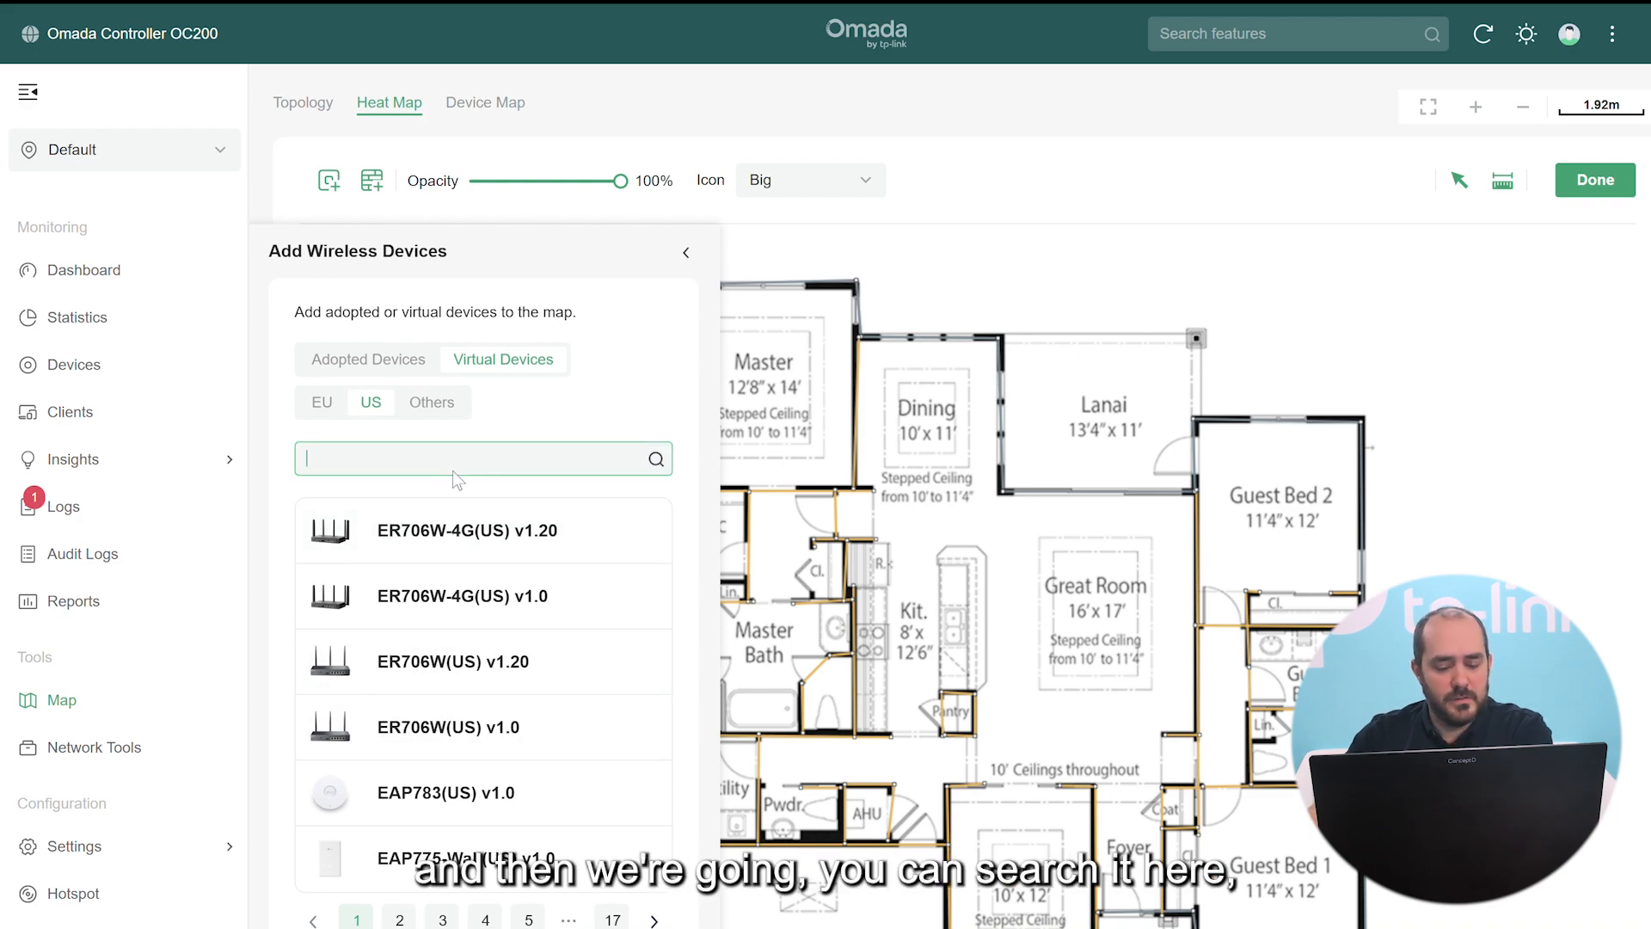
type("67")
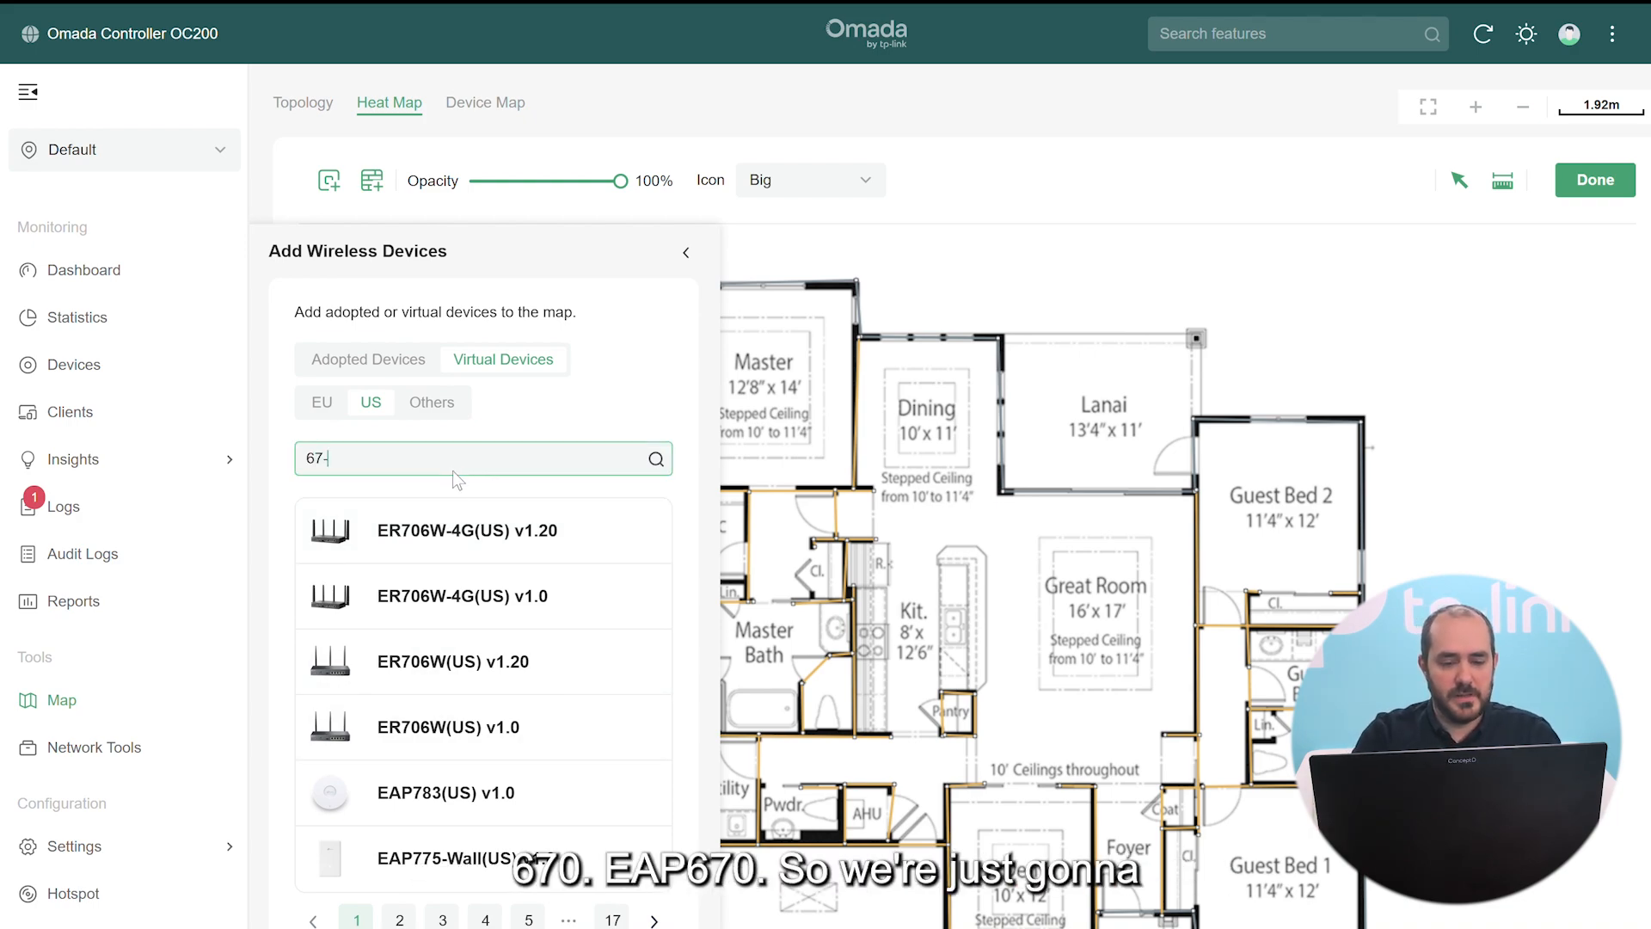
type("-0")
key("Return")
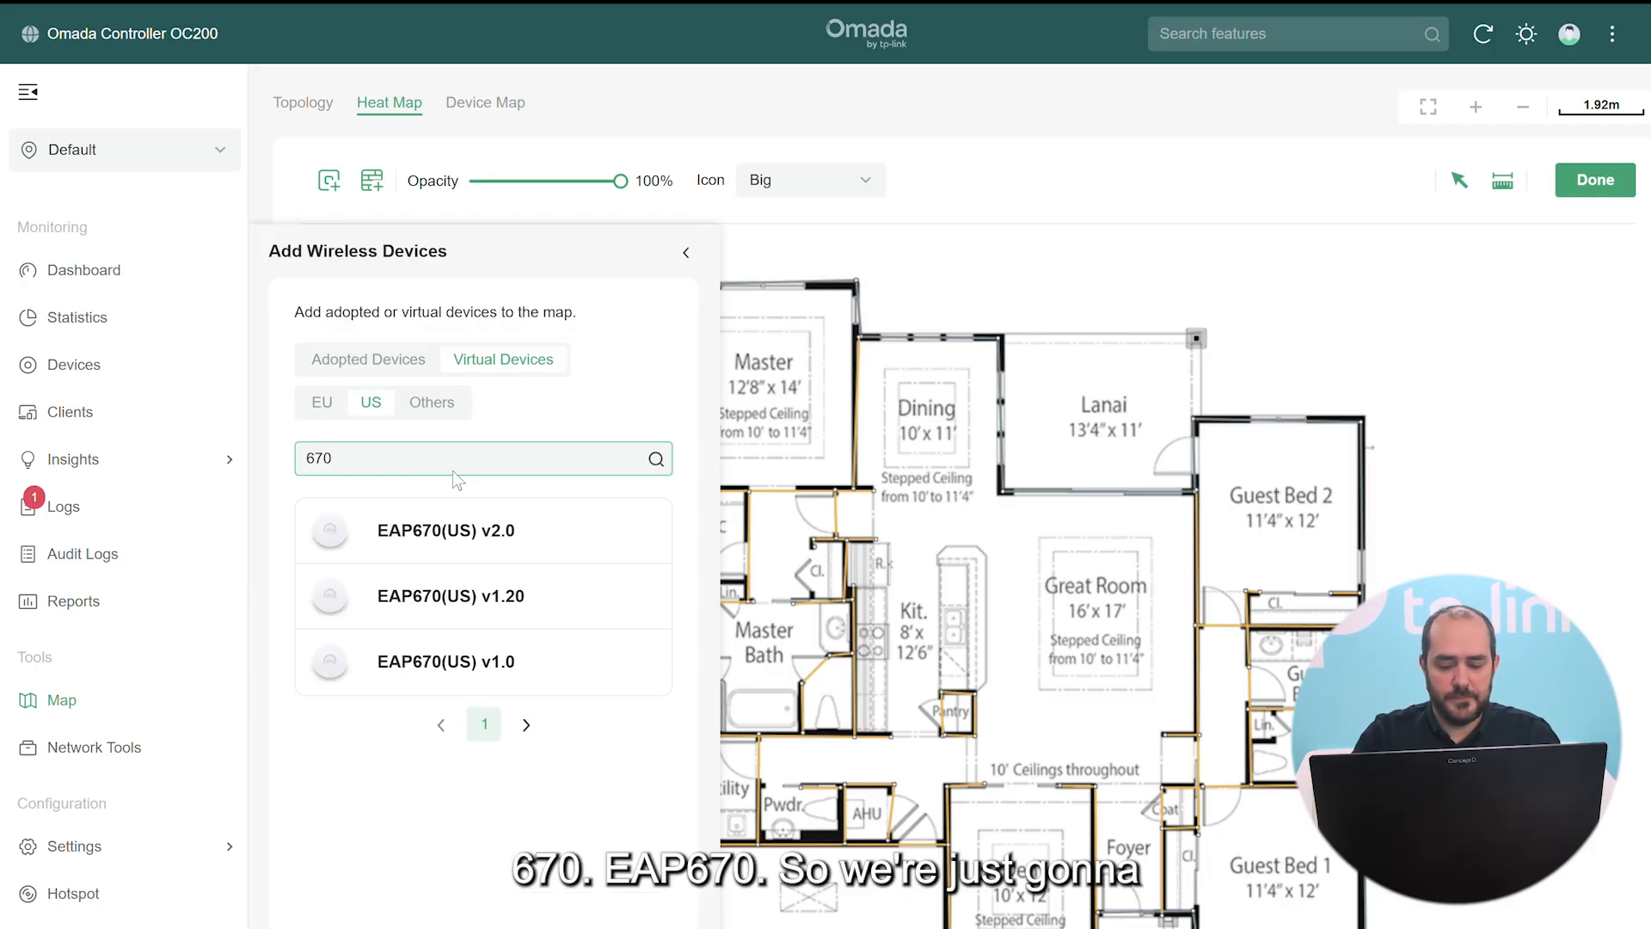
left_click_drag(331, 529, 1079, 578)
Make the access point icon Small and position it beside the Great Room label
left_click(680, 251)
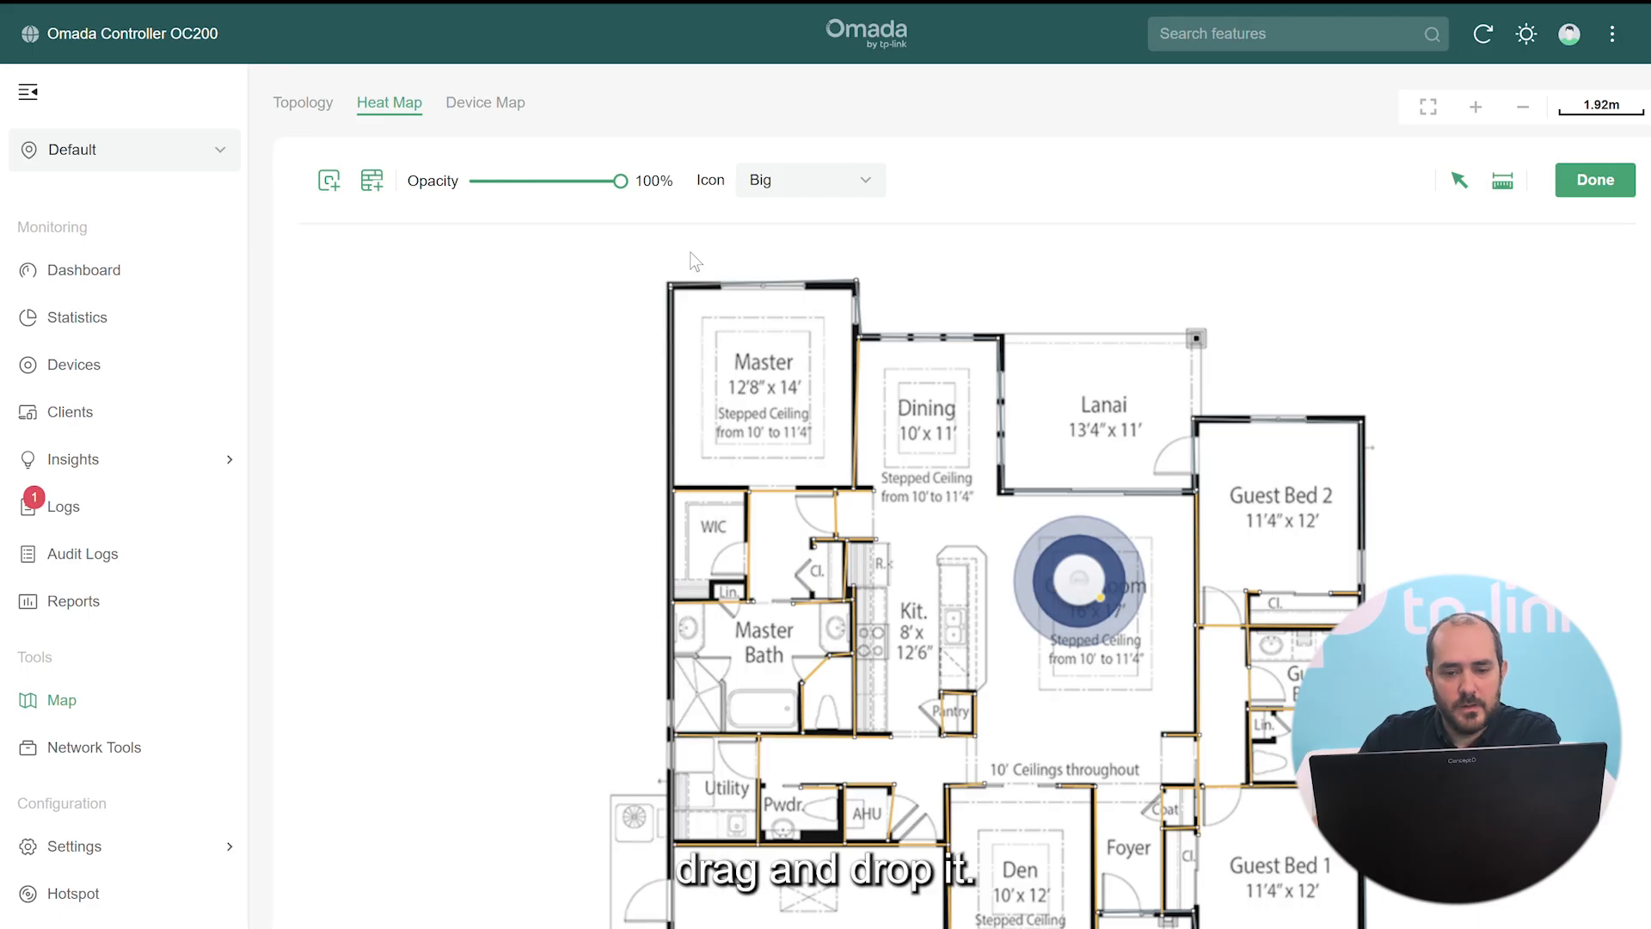
left_click(799, 186)
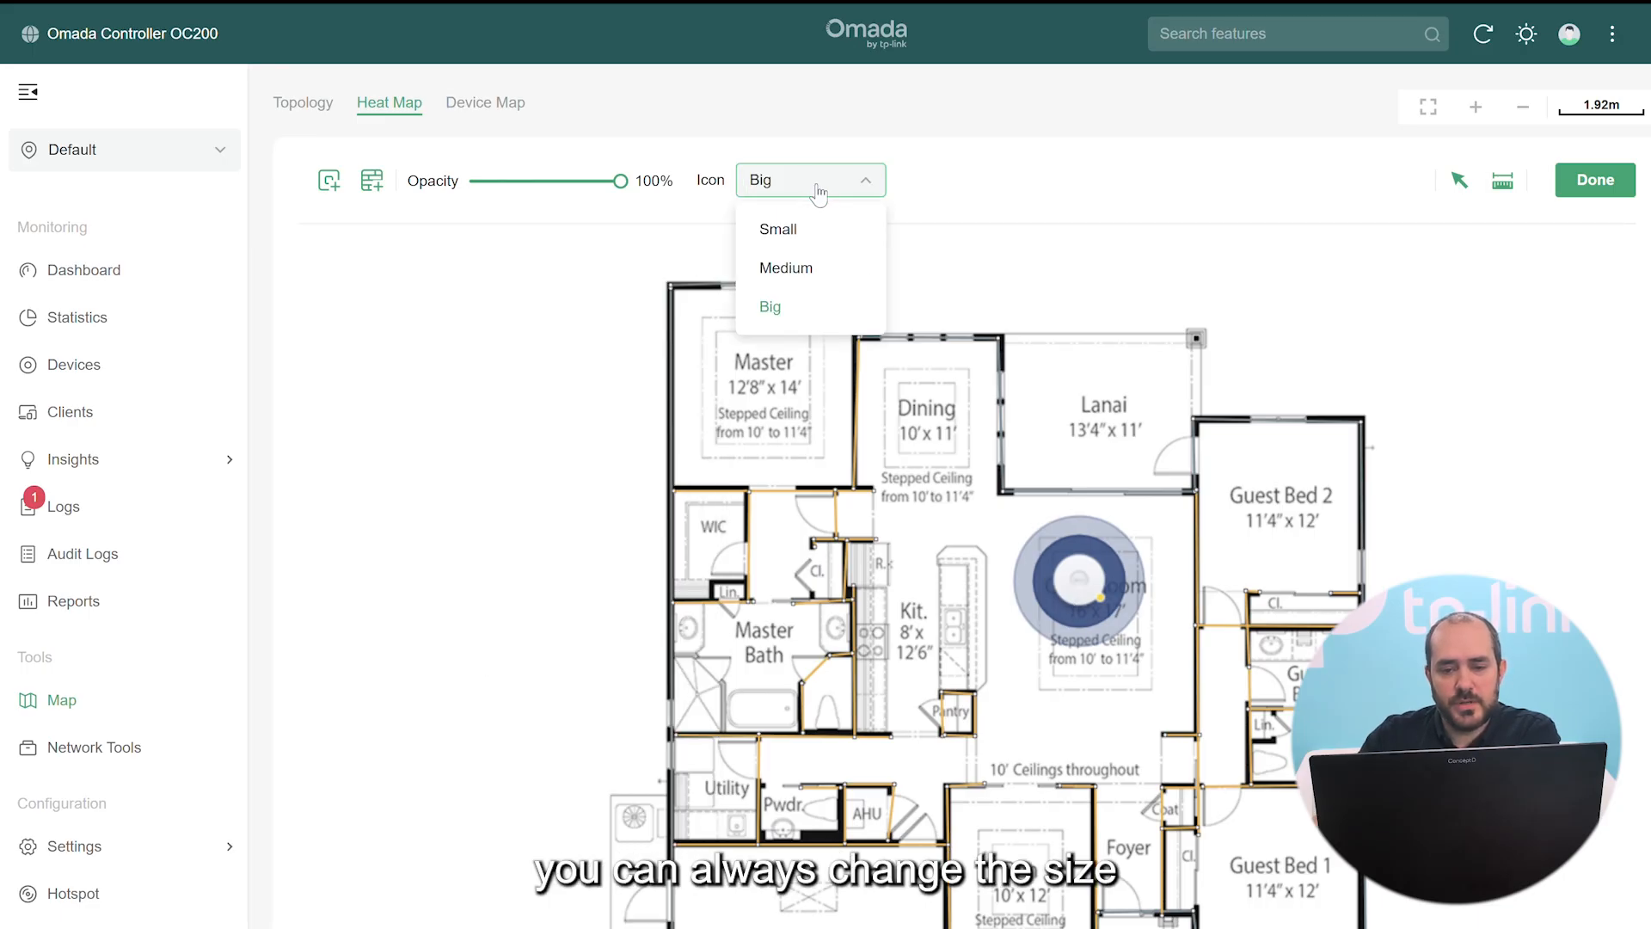
left_click(798, 241)
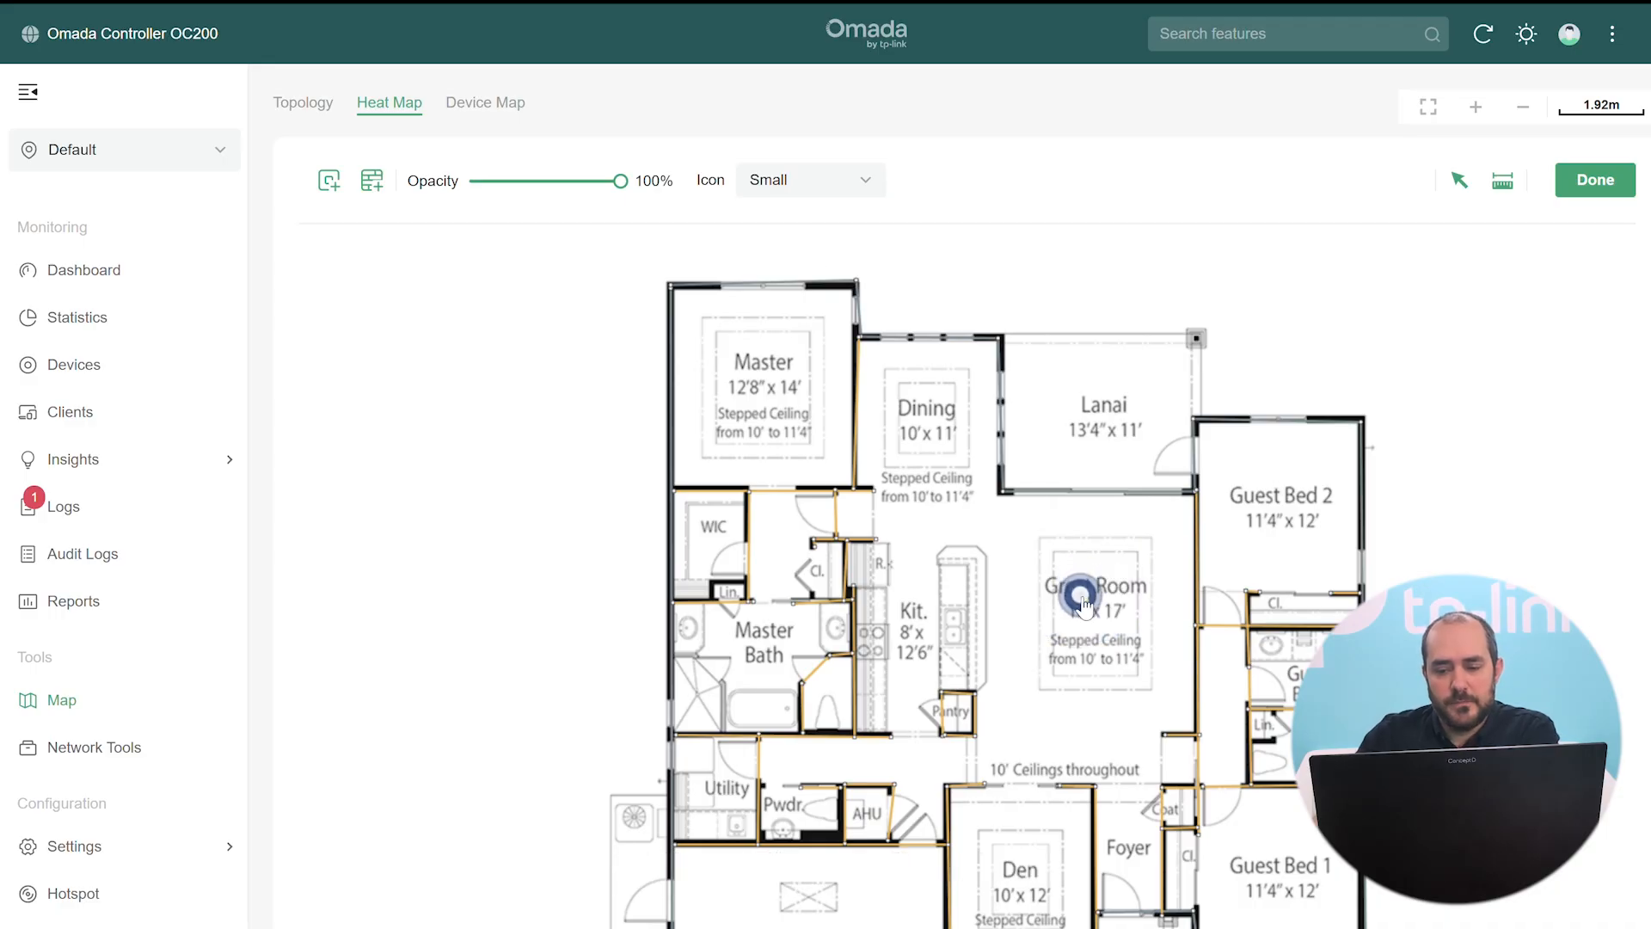
left_click_drag(1081, 585, 1023, 577)
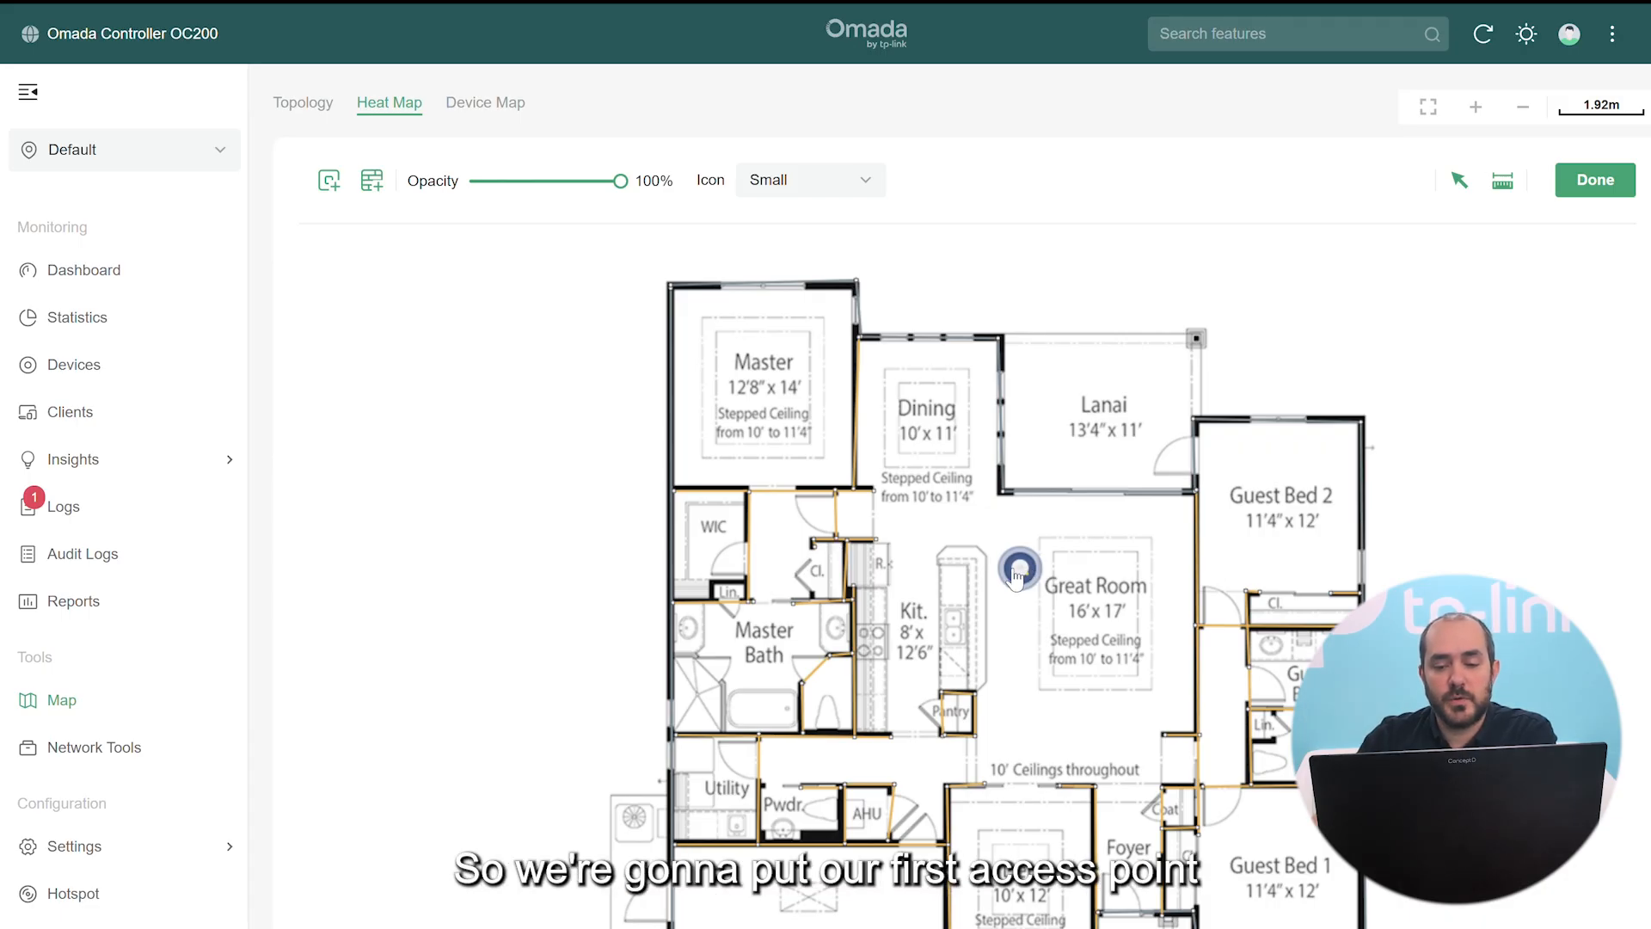
mouse_move(1033, 563)
left_mouse_down()
mouse_move(1053, 680)
mouse_move(1080, 567)
mouse_move(1024, 594)
left_mouse_up()
Finish editing the map and run the 2.4 GHz coverage simulation
scroll(1020, 597, "down", 2)
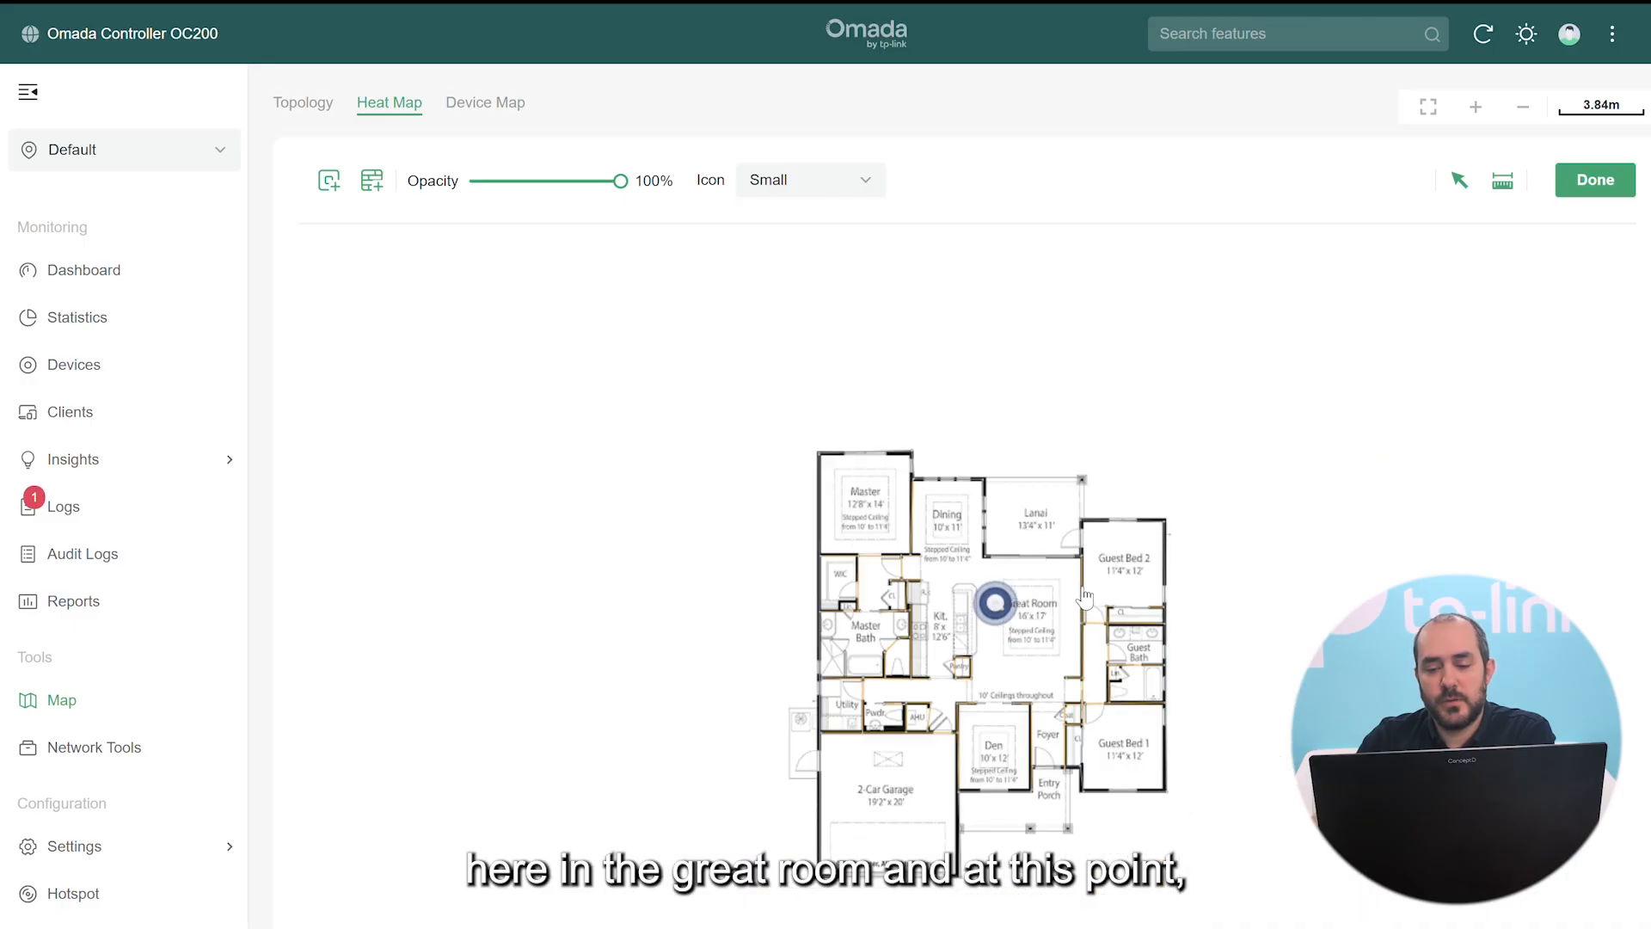
scroll(1081, 587, "up", 1)
left_click(1587, 183)
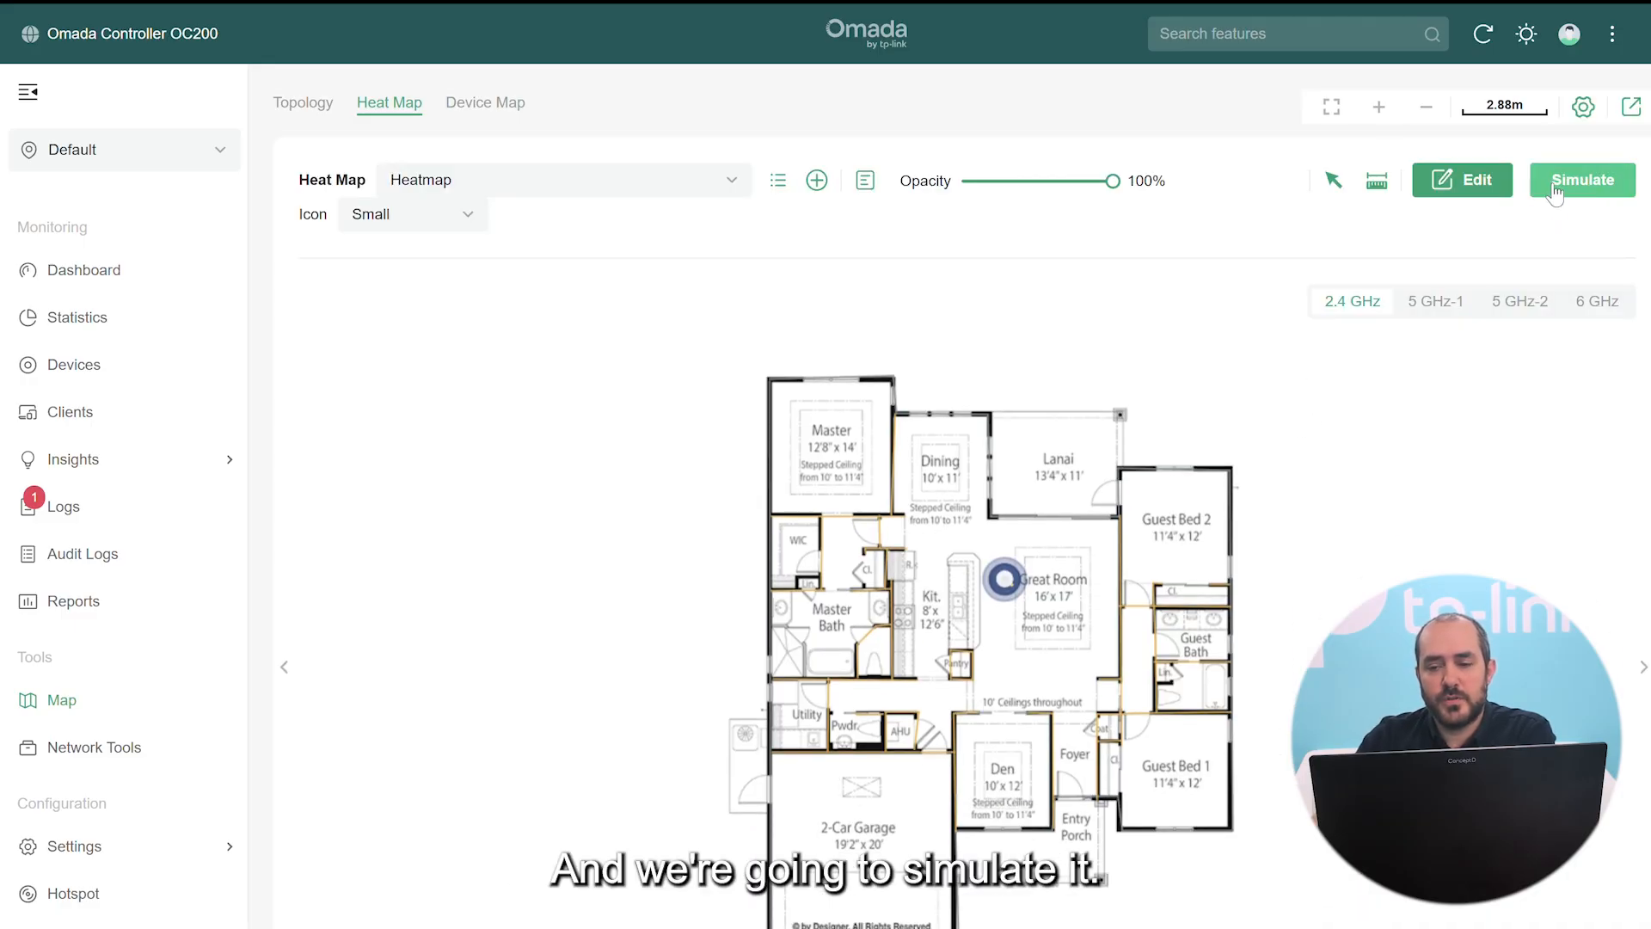
left_click(1563, 187)
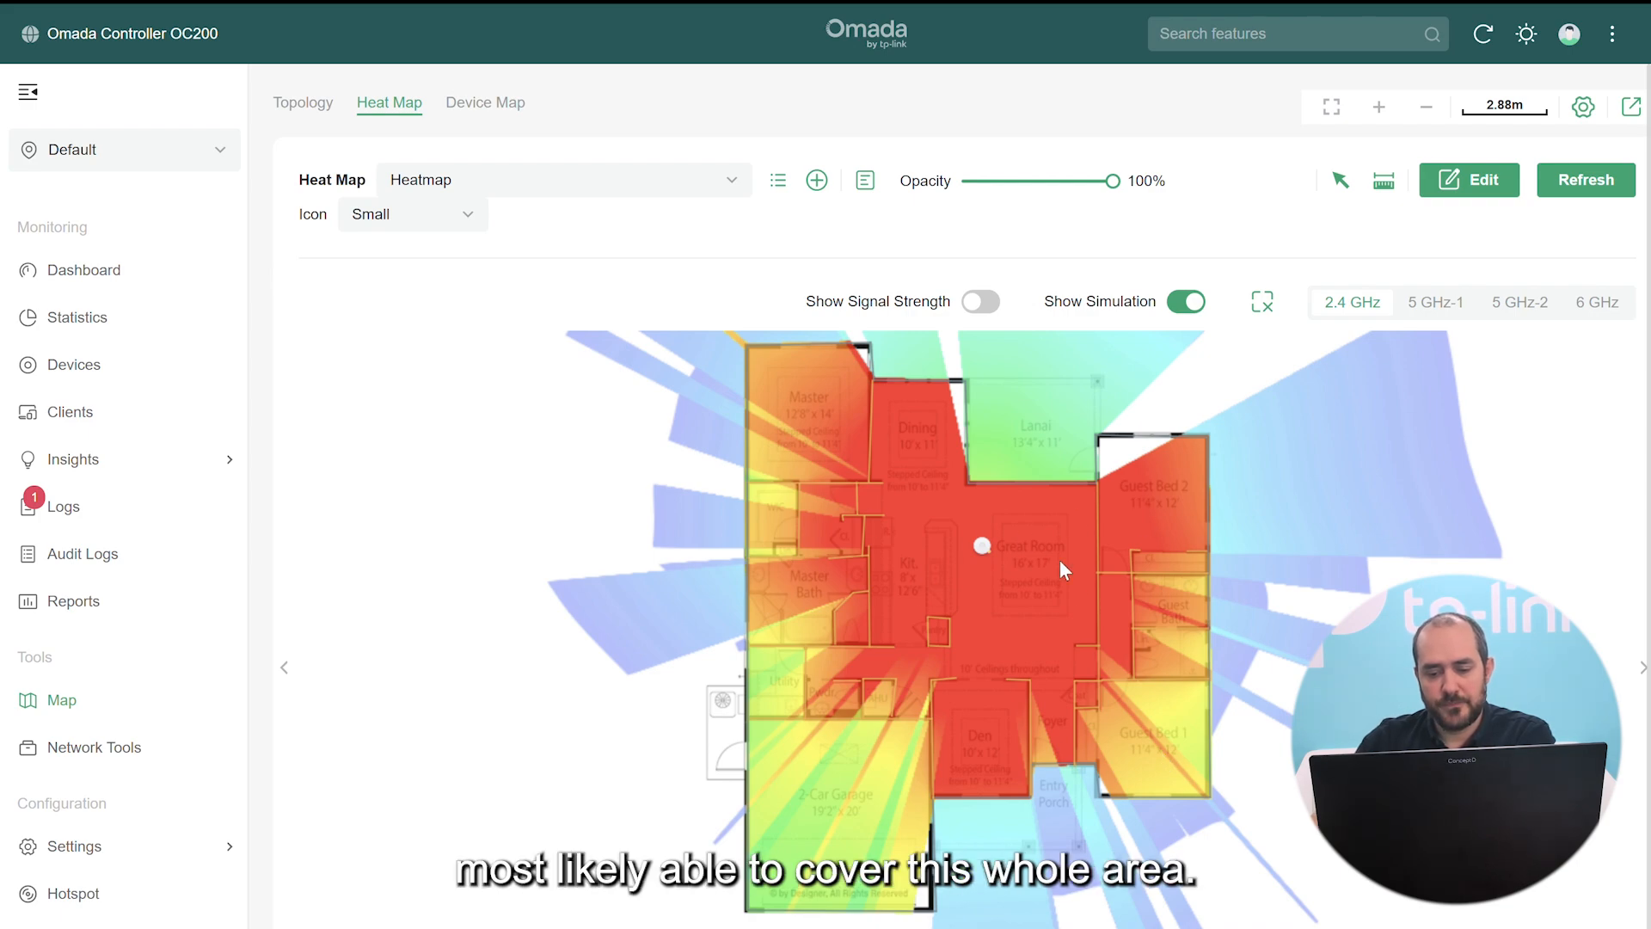
left_click(983, 549)
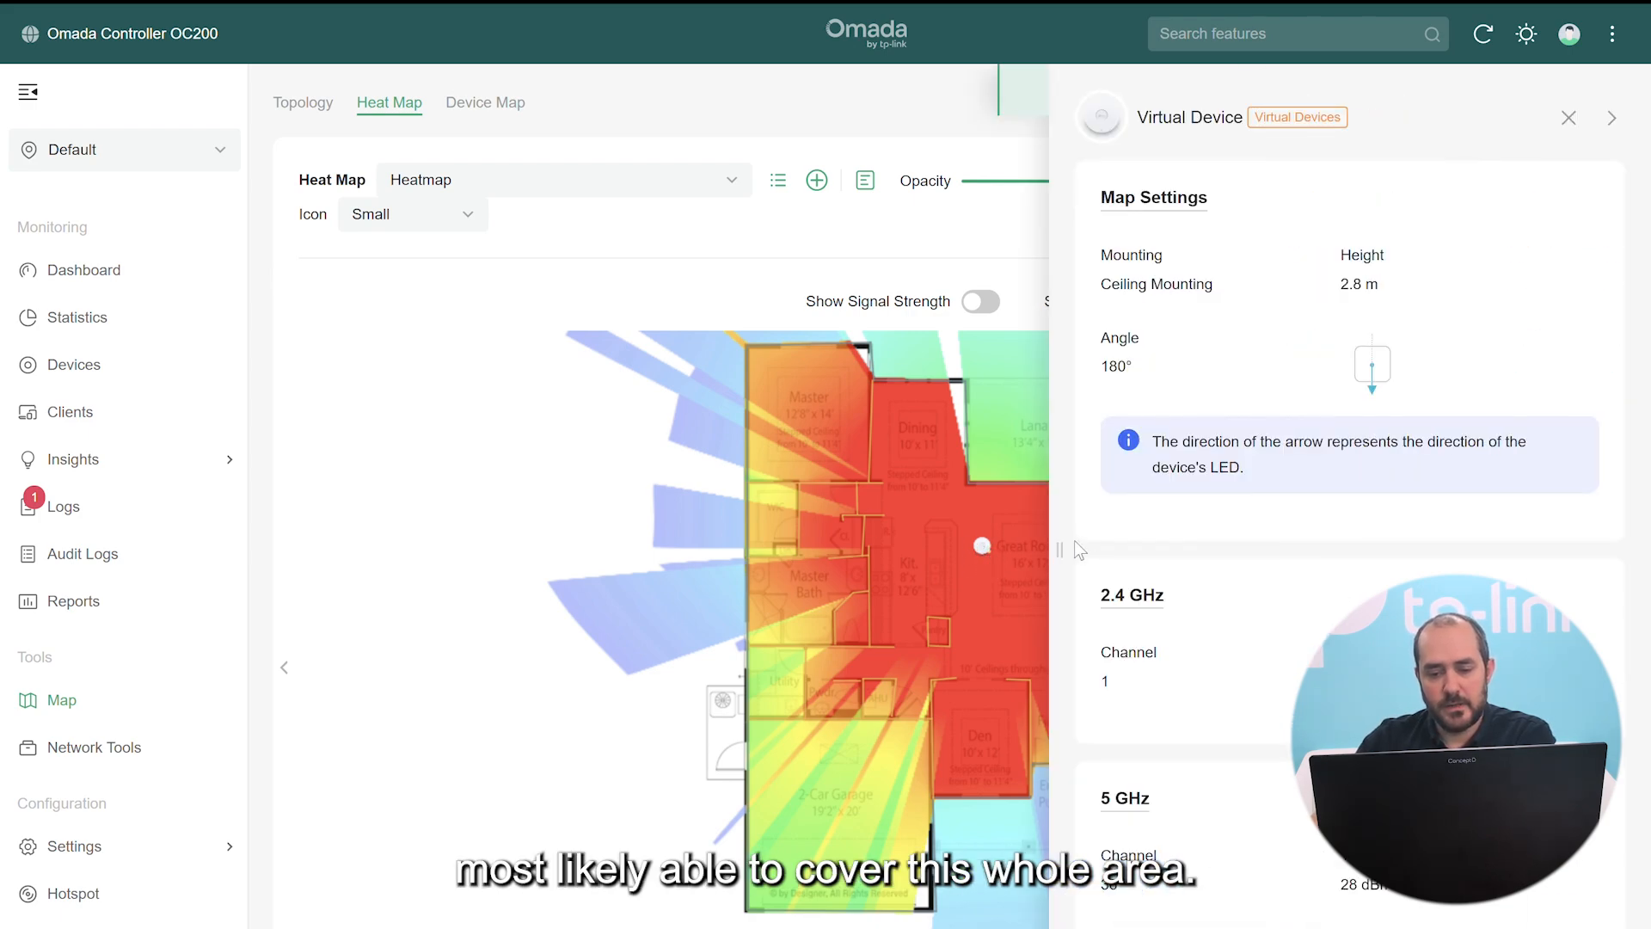
left_click(1568, 118)
scroll(1006, 789, "down", 1)
scroll(946, 756, "up", 2)
scroll(946, 756, "down", 3)
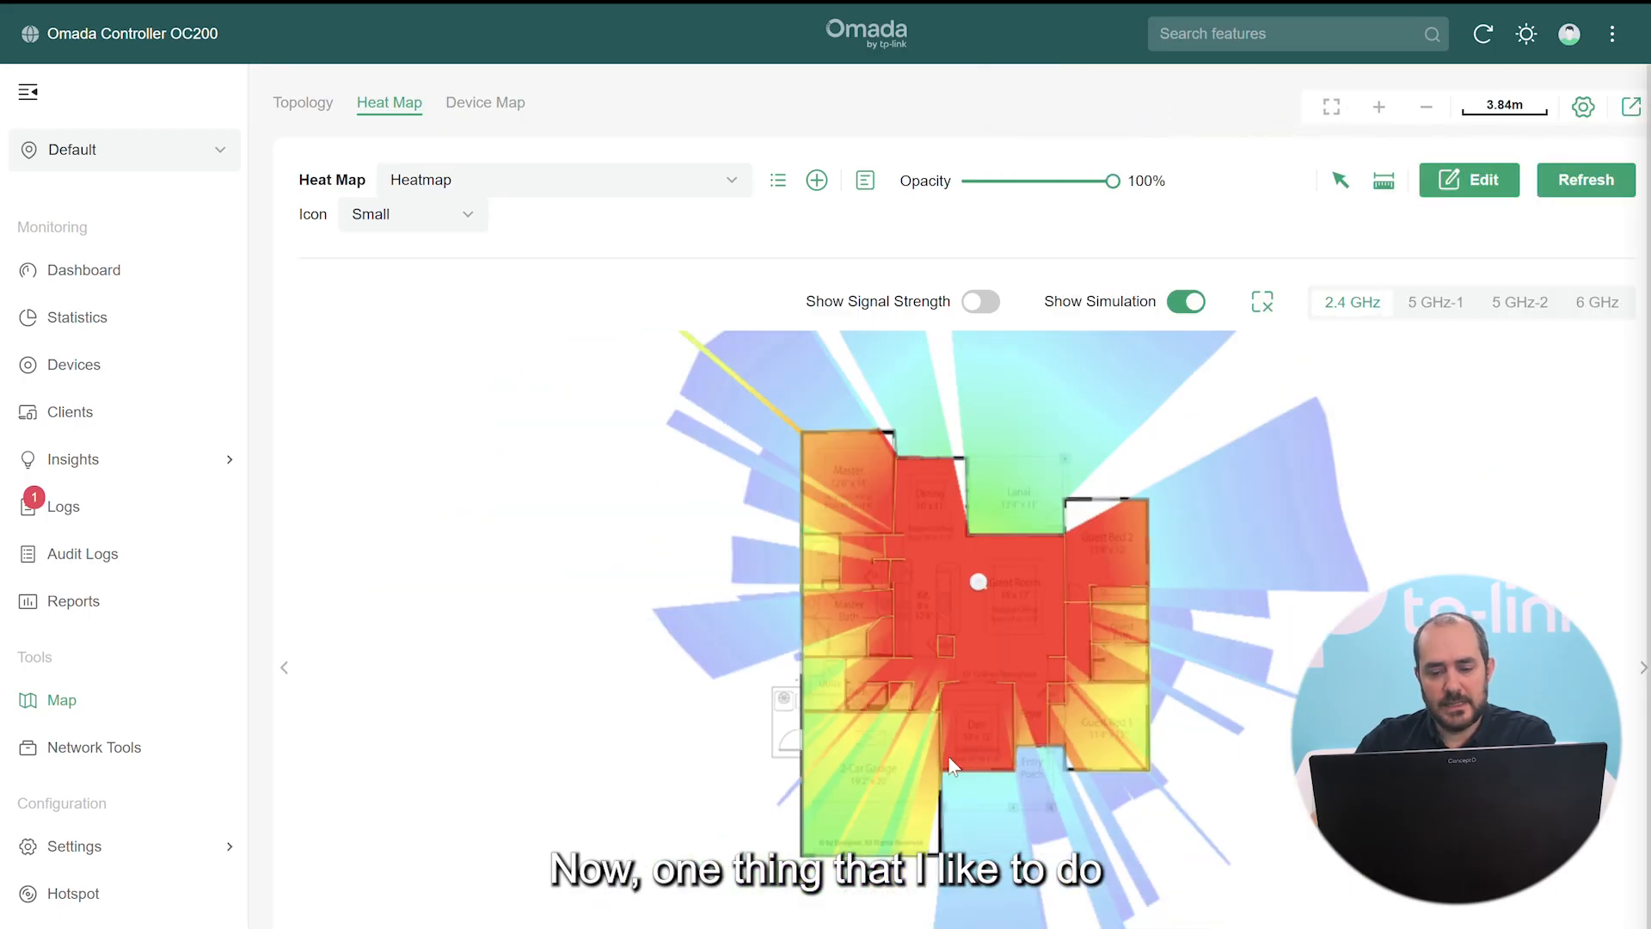
scroll(951, 760, "up", 1)
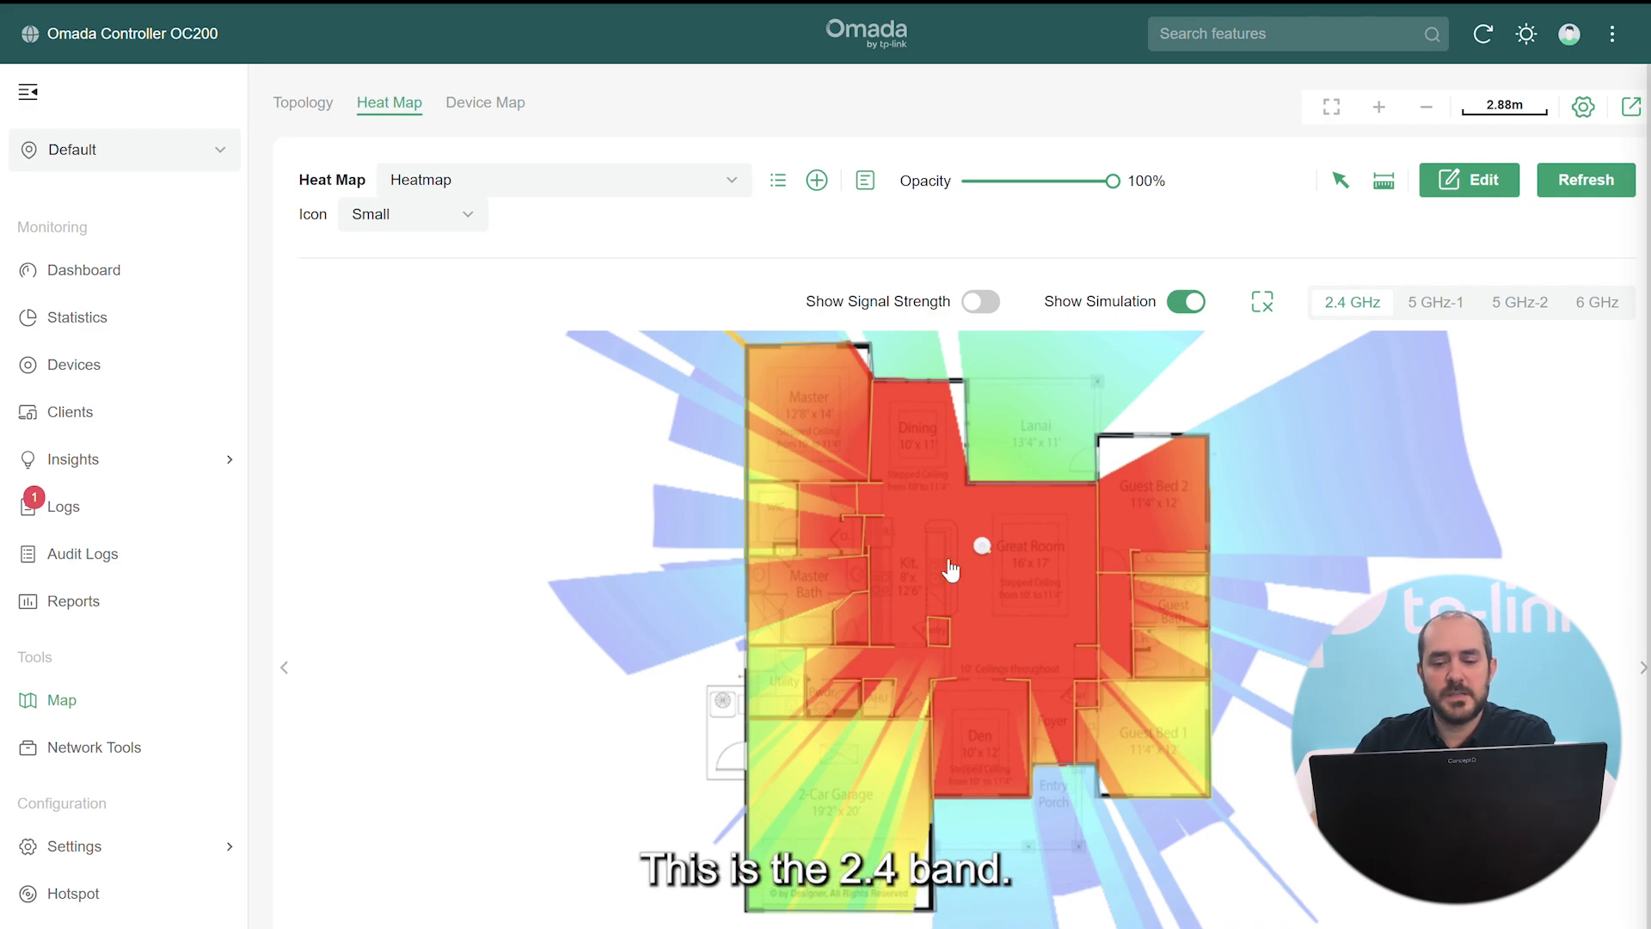
Simulate 5 GHz-1 coverage, check the access point's settings, and toggle the signal strength readings
left_click(1432, 302)
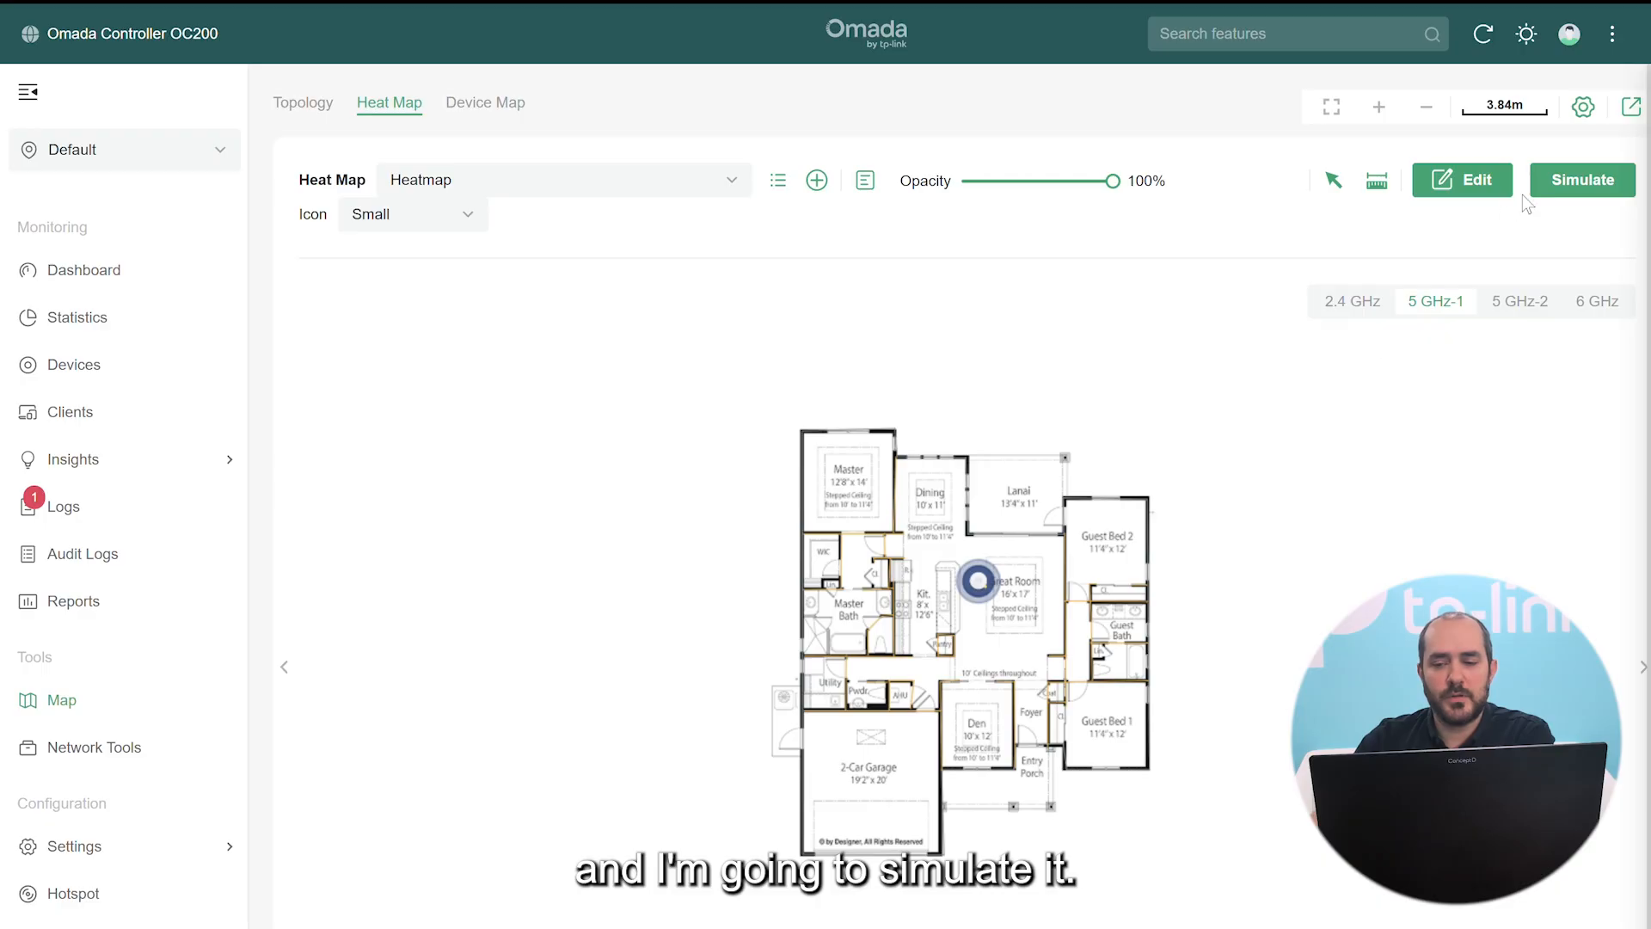
left_click(1561, 189)
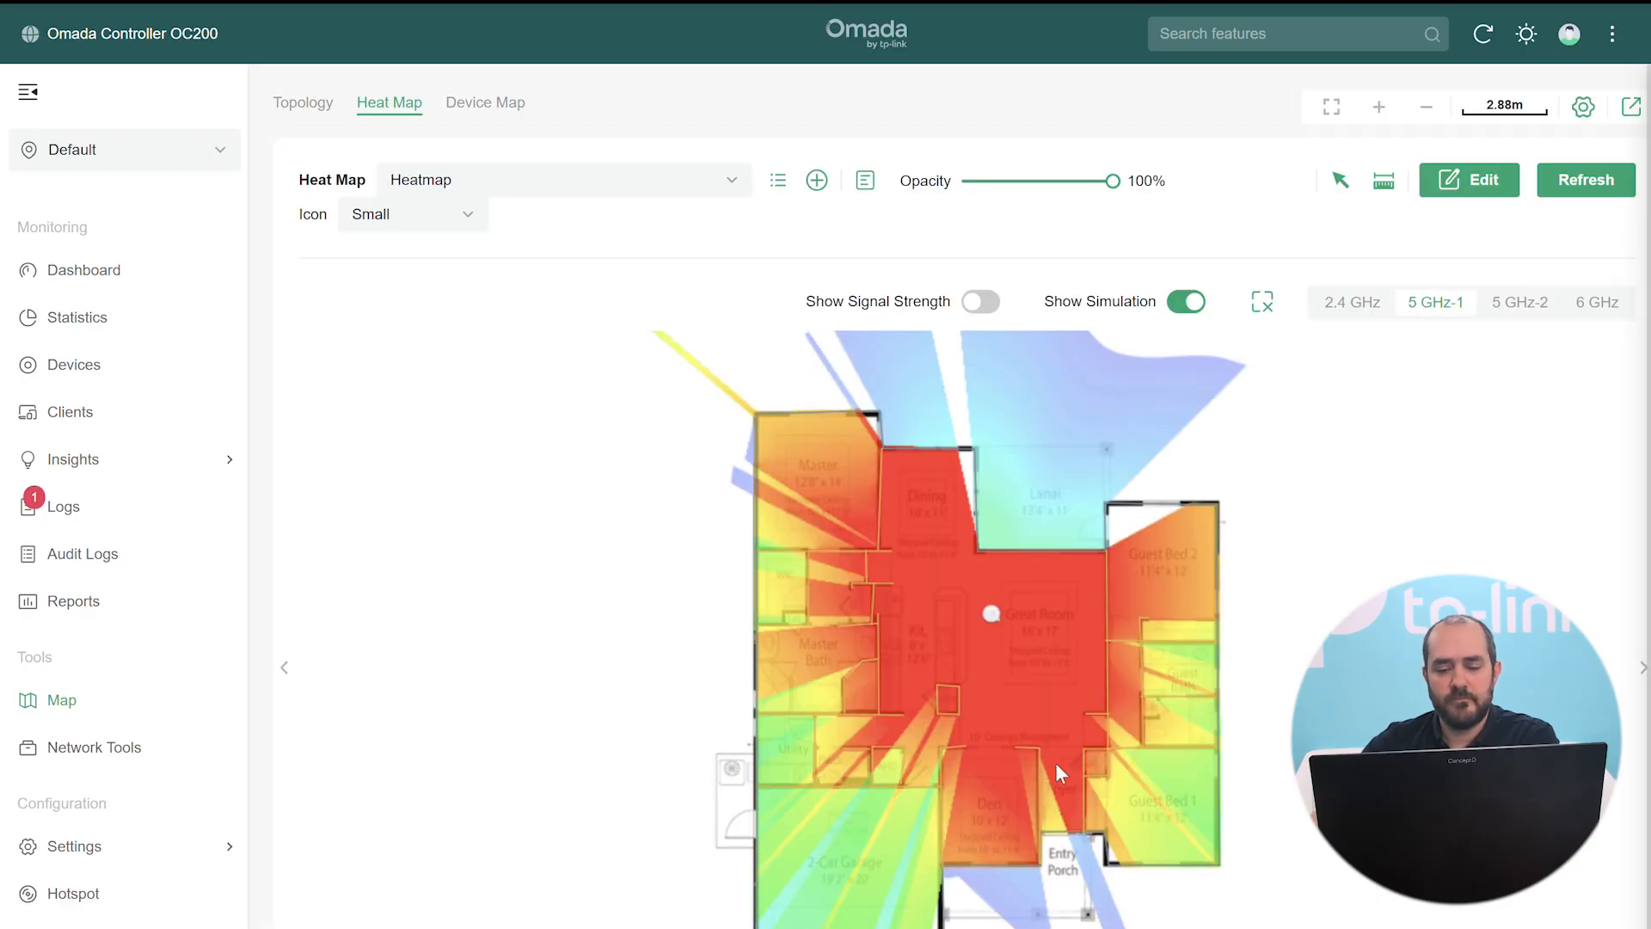
left_click_drag(993, 657, 932, 582)
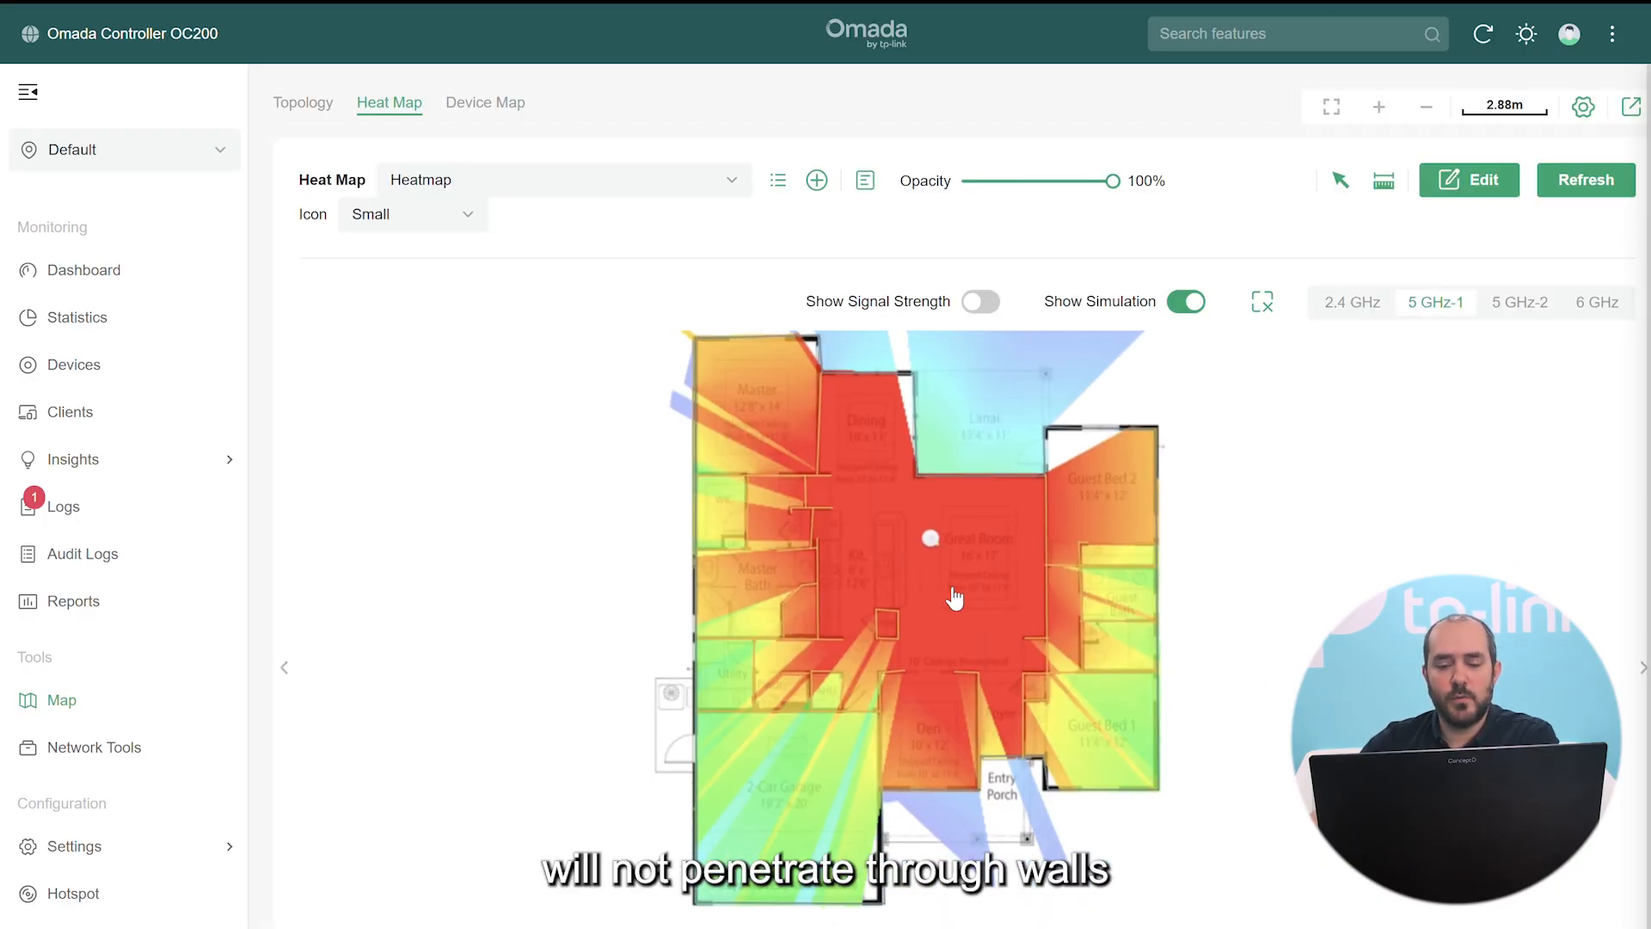
left_click(930, 539)
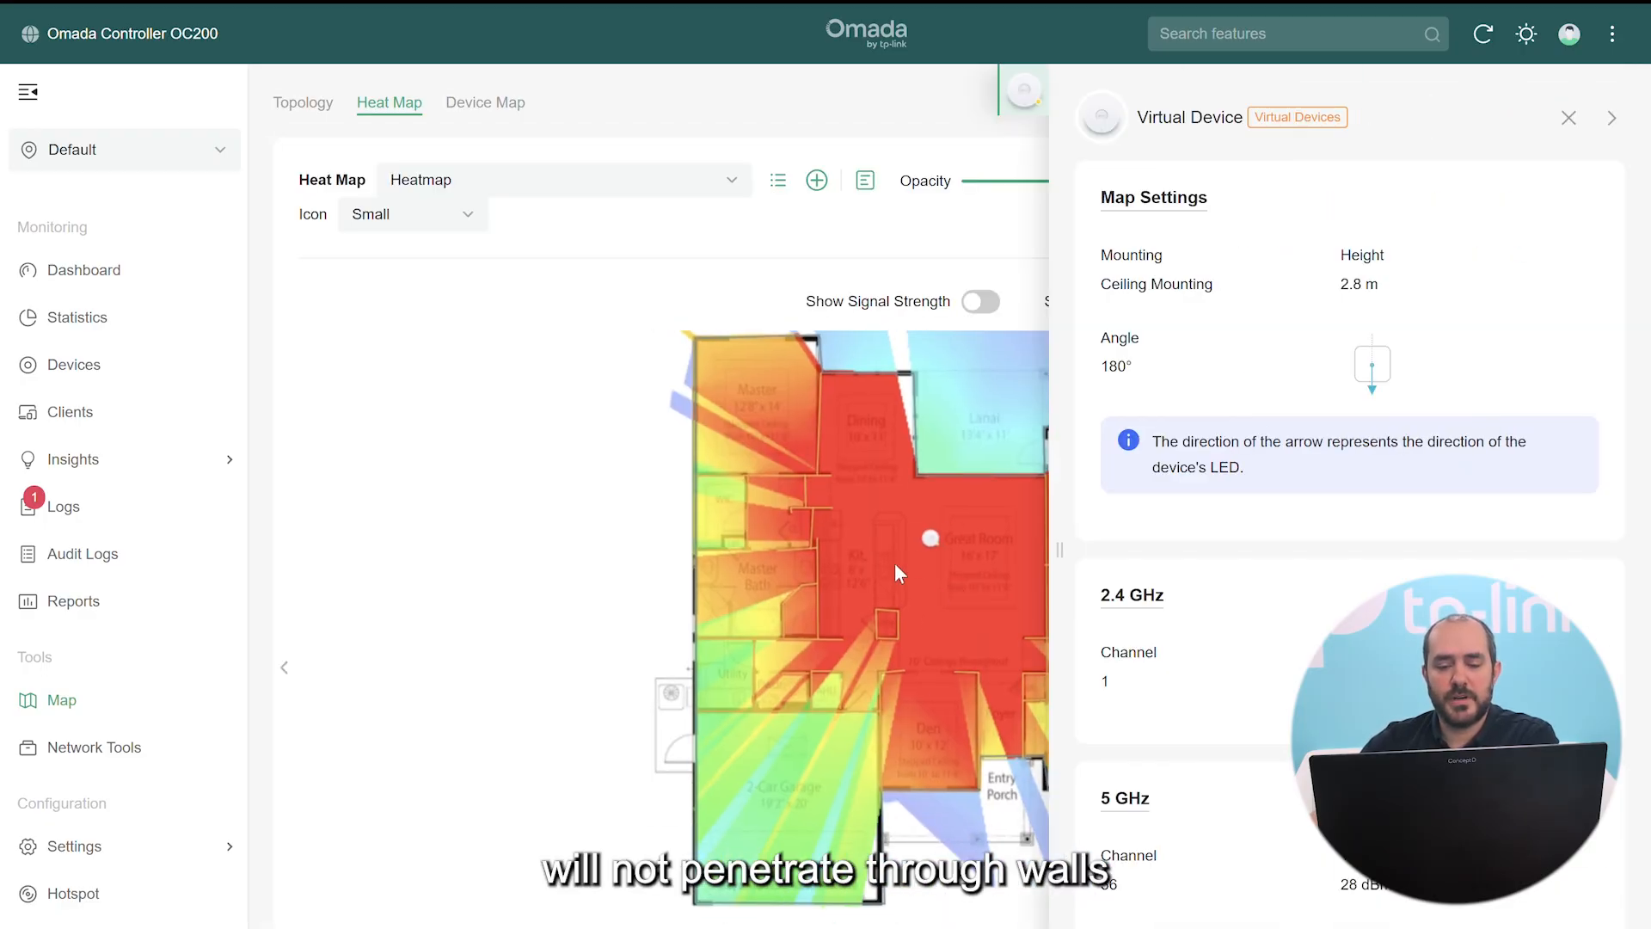
left_click(1569, 118)
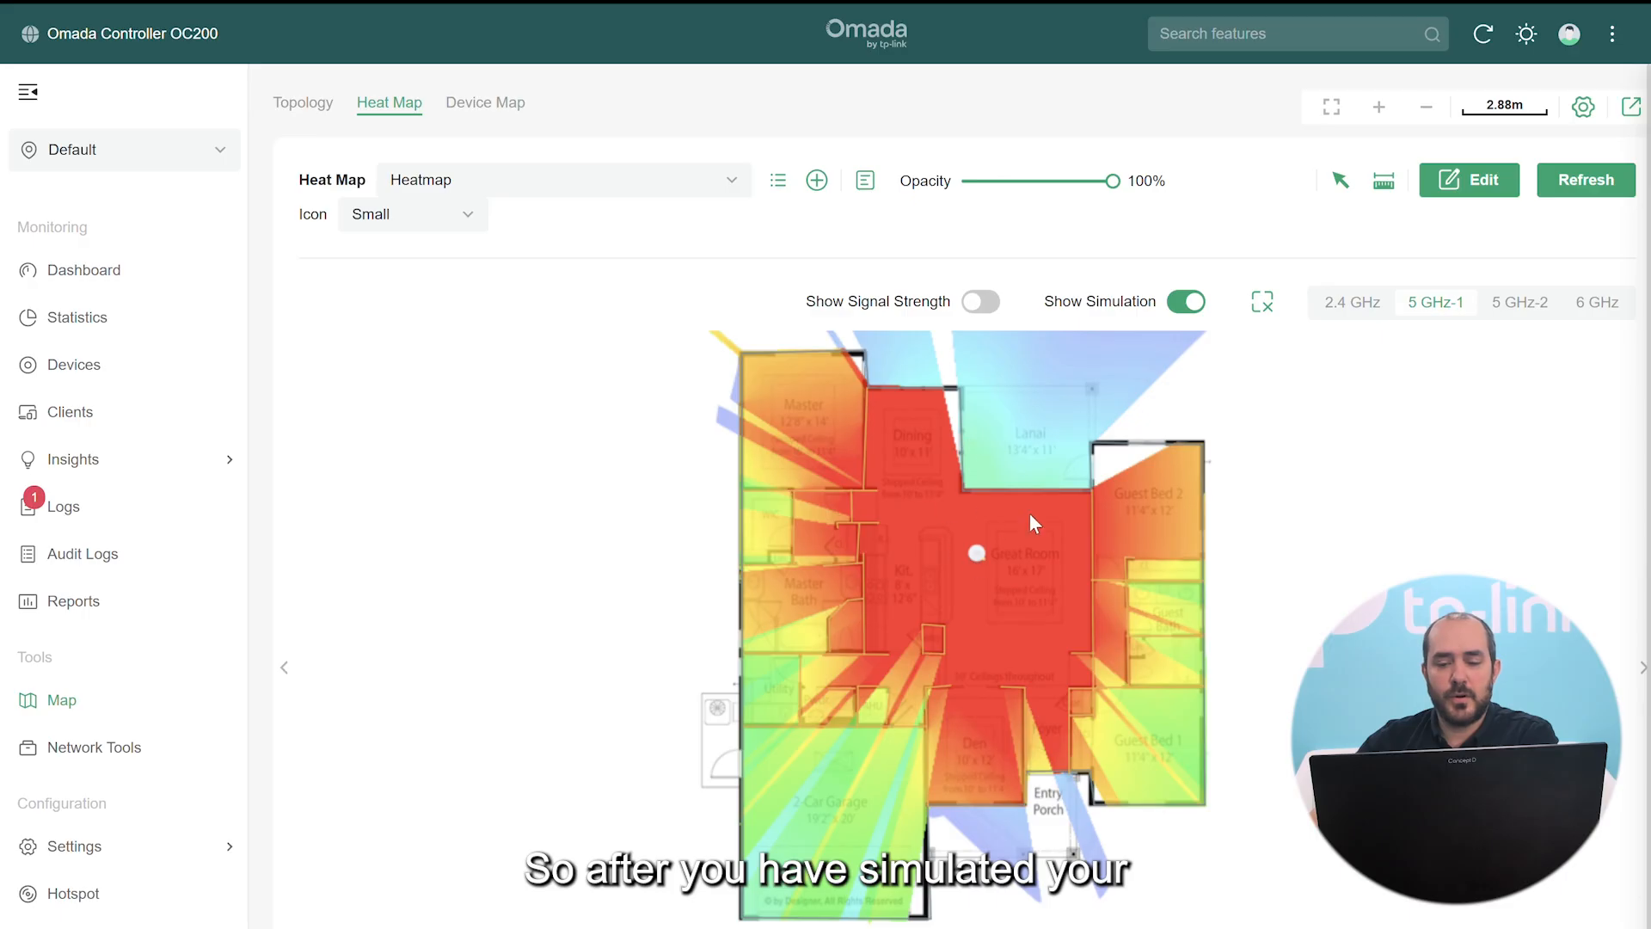
left_click(980, 305)
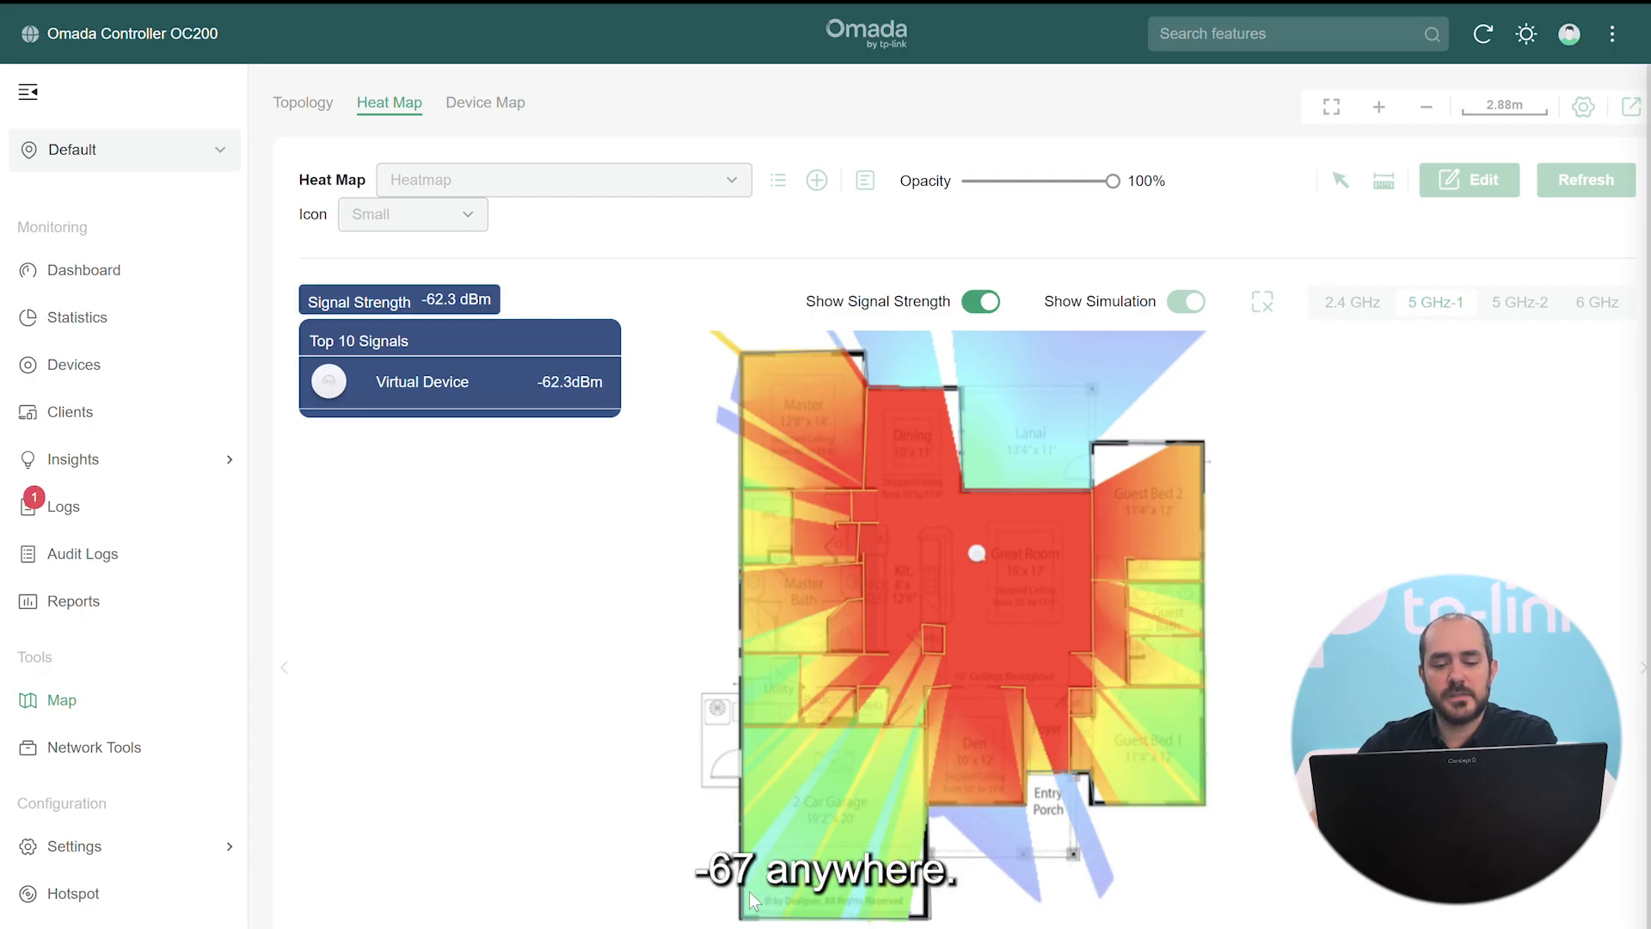
Hide signal strength, re-enter edit mode, and open the Great Room access point's settings
left_click(981, 302)
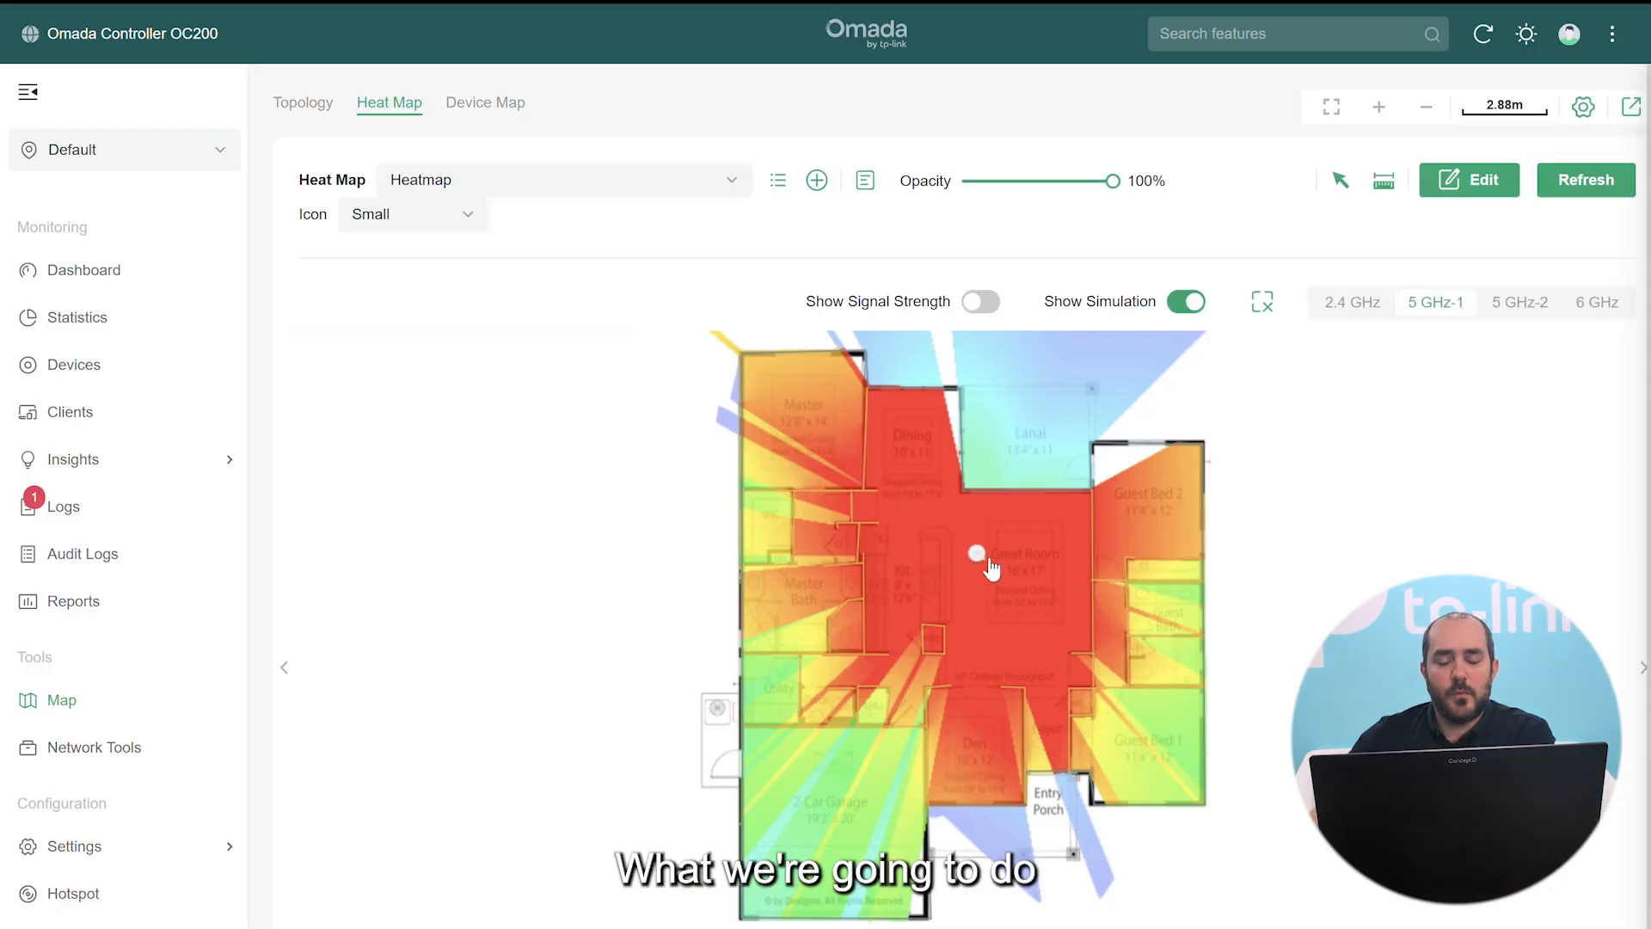
left_click(1469, 182)
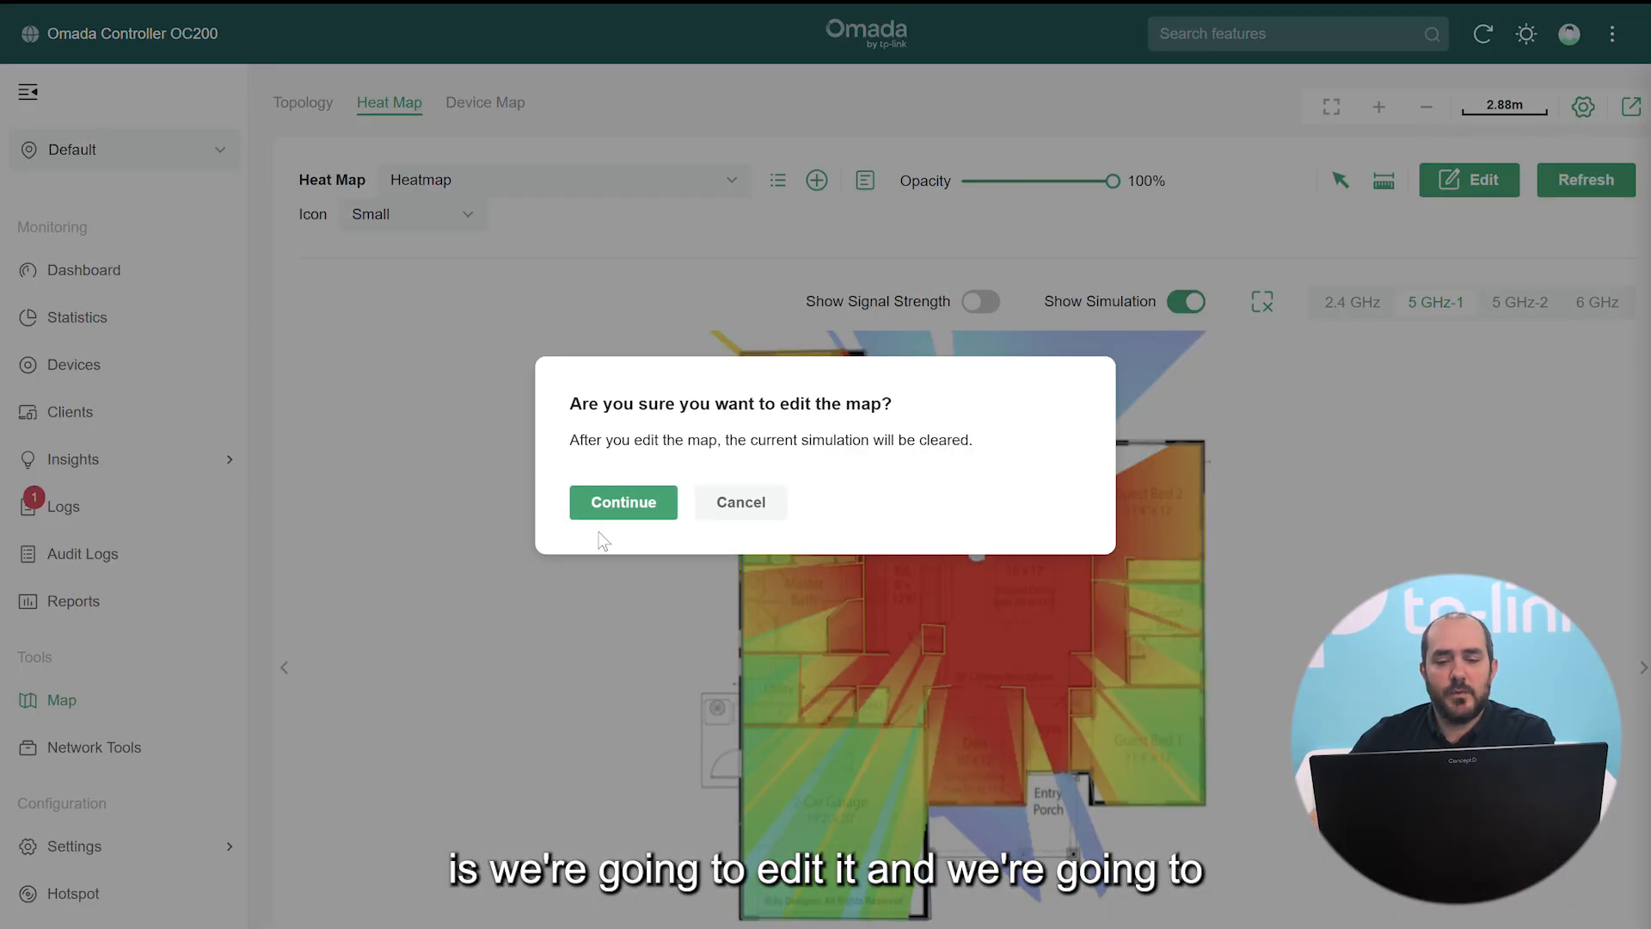
left_click(608, 501)
scroll(1215, 514, "up", 2)
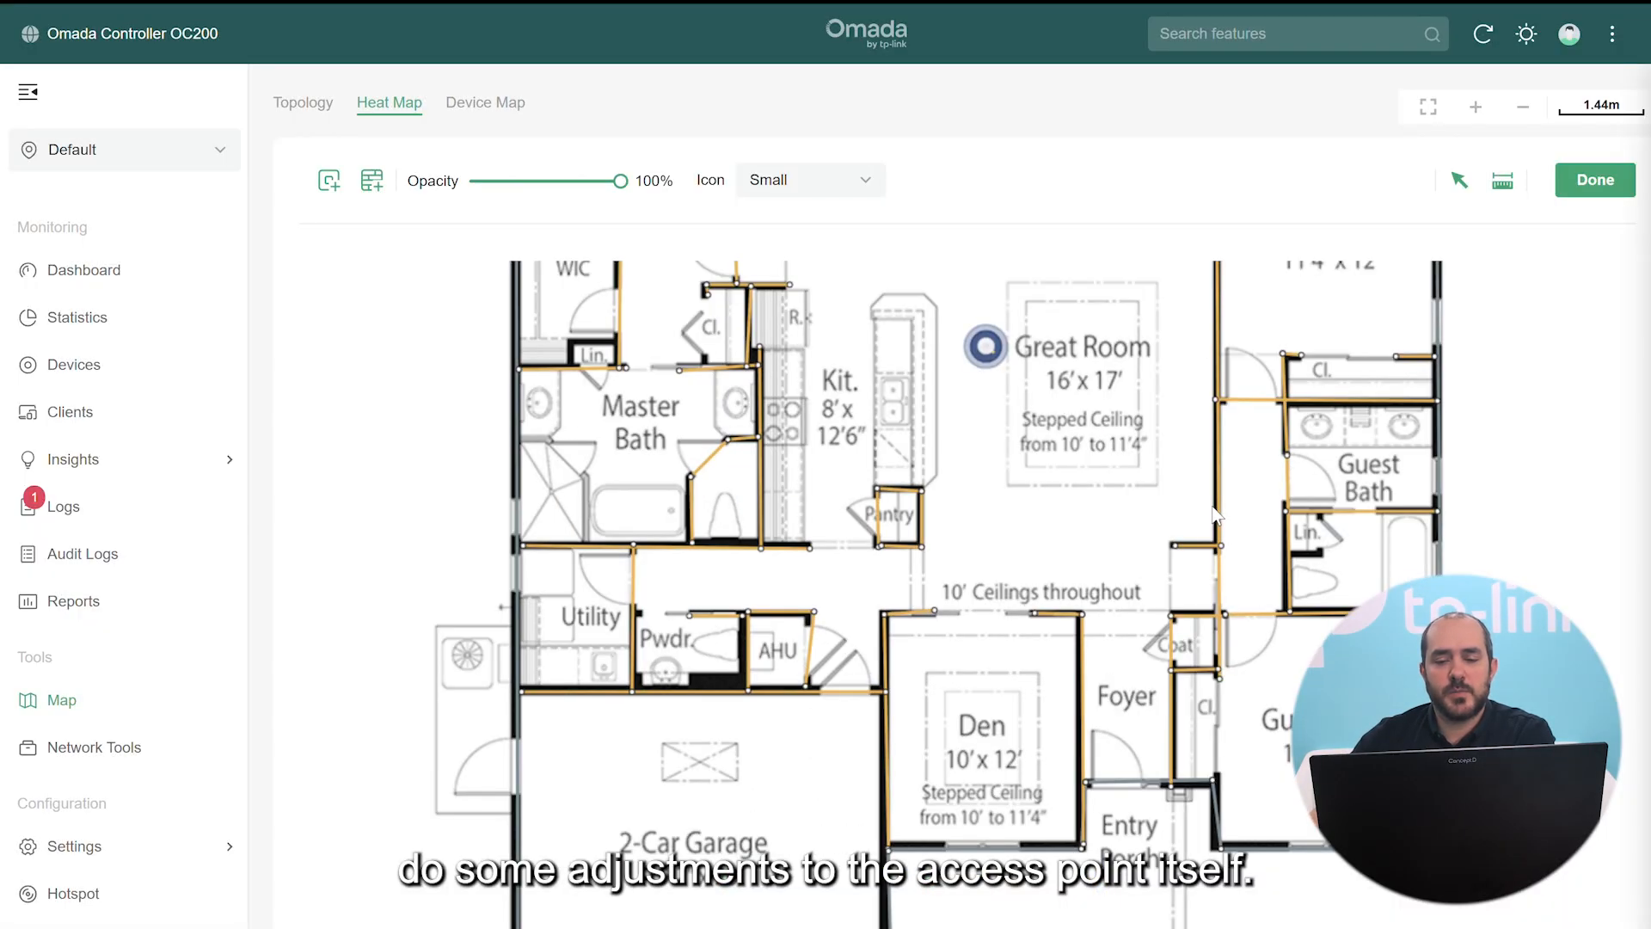
left_click_drag(1077, 468, 1081, 615)
left_click(990, 494)
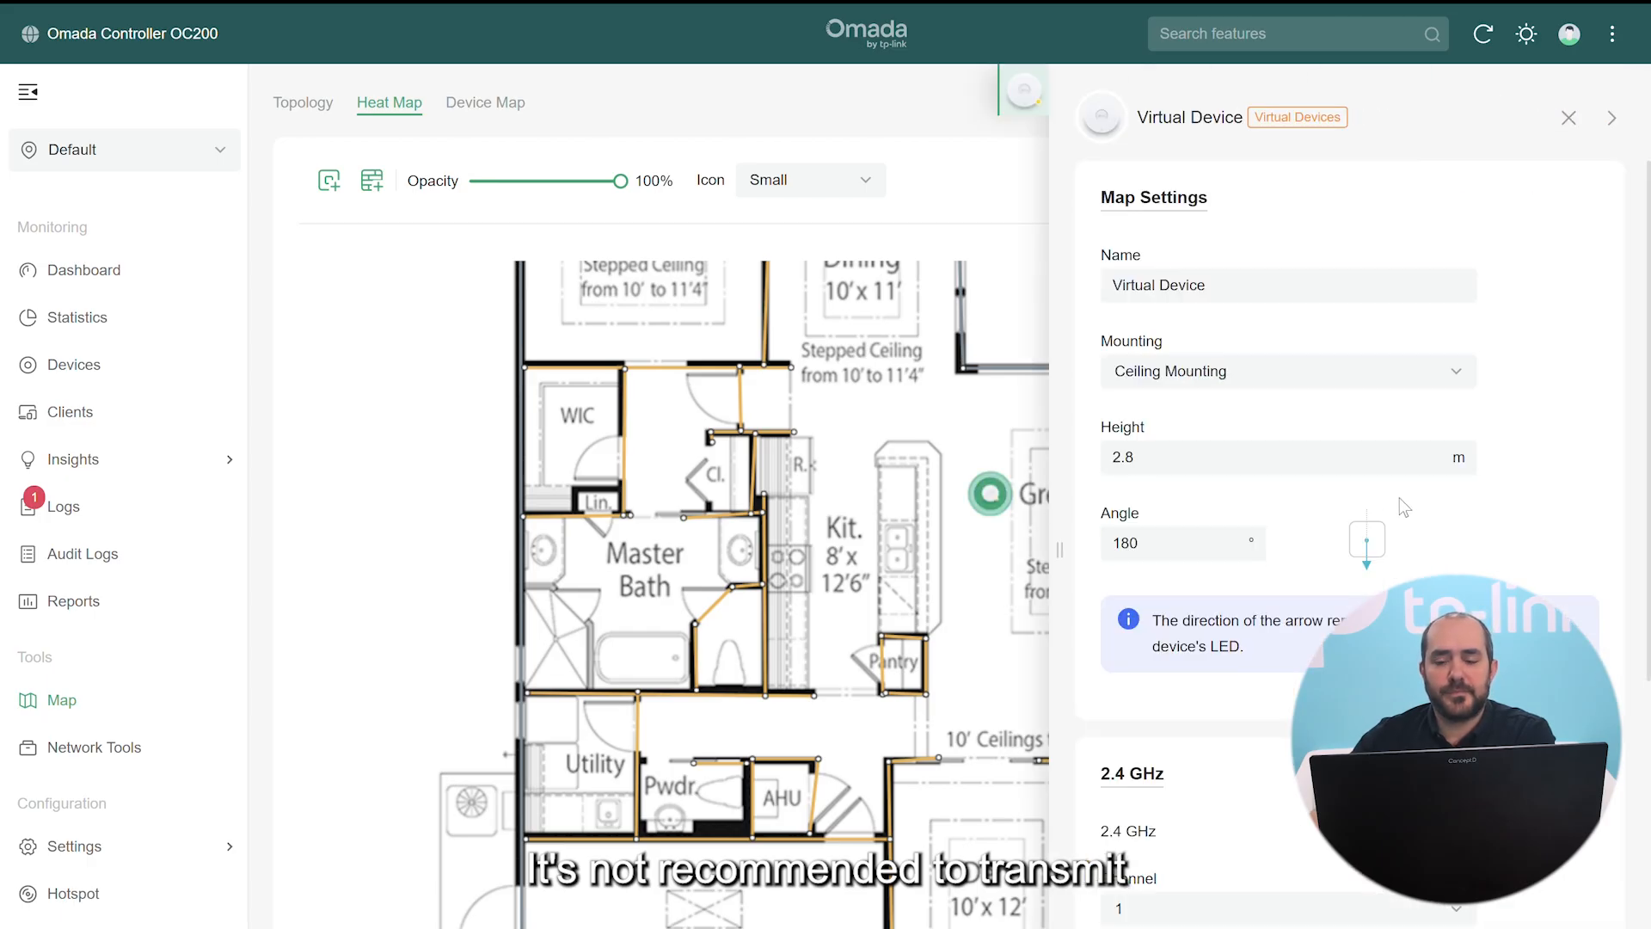
Lower transmission power to 20 dBm on 5 GHz (from 28) and 2.4 GHz (from 25)
scroll(1403, 507, "down", 6)
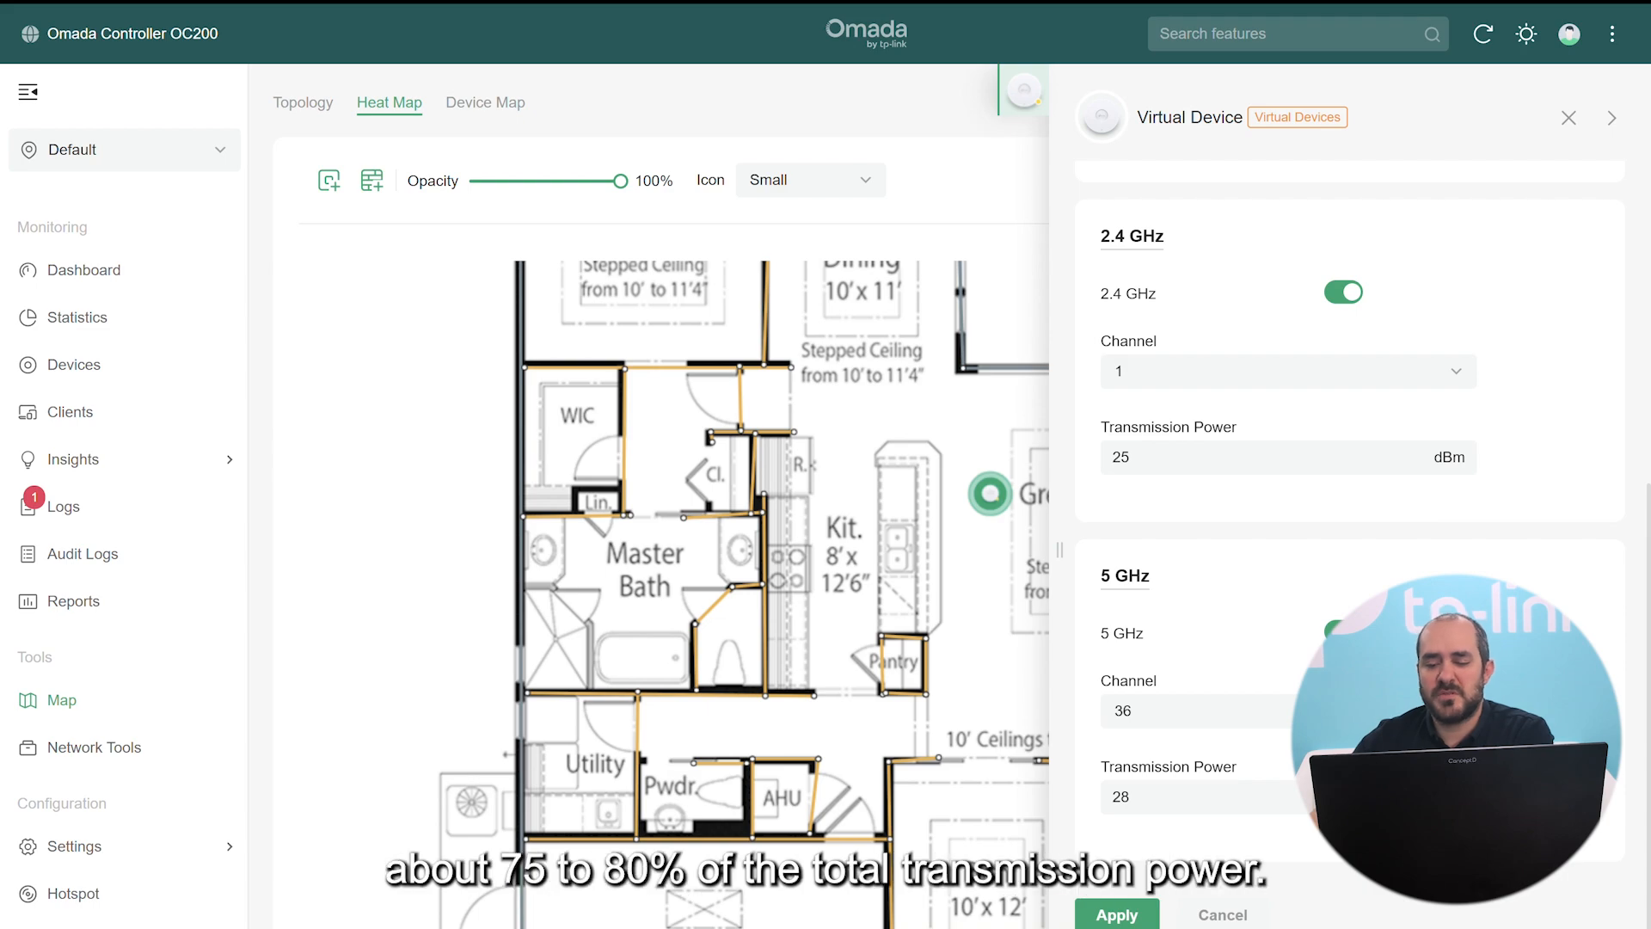
left_click(1169, 796)
left_click_drag(1144, 799, 1105, 809)
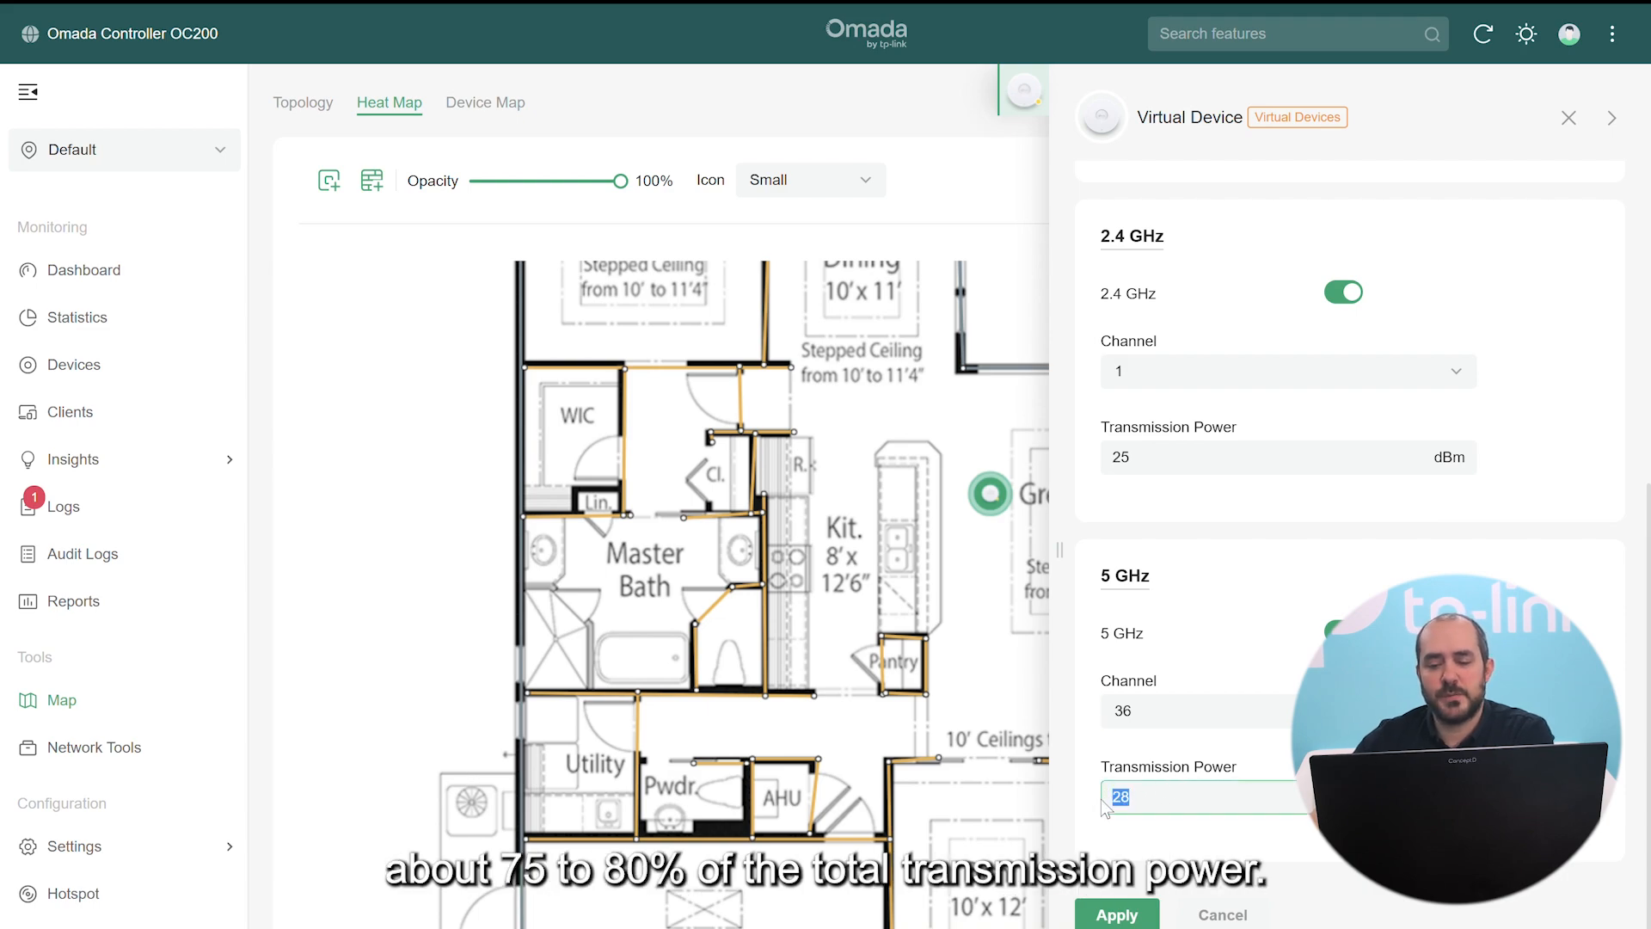
type("20")
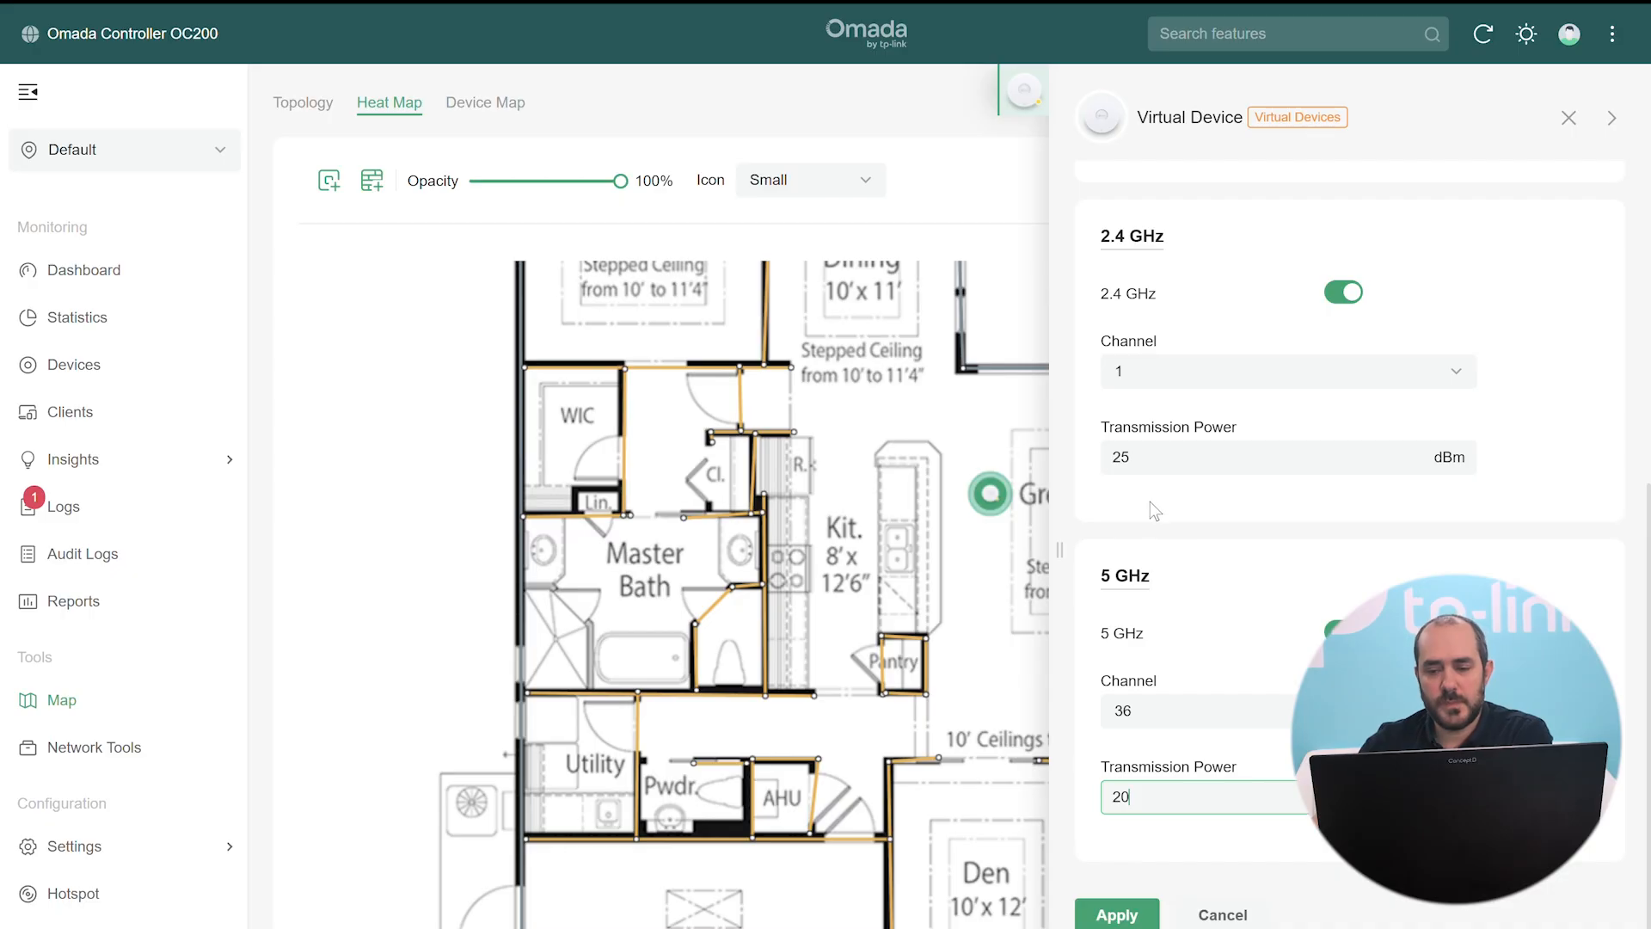
left_click_drag(1140, 459, 1072, 451)
type("20")
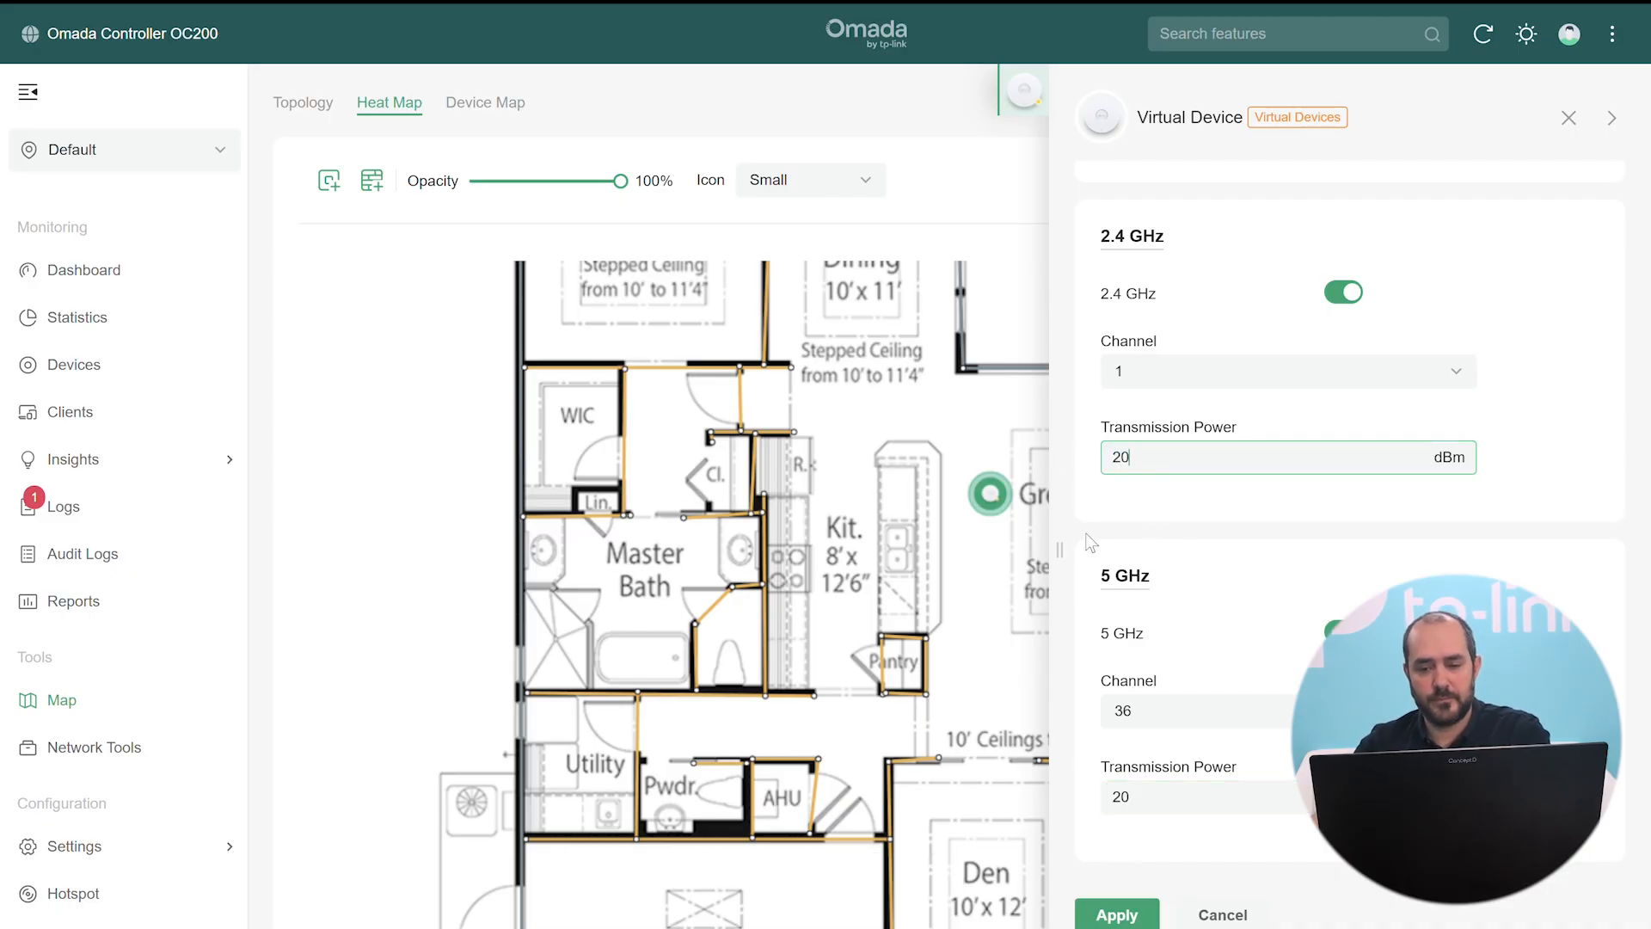
Keep Ceiling Mounting, apply the access point settings, and close the panel
scroll(1118, 688, "down", 1)
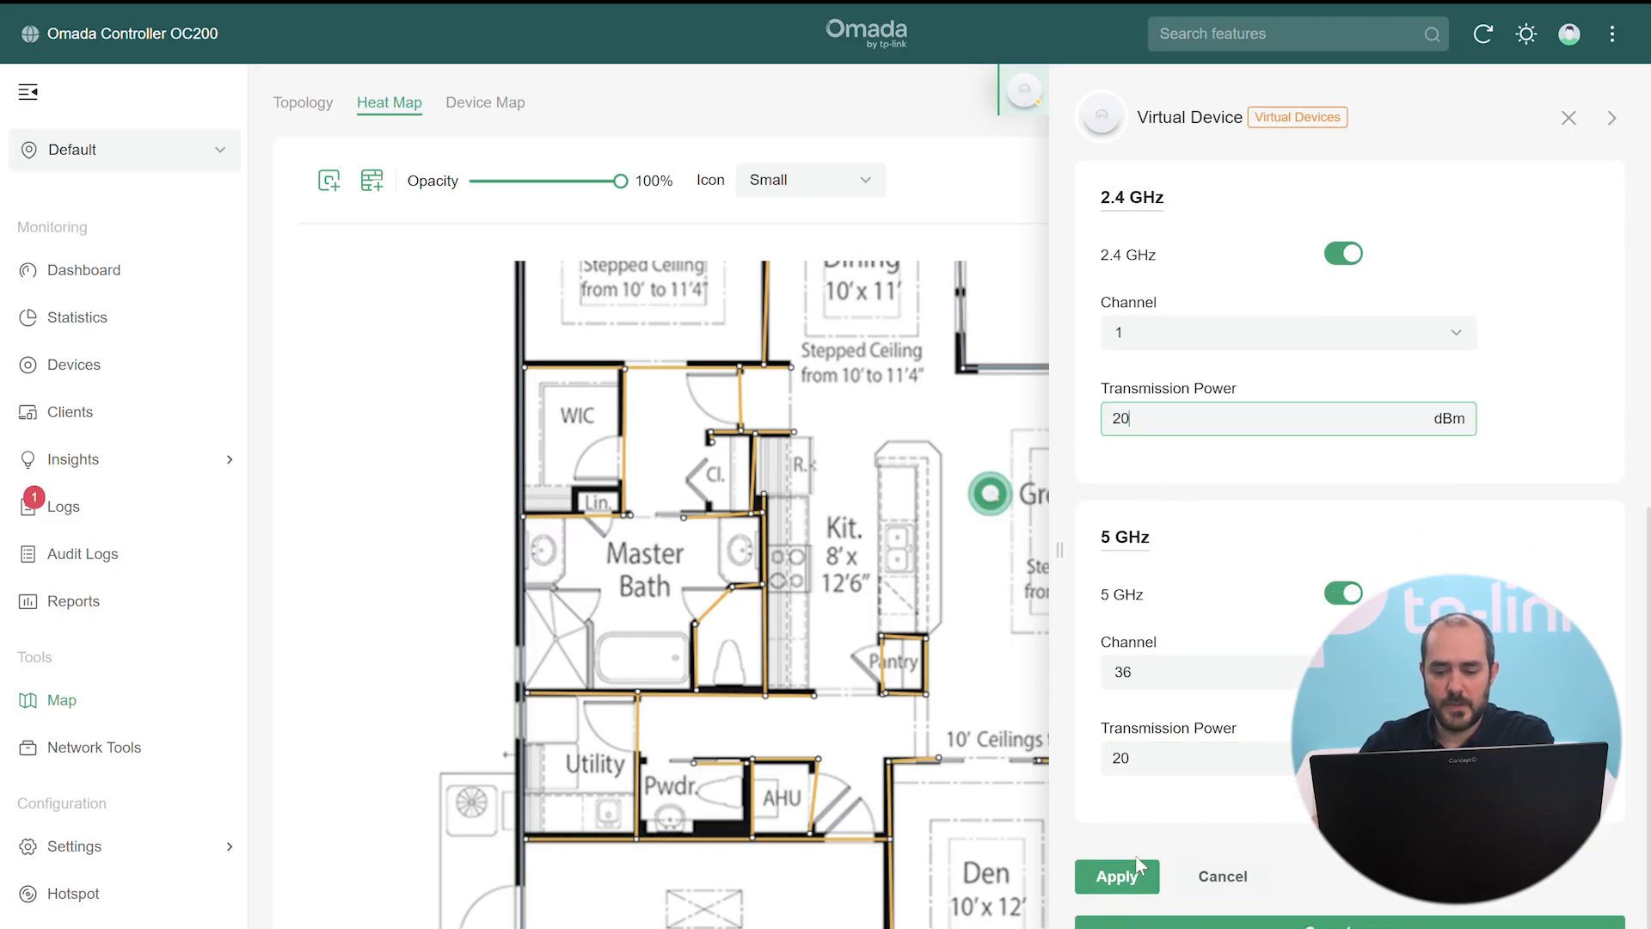
scroll(1286, 766, "up", 10)
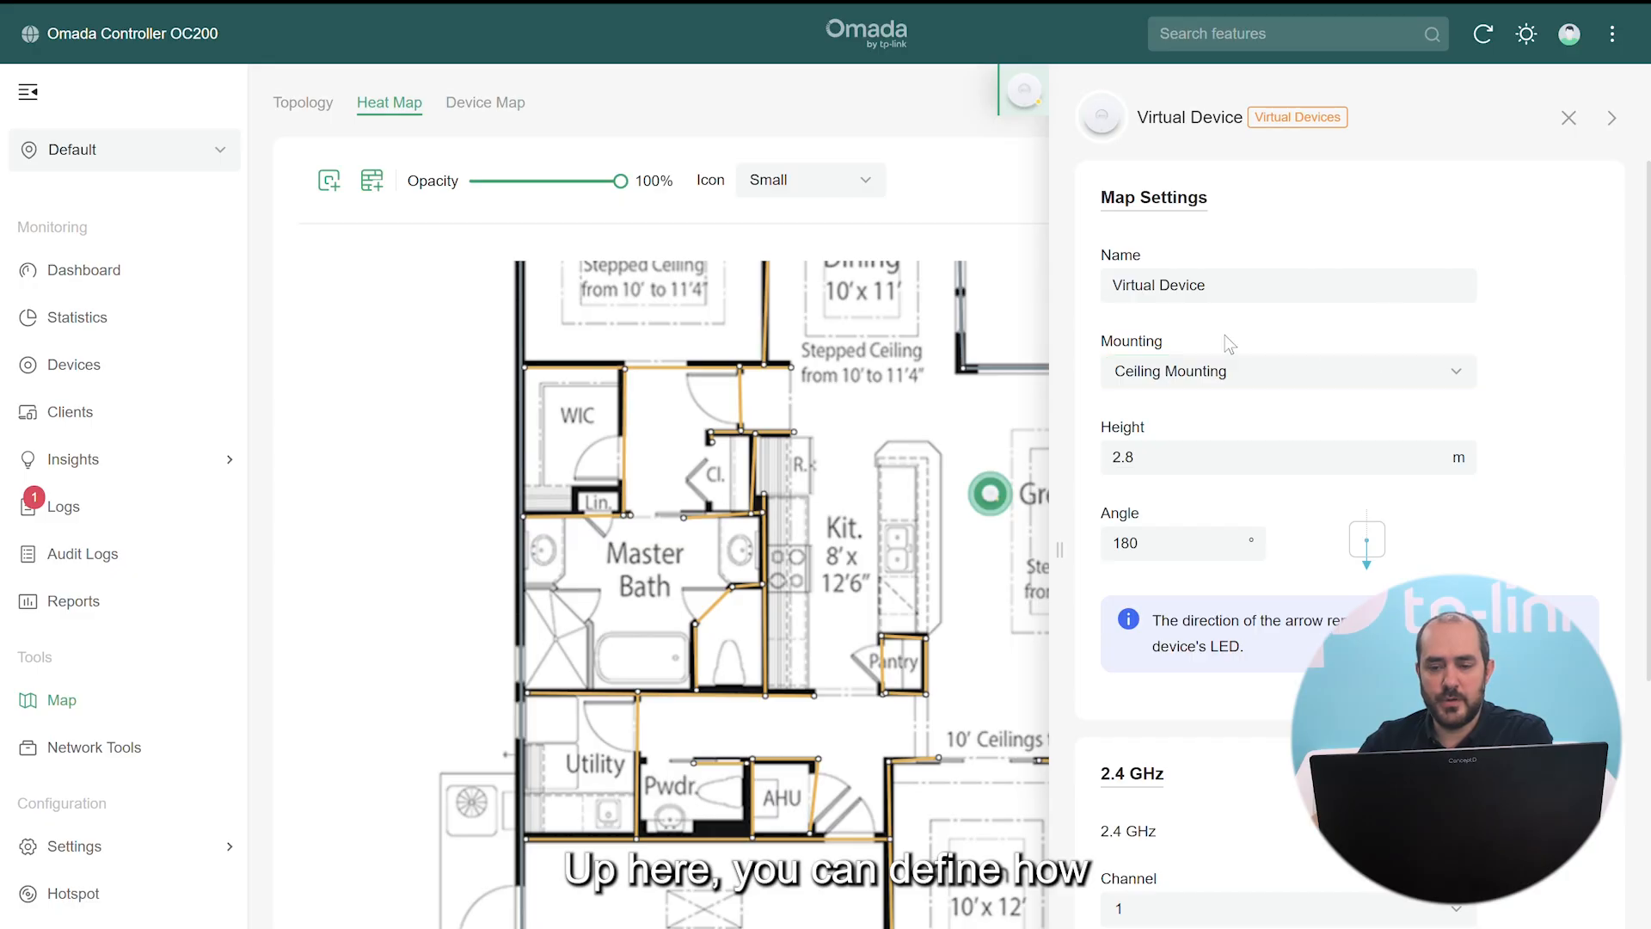
left_click(1264, 375)
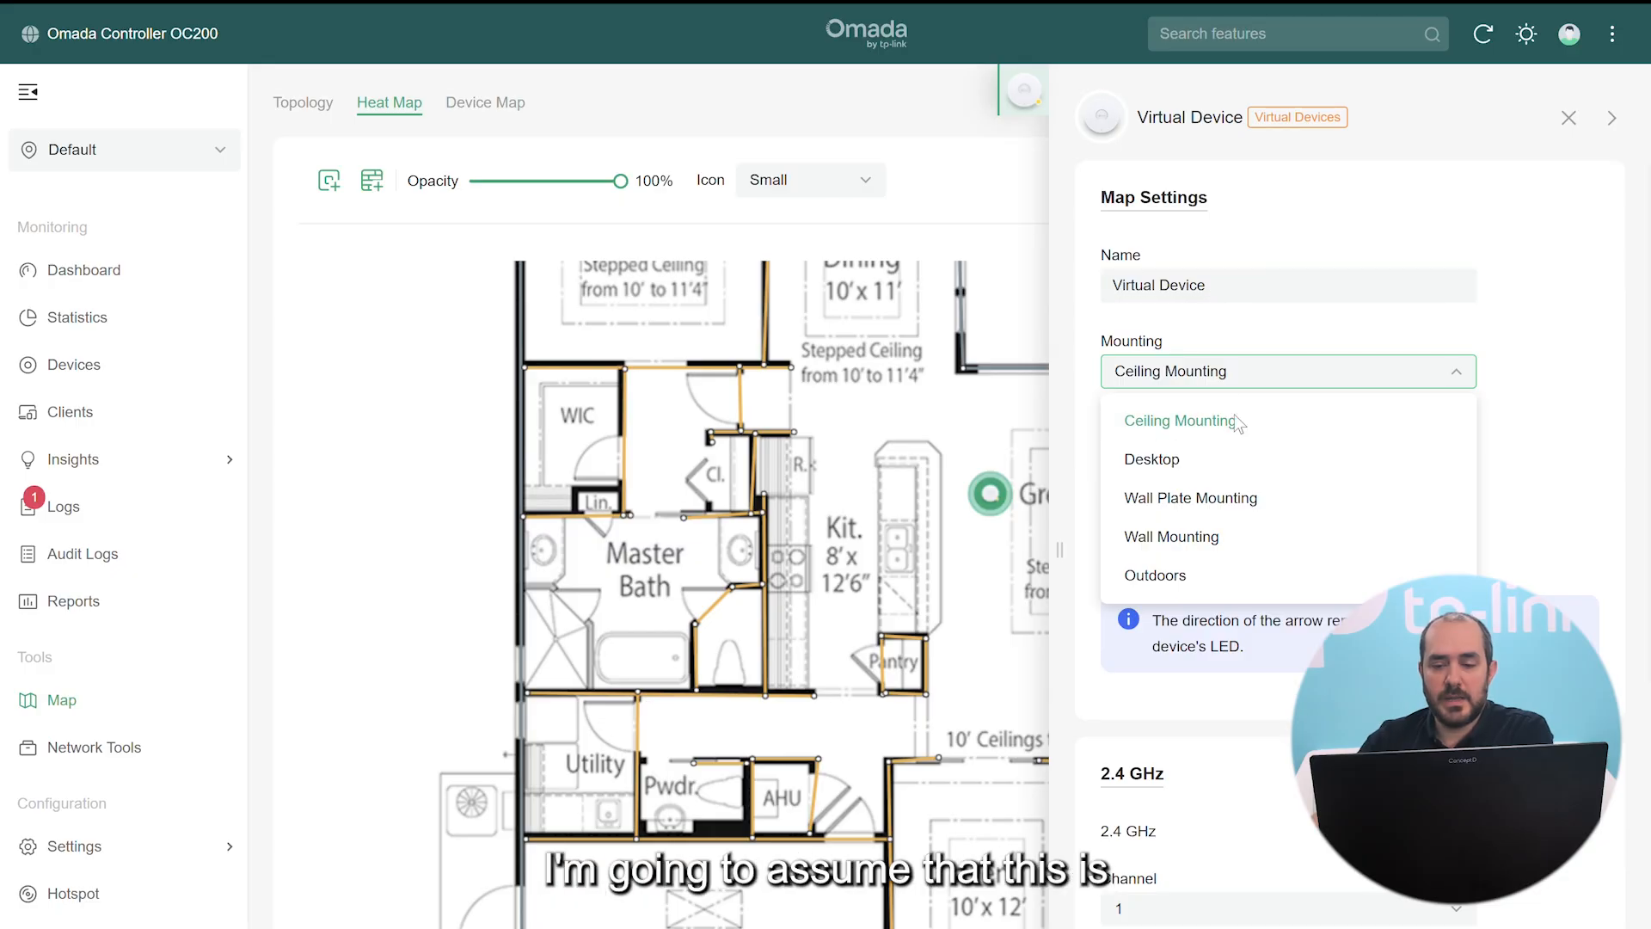
left_click(1190, 423)
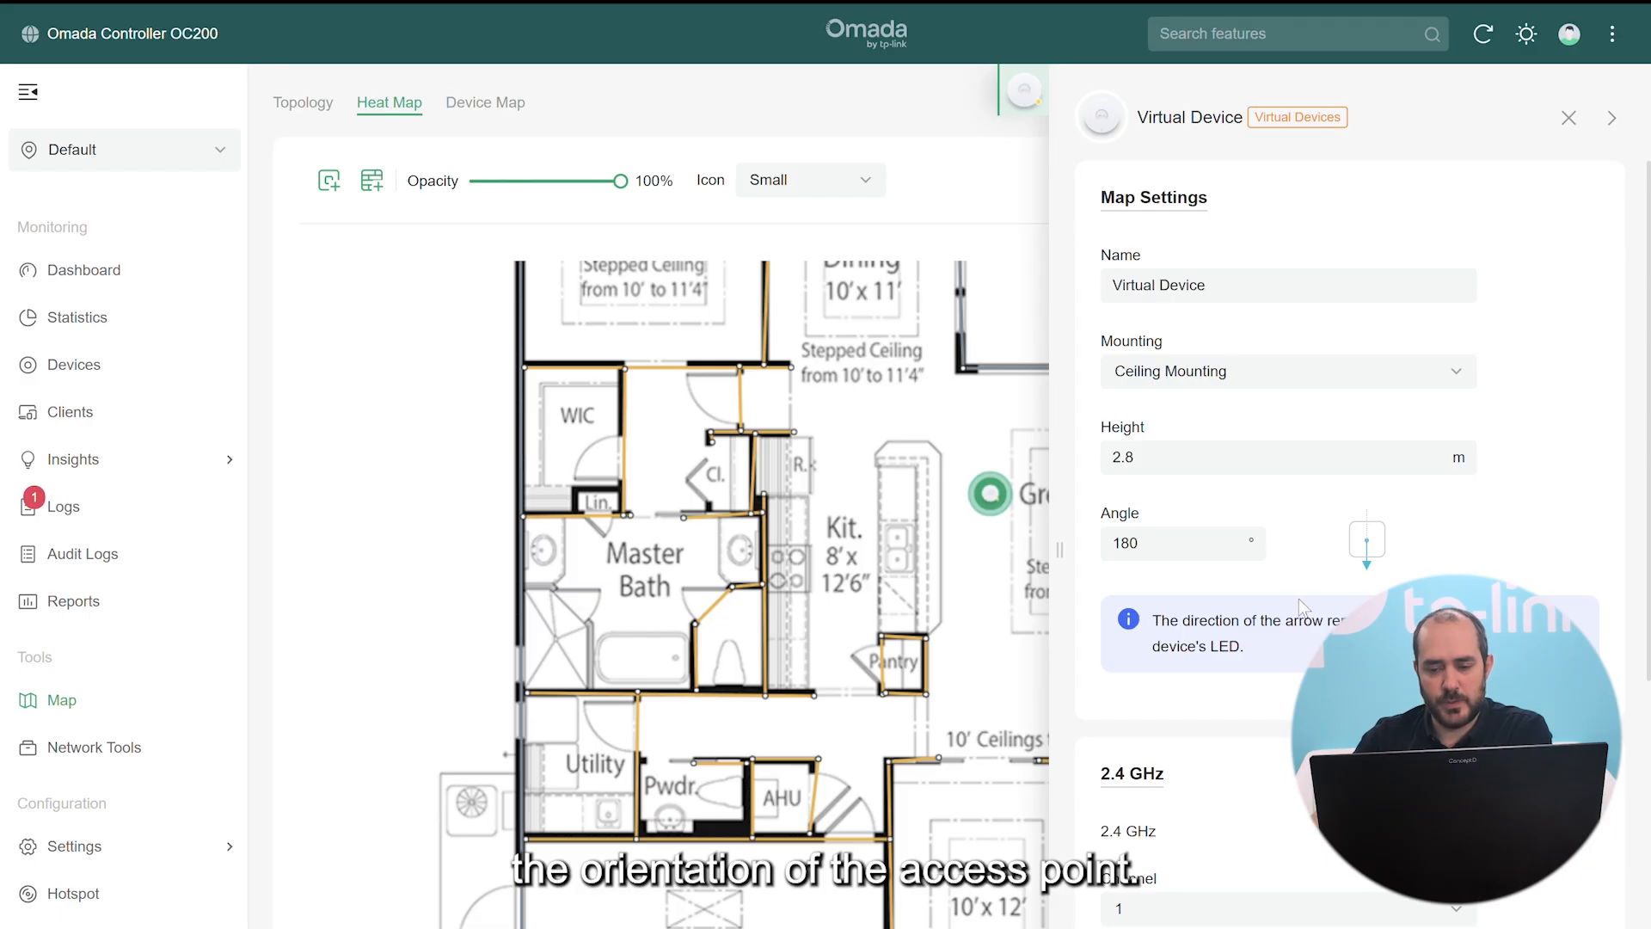
scroll(1222, 777, "down", 5)
left_click(1137, 921)
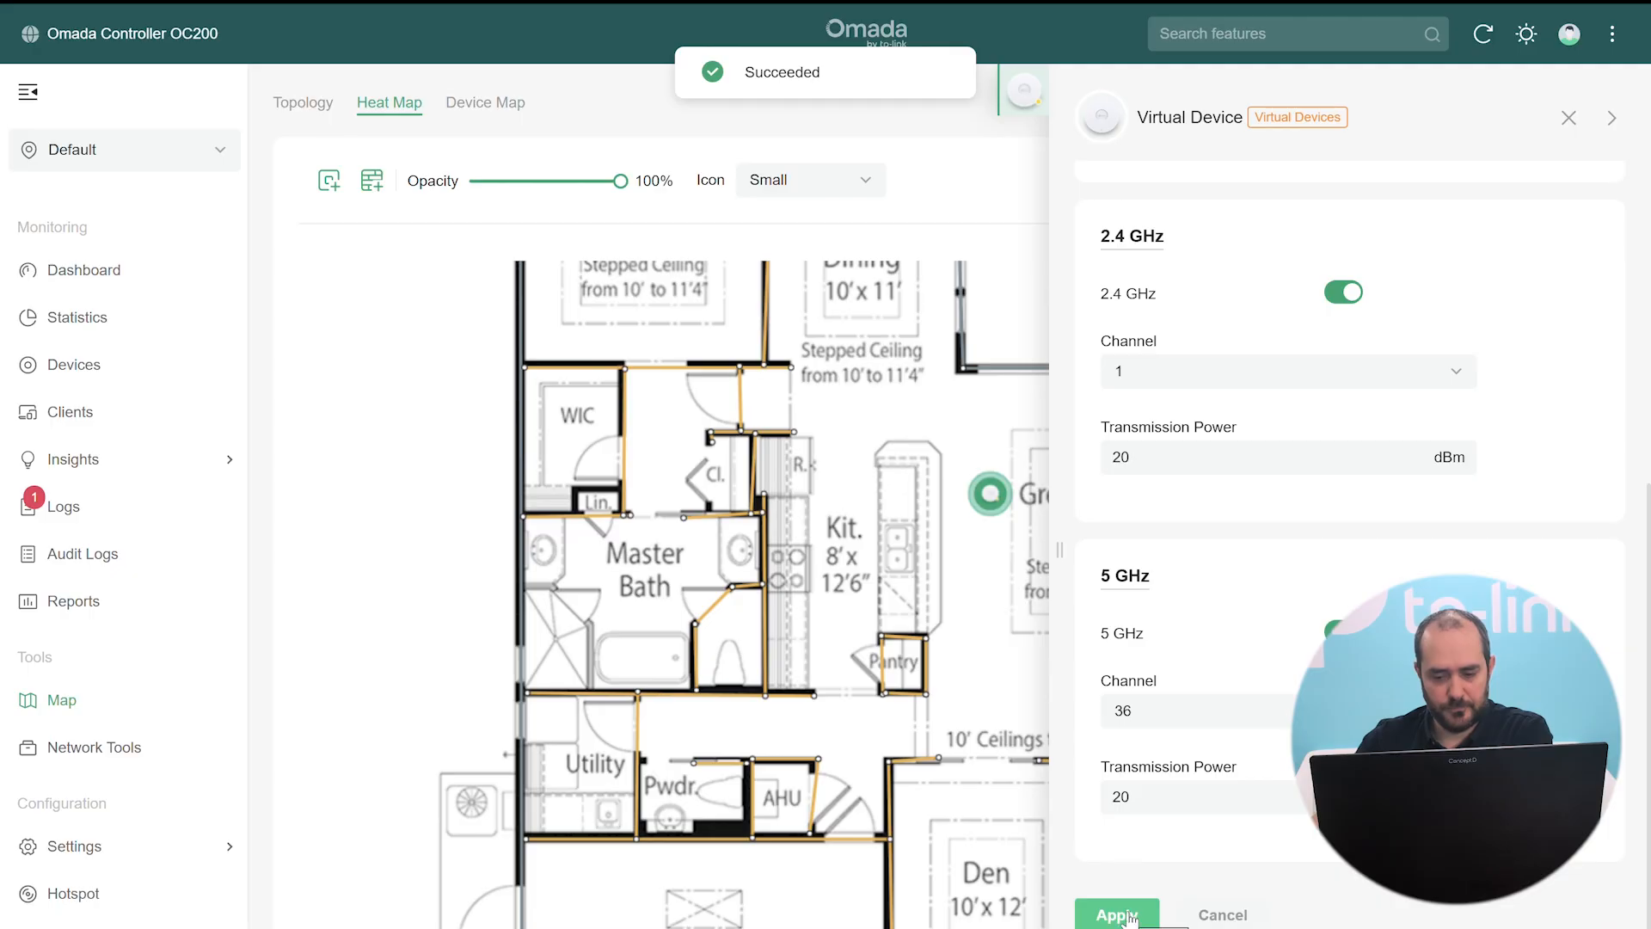
left_click(1568, 118)
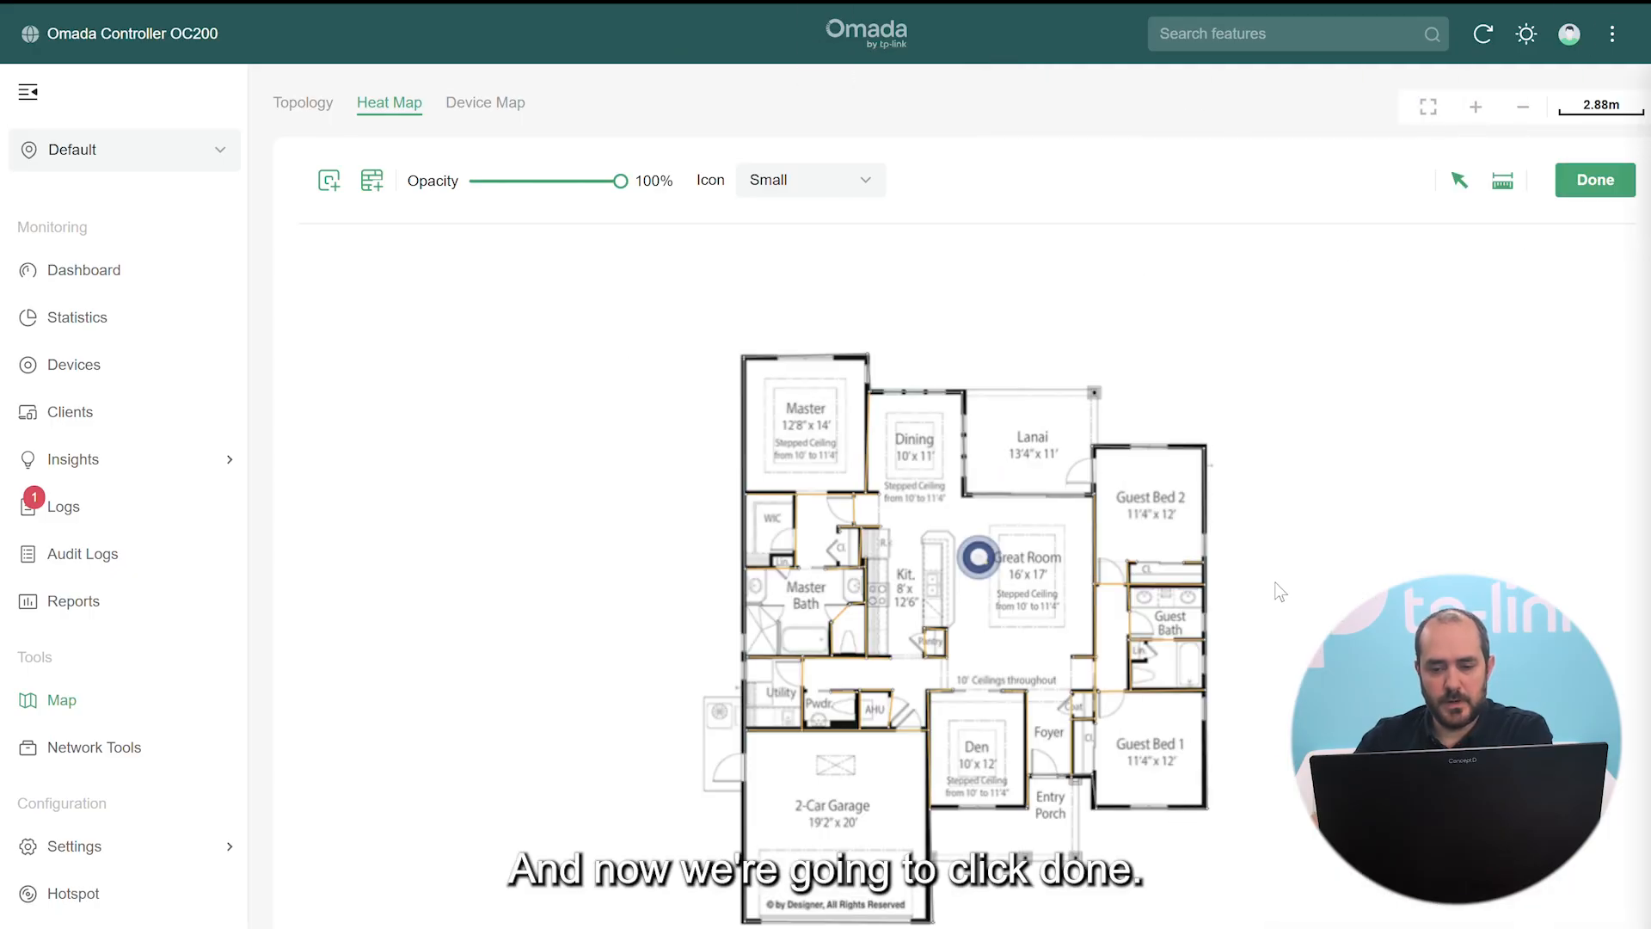
Re-simulate 2.4 GHz and 5 GHz-1 coverage at the new power and show signal strength readings
left_click(1593, 181)
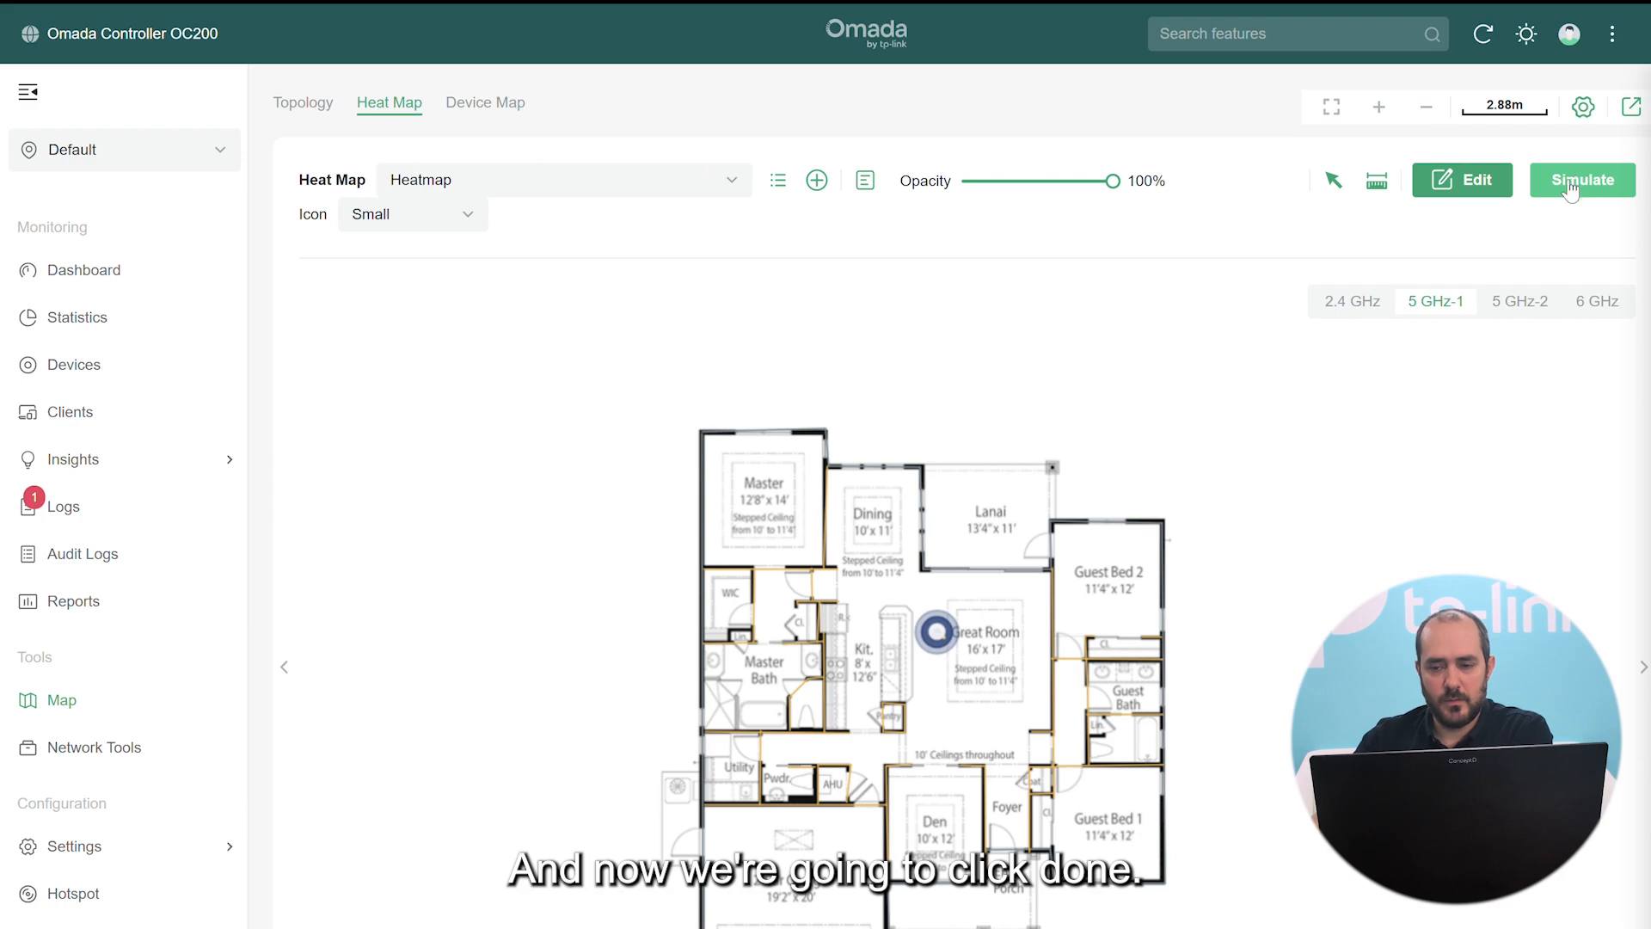
left_click(1353, 299)
left_click(1589, 179)
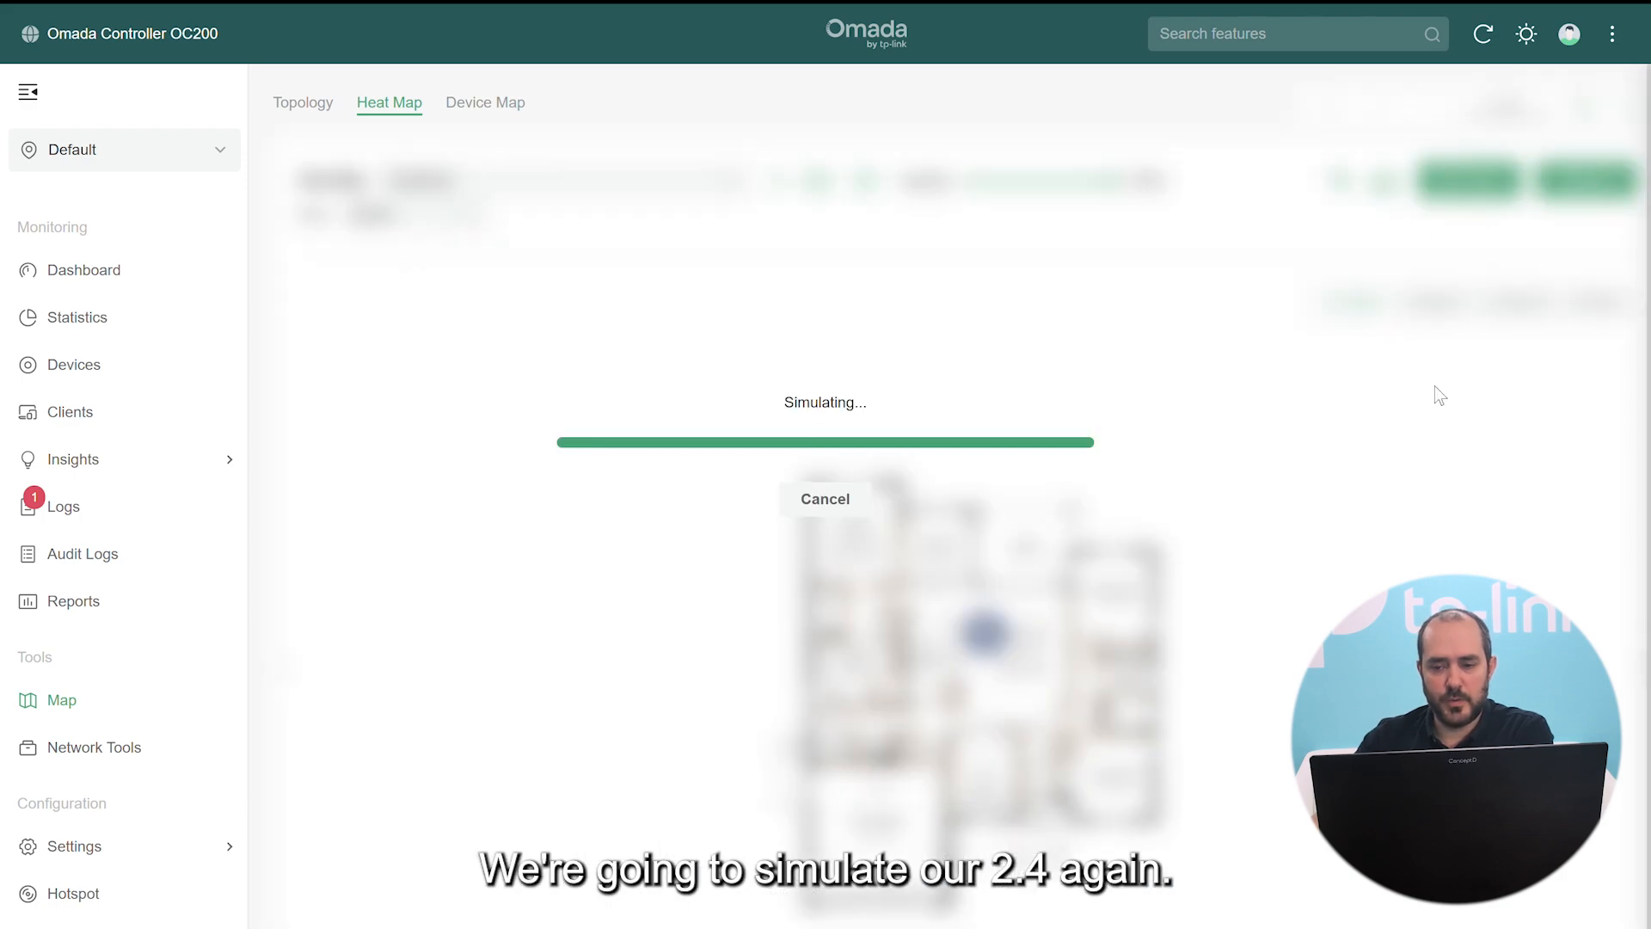
left_click(1437, 301)
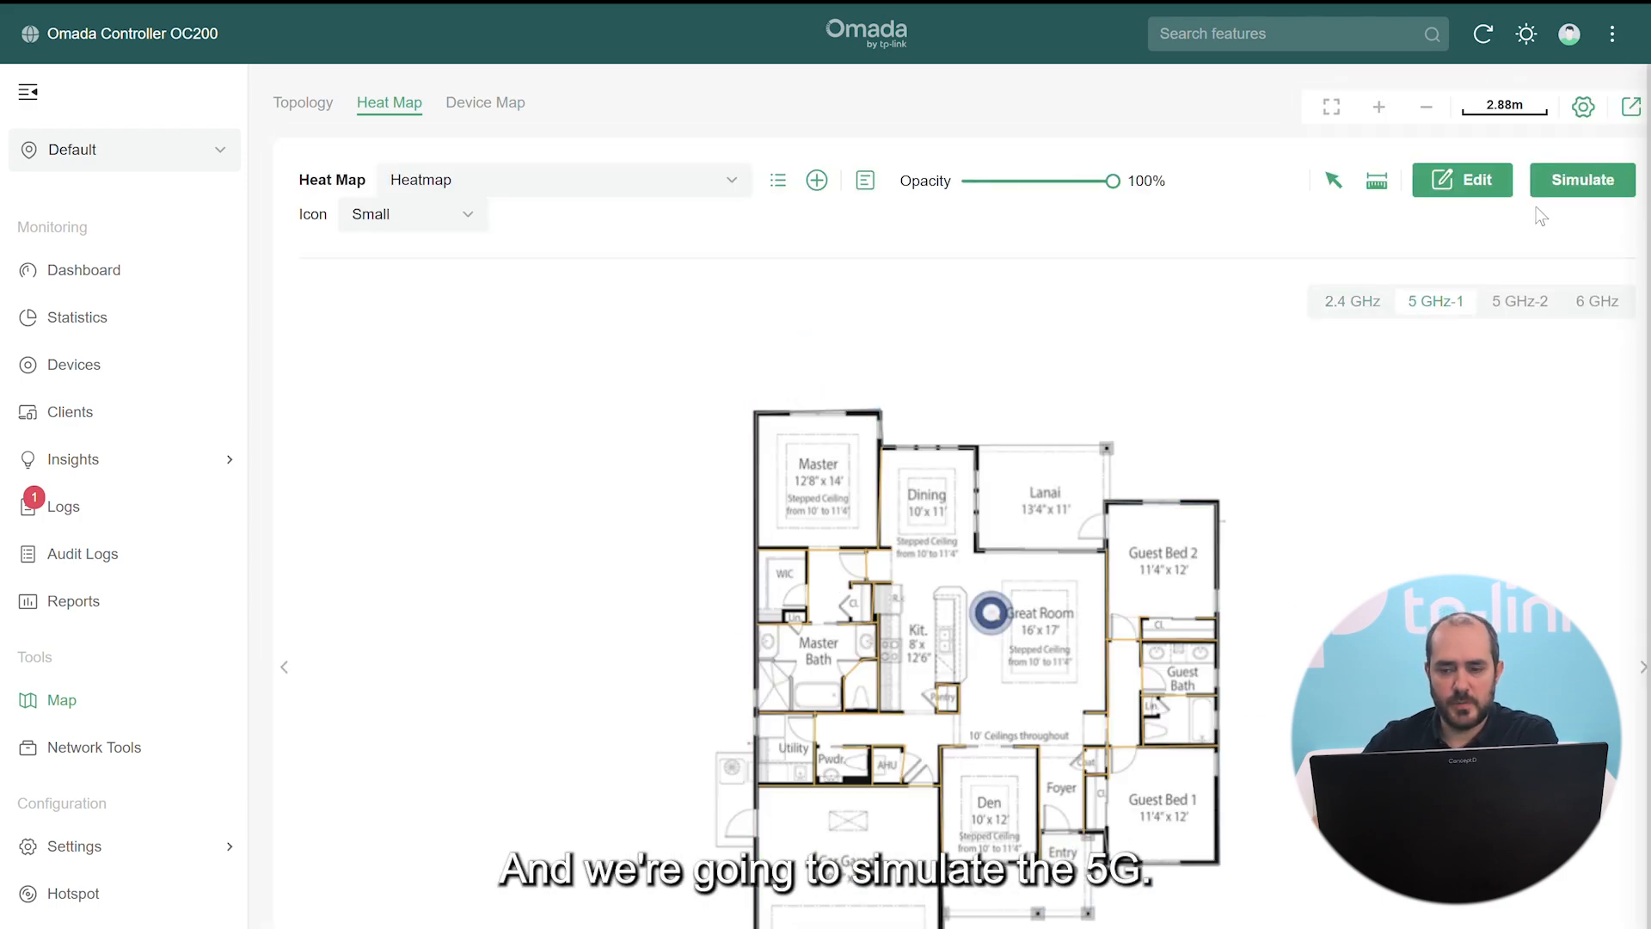
left_click(1576, 182)
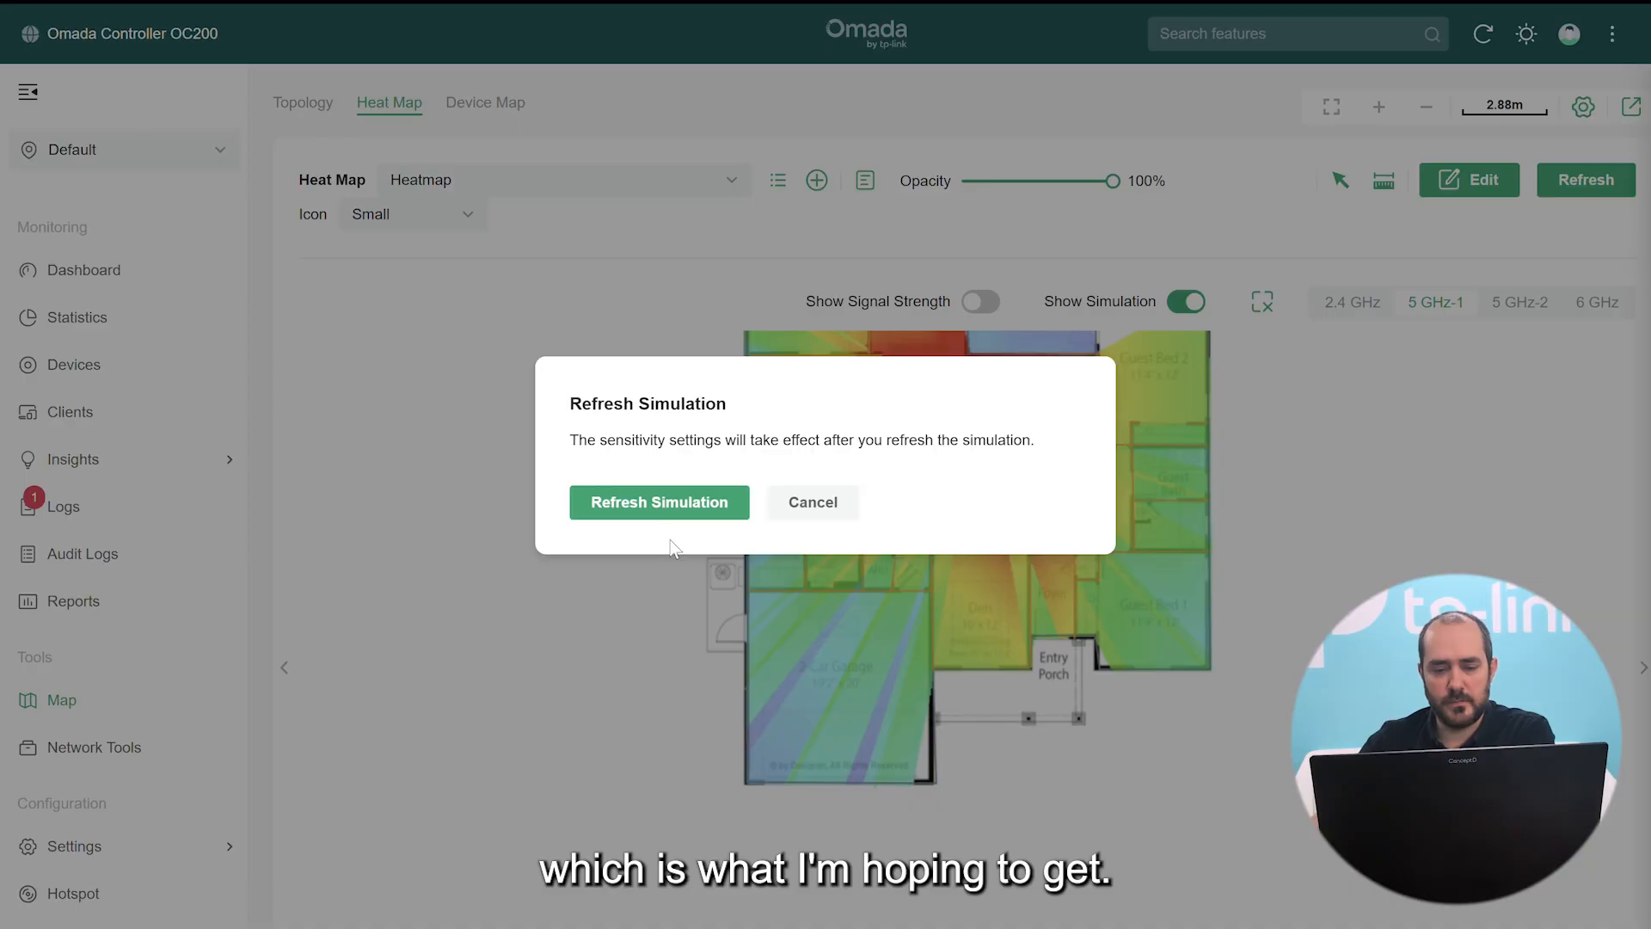
left_click(685, 506)
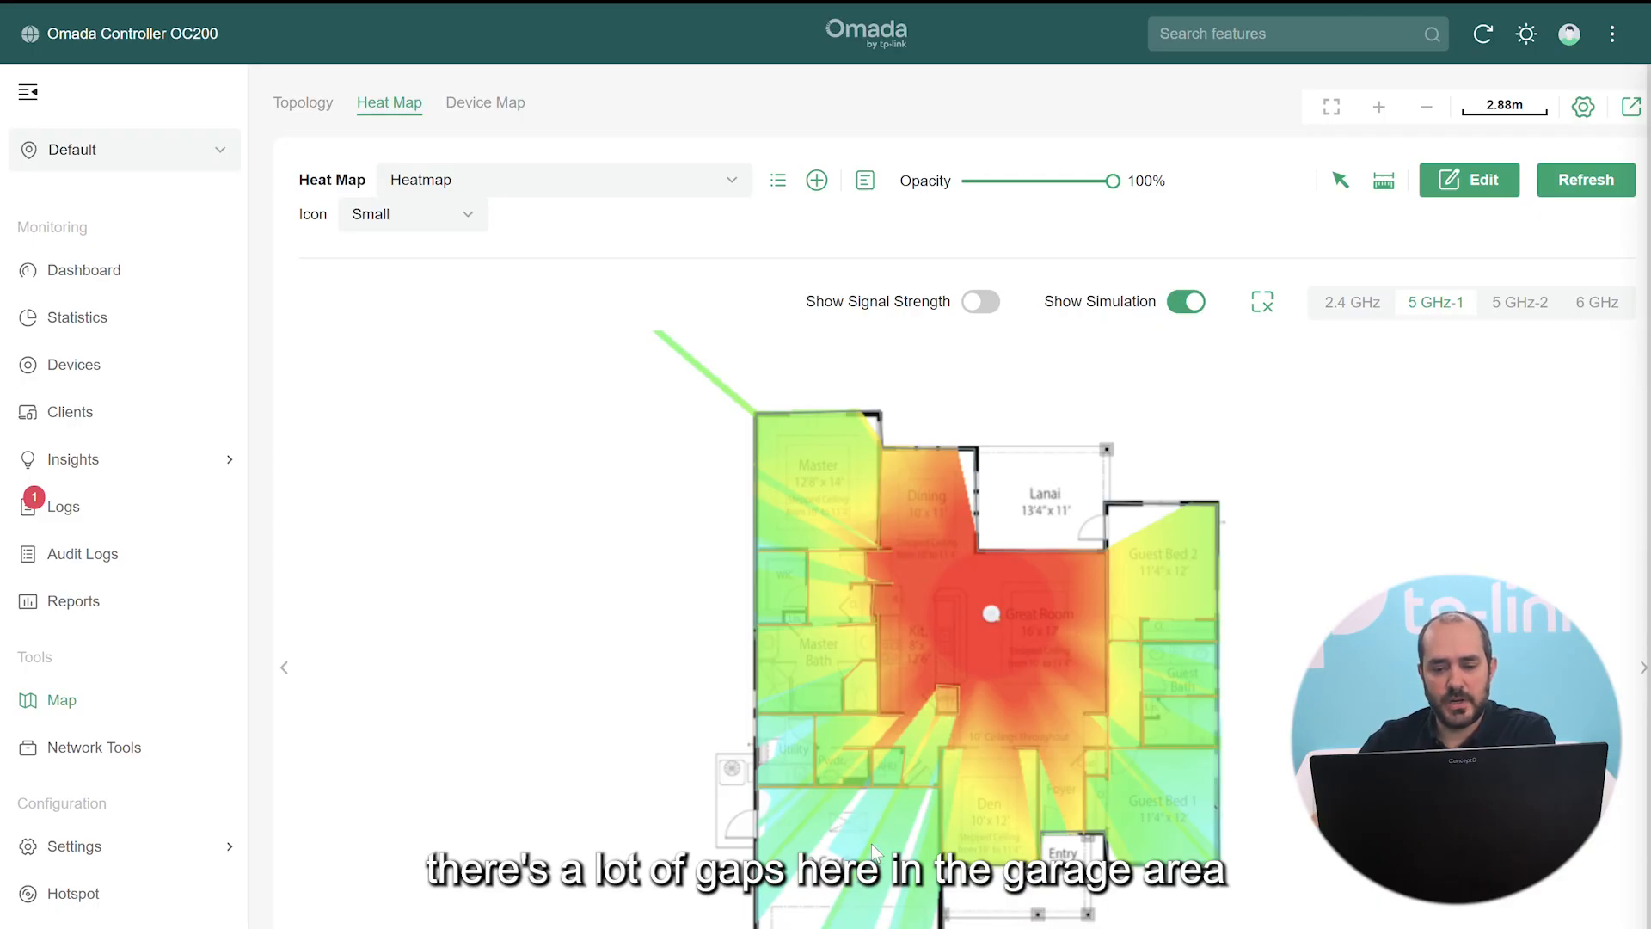
left_click(980, 301)
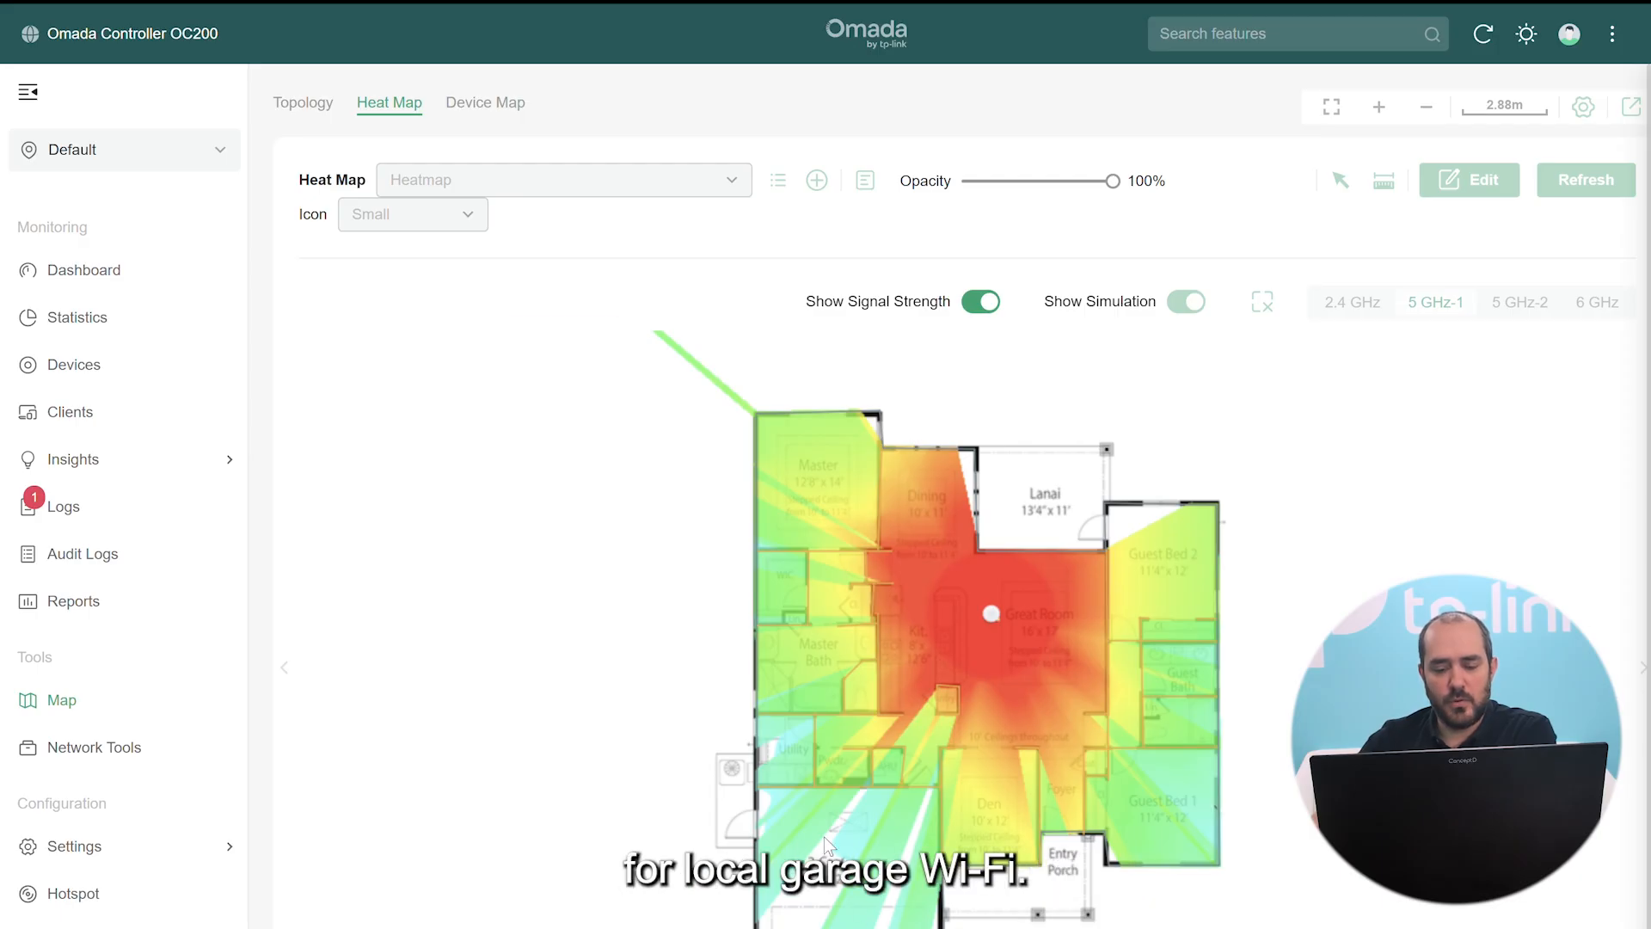
Hide signal strength, return to edit mode, and bring the garage into view
left_click(994, 307)
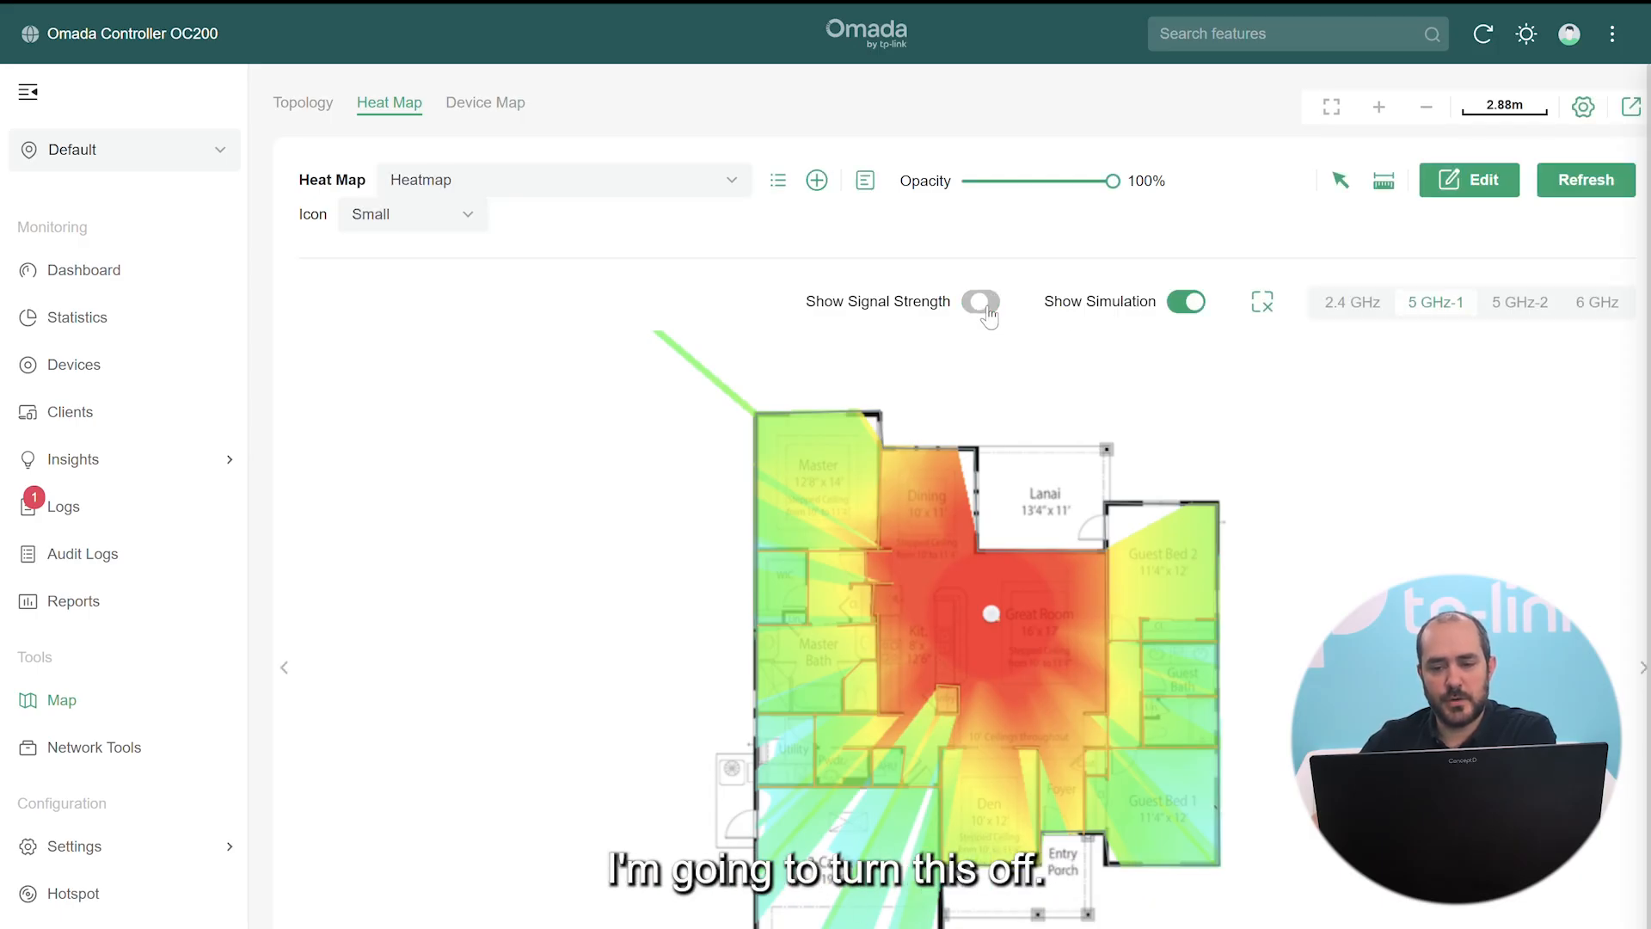
left_click(1496, 182)
left_click(649, 508)
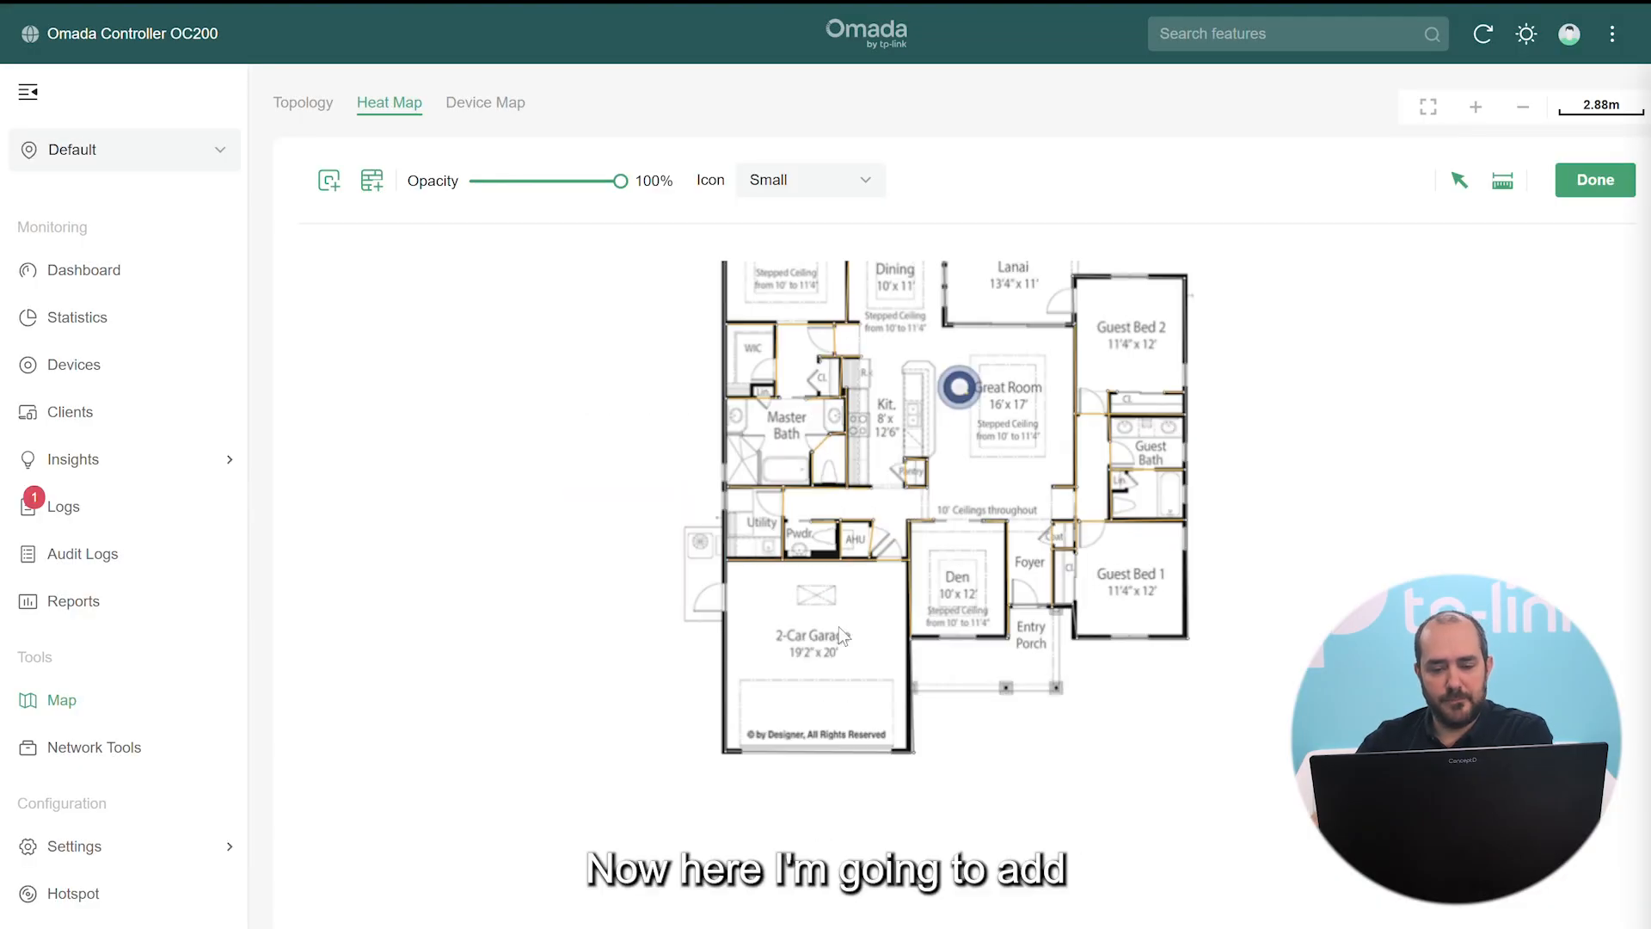
scroll(790, 641, "up", 3)
left_click_drag(789, 641, 930, 637)
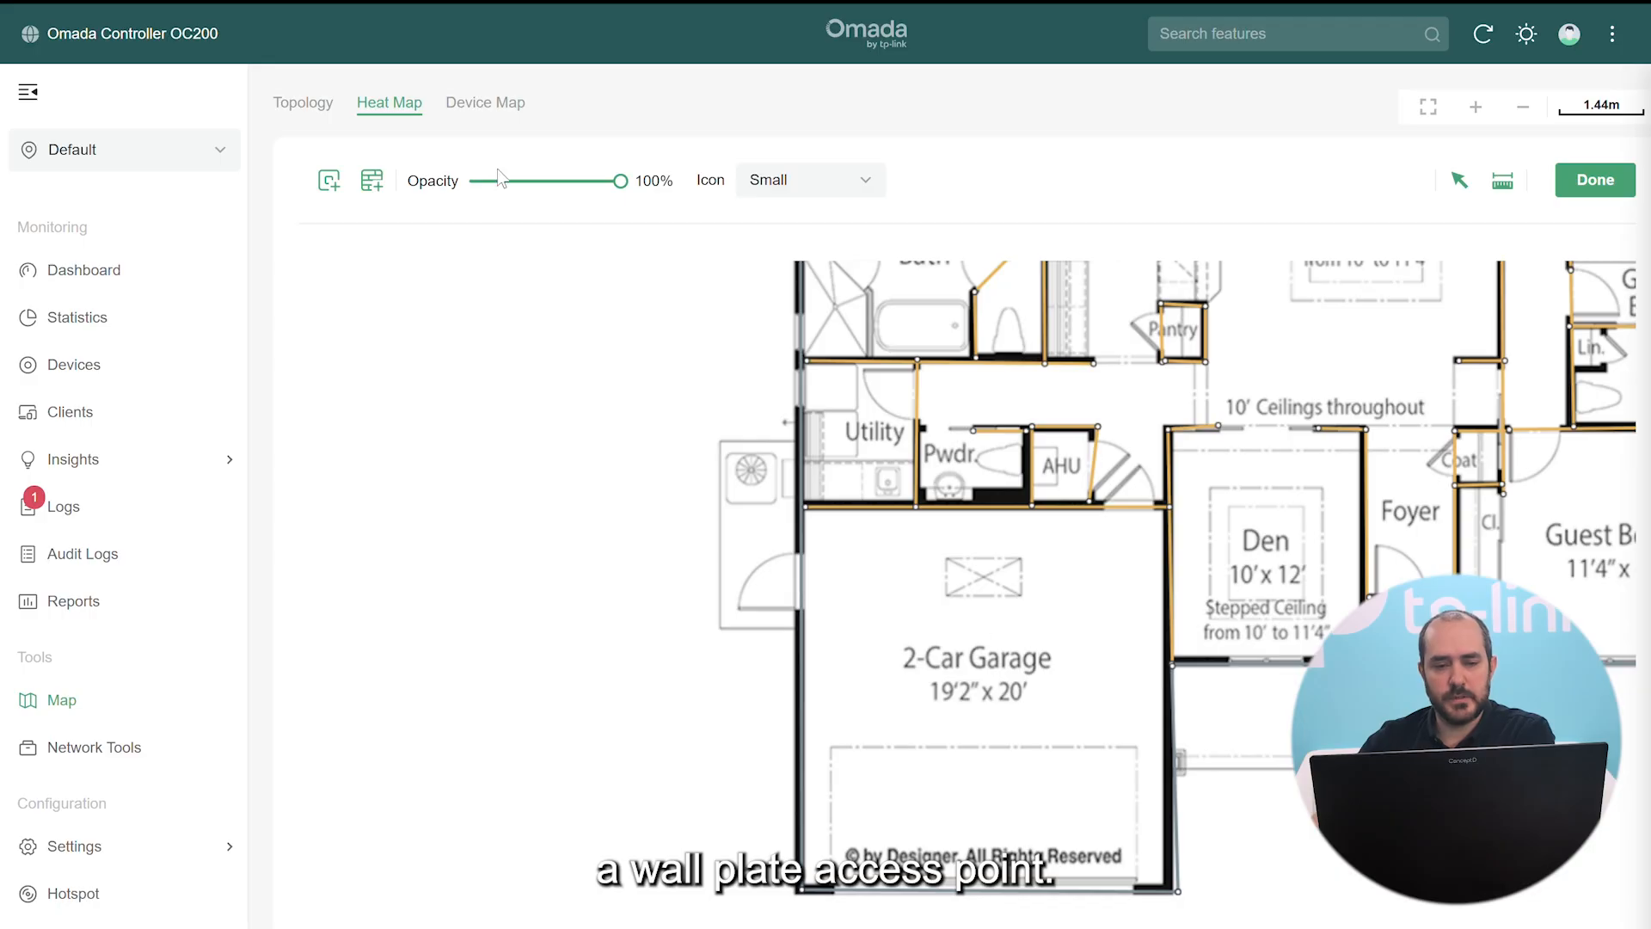
Search for Wall devices and place EAP615-Wall(US) v1.6 on the garage wall beside the Den
left_click(329, 179)
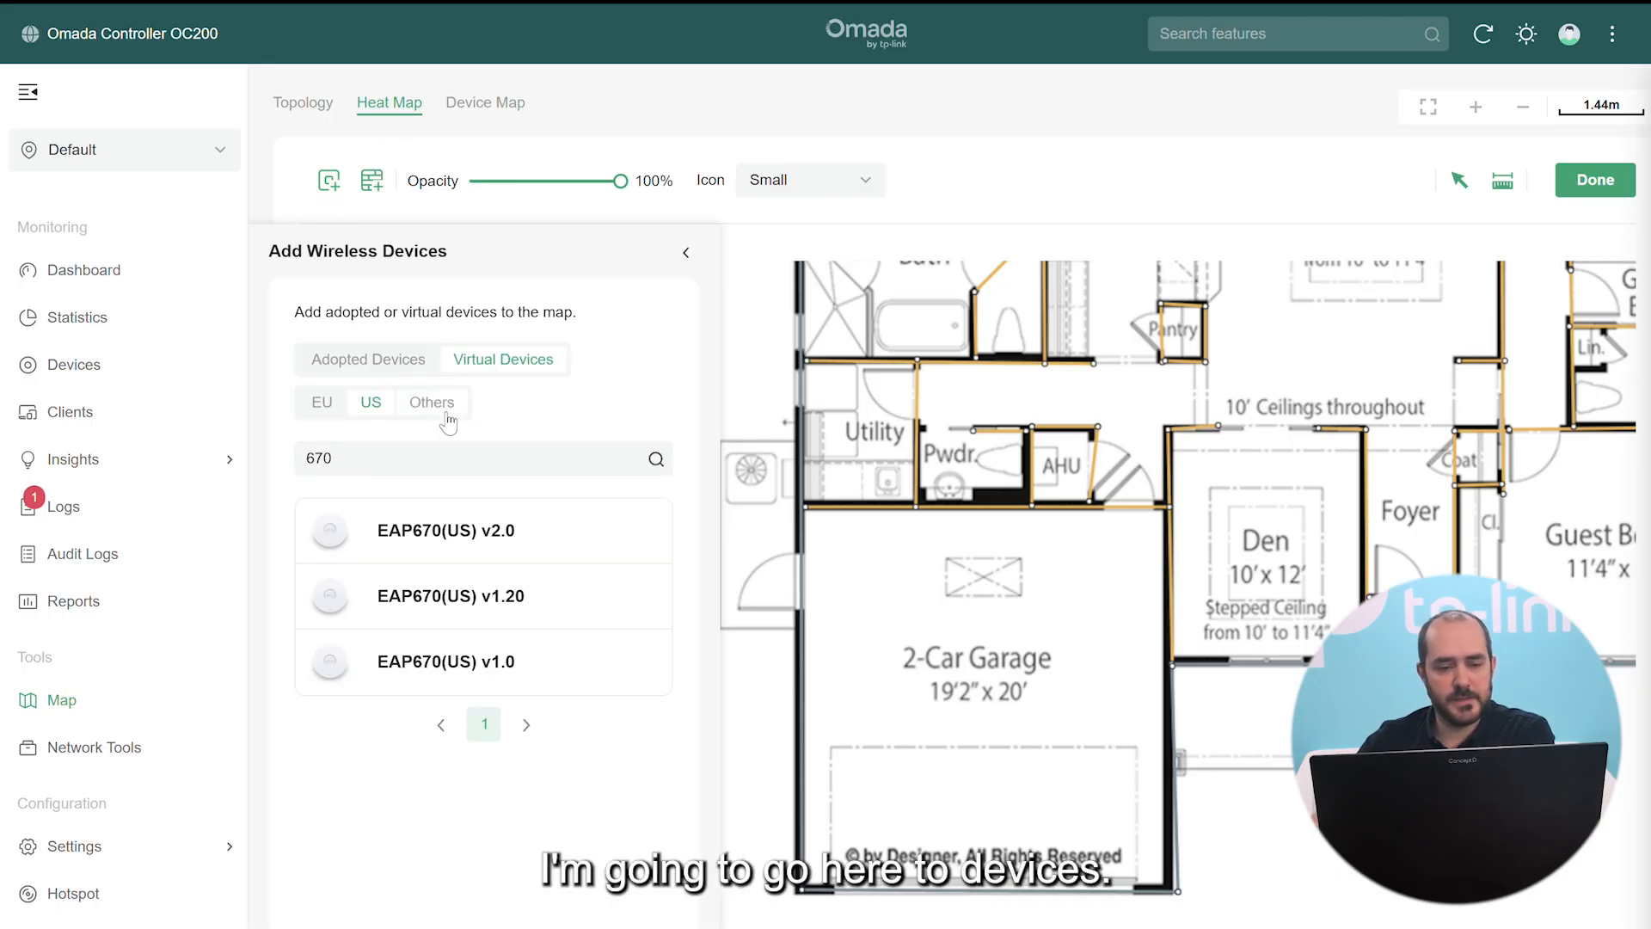
left_click_drag(372, 467, 275, 469)
type("all")
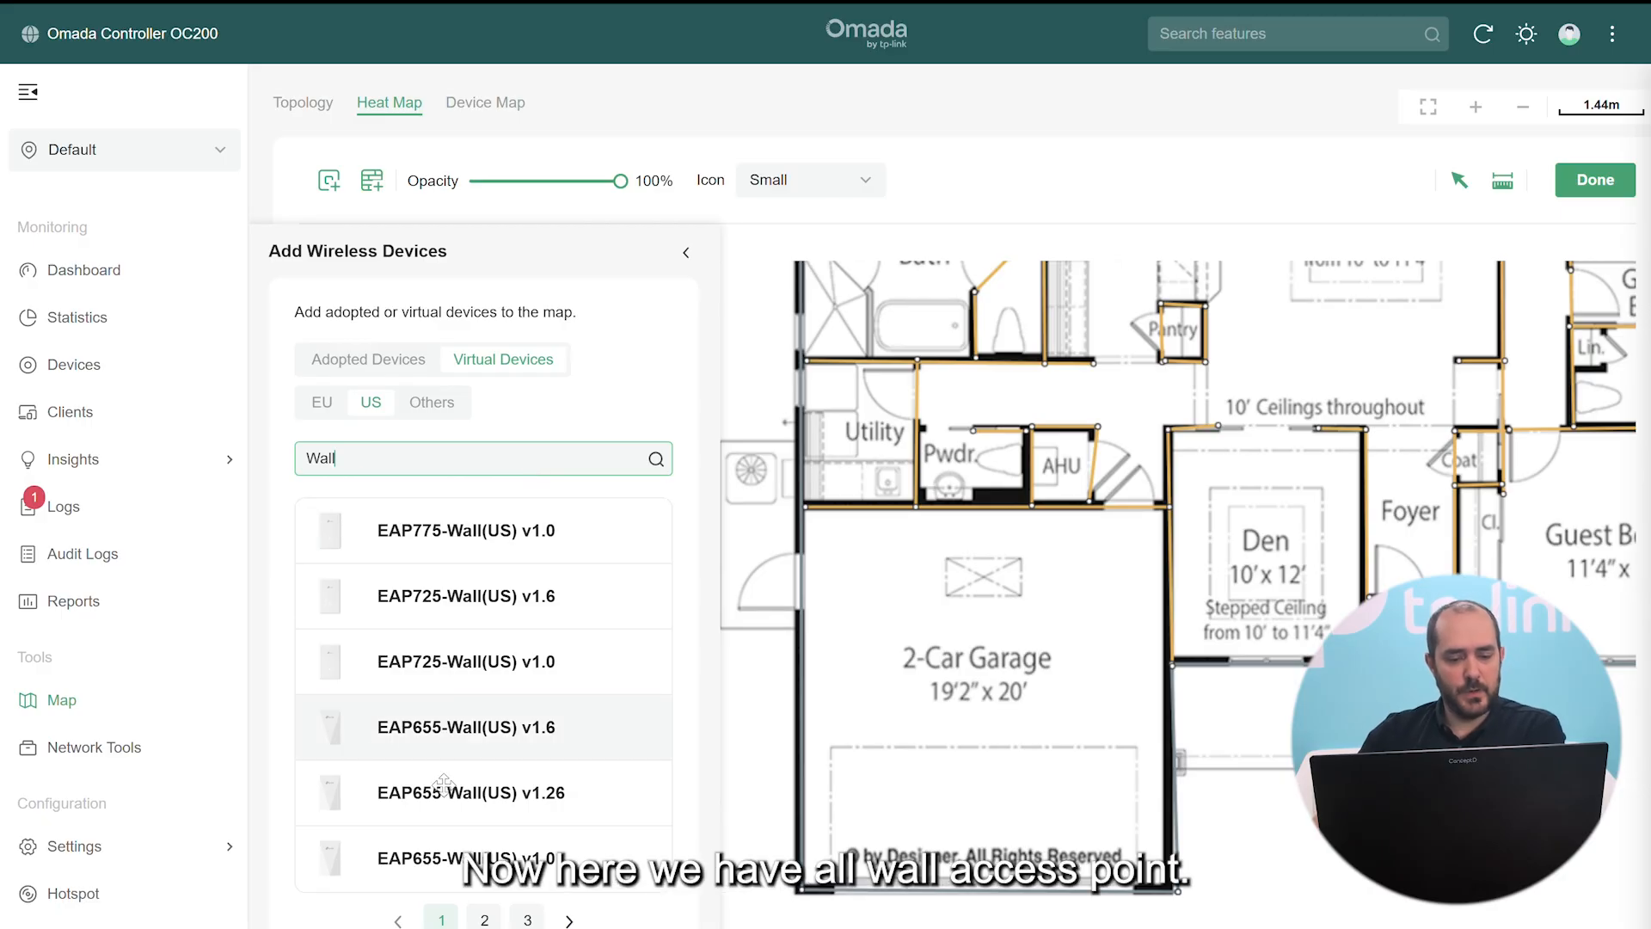
left_click(484, 921)
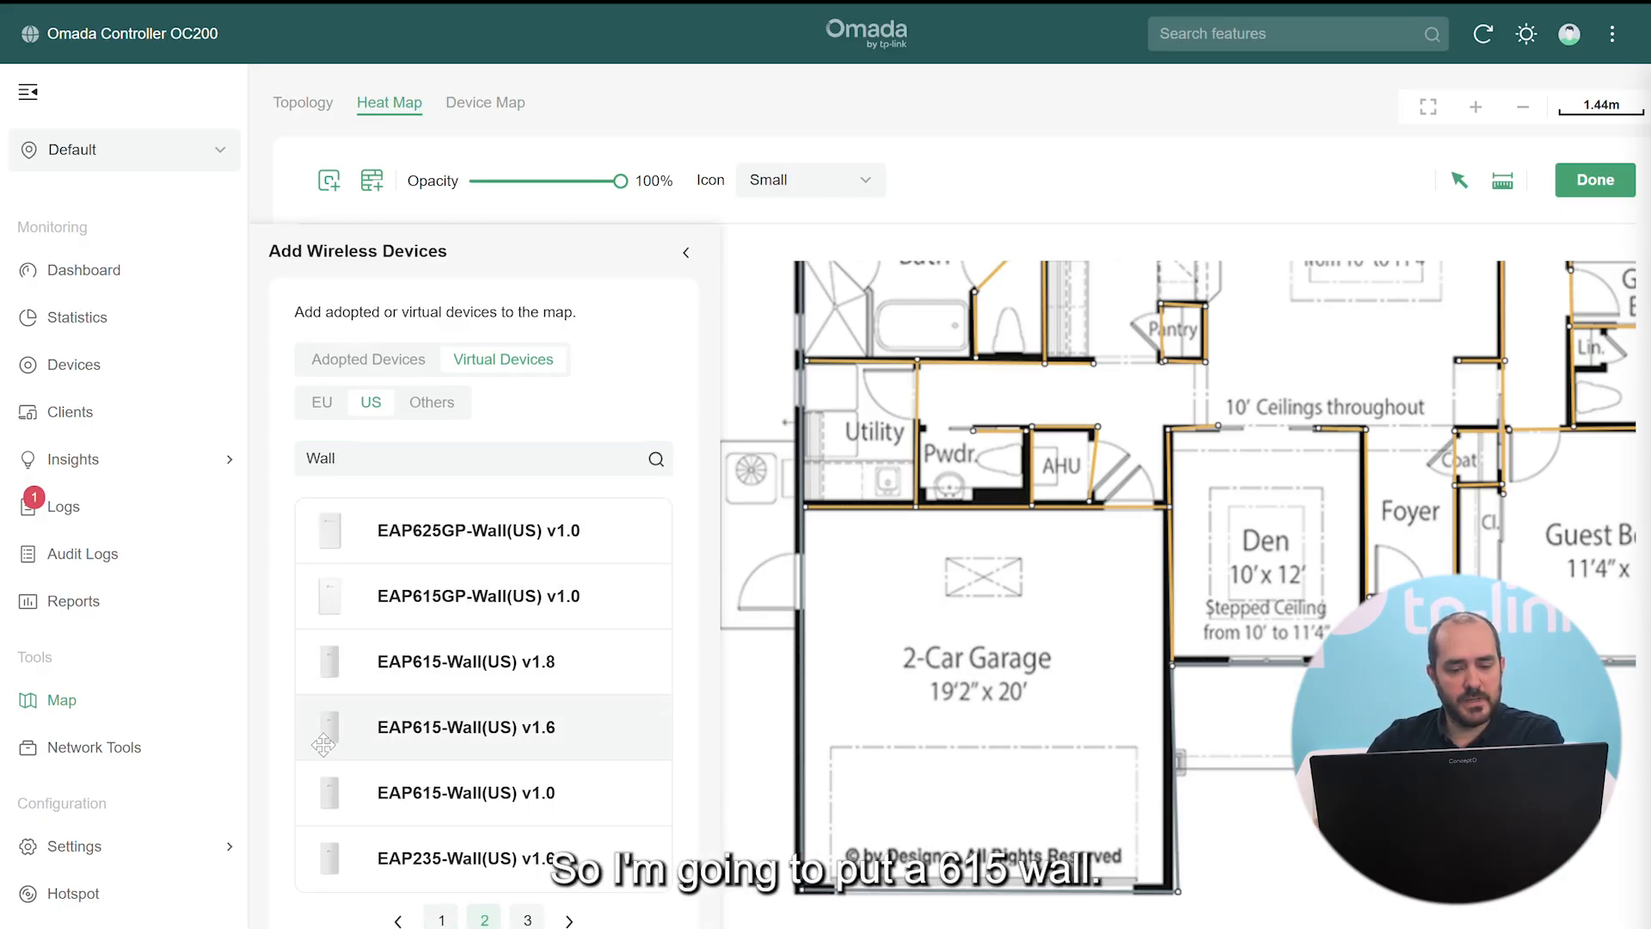
left_click_drag(320, 748, 1085, 592)
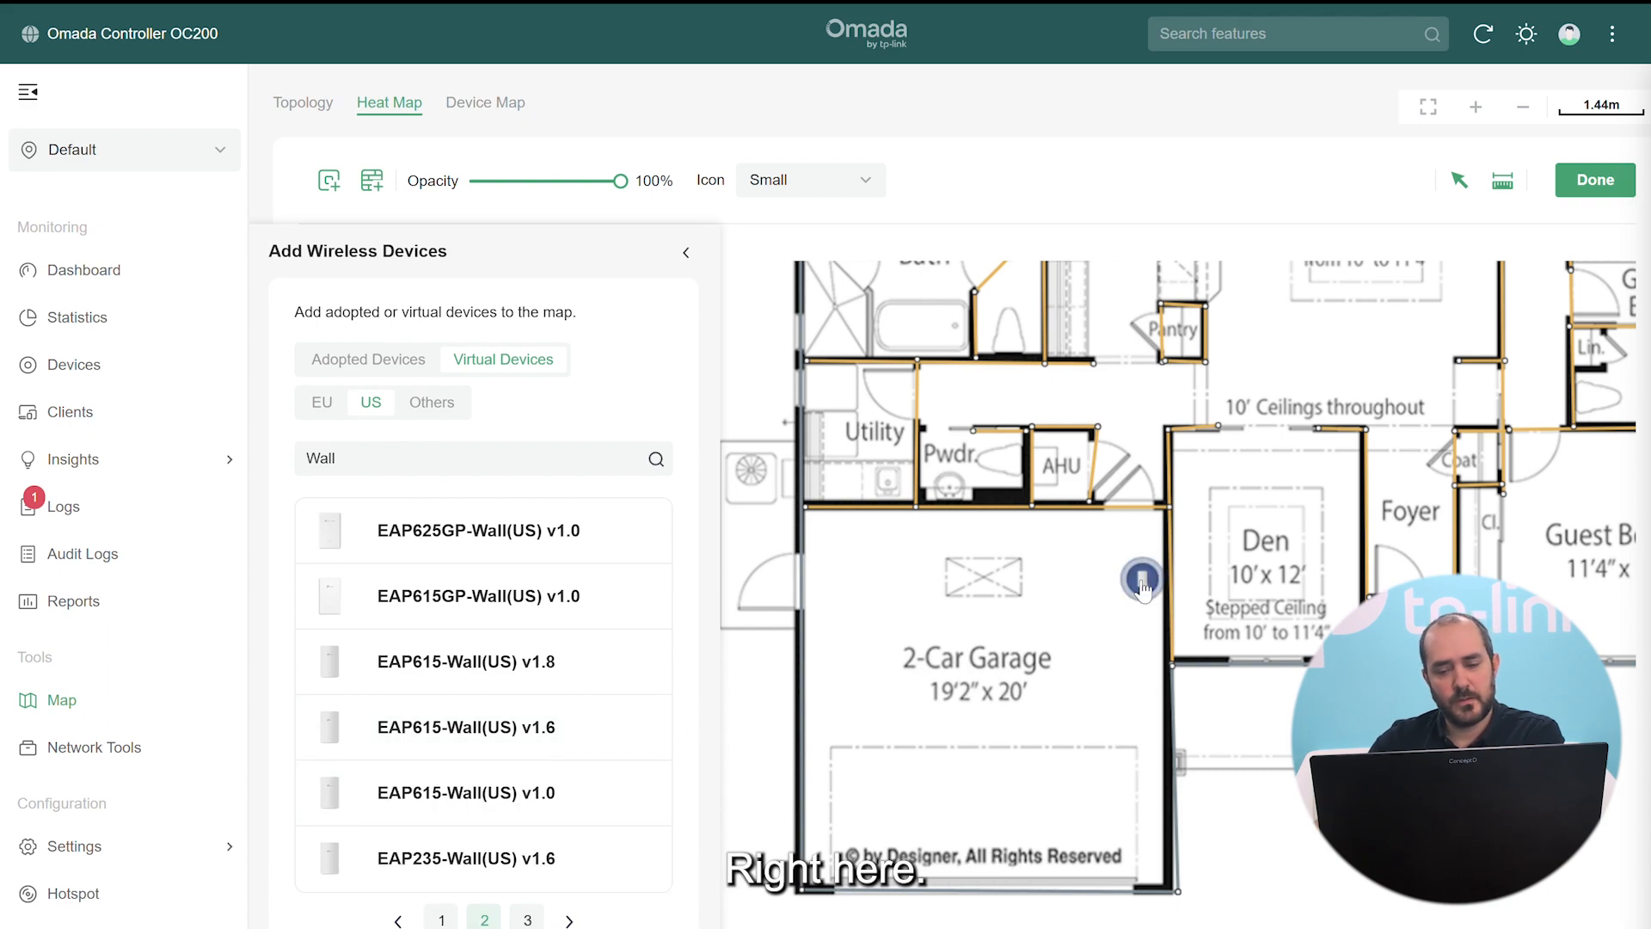
left_click(685, 252)
left_click_drag(1142, 579, 1164, 592)
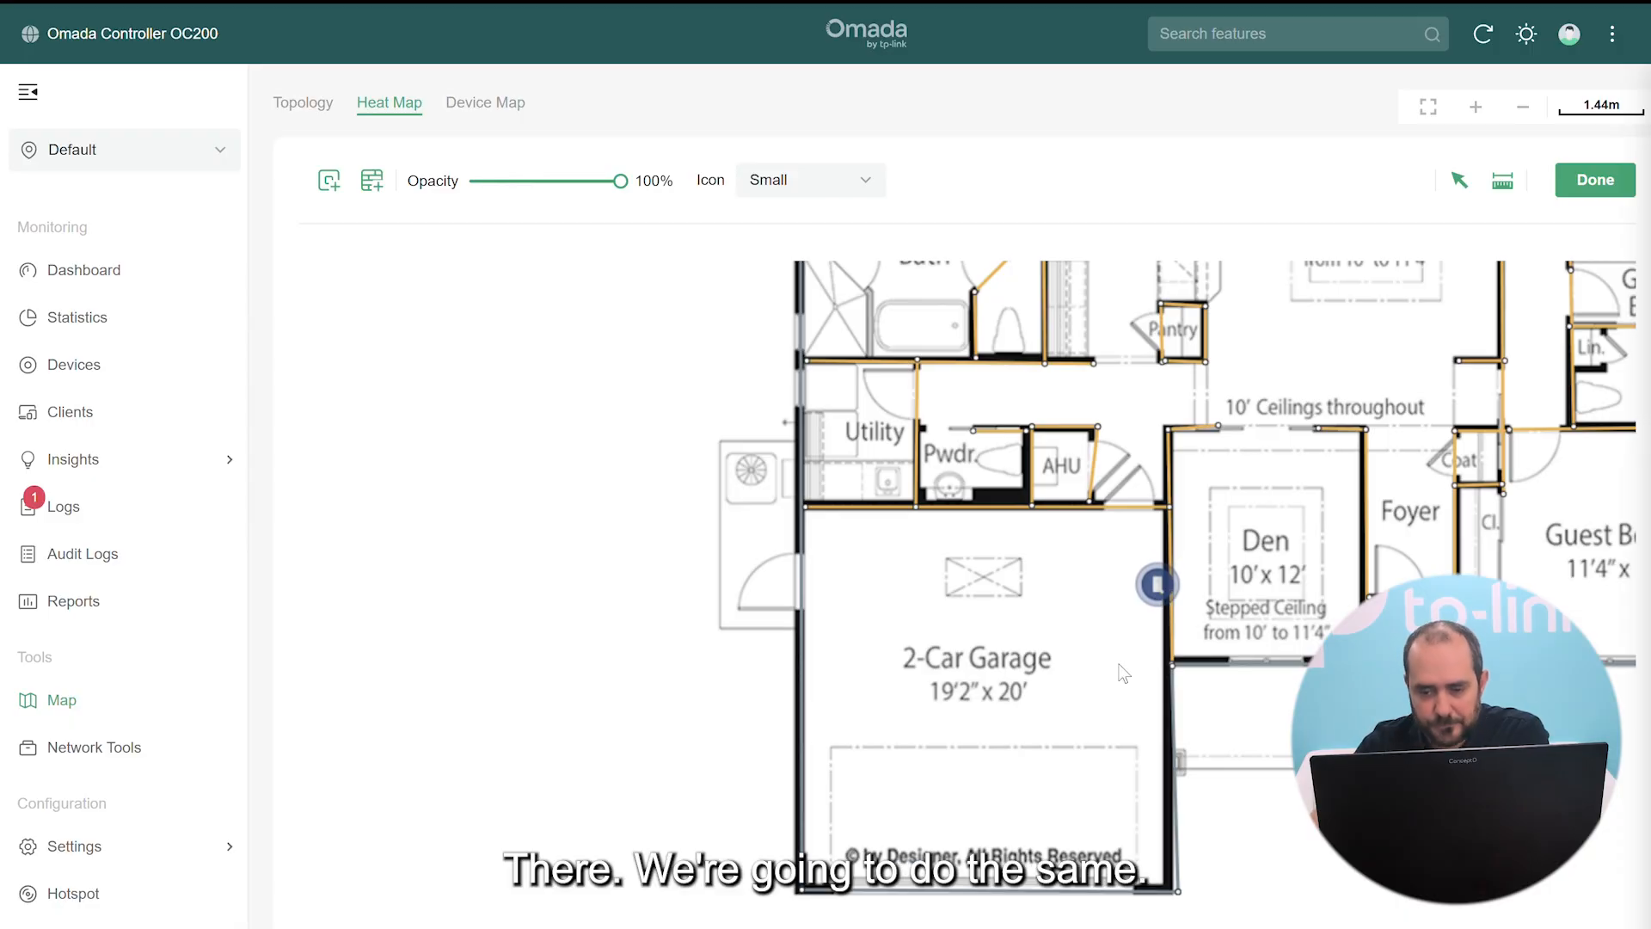
Rename the newly placed wall AP to 'Garage'
left_click(1146, 600)
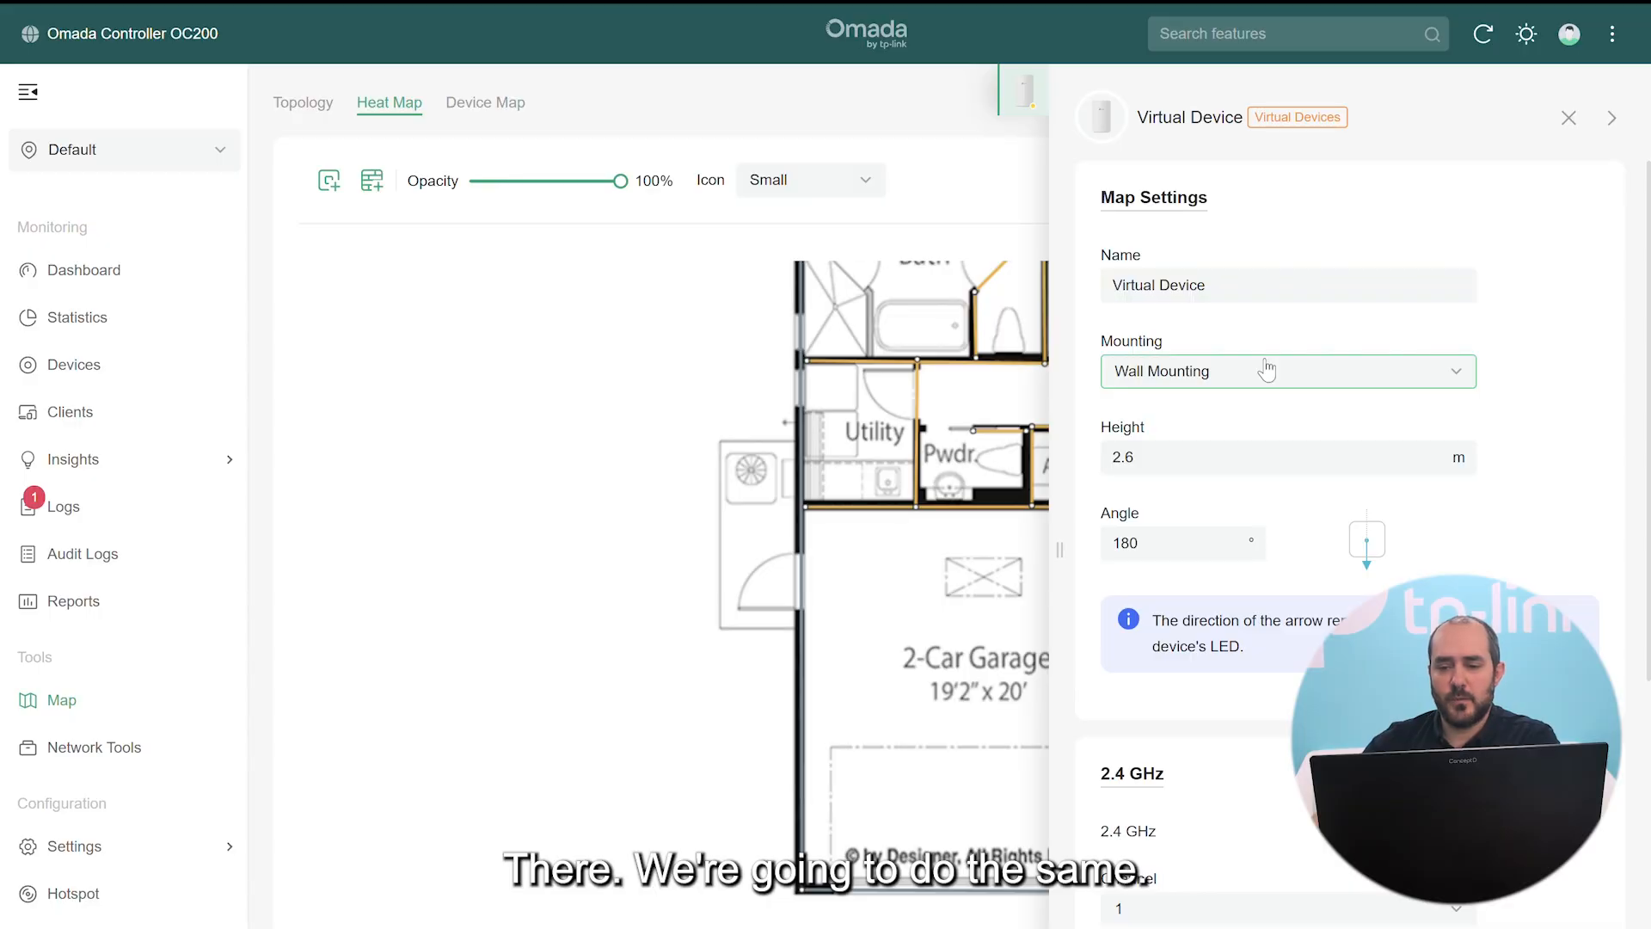
left_click_drag(1265, 284, 989, 274)
type("g")
key("BackSpace")
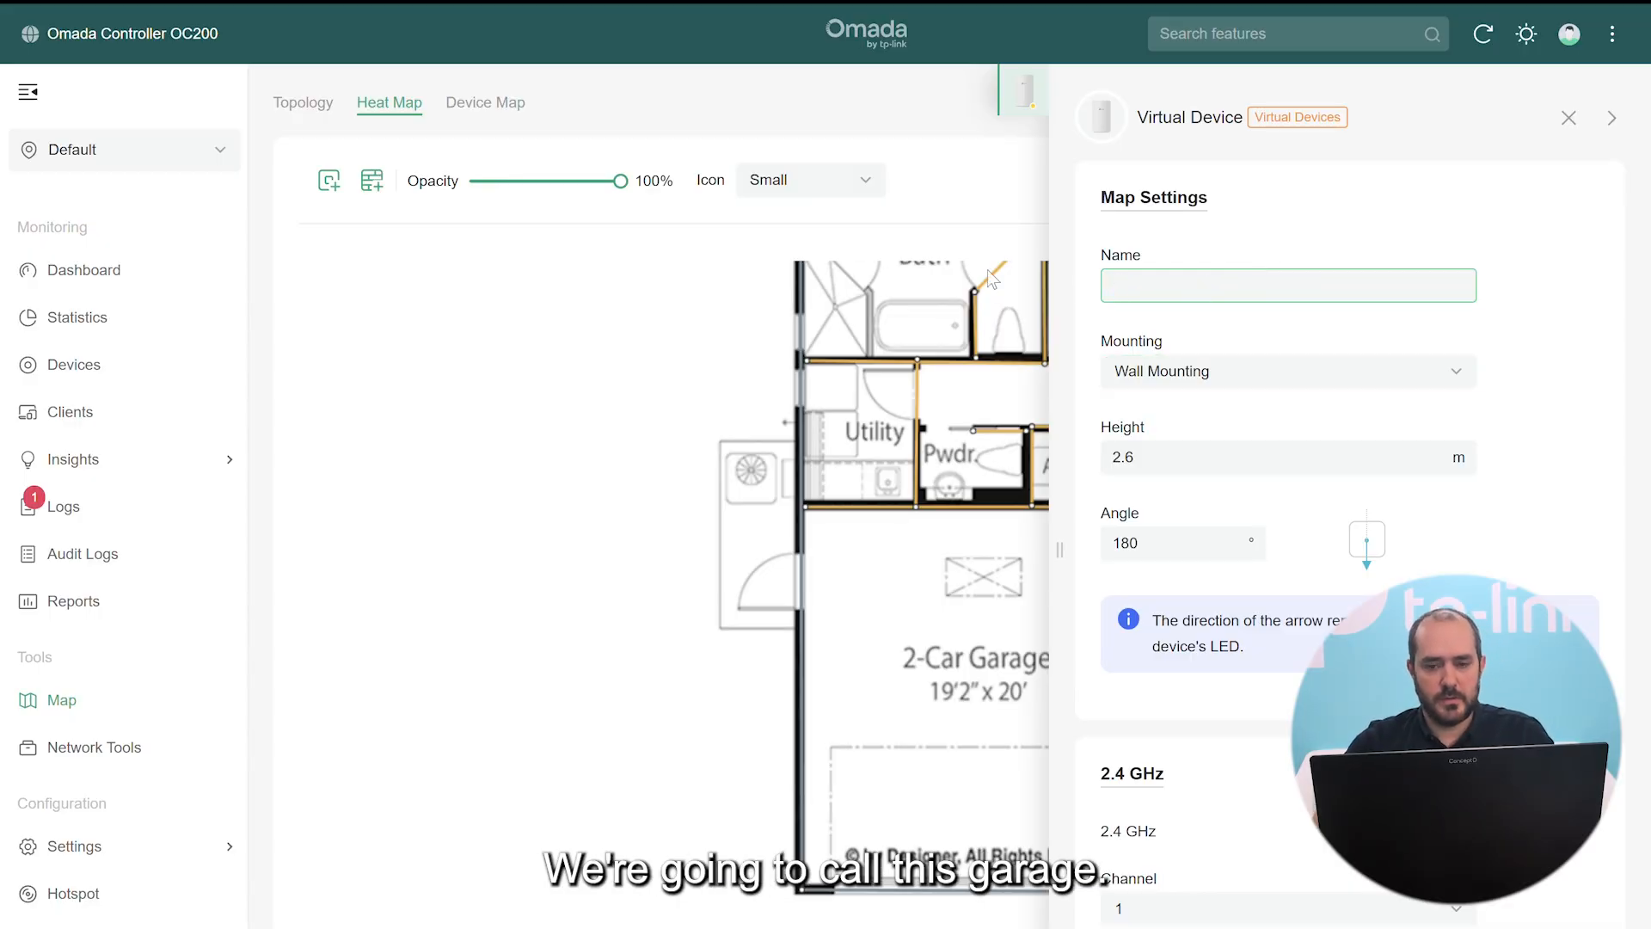
type("g")
key("BackSpace")
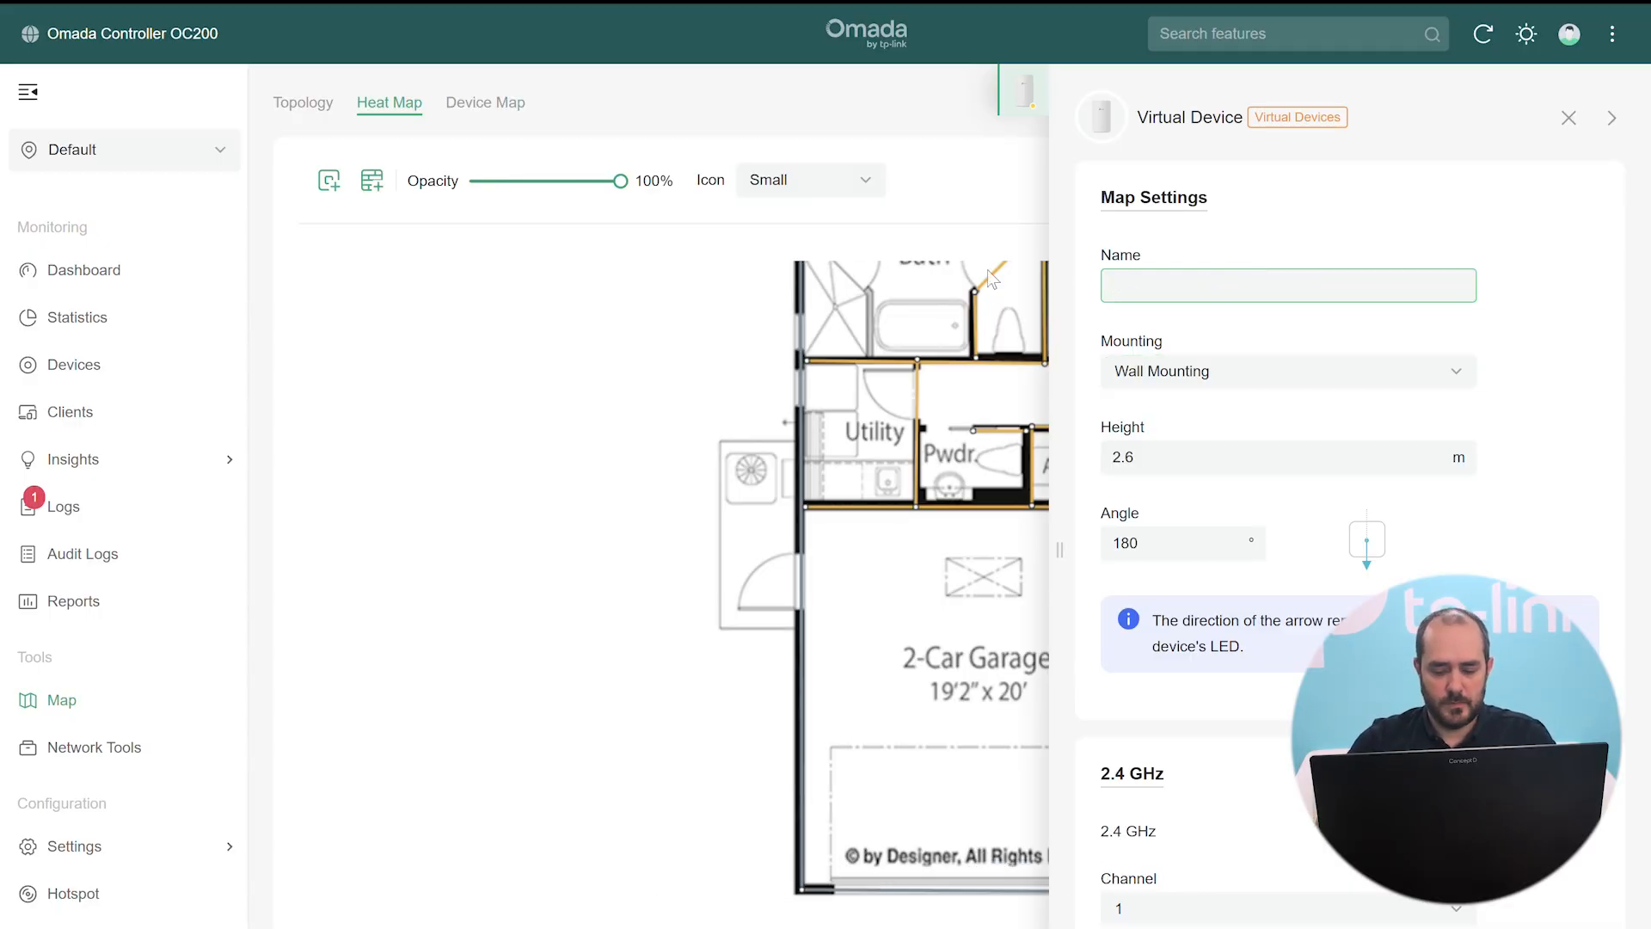
type("Garage")
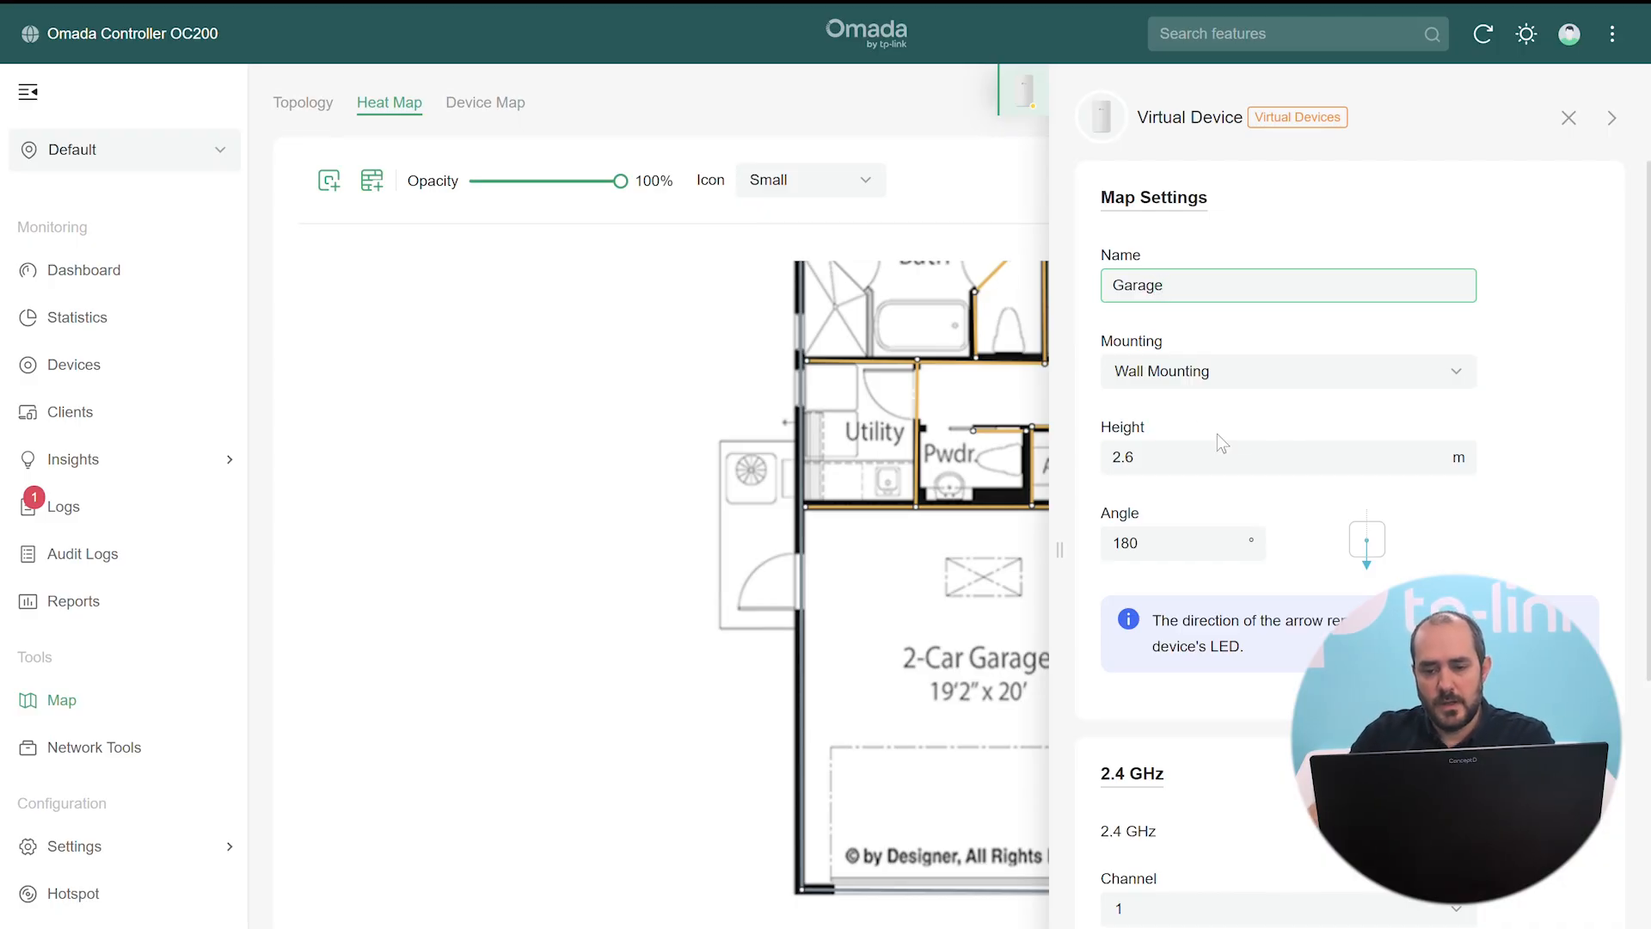
Set the Garage AP's mounting height to 1.5 m and its angle to 270
left_click(1230, 458)
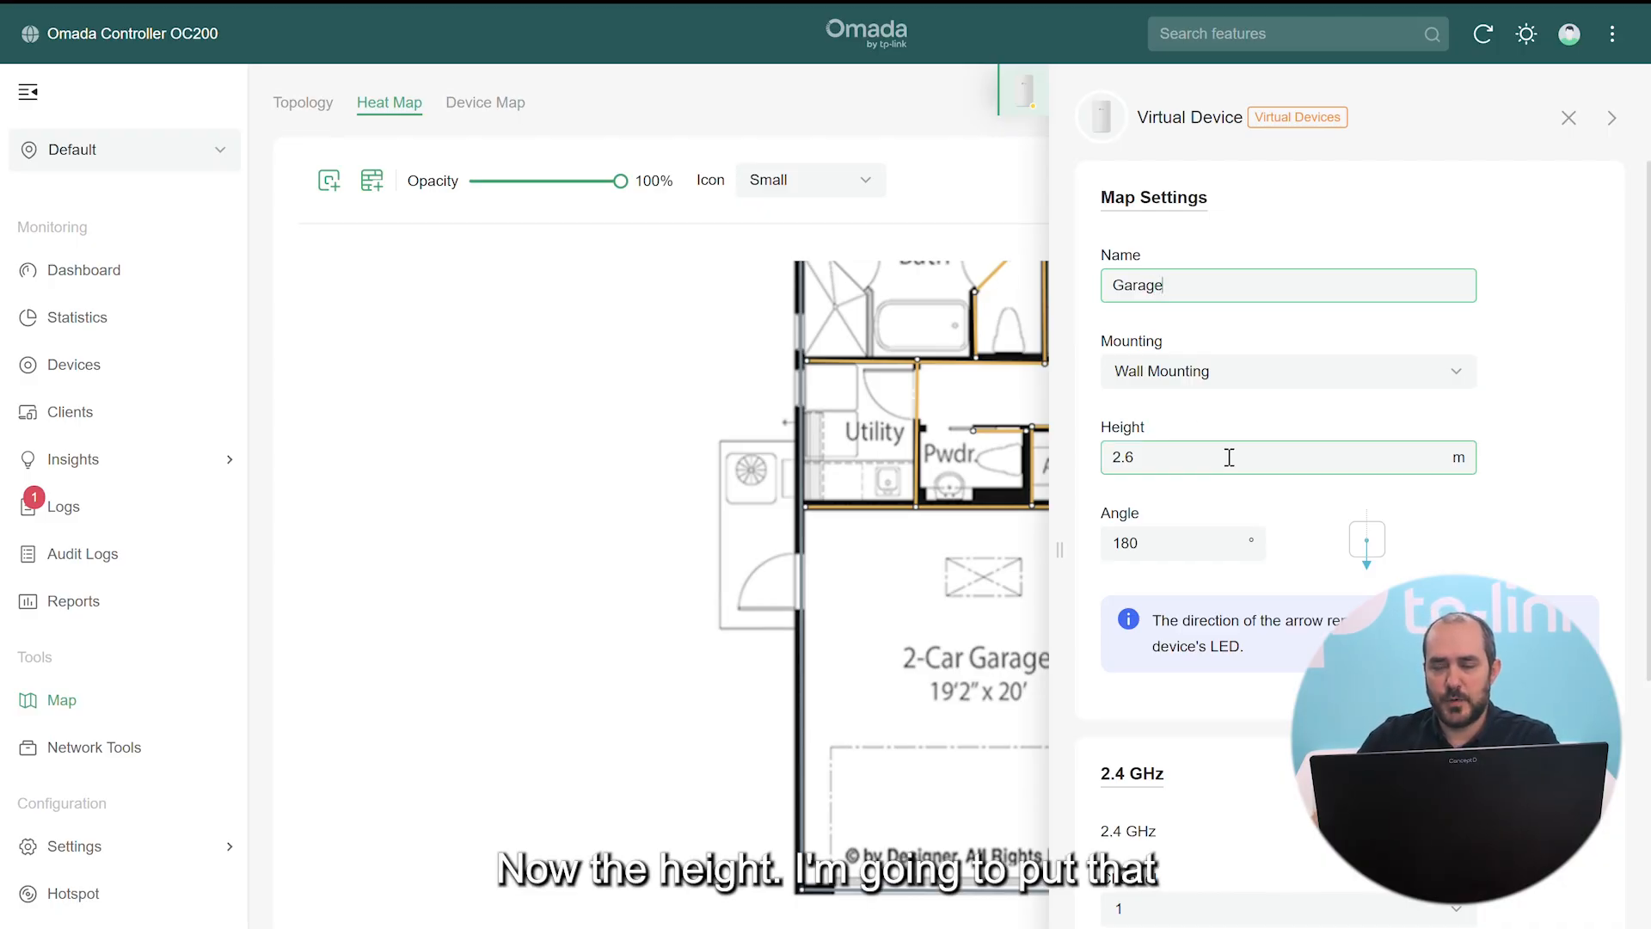
left_click(1230, 457)
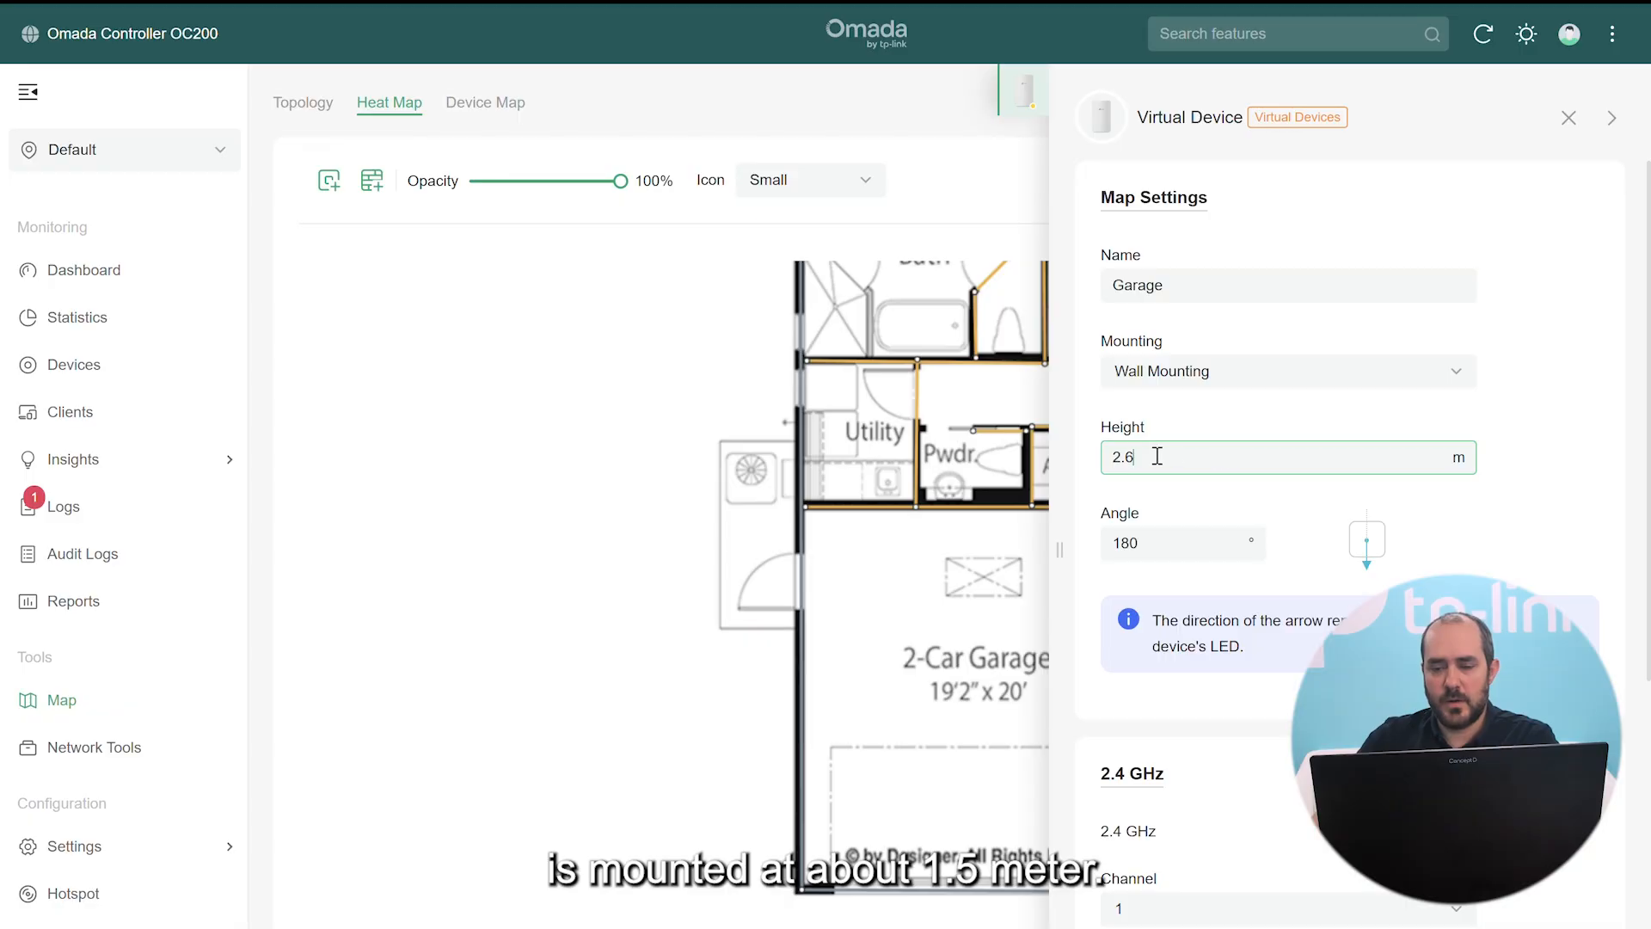
type("105")
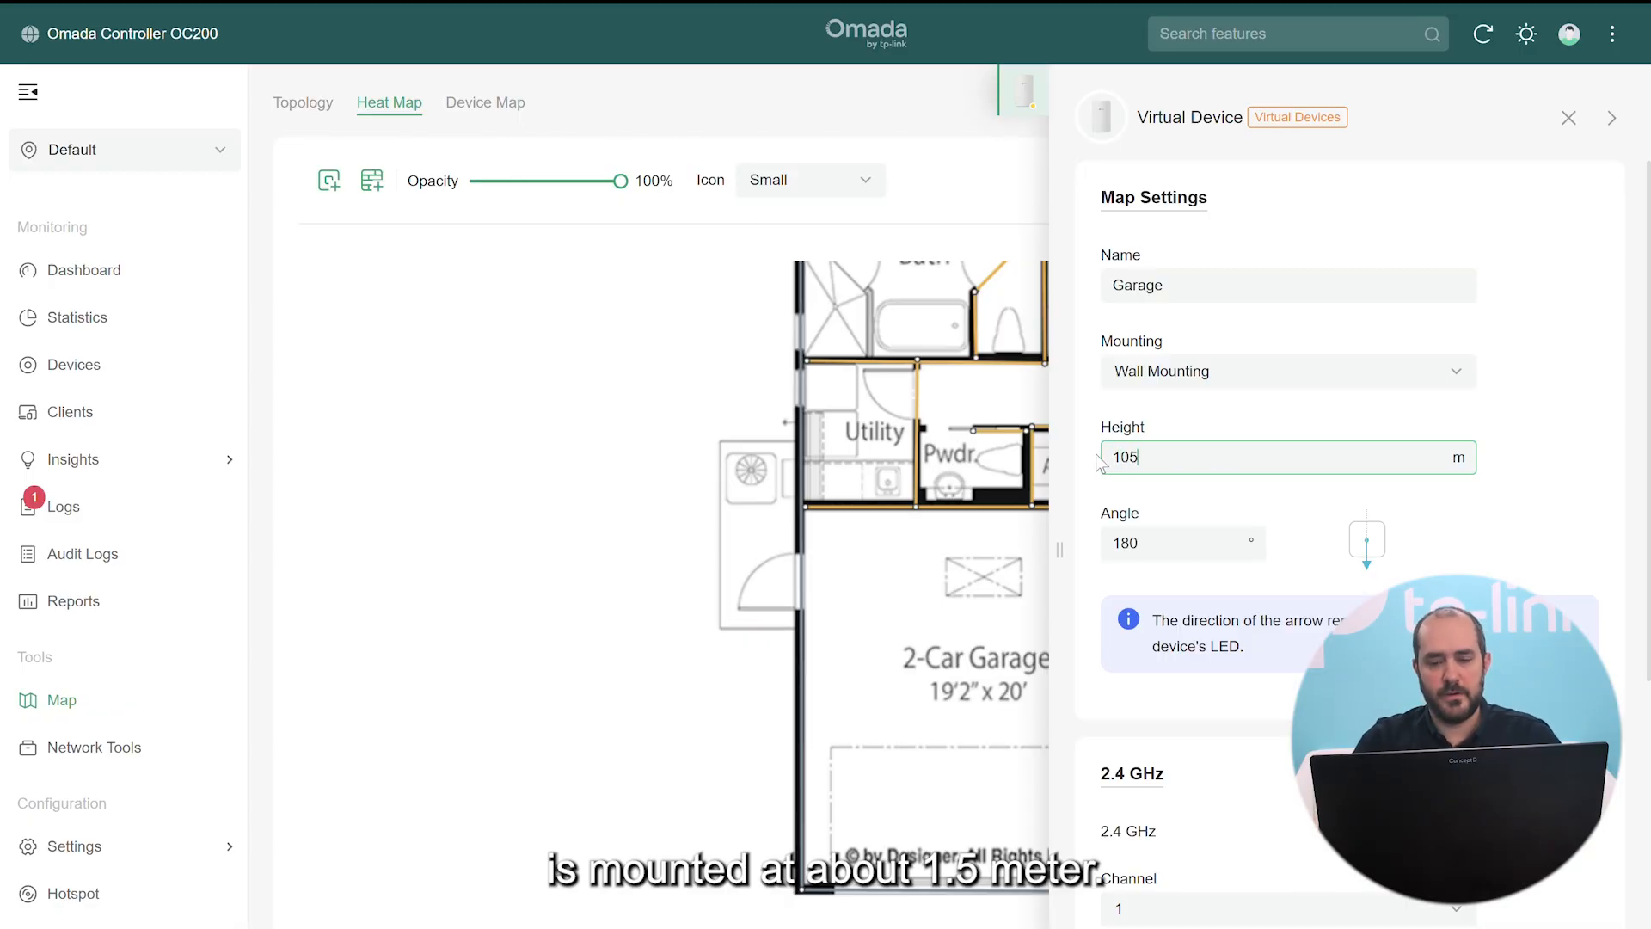
key("BackSpace")
key("BackSpace")
key("BackSpace")
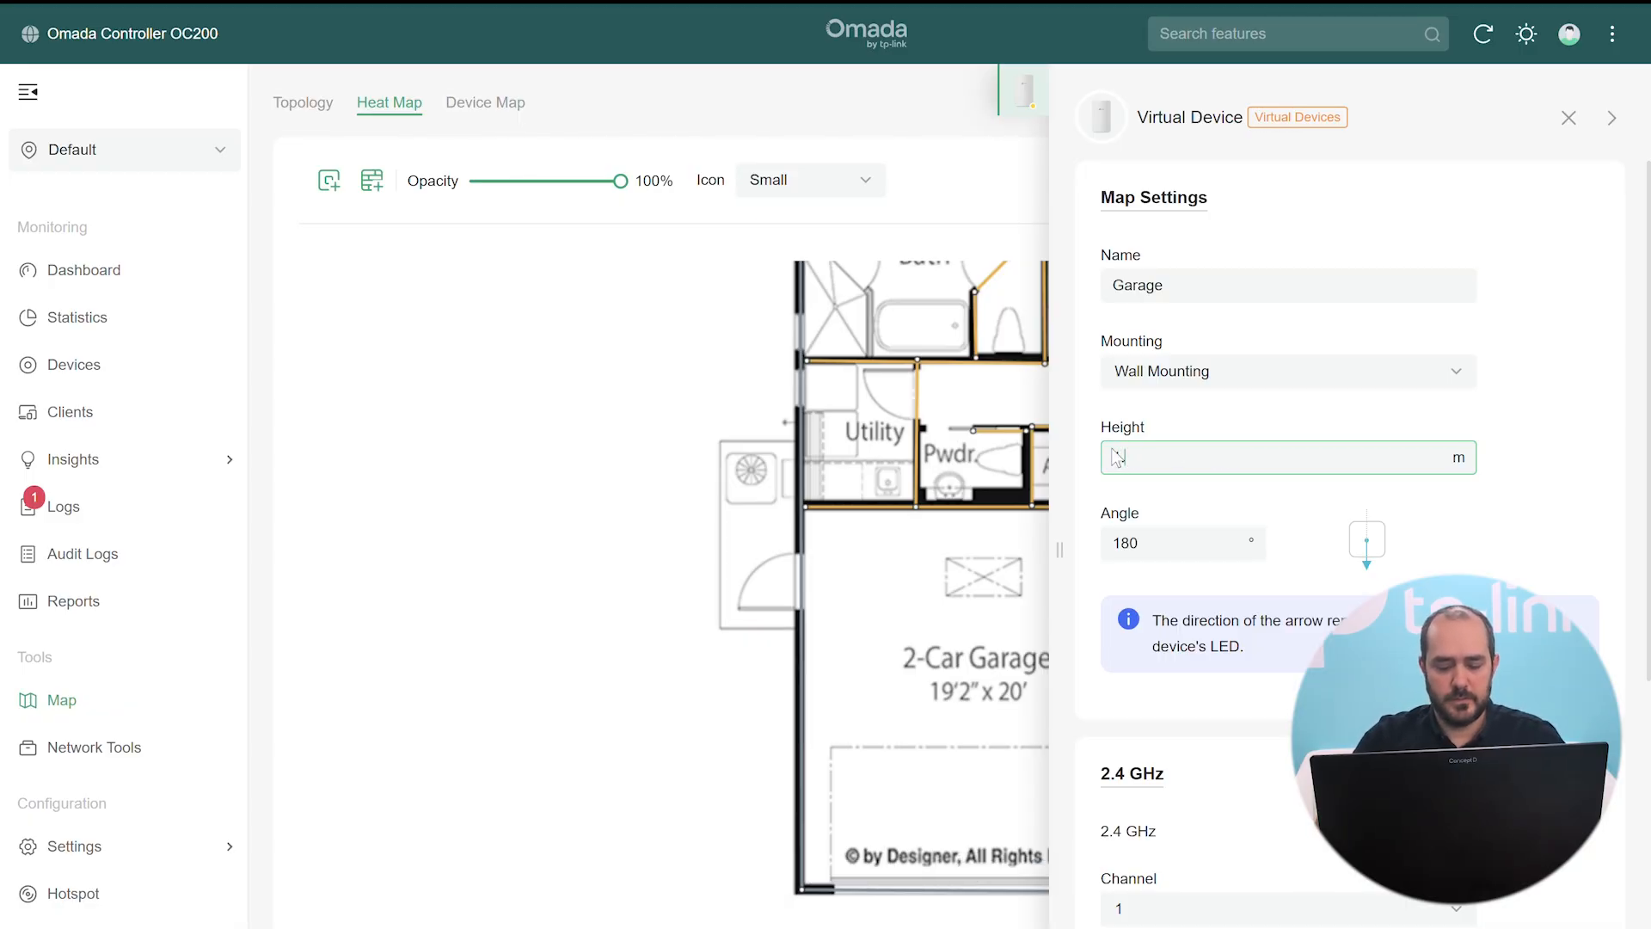
type("1.5")
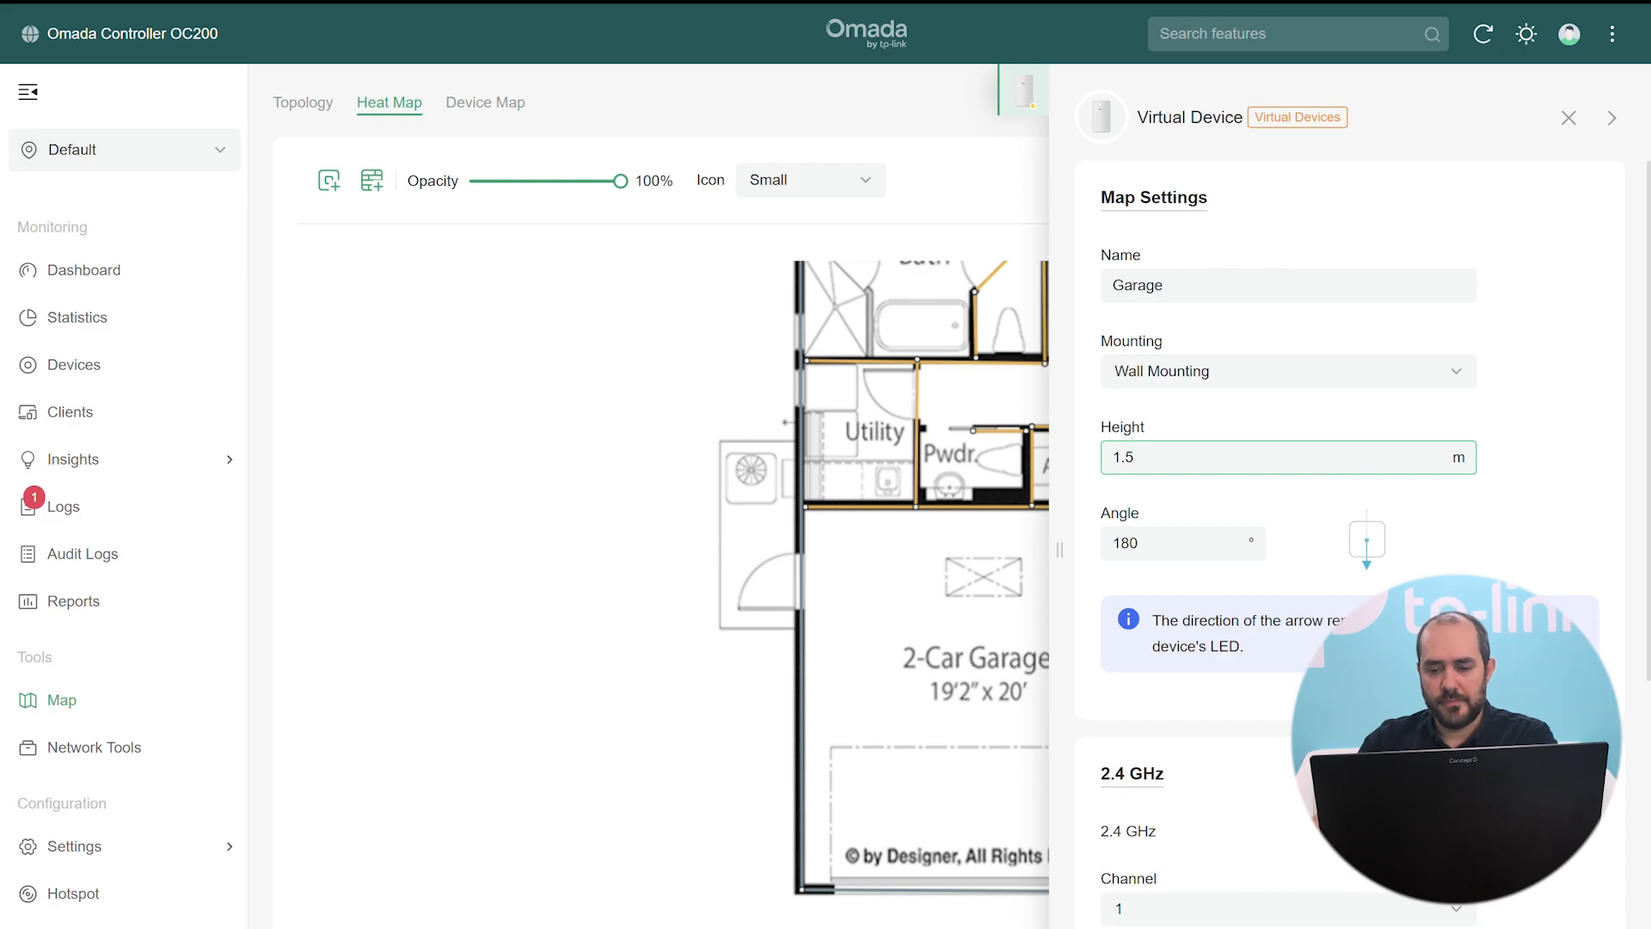
scroll(1359, 557, "down", 1)
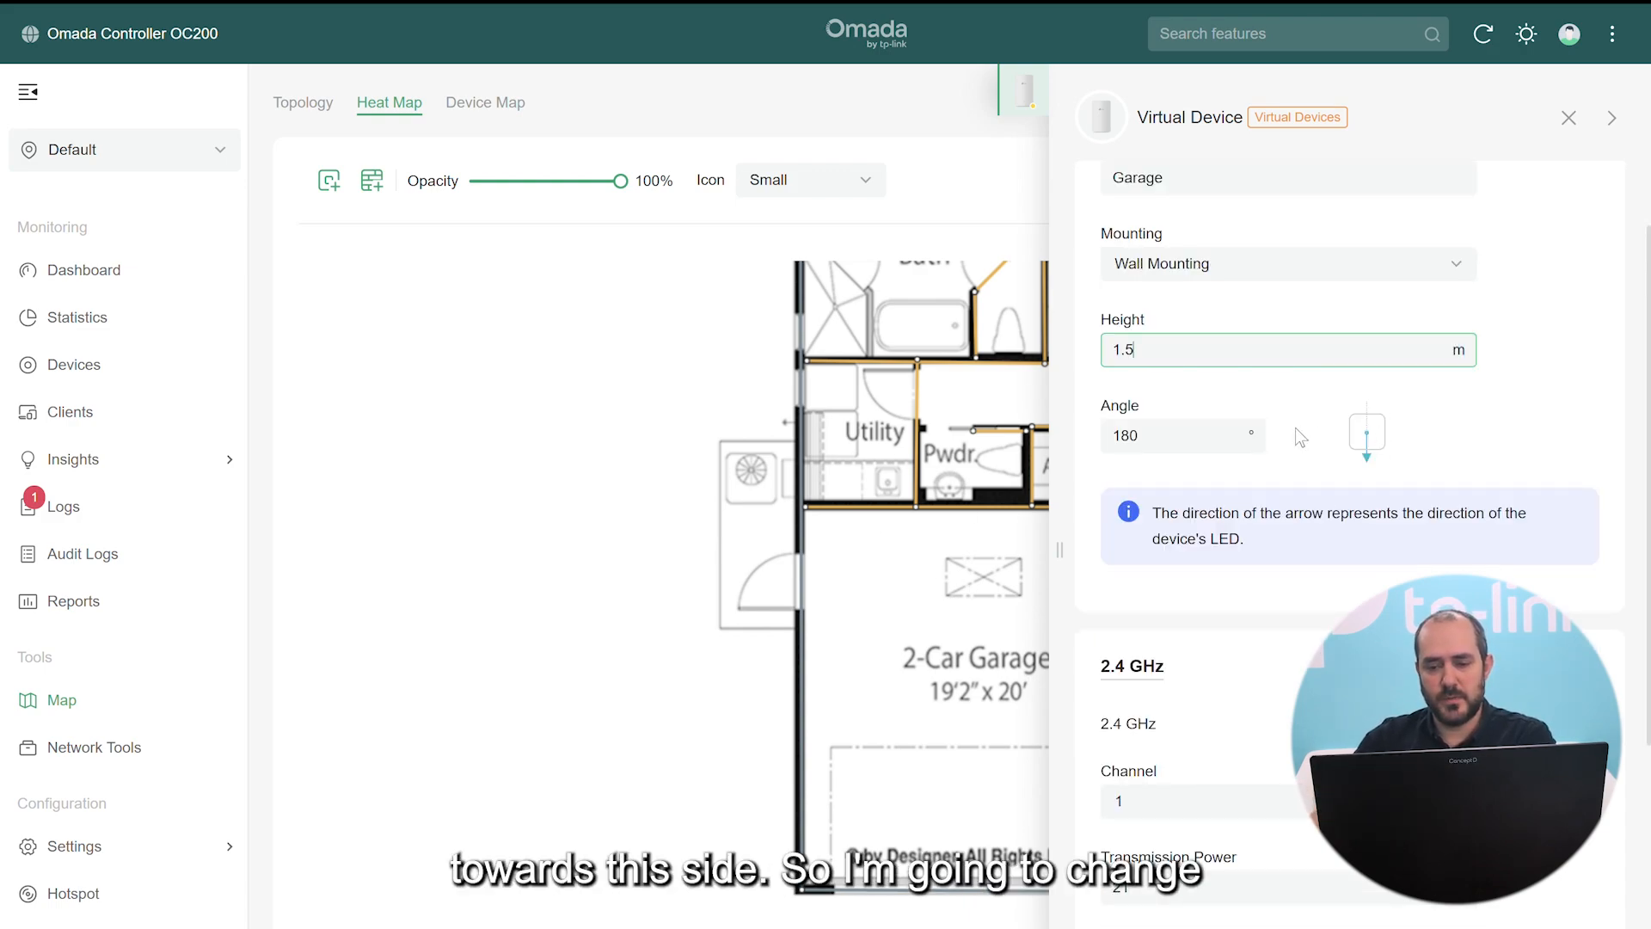
key("Tab")
type("27")
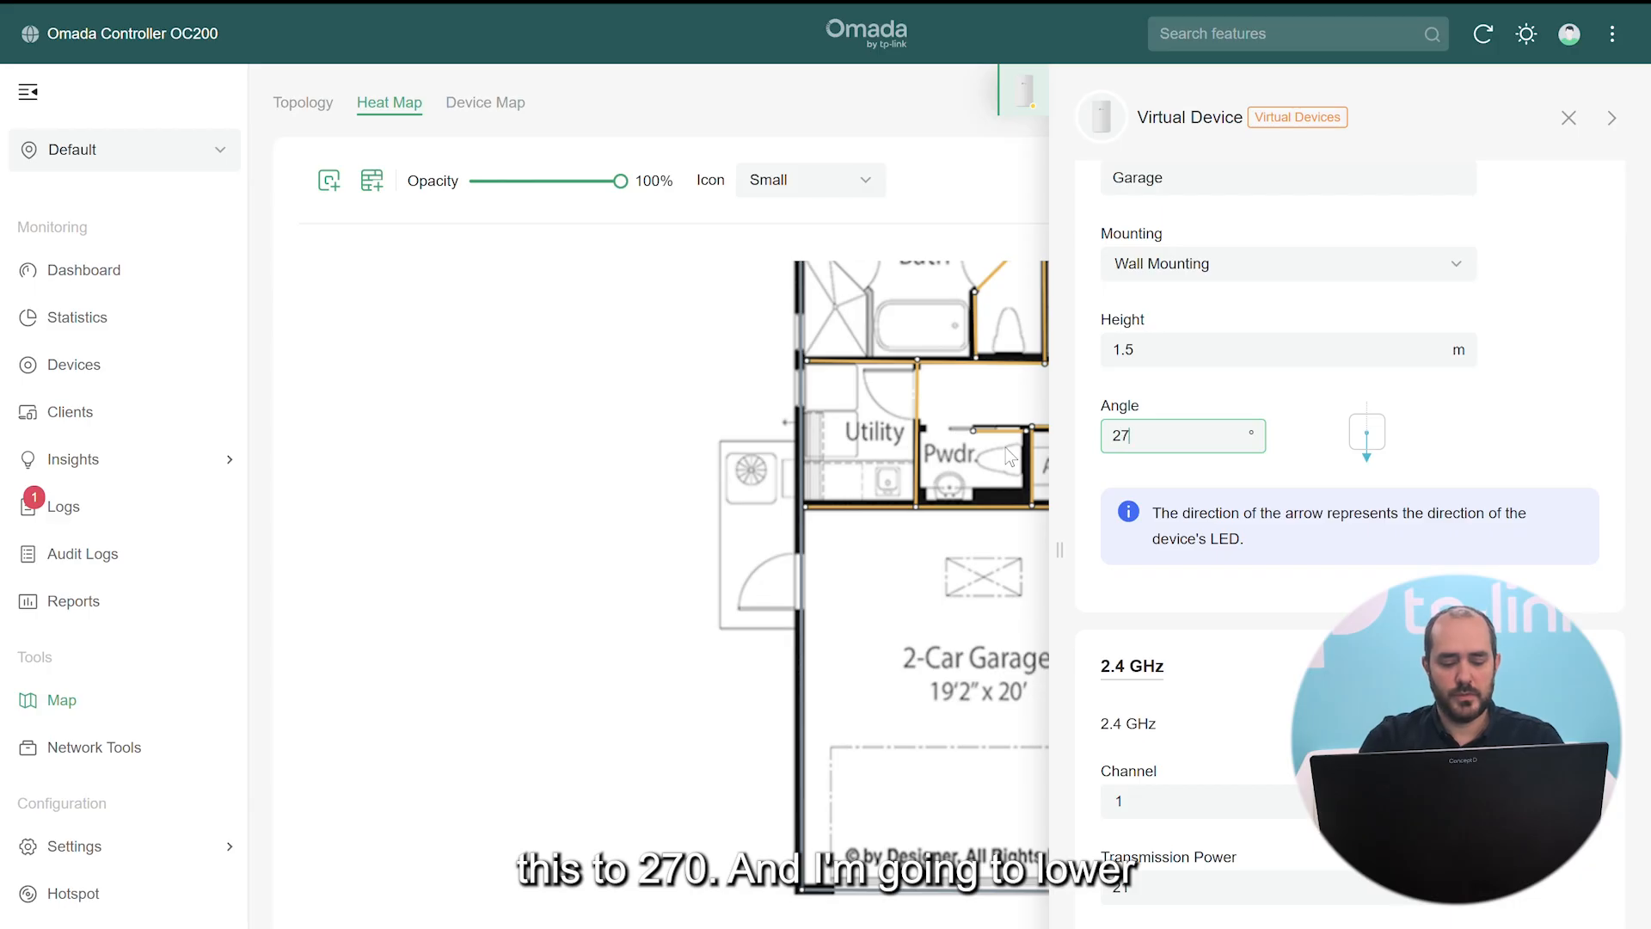
scroll(1204, 551, "down", 5)
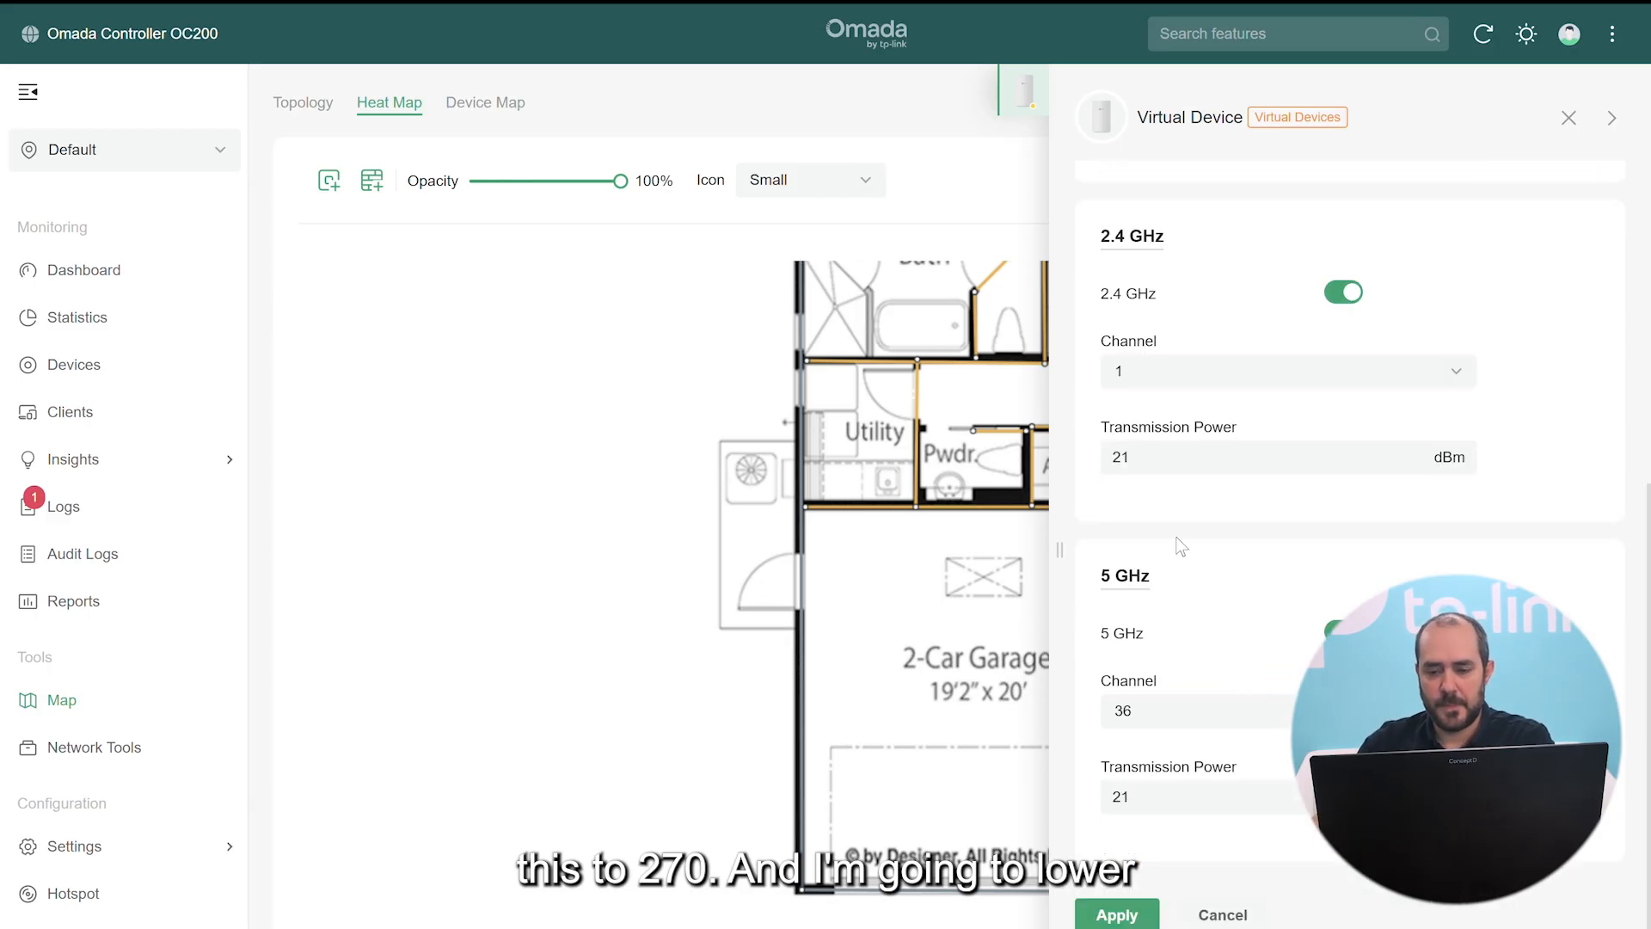
Set 2.4 GHz and 5 GHz transmission power to 17 dBm and apply the settings
left_click(1148, 448)
left_click_drag(1148, 448, 1075, 434)
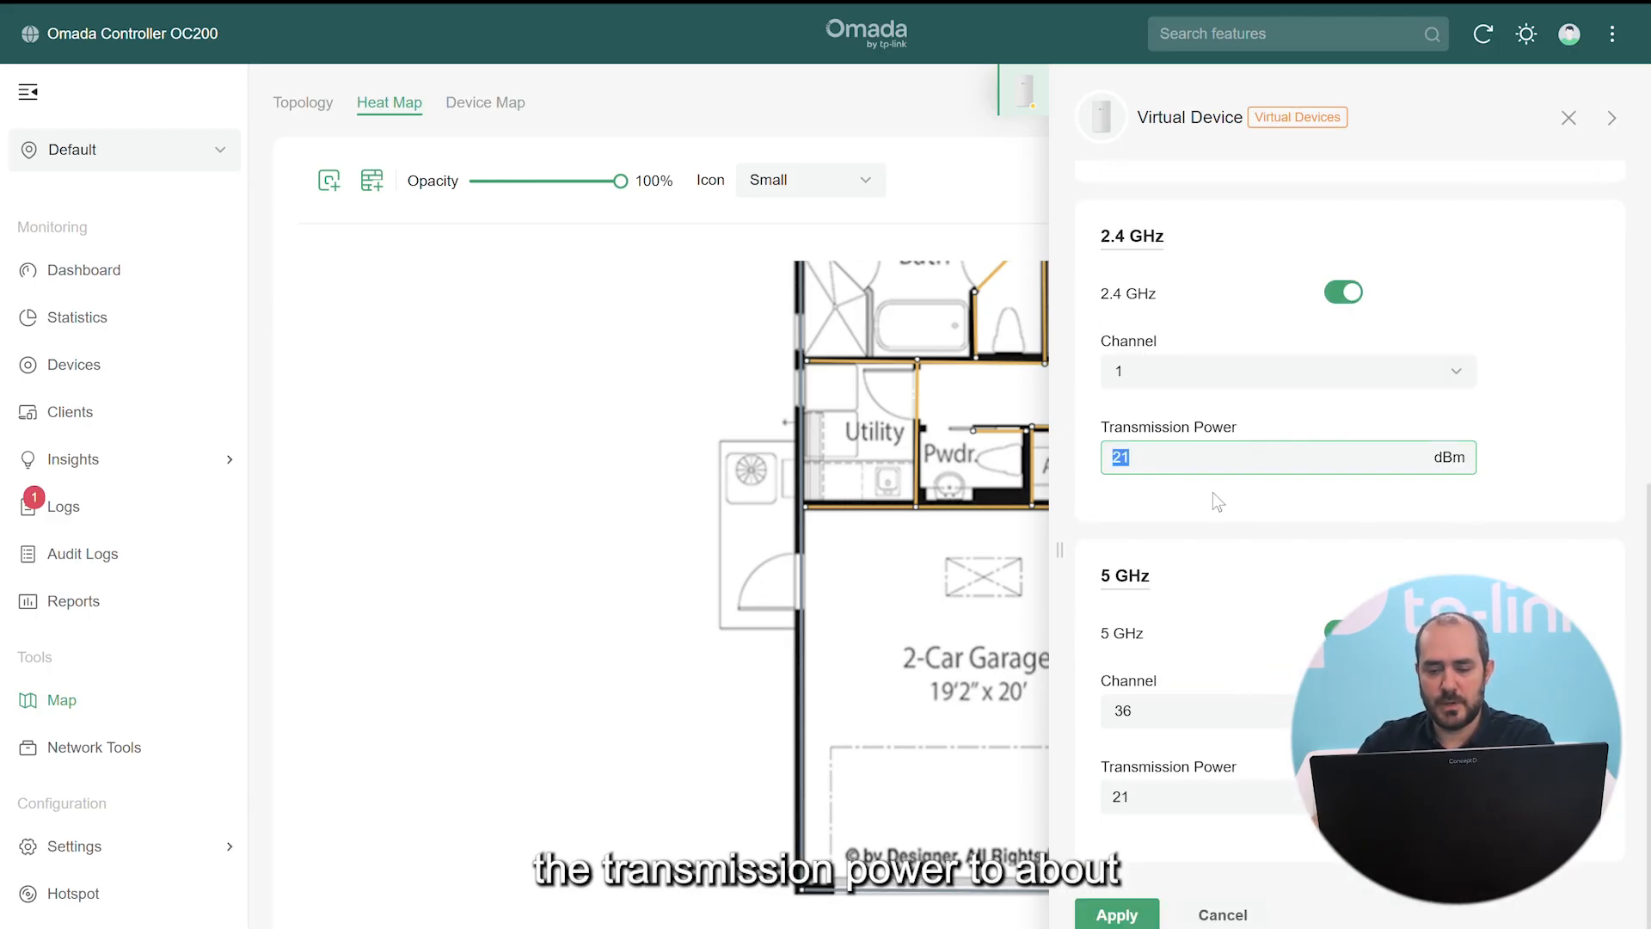
type("17")
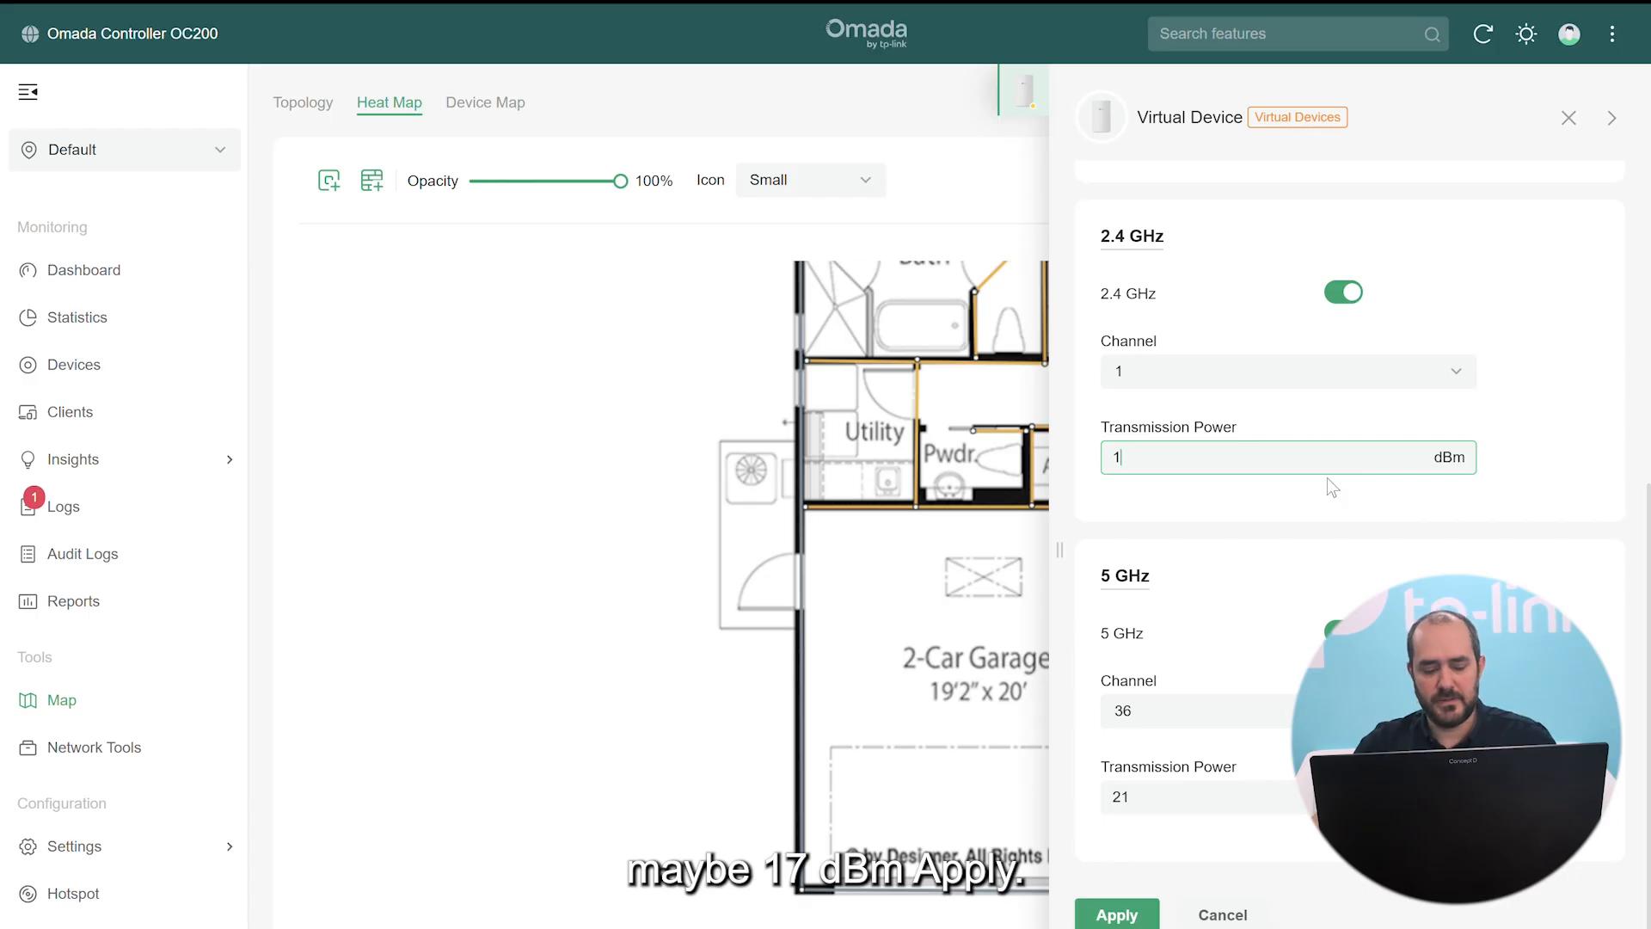
left_click_drag(1138, 798, 1048, 786)
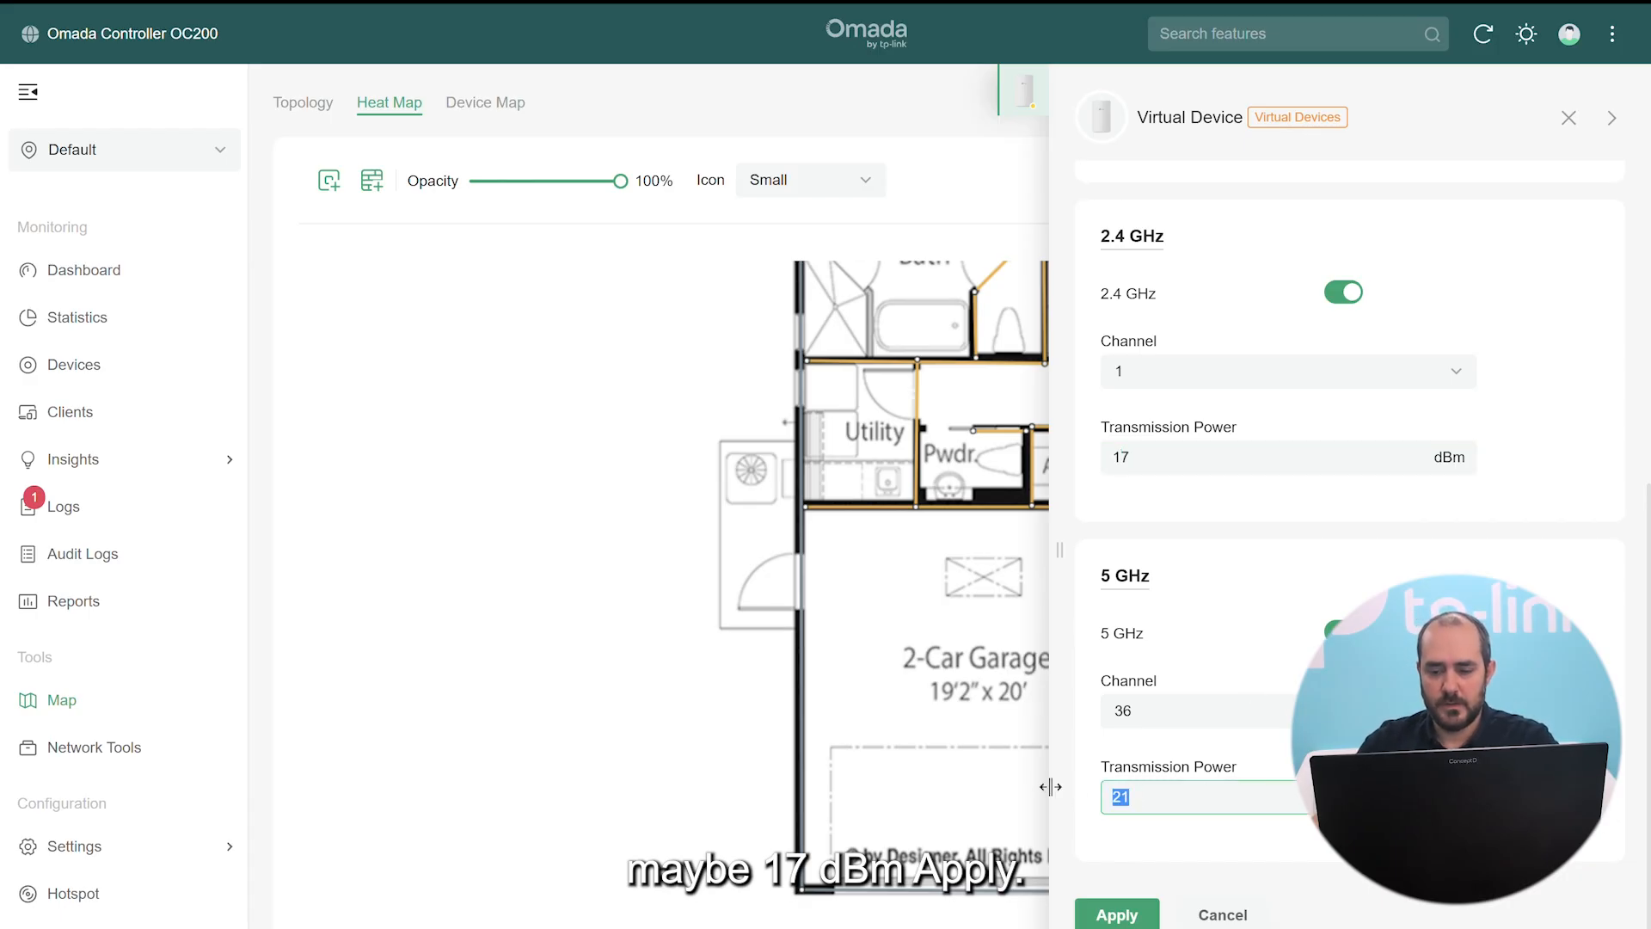
type("17")
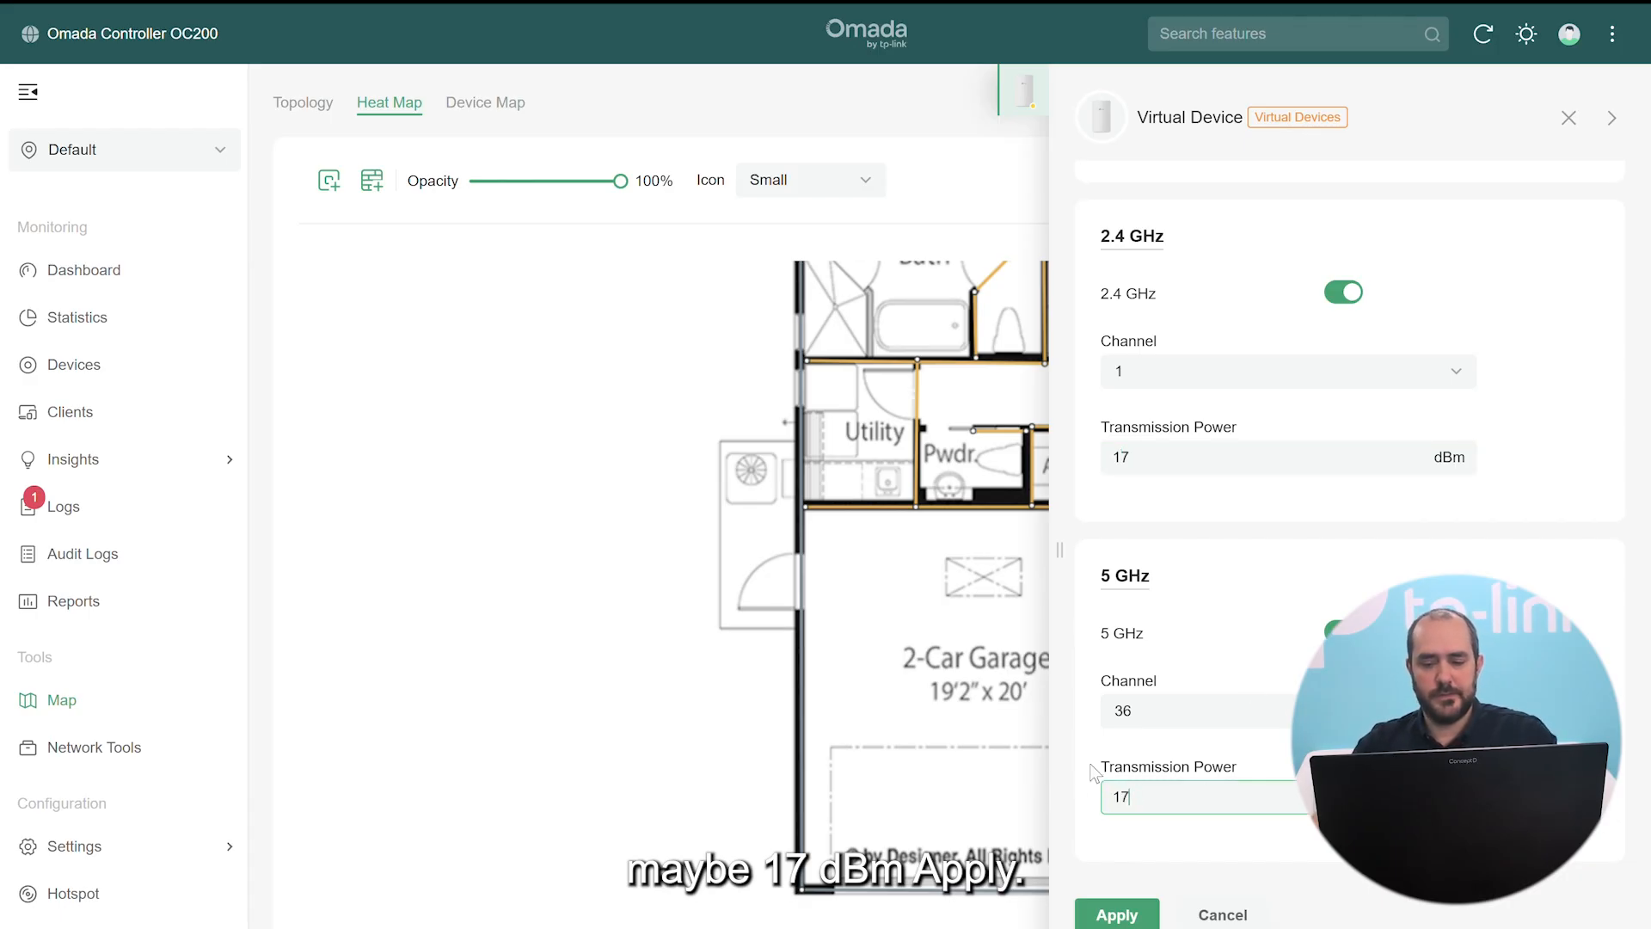
scroll(1101, 826, "down", 1)
left_click(1123, 876)
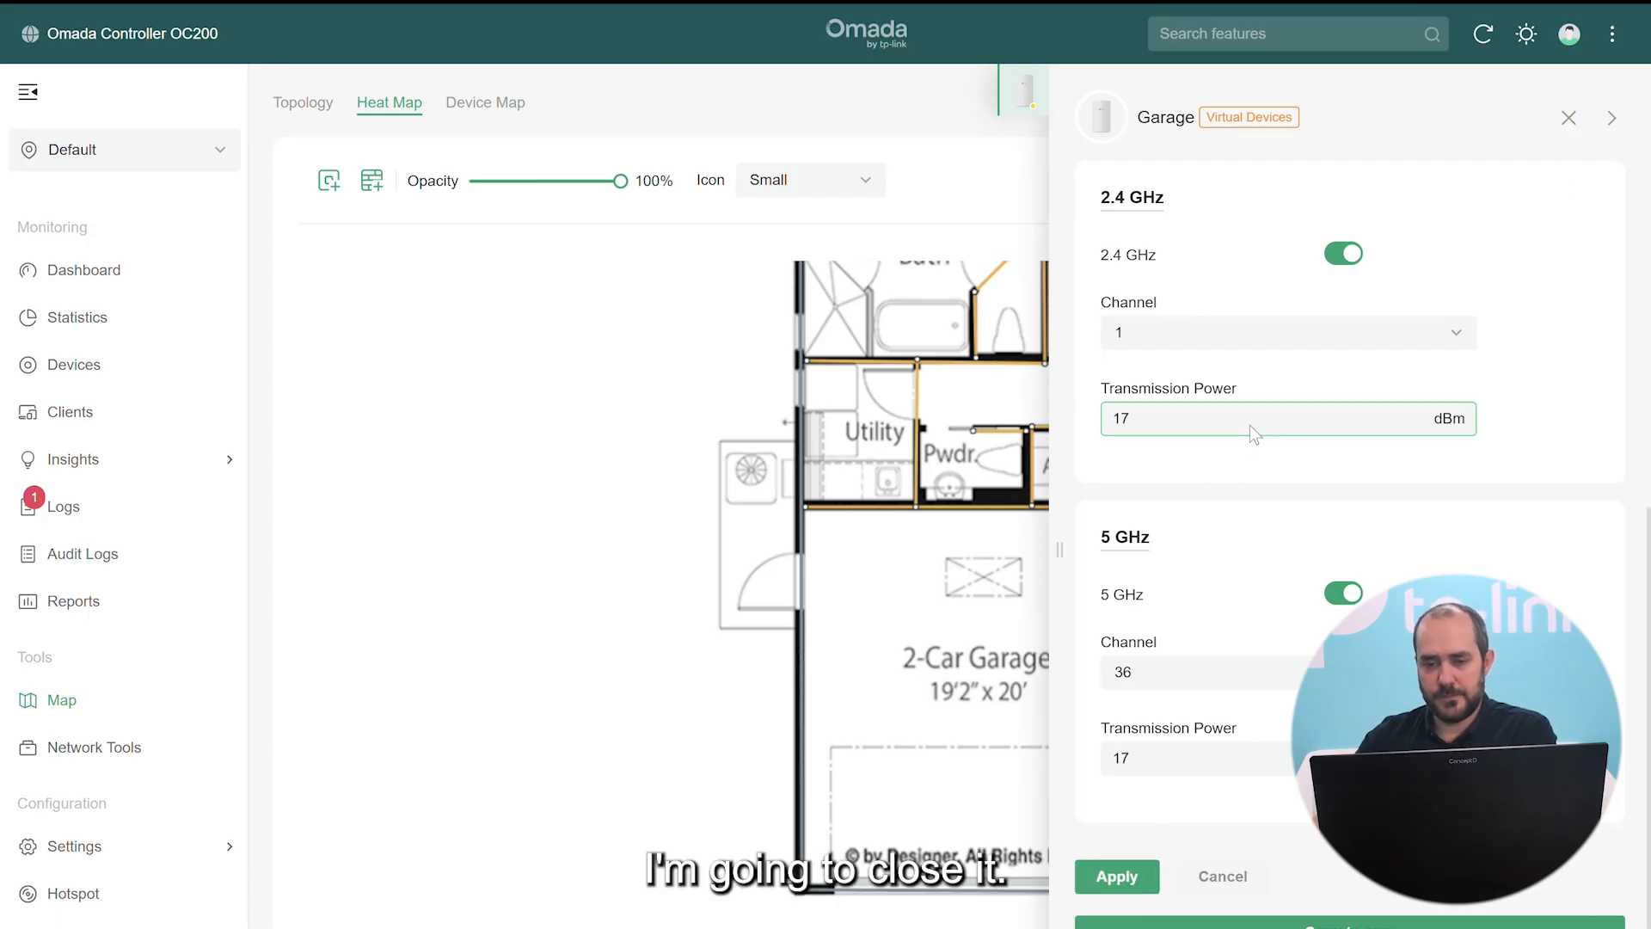
left_click(1569, 118)
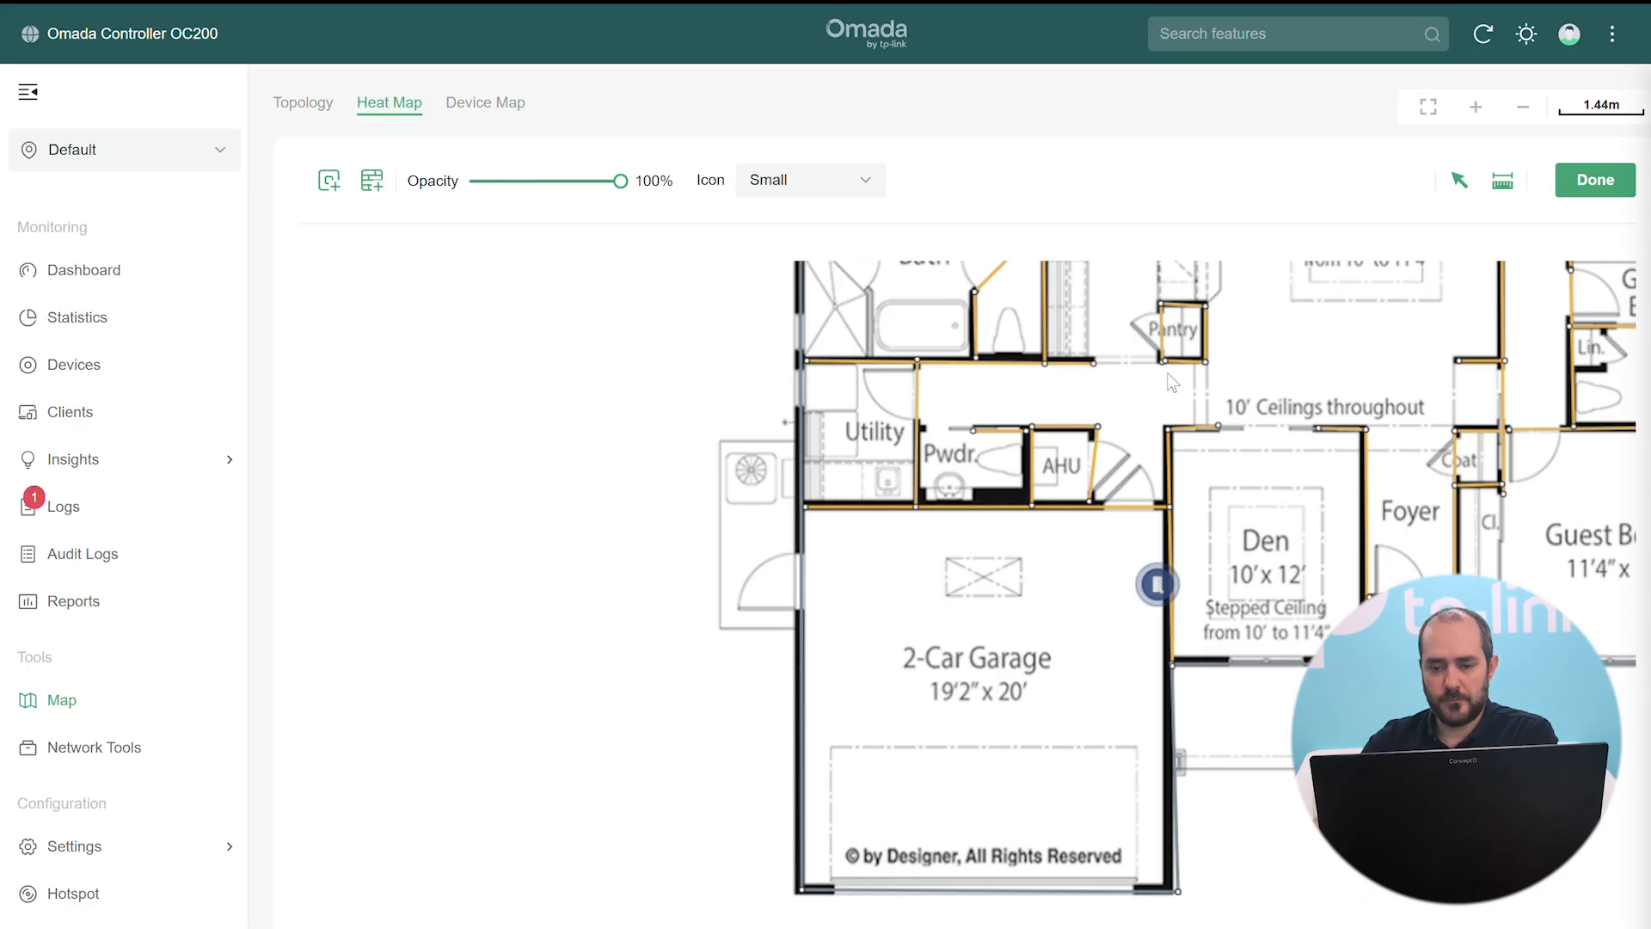
Simulate coverage for the Great Room and Garage APs, check signal strength, then return to editing
scroll(1168, 373, "down", 3)
left_click_drag(820, 514, 894, 604)
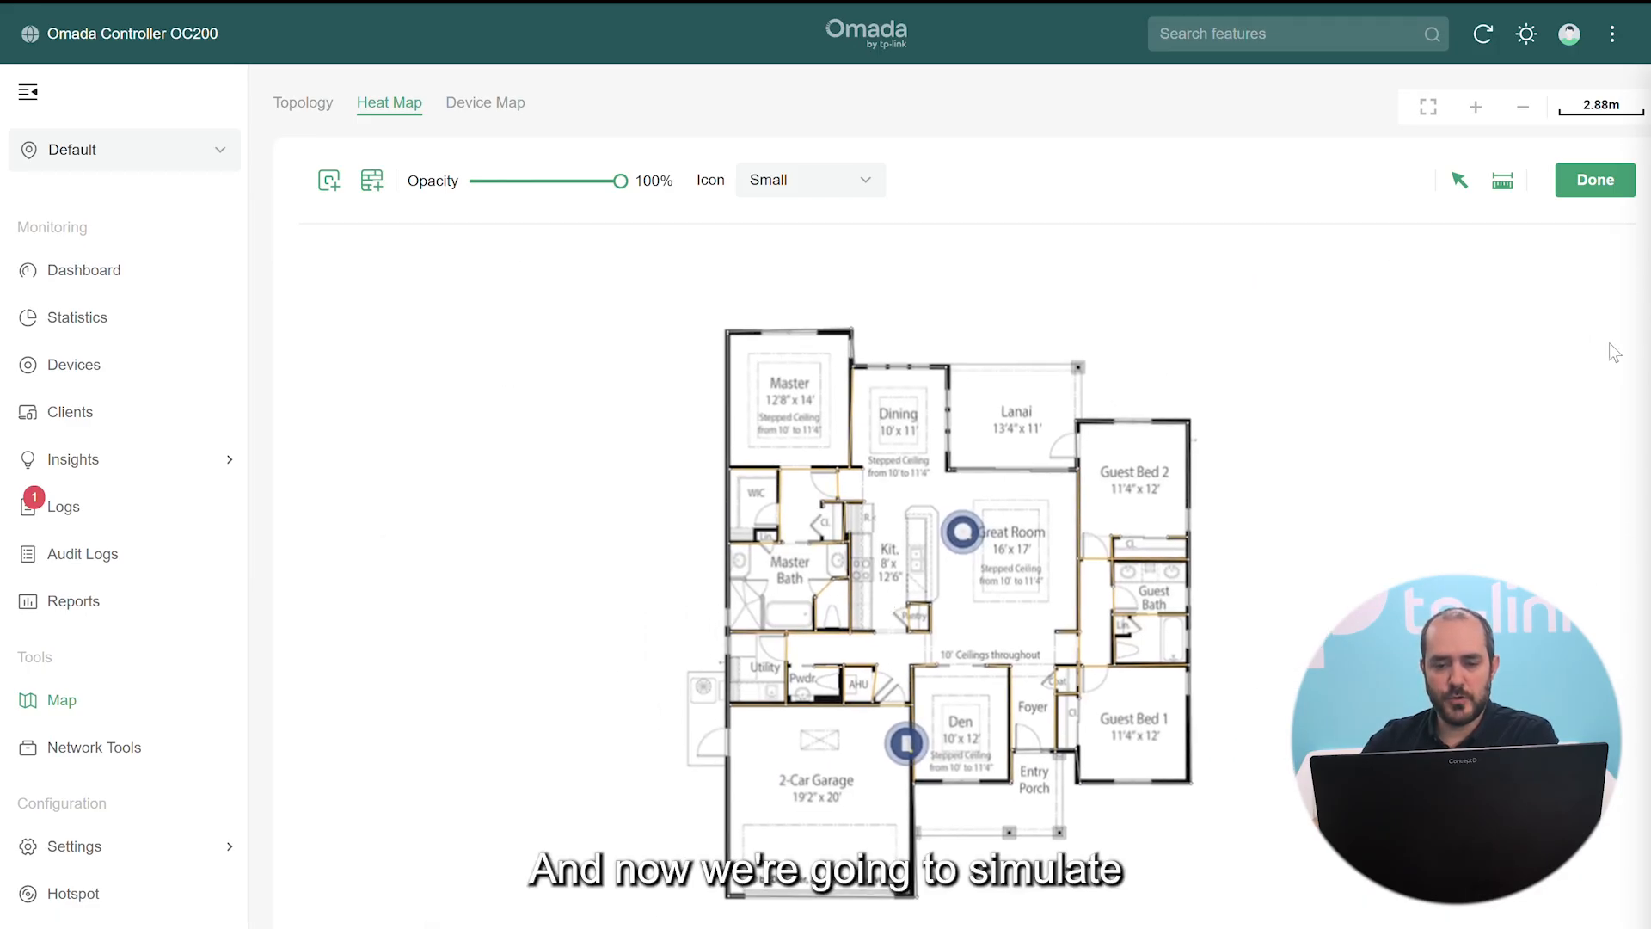
left_click(1585, 188)
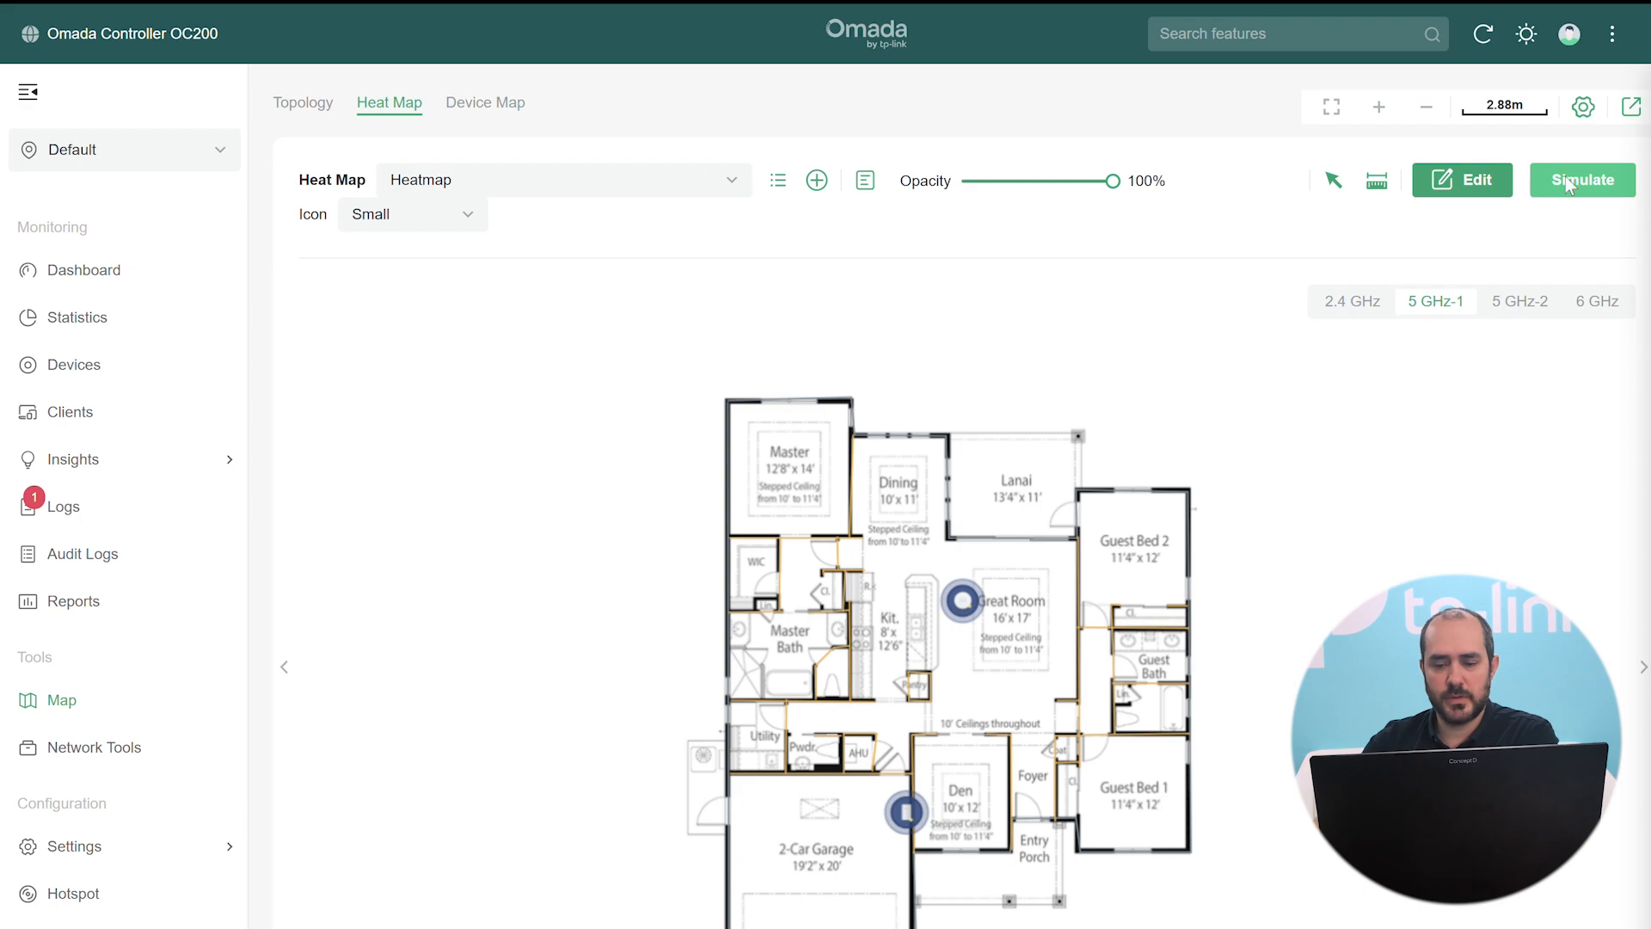
left_click(1565, 179)
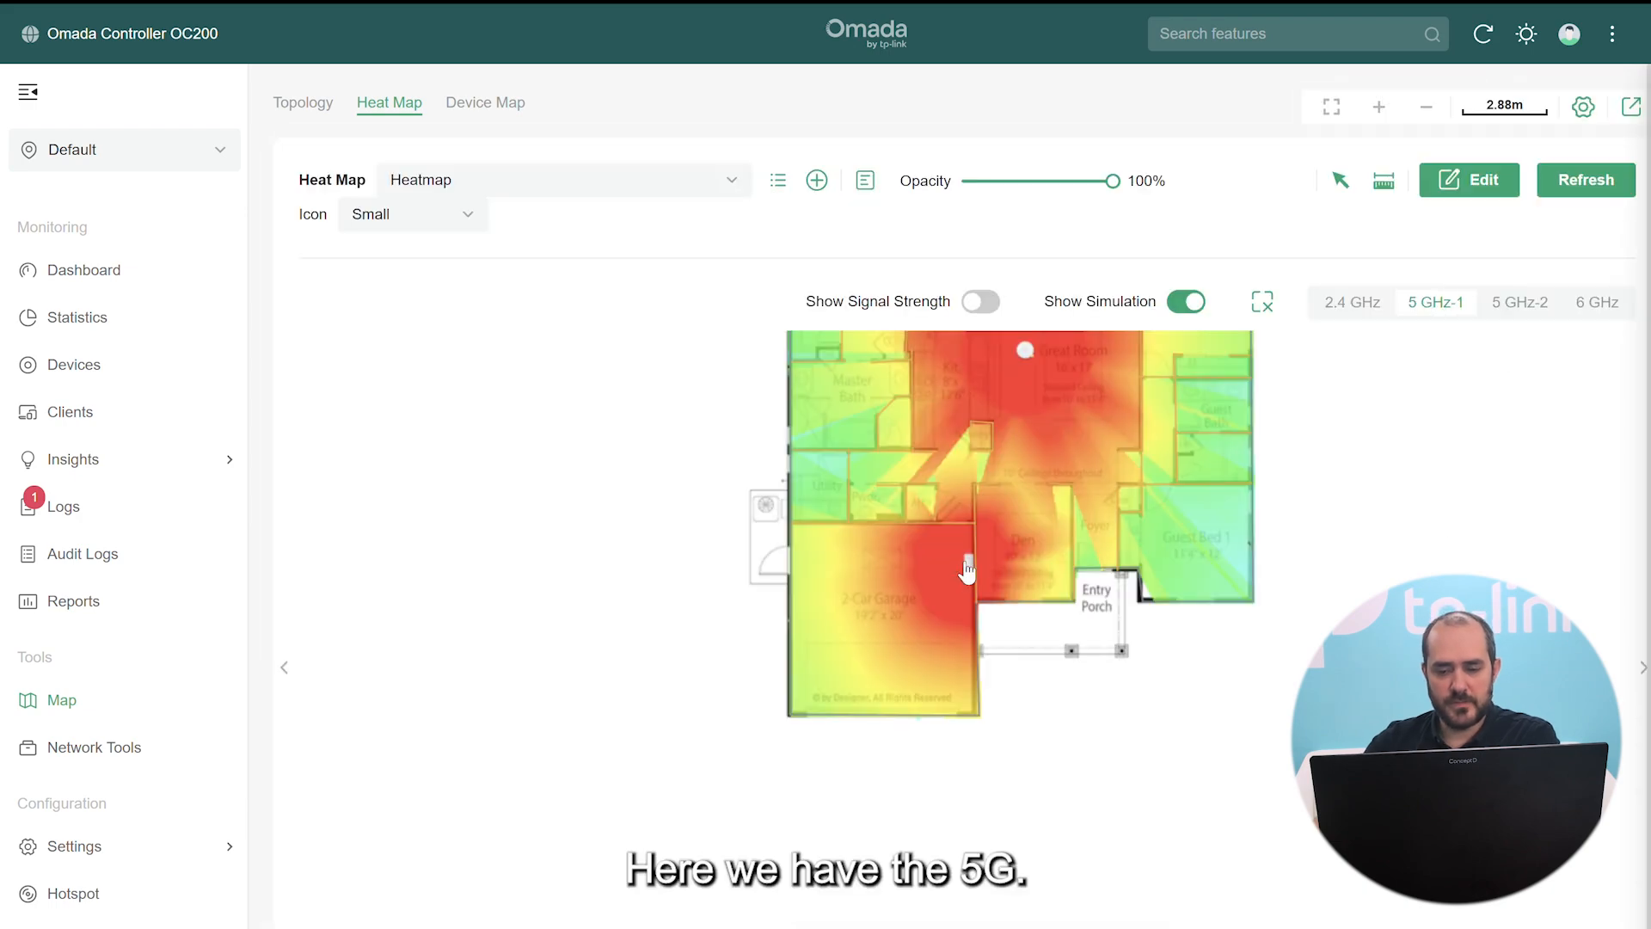
left_click_drag(1386, 414, 1381, 555)
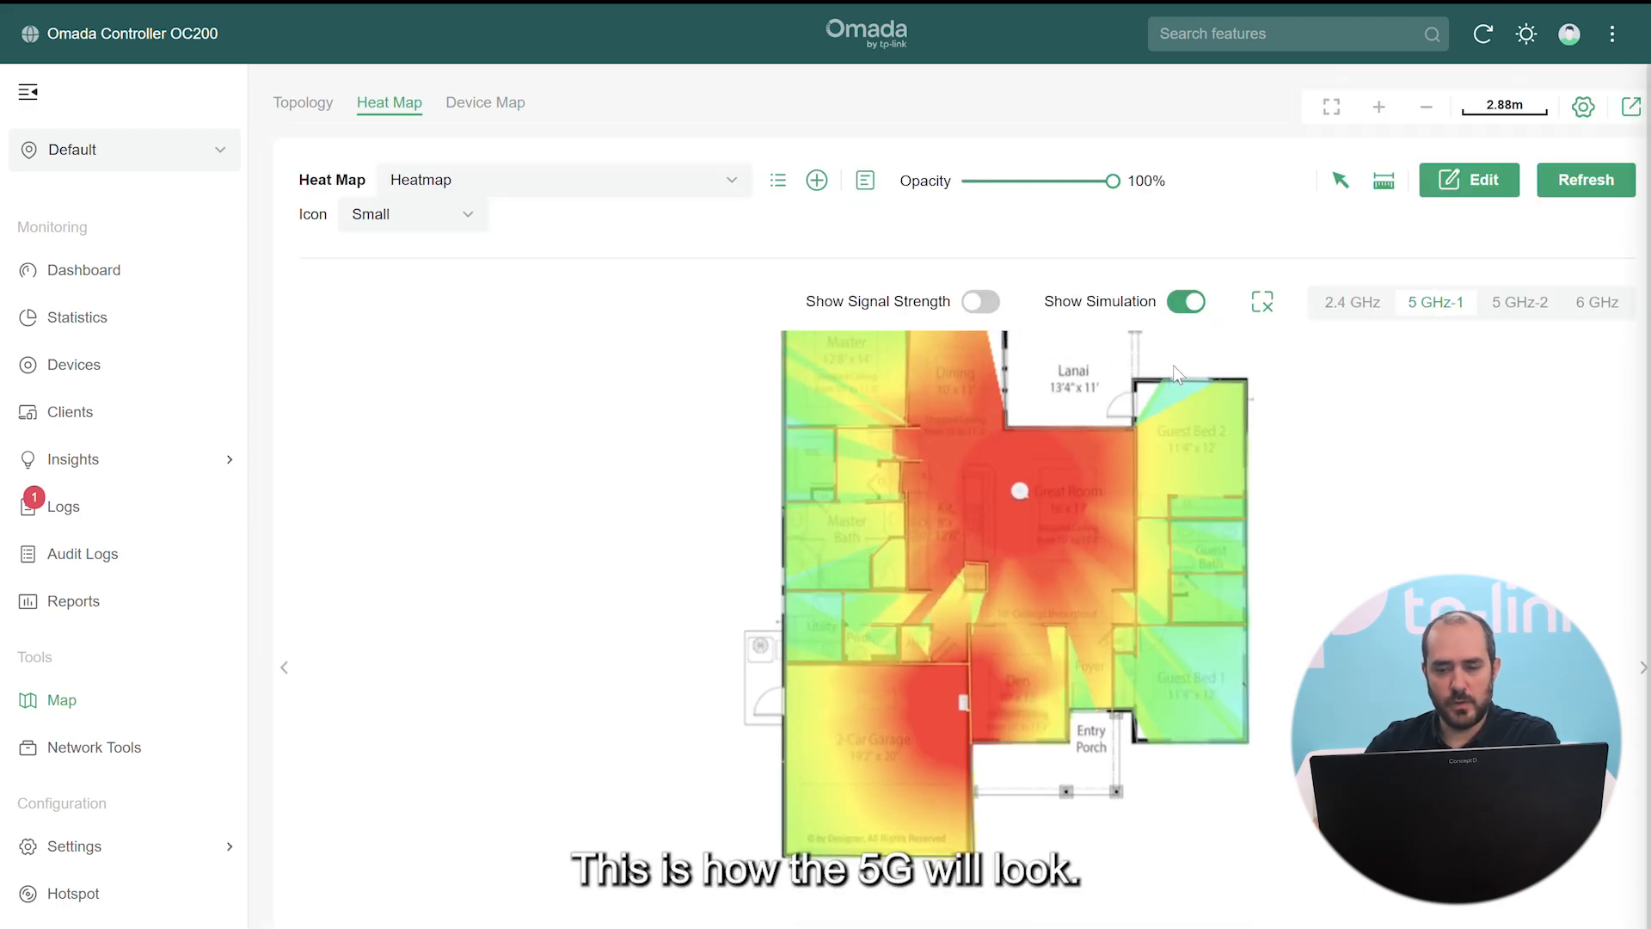
left_click(985, 303)
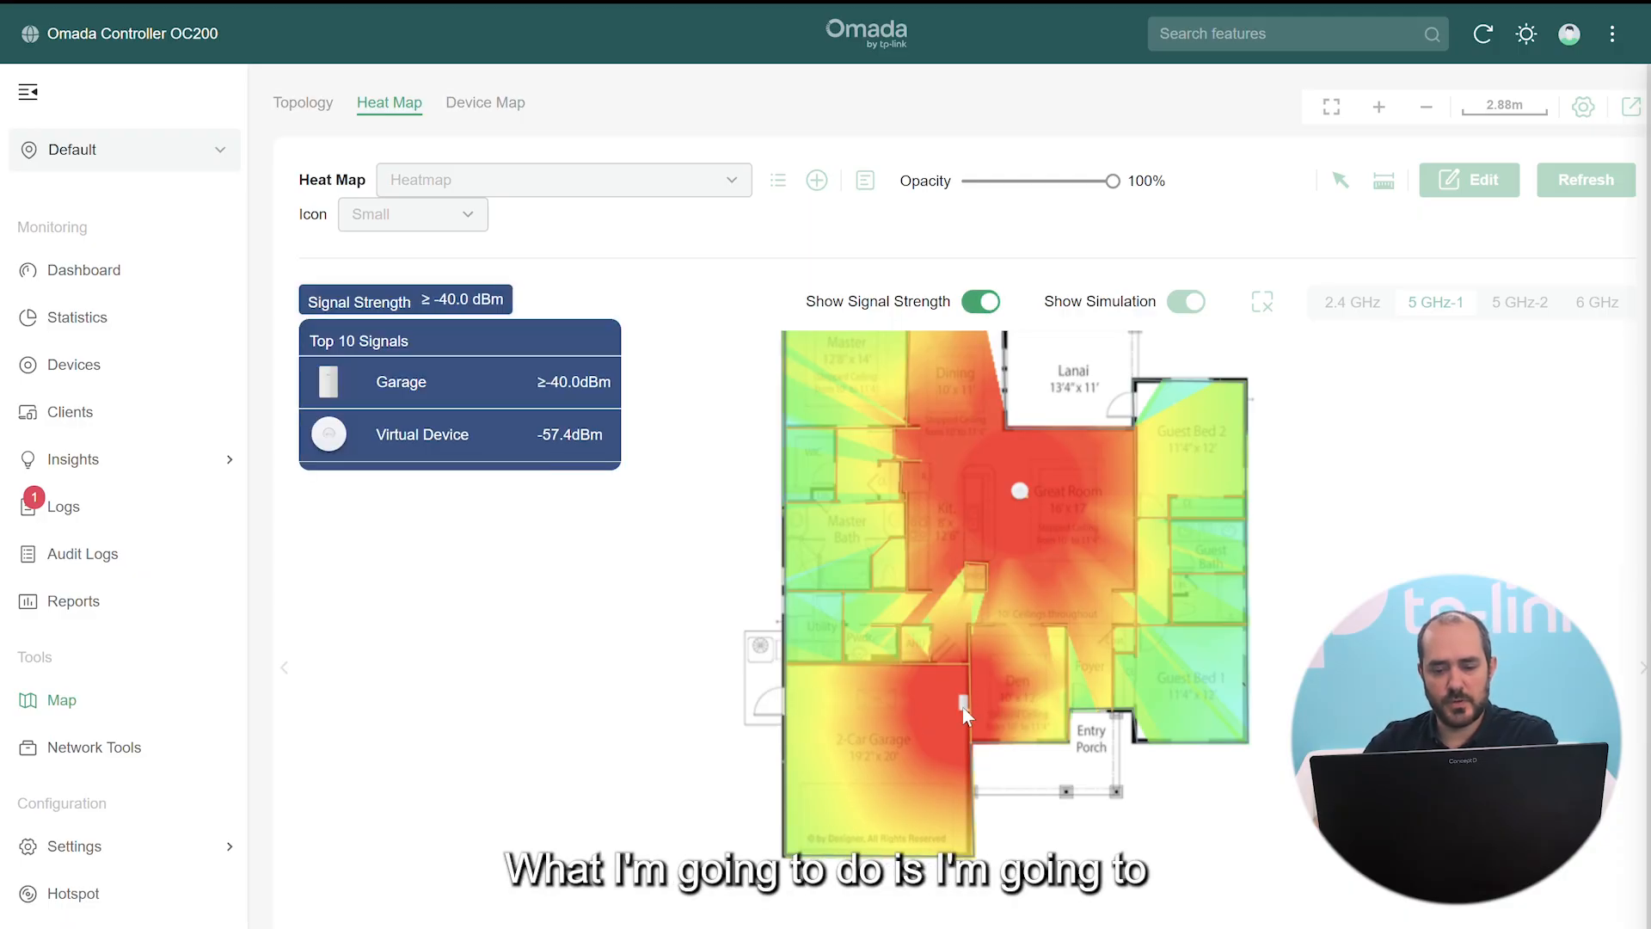
left_click(987, 302)
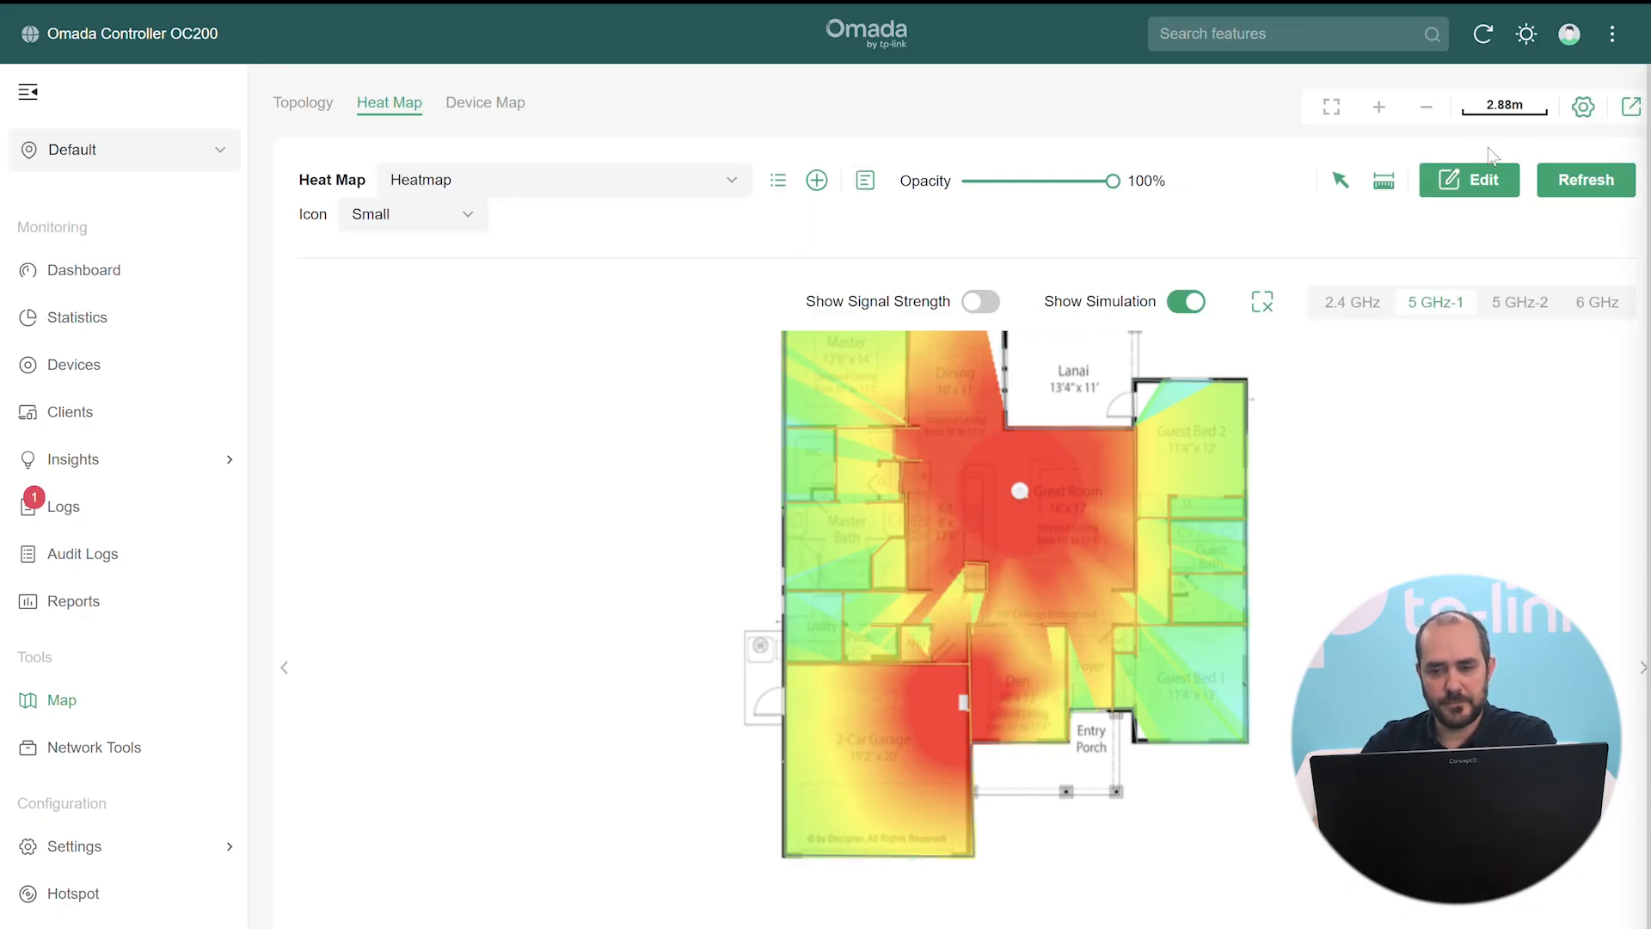
left_click(1478, 186)
Move the Garage AP onto the garage's left wall and set its angle to 90°
left_click(656, 512)
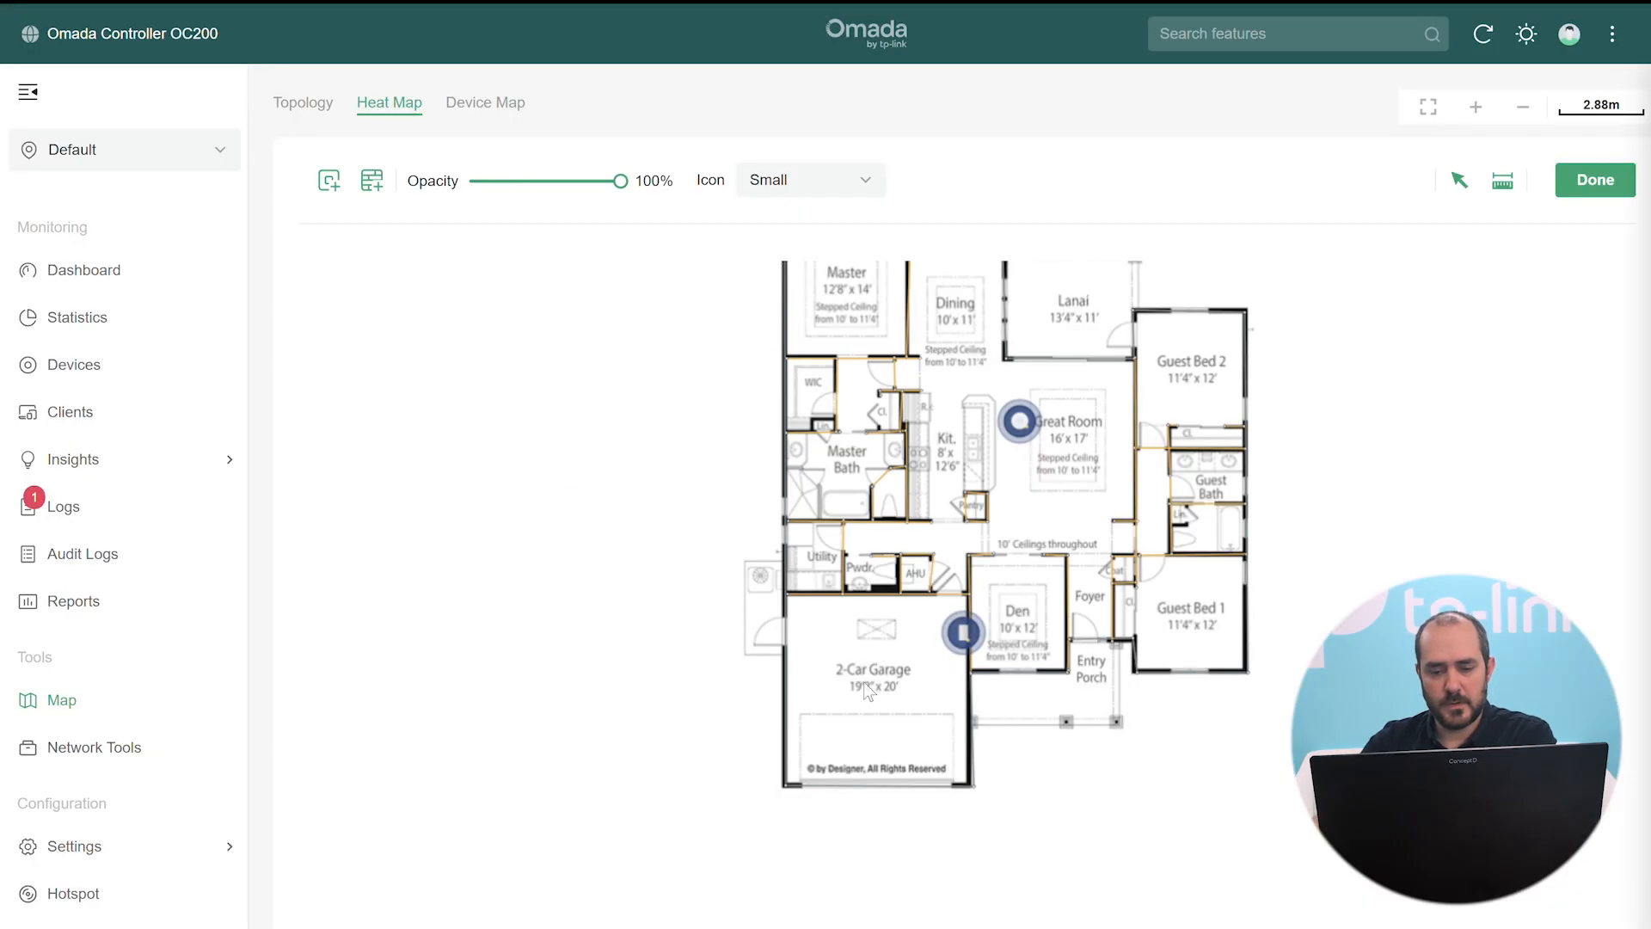
left_click_drag(961, 637, 799, 696)
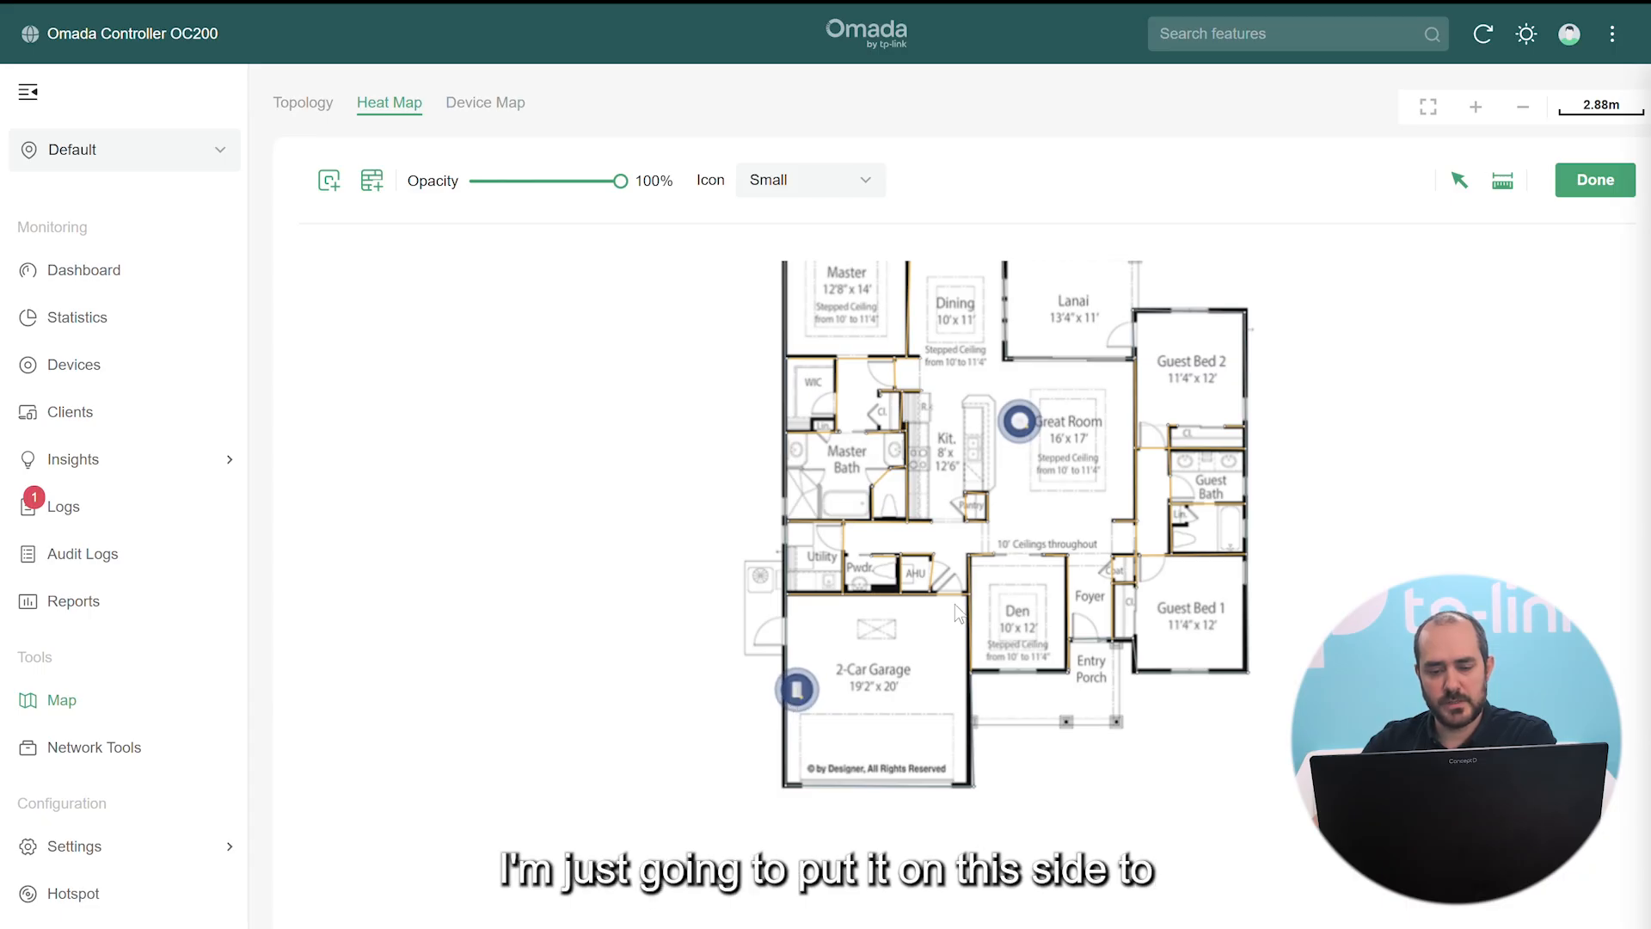
left_click(797, 689)
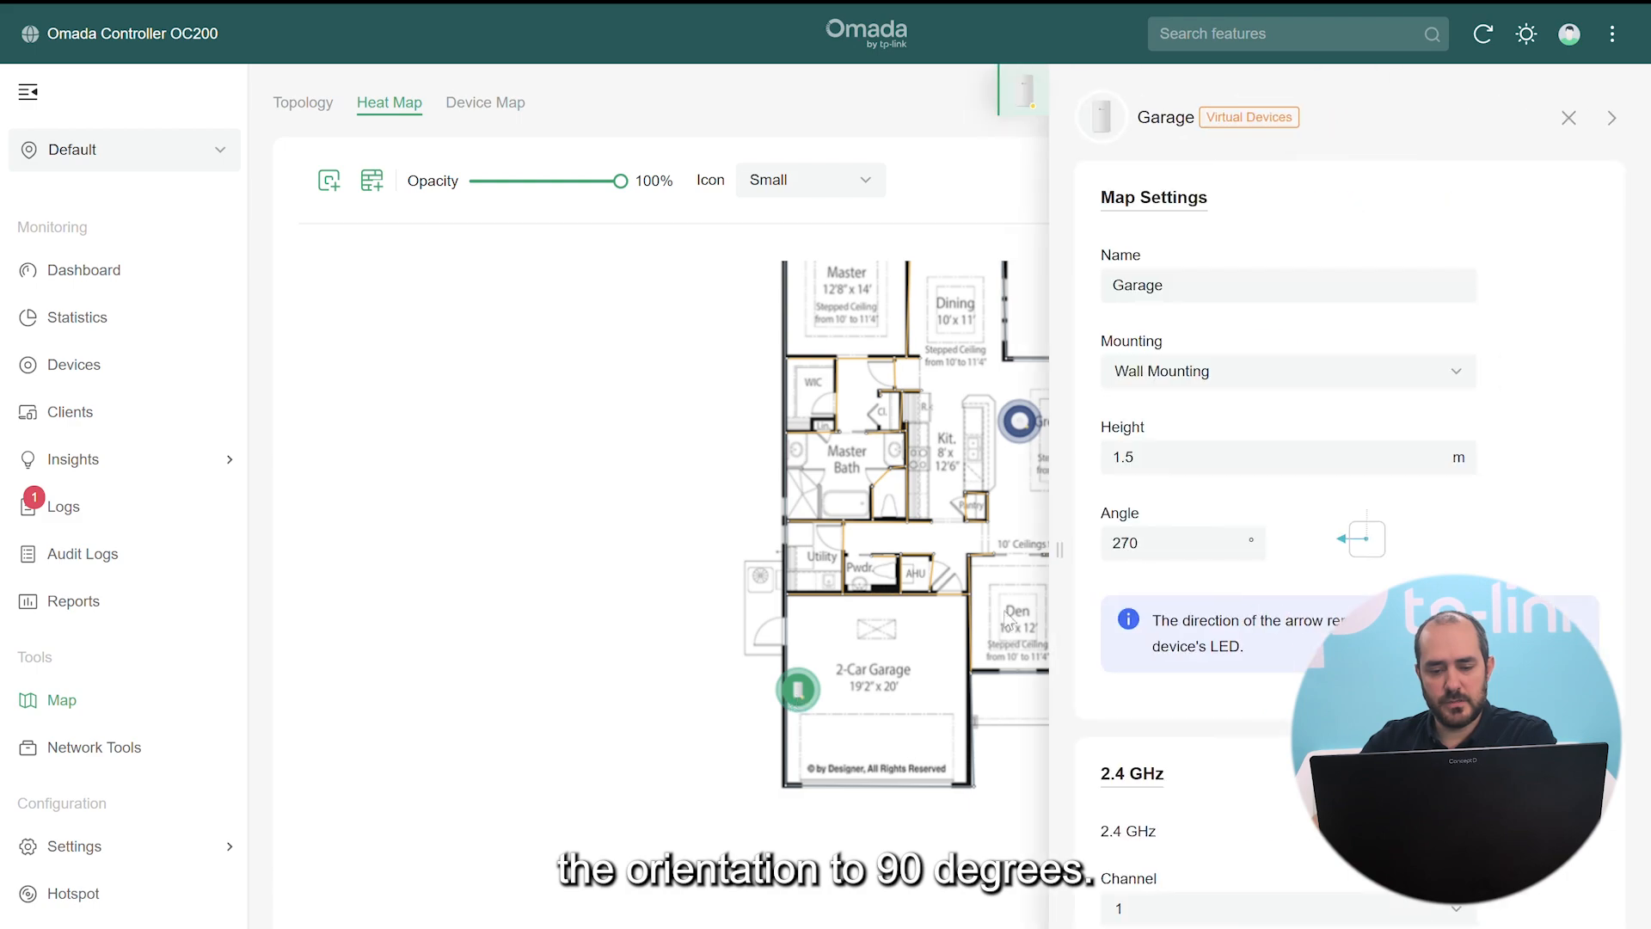
double_click(1184, 543)
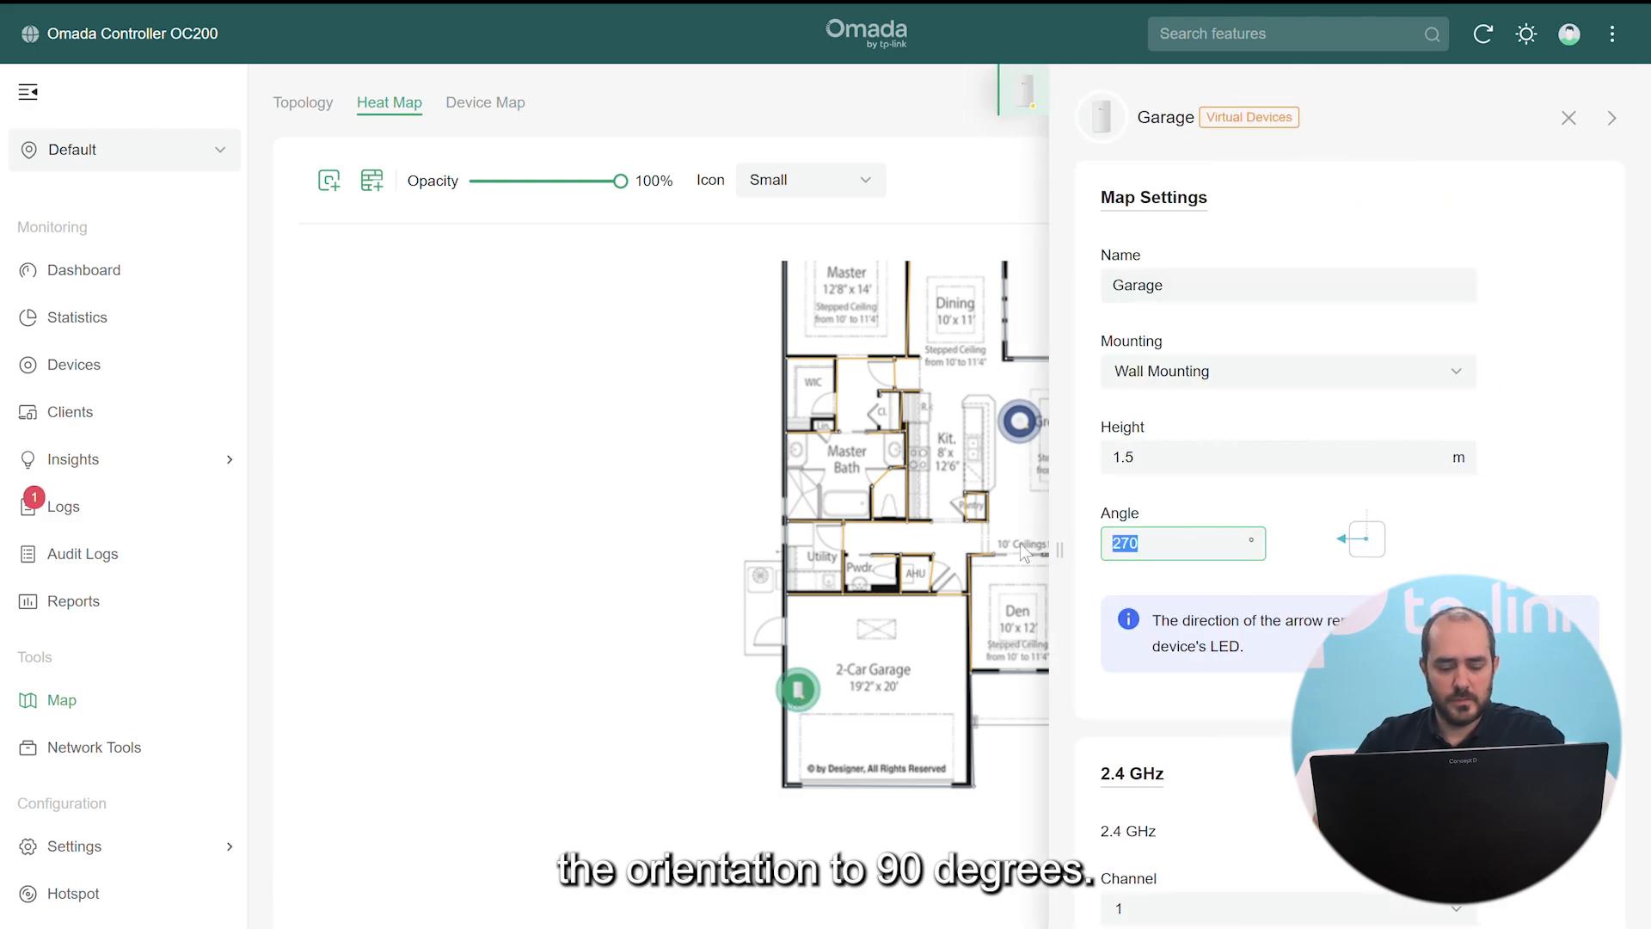
type("90")
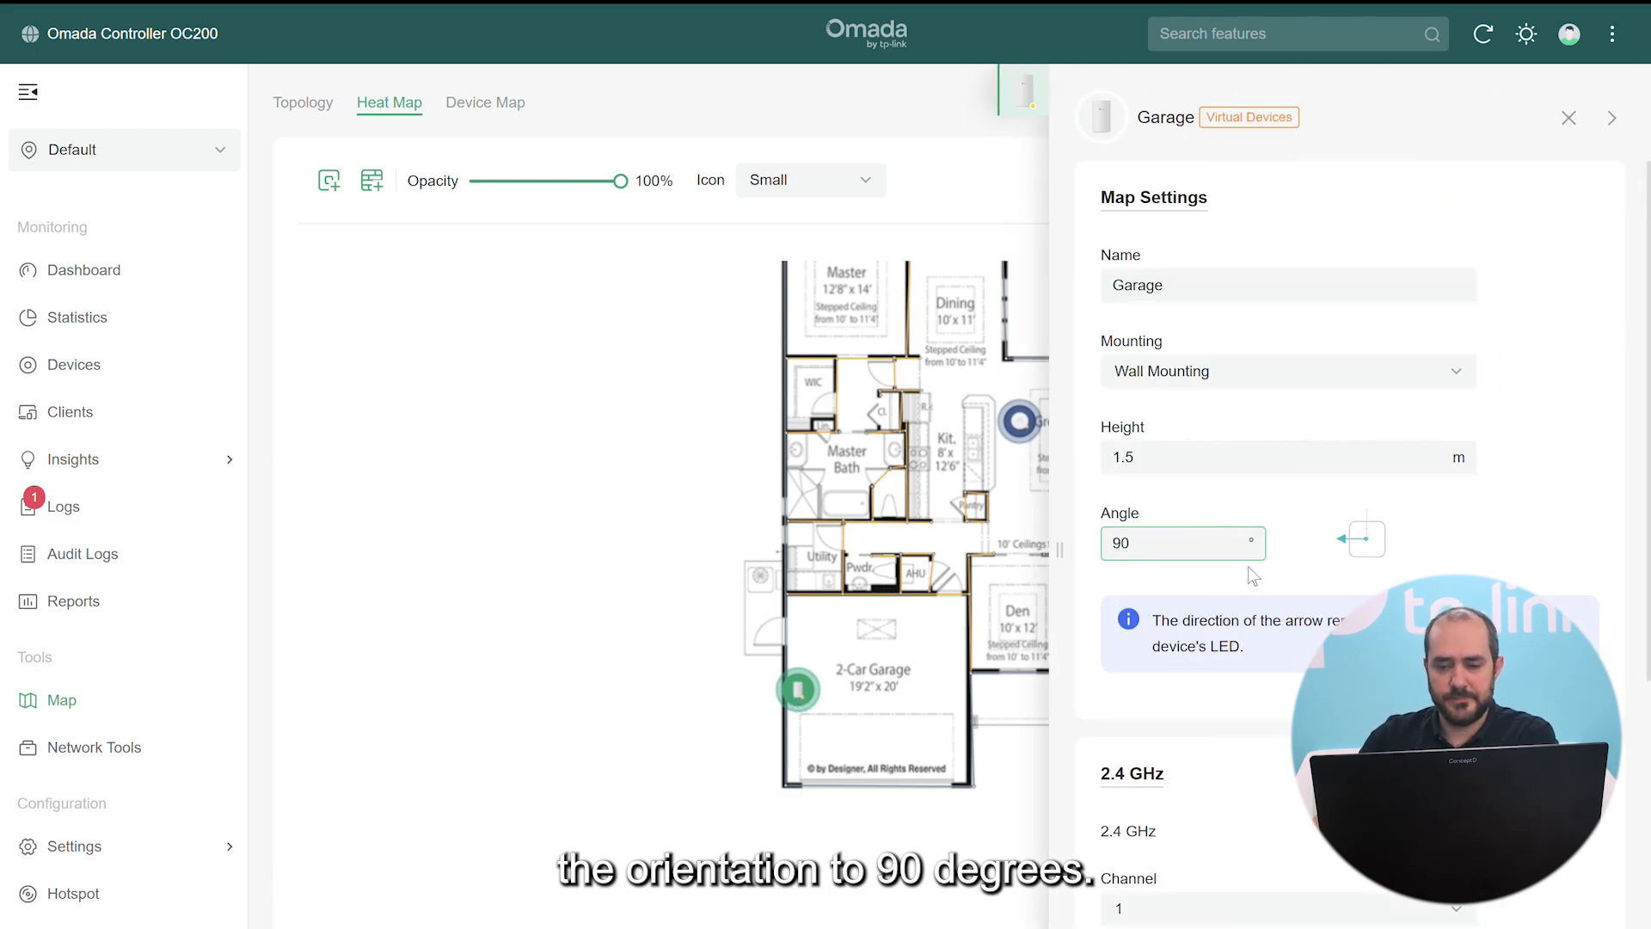
scroll(1251, 572, "down", 5)
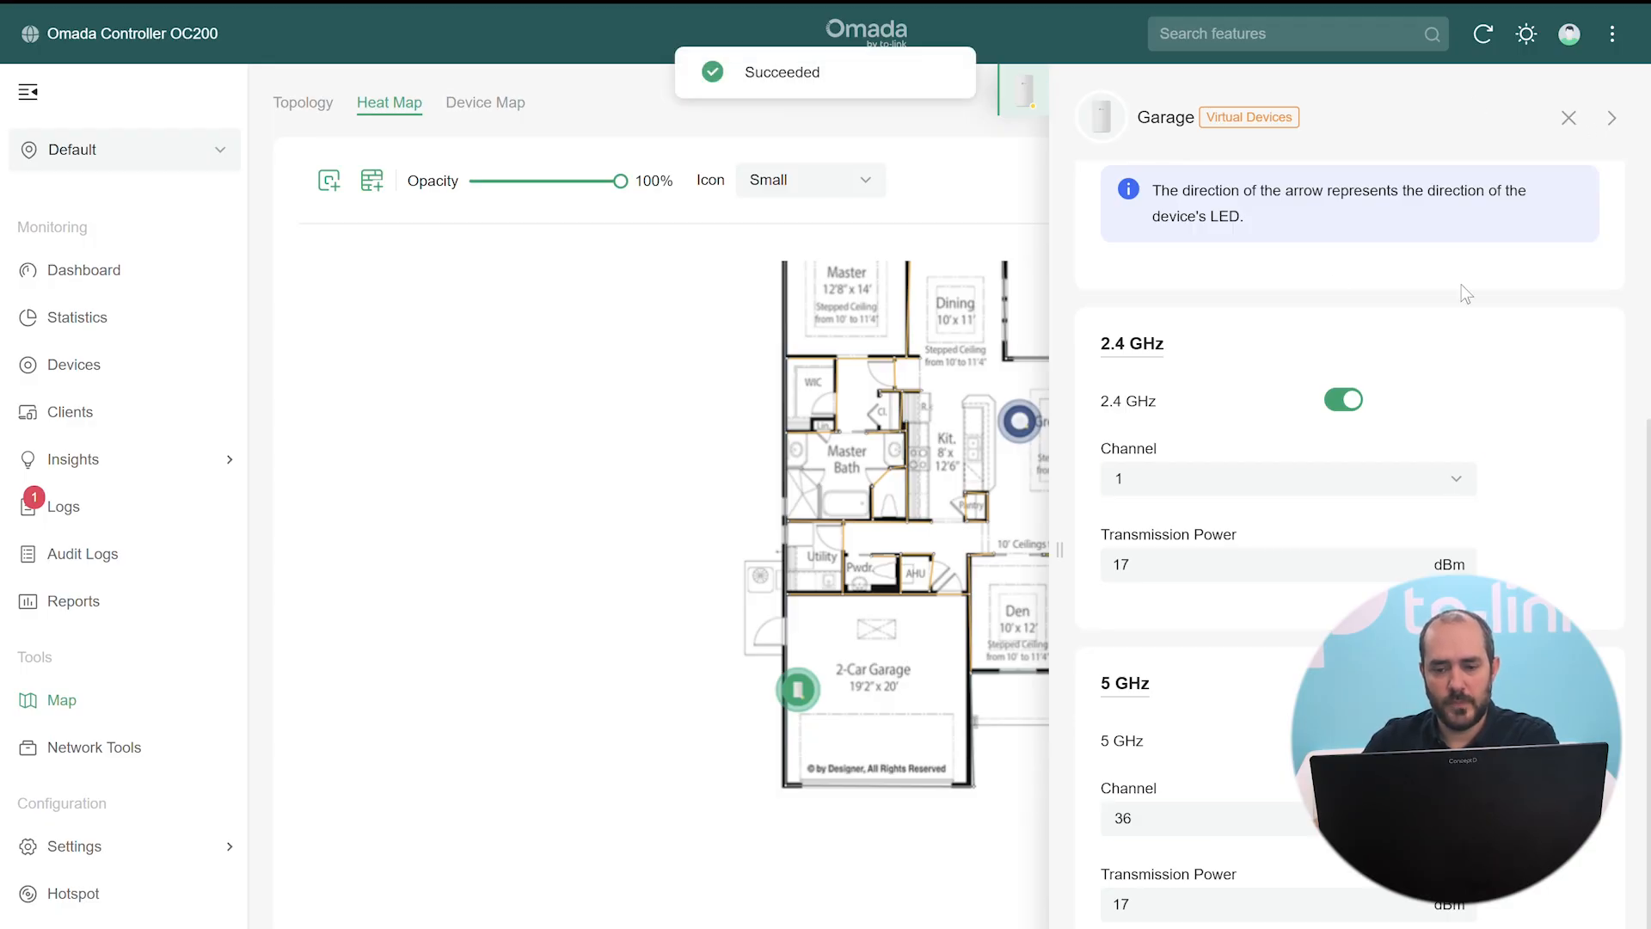
left_click(1571, 120)
Re-simulate coverage and check signal readings, about -65 dBm in Guest Bed 1
left_click(1567, 184)
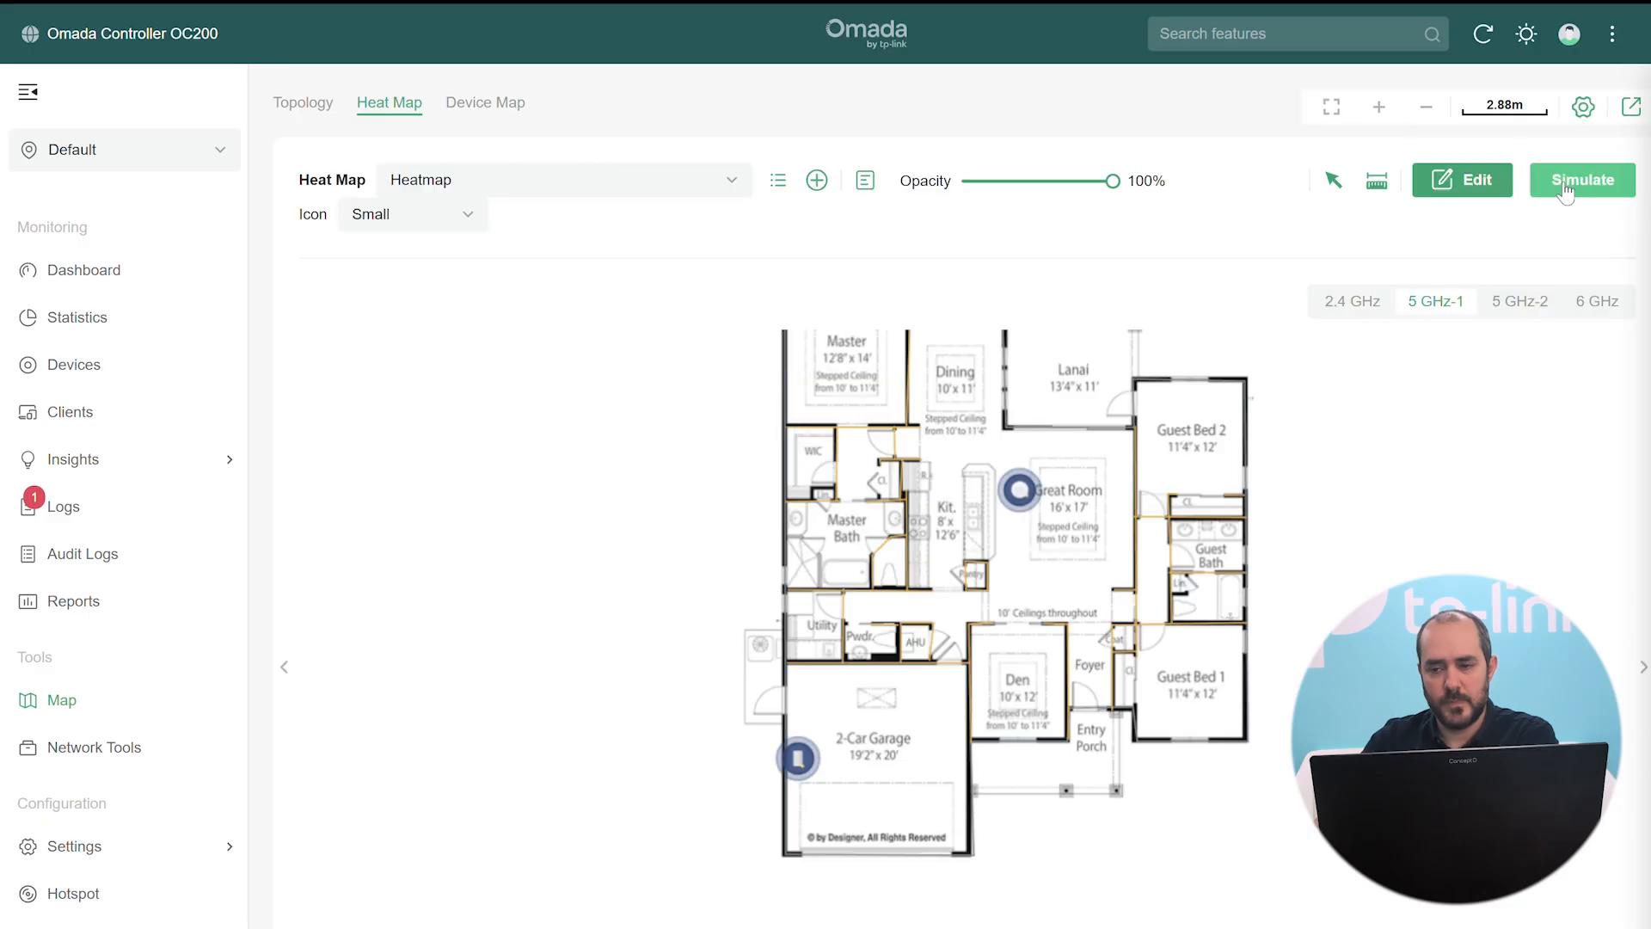
left_click(1567, 184)
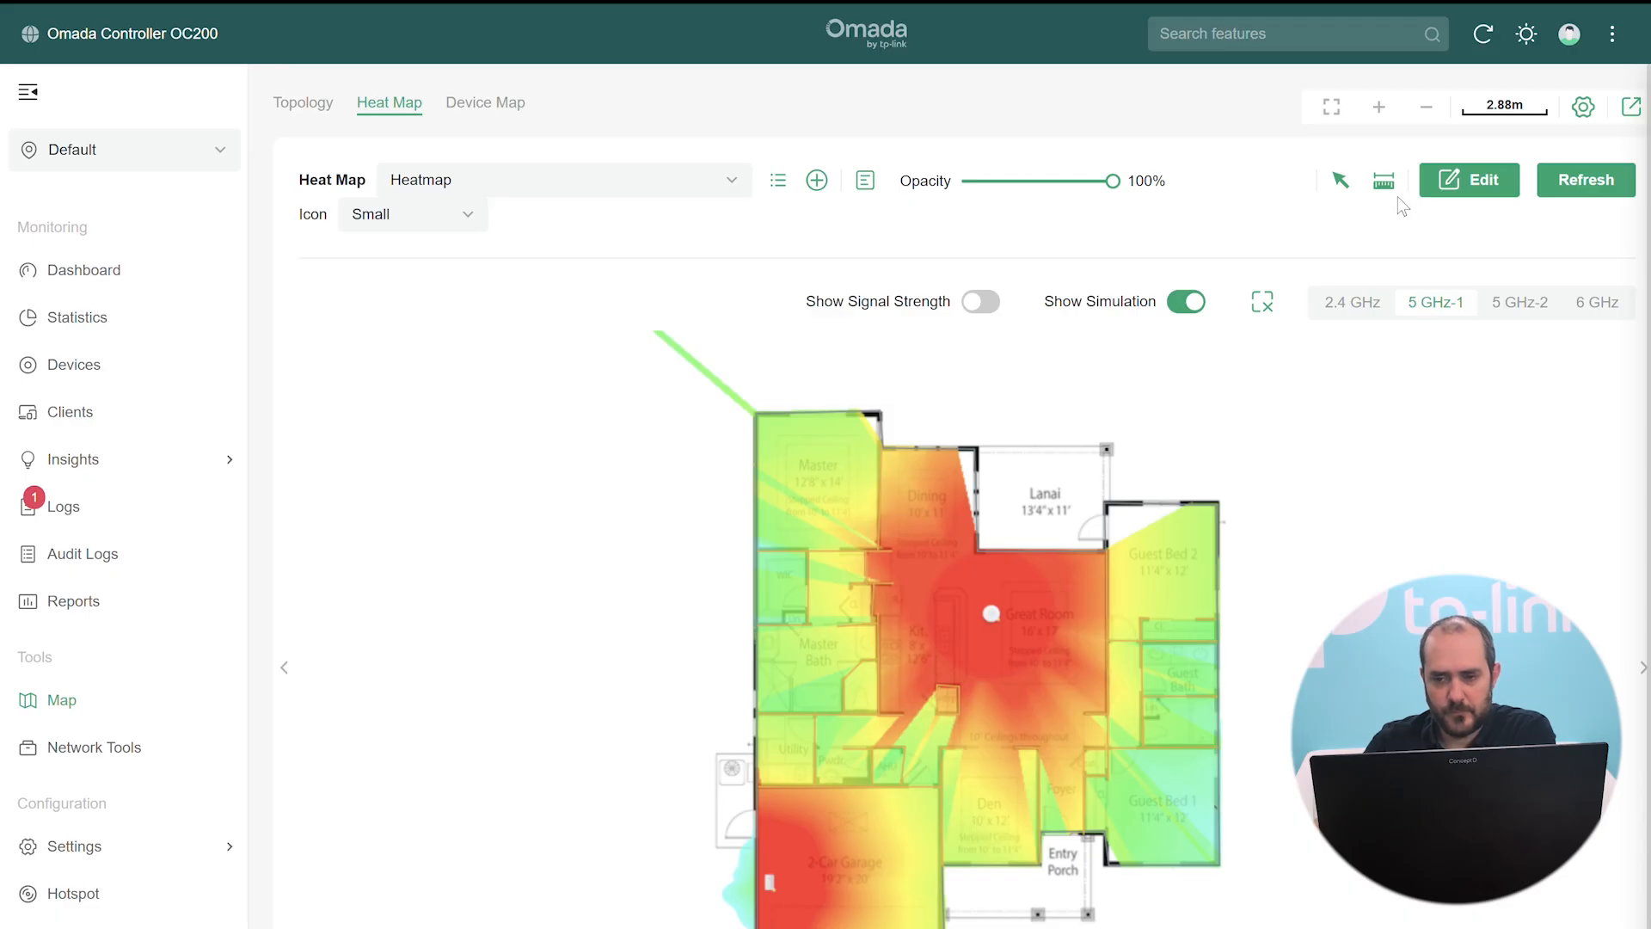
left_click(985, 302)
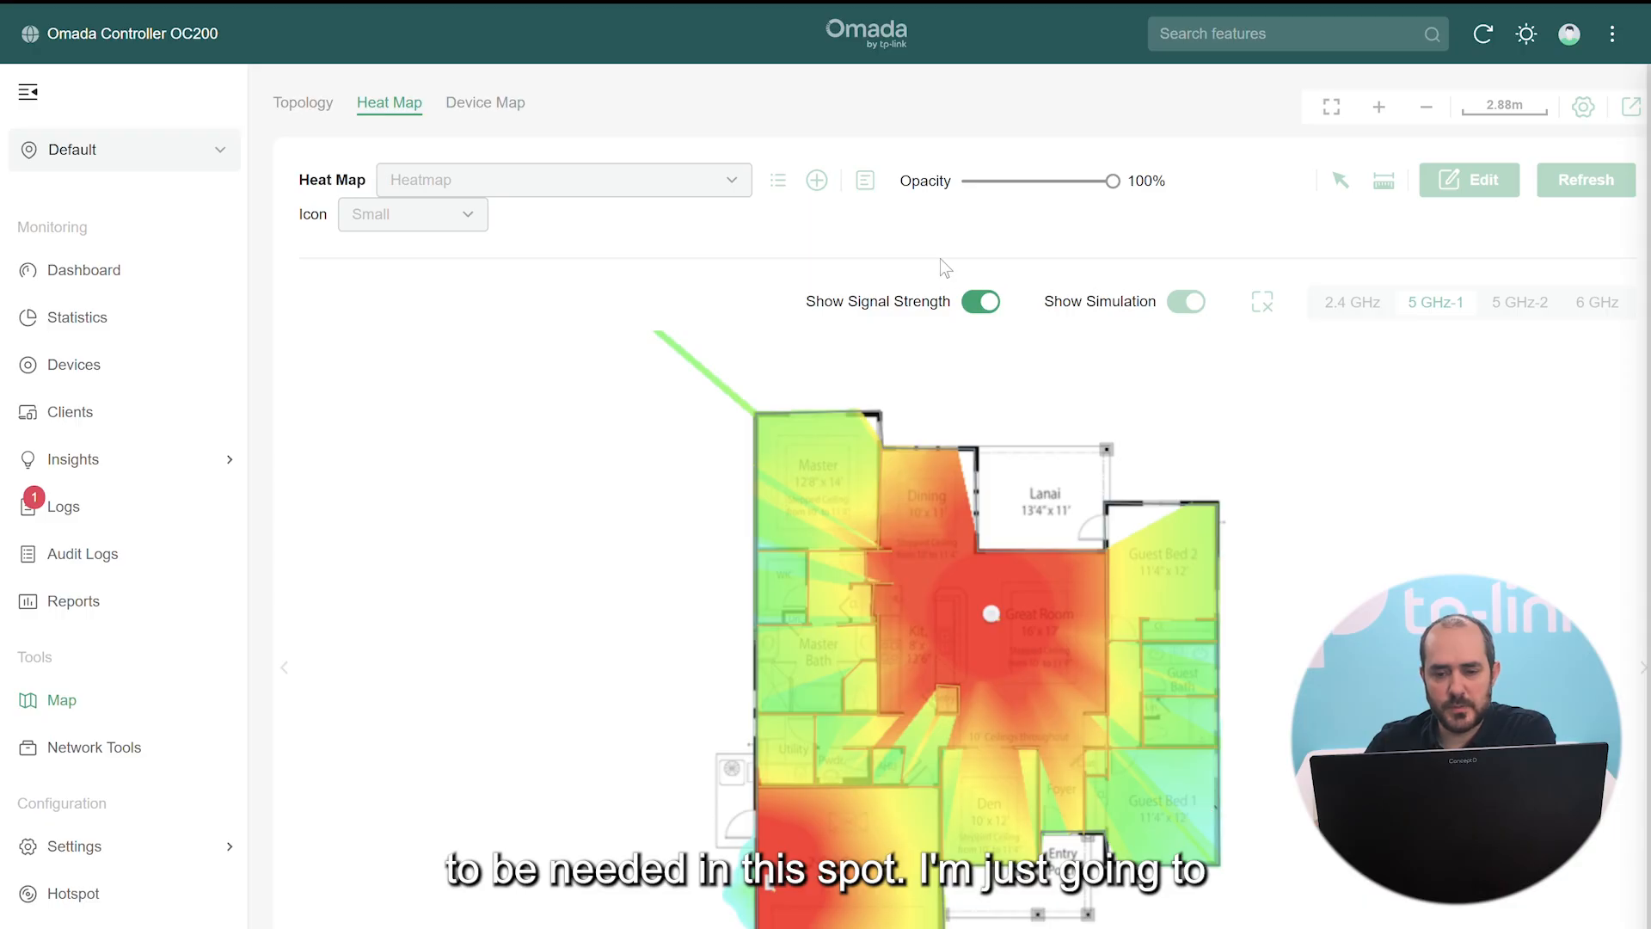
left_click(981, 301)
Return to map editing and place a copy of the Garage AP on the Guest Bed 1 wall
left_click(1468, 187)
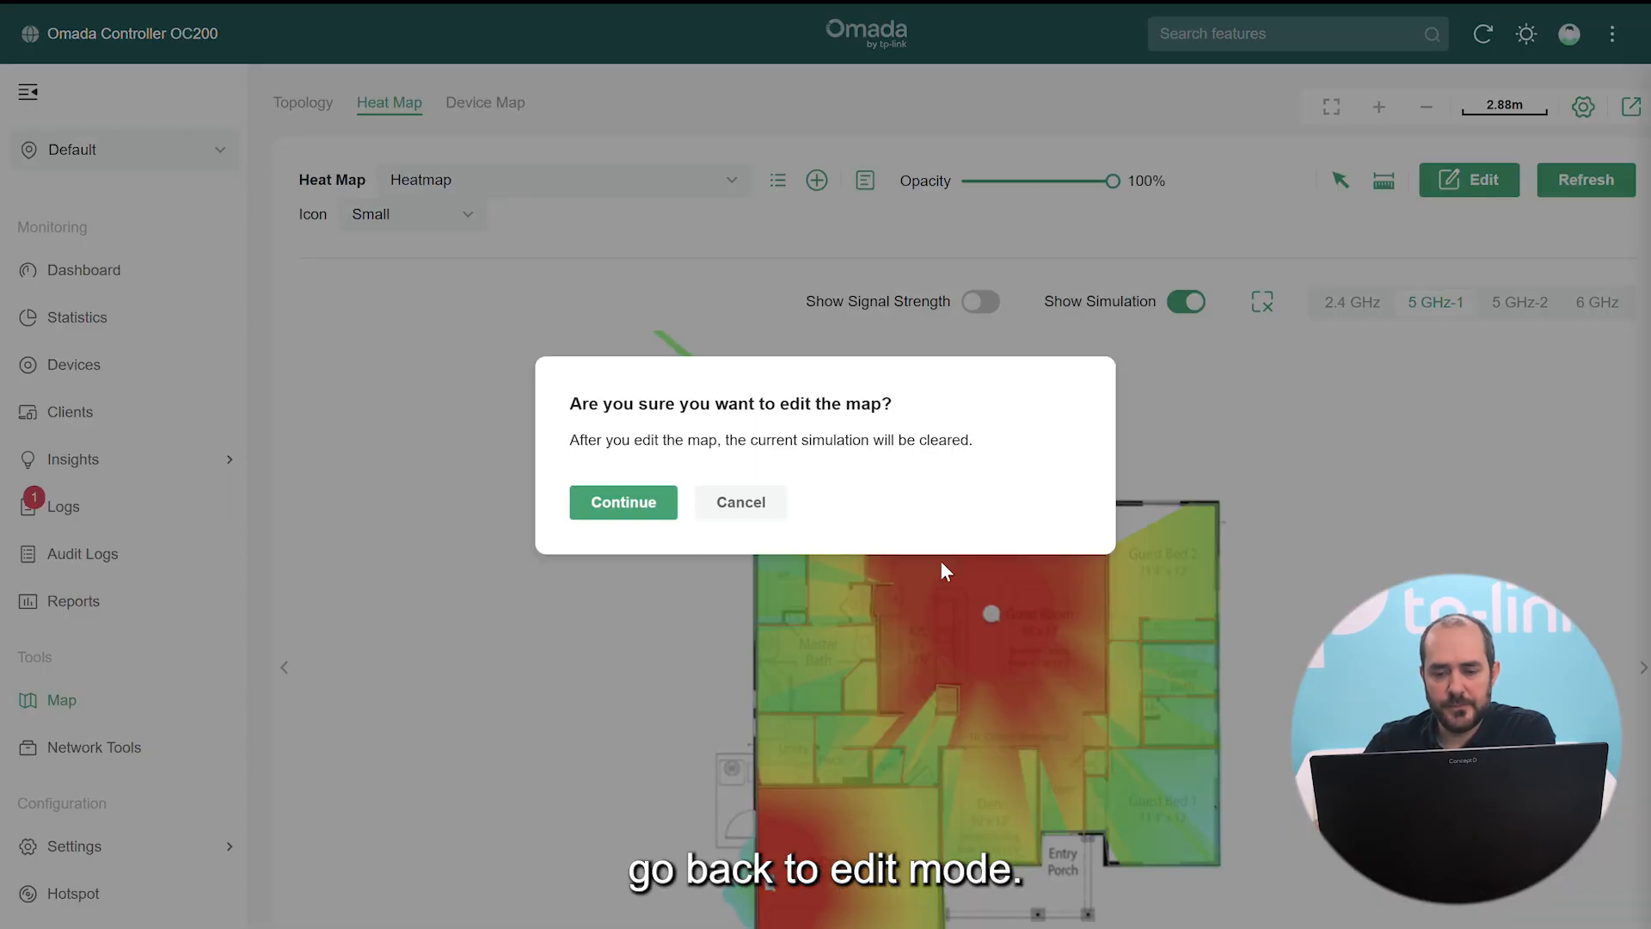
left_click(606, 502)
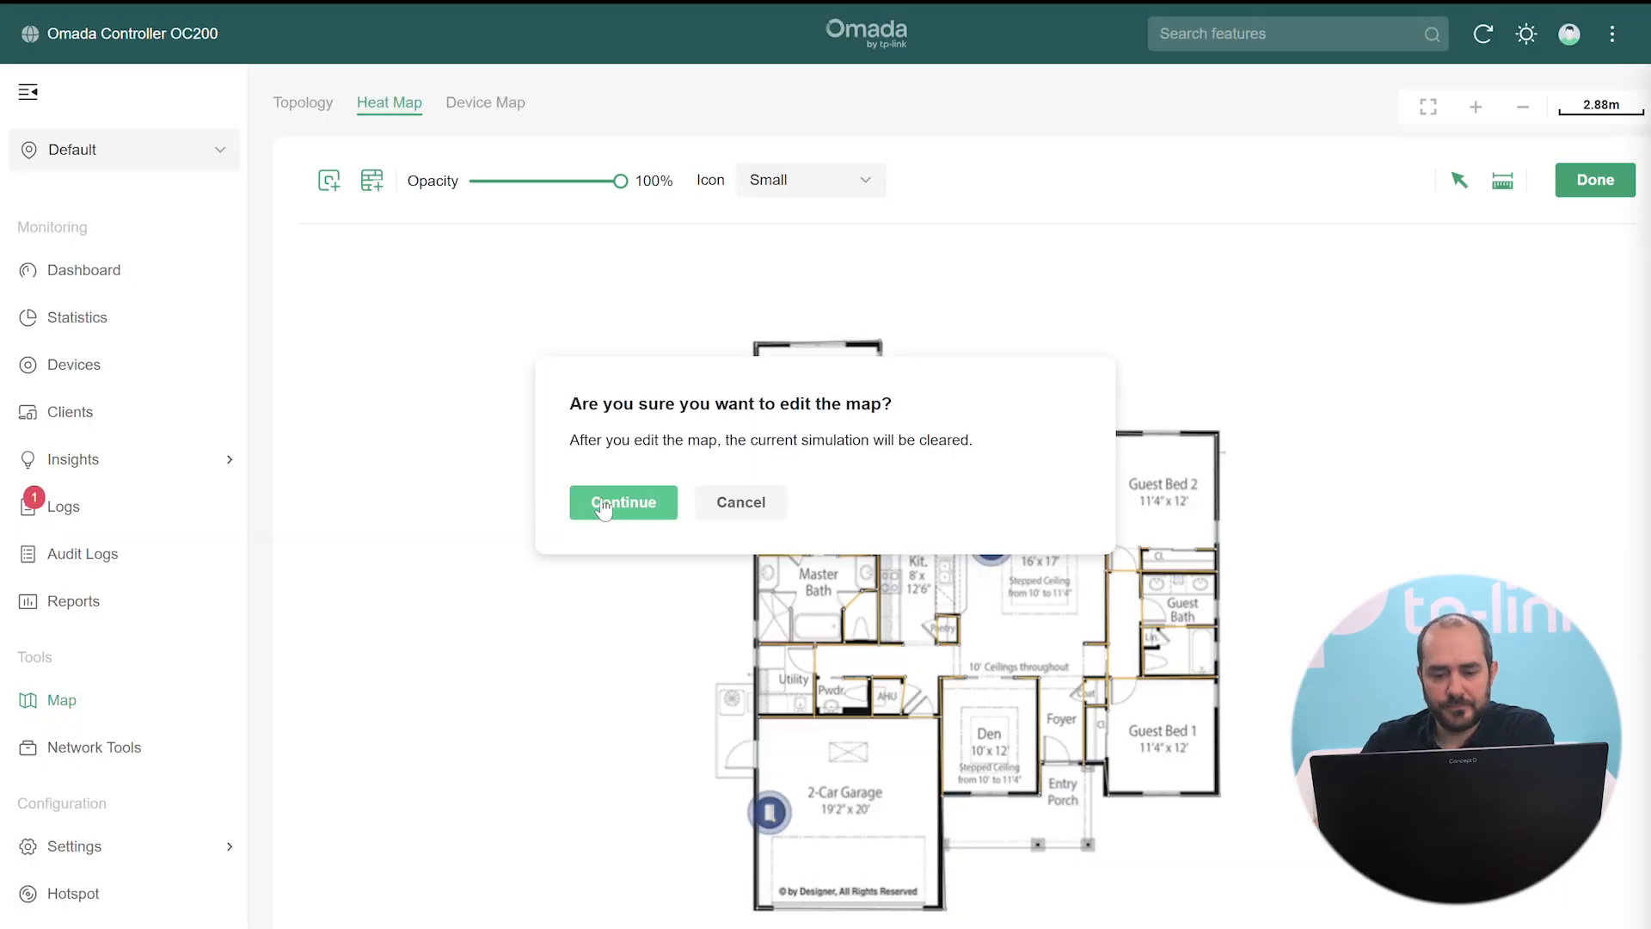
left_click(770, 812)
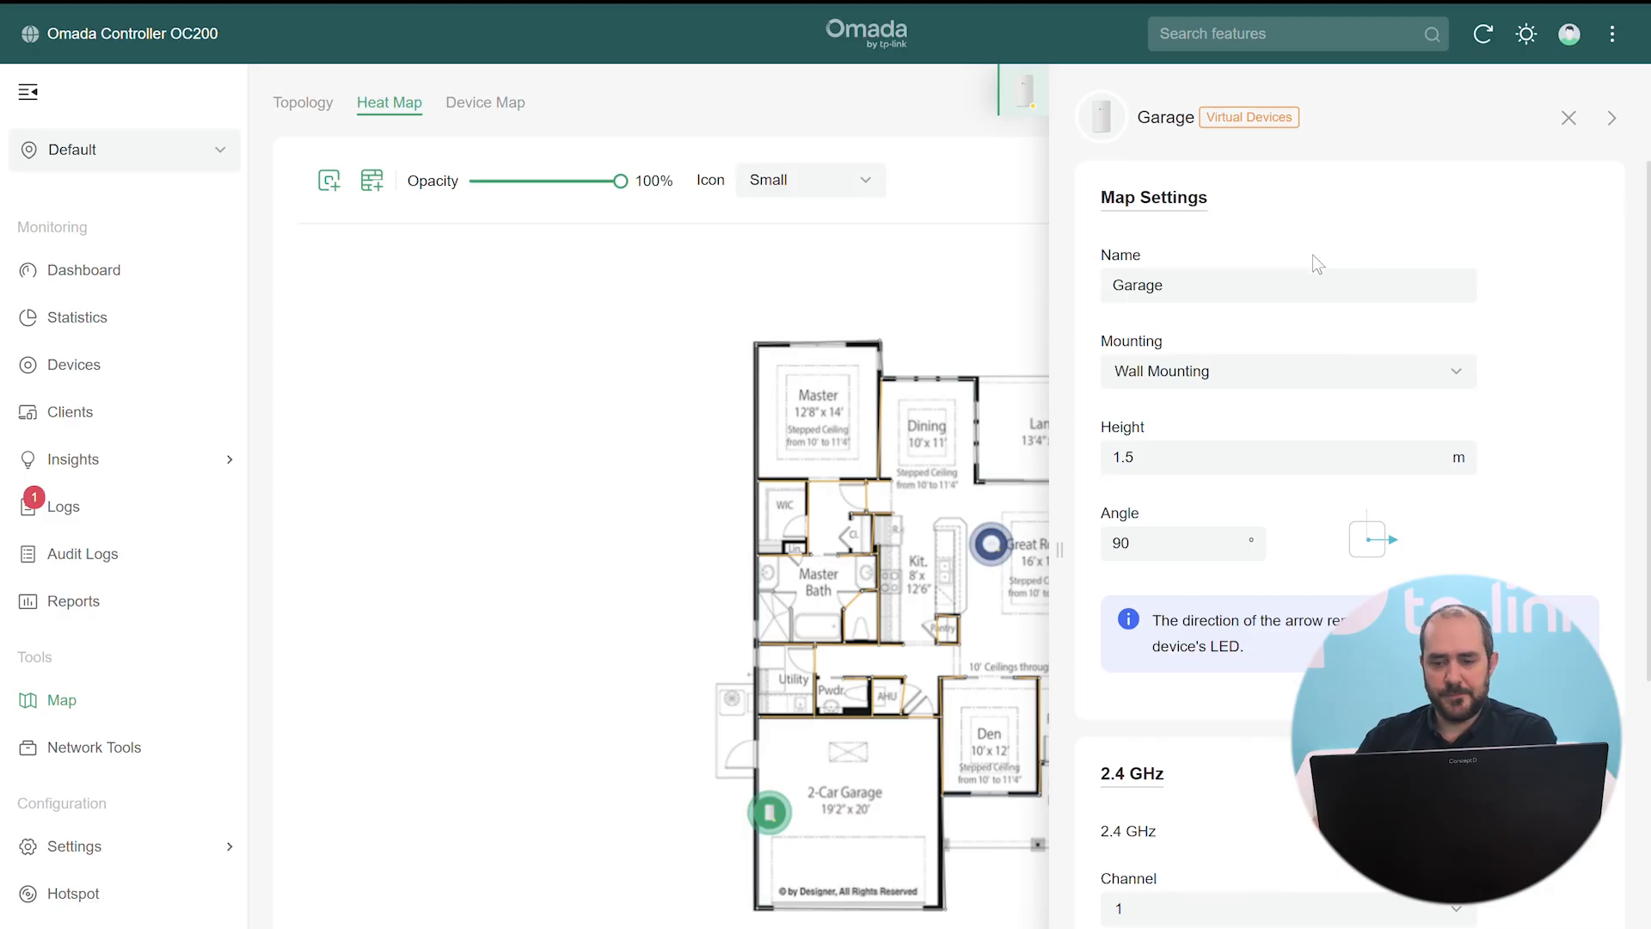
scroll(1334, 276, "down", 5)
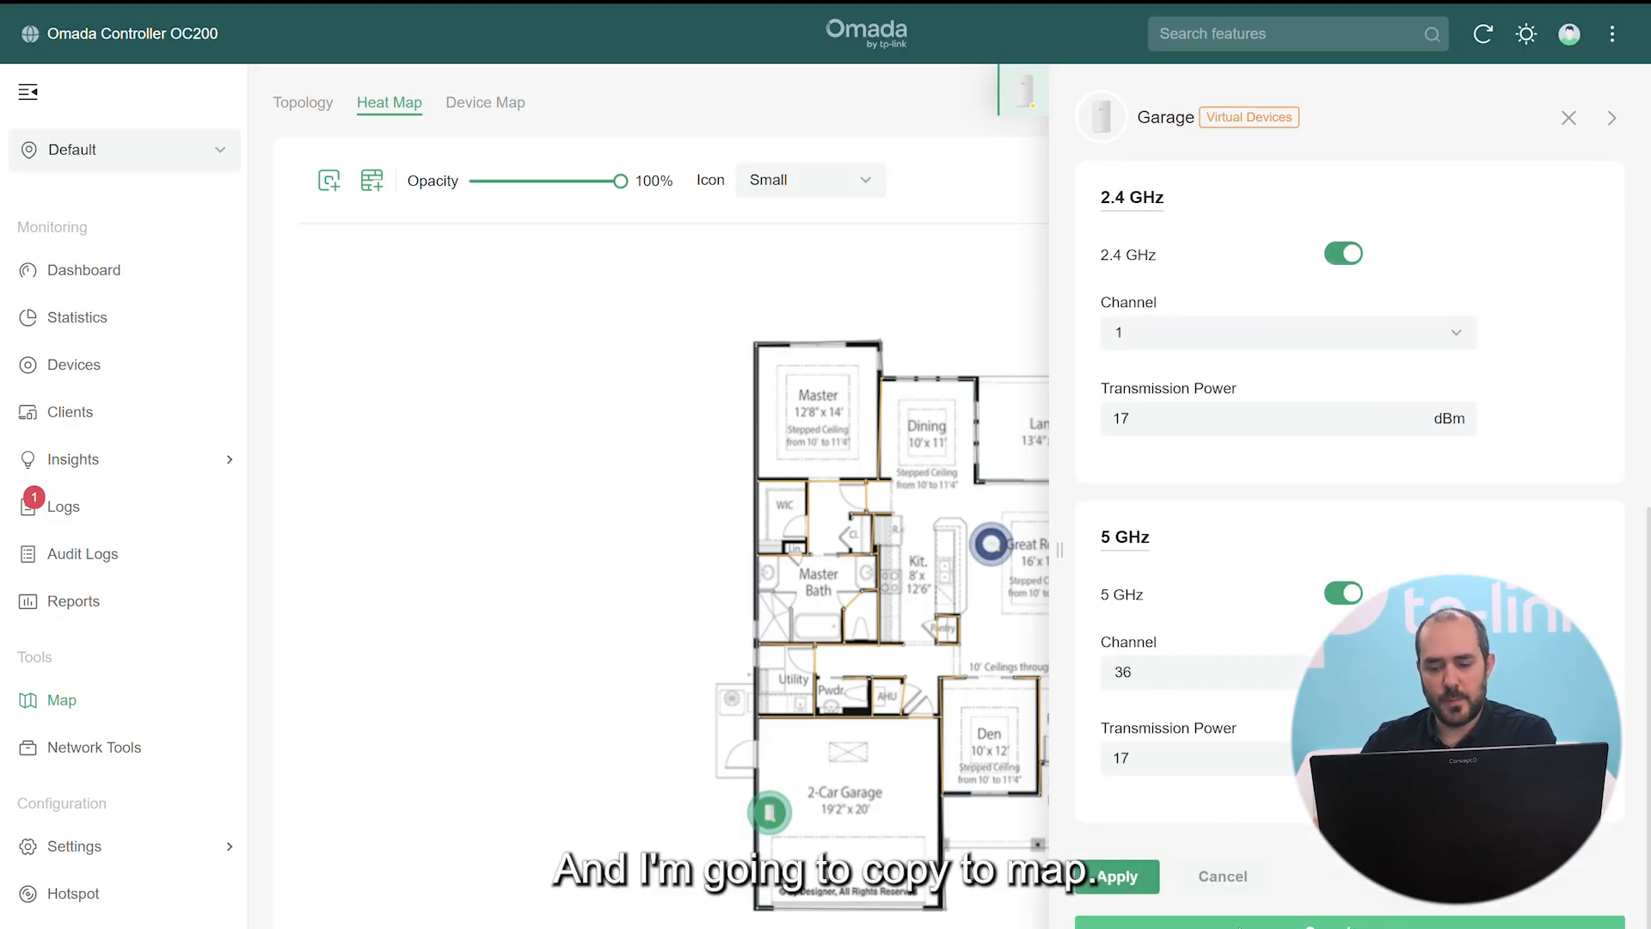
left_click(1290, 922)
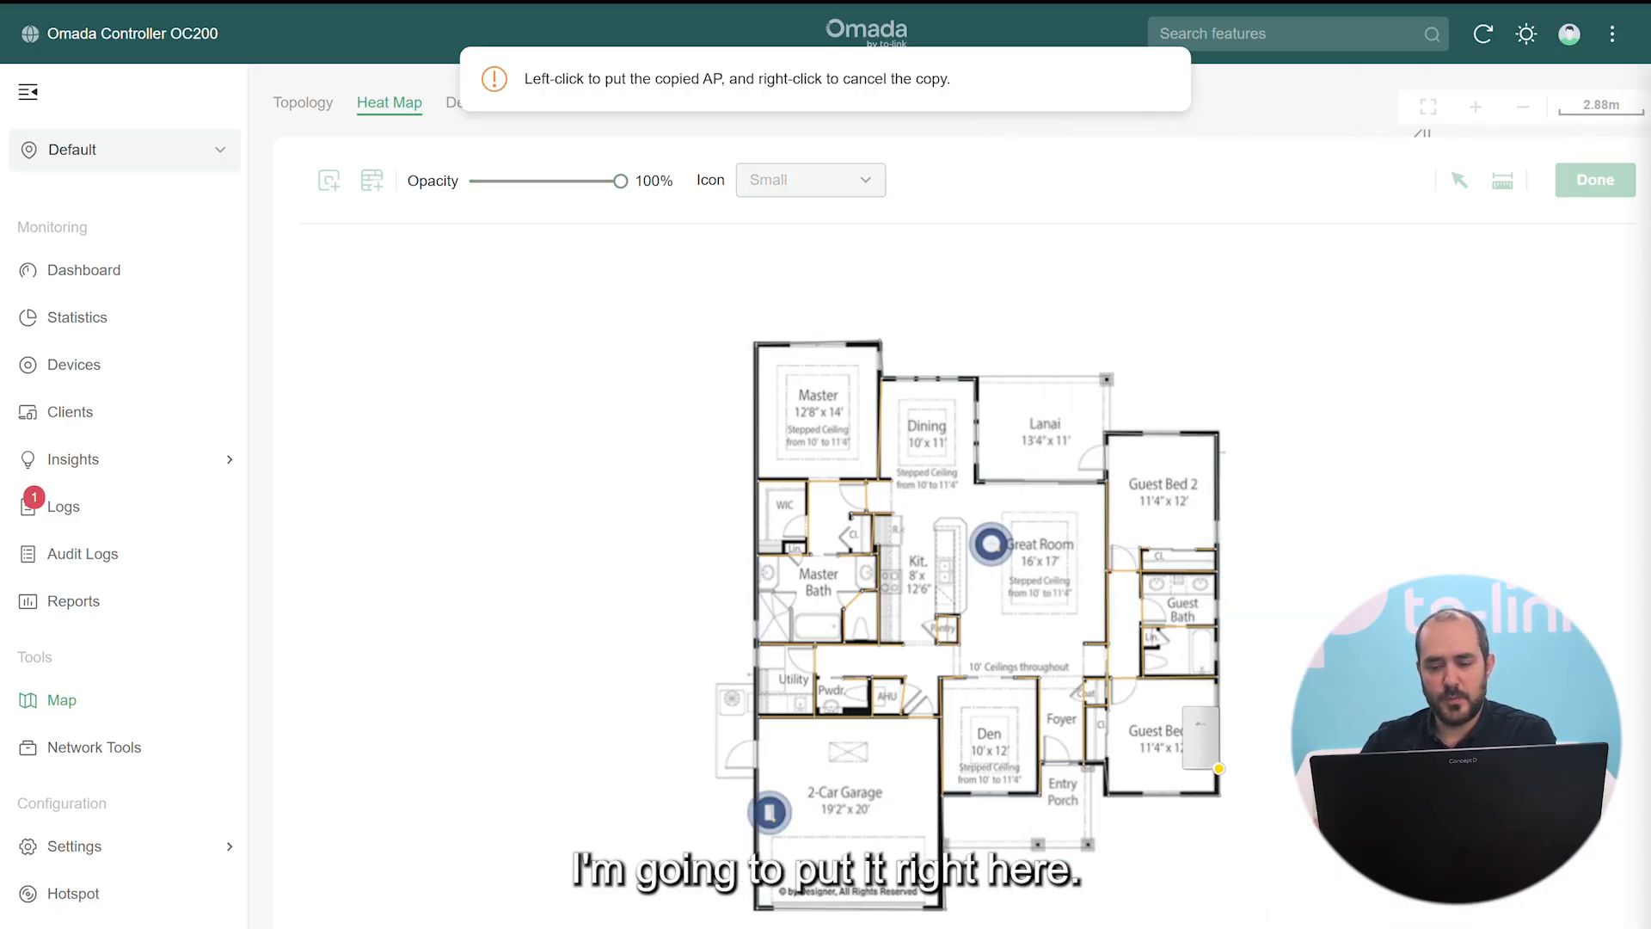
left_click(1175, 686)
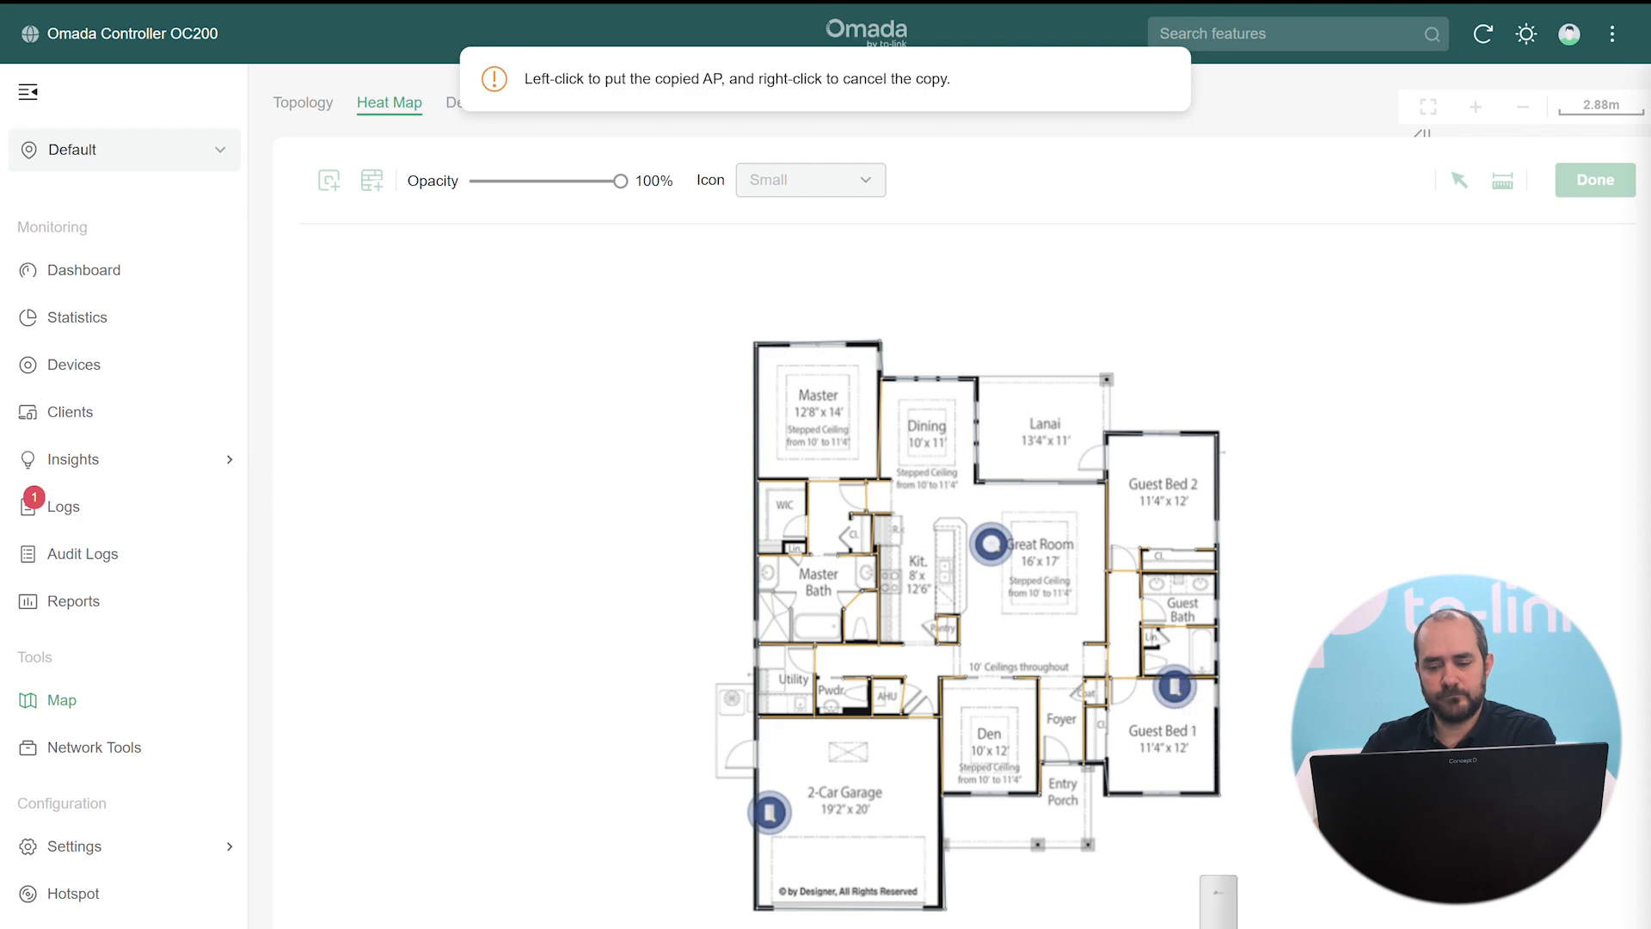
right_click(1219, 910)
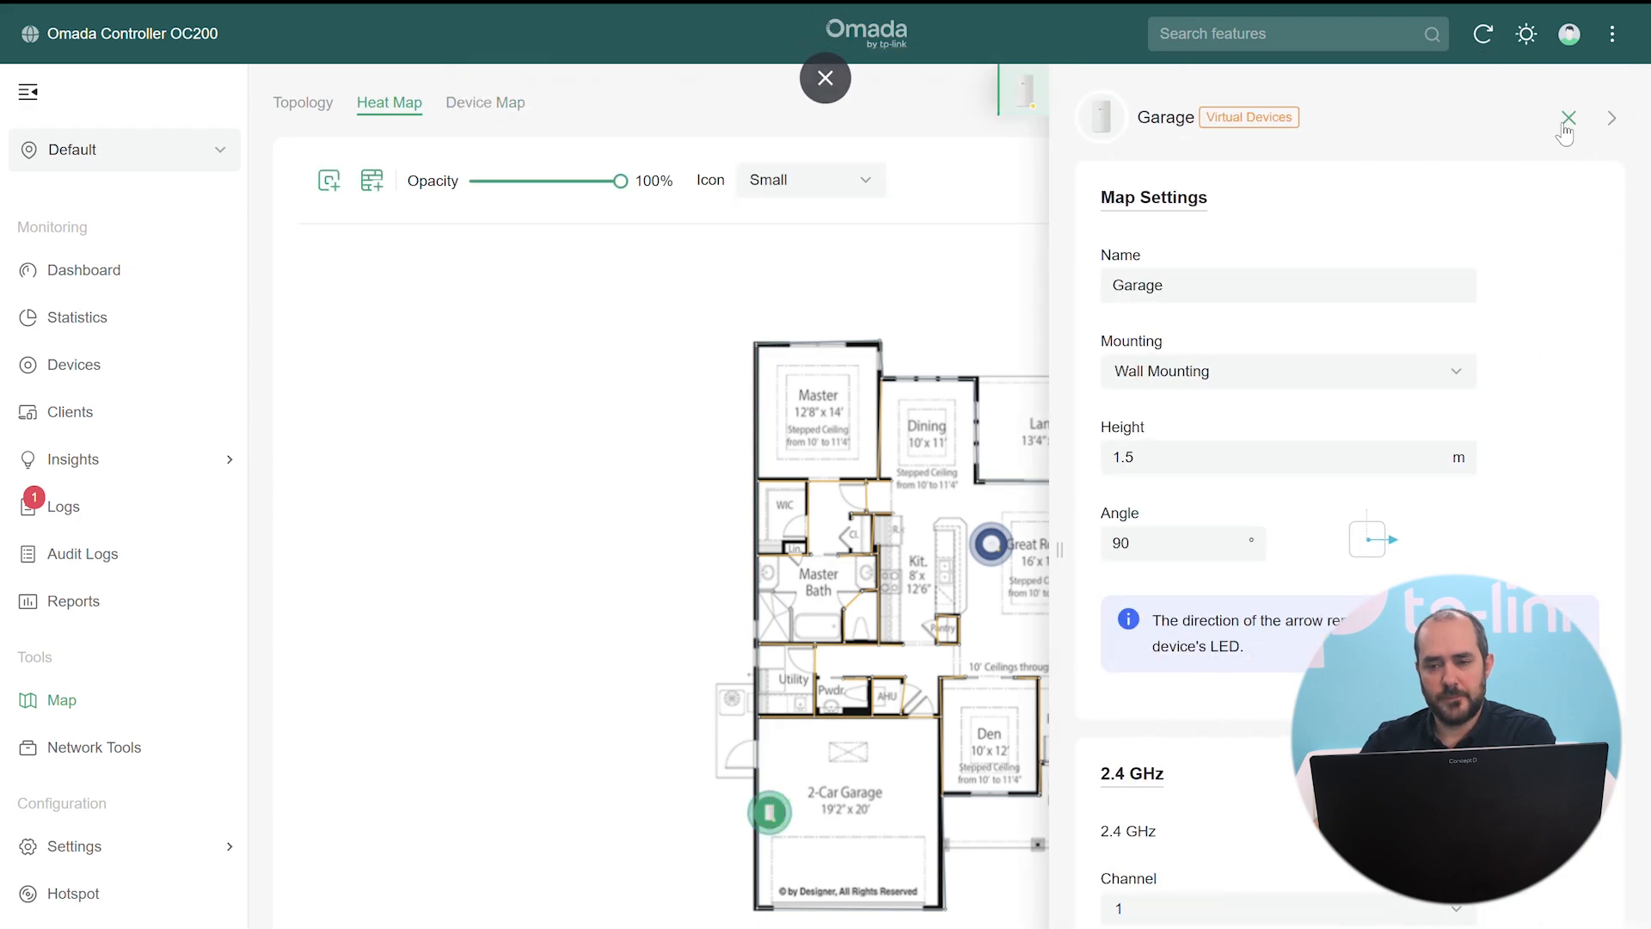
left_click(1568, 118)
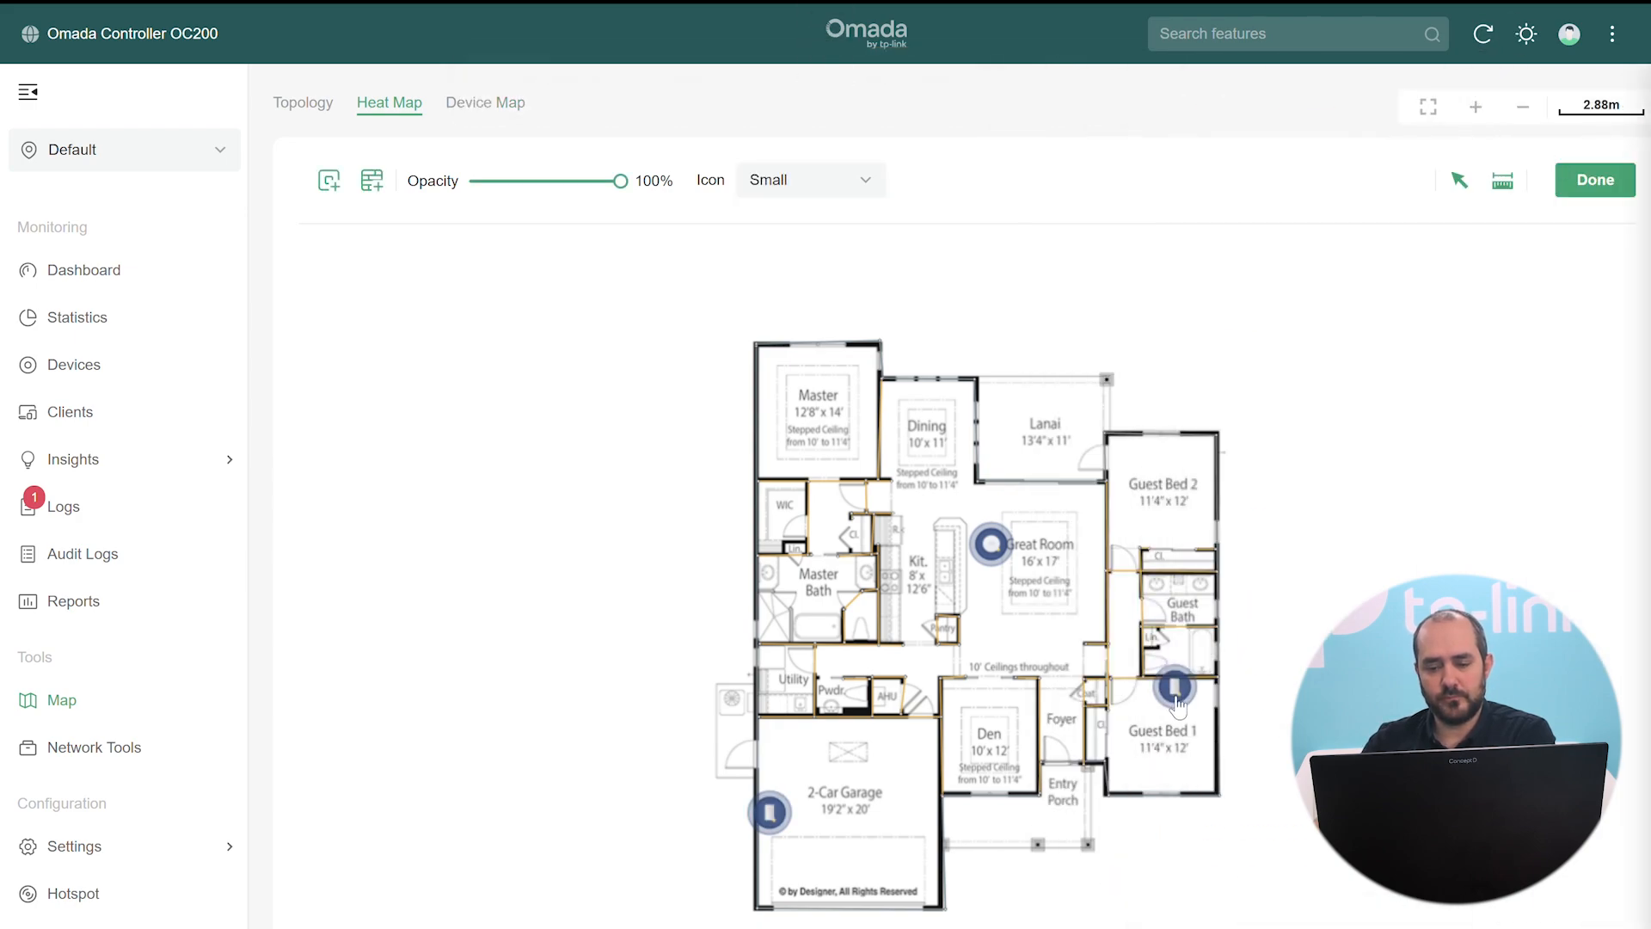
left_click_drag(1178, 701, 1209, 724)
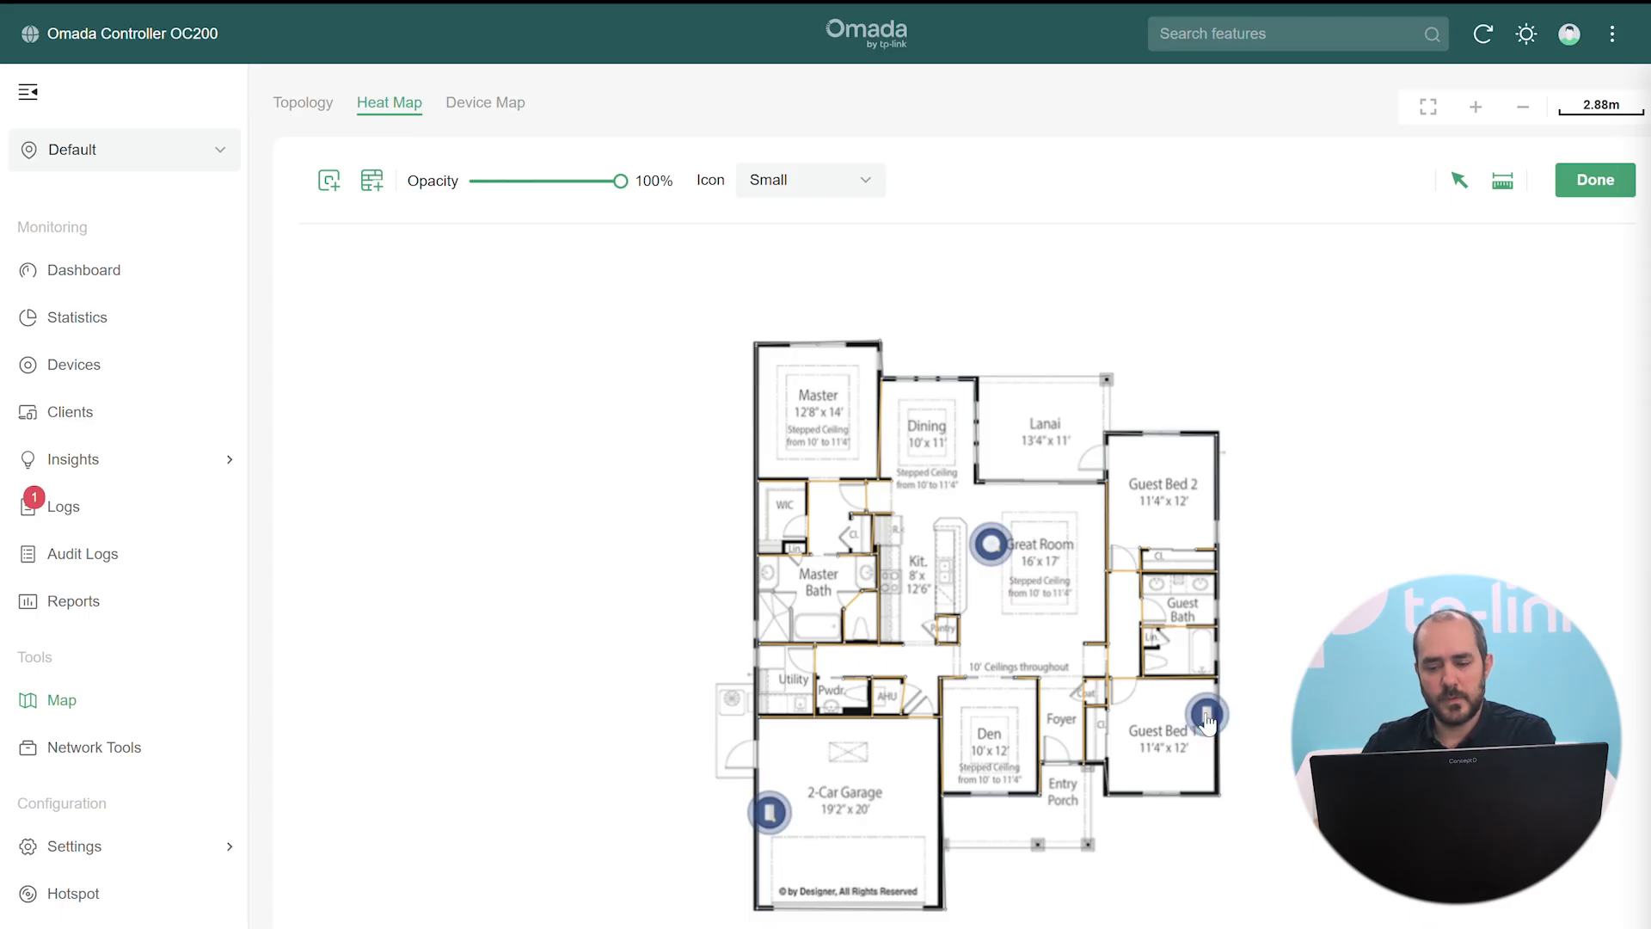
Set the Guest Bed 1 AP's angle to 270° and apply it
left_click(1208, 724)
left_click_drag(1202, 542, 1001, 545)
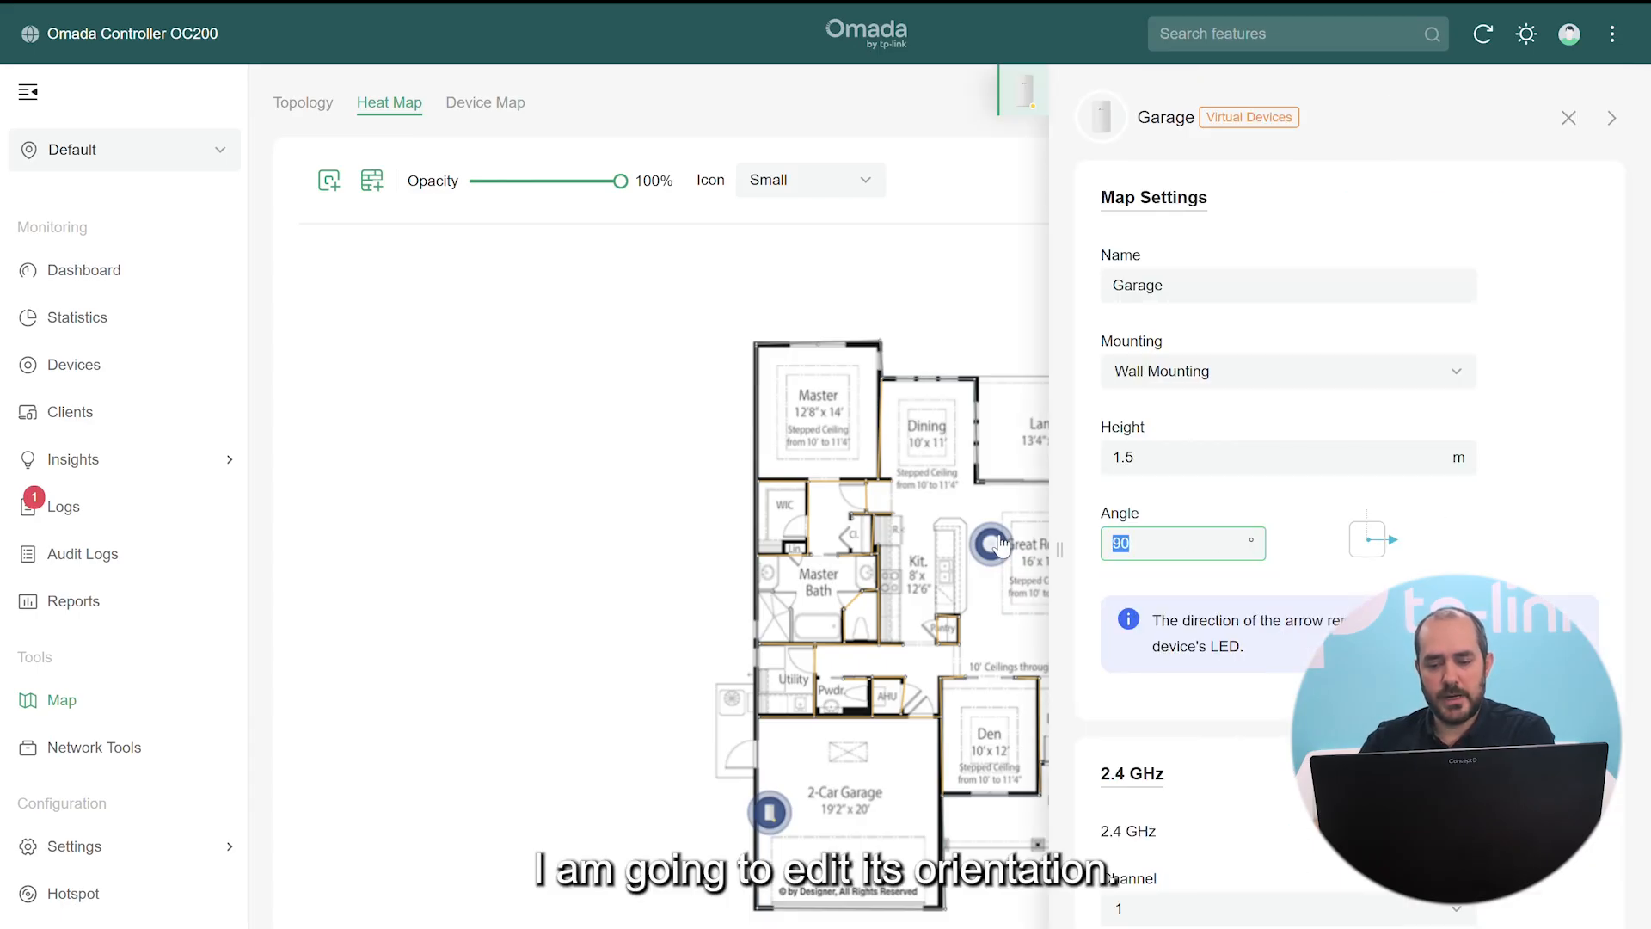
key("BackSpace")
type("270")
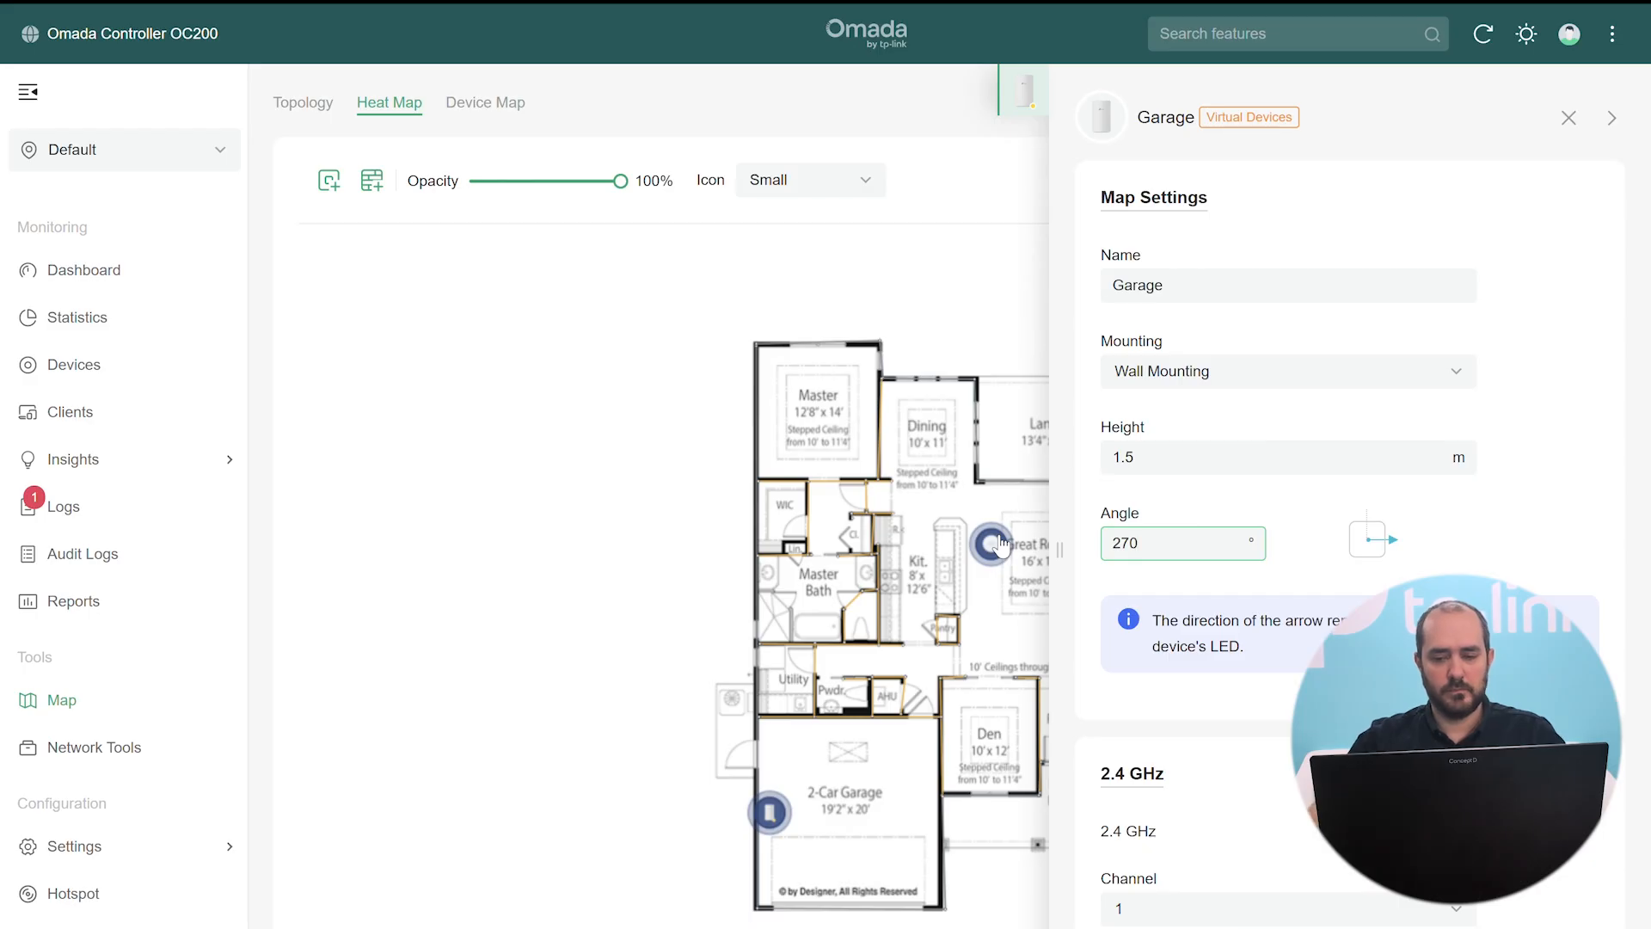
scroll(1266, 652, "down", 6)
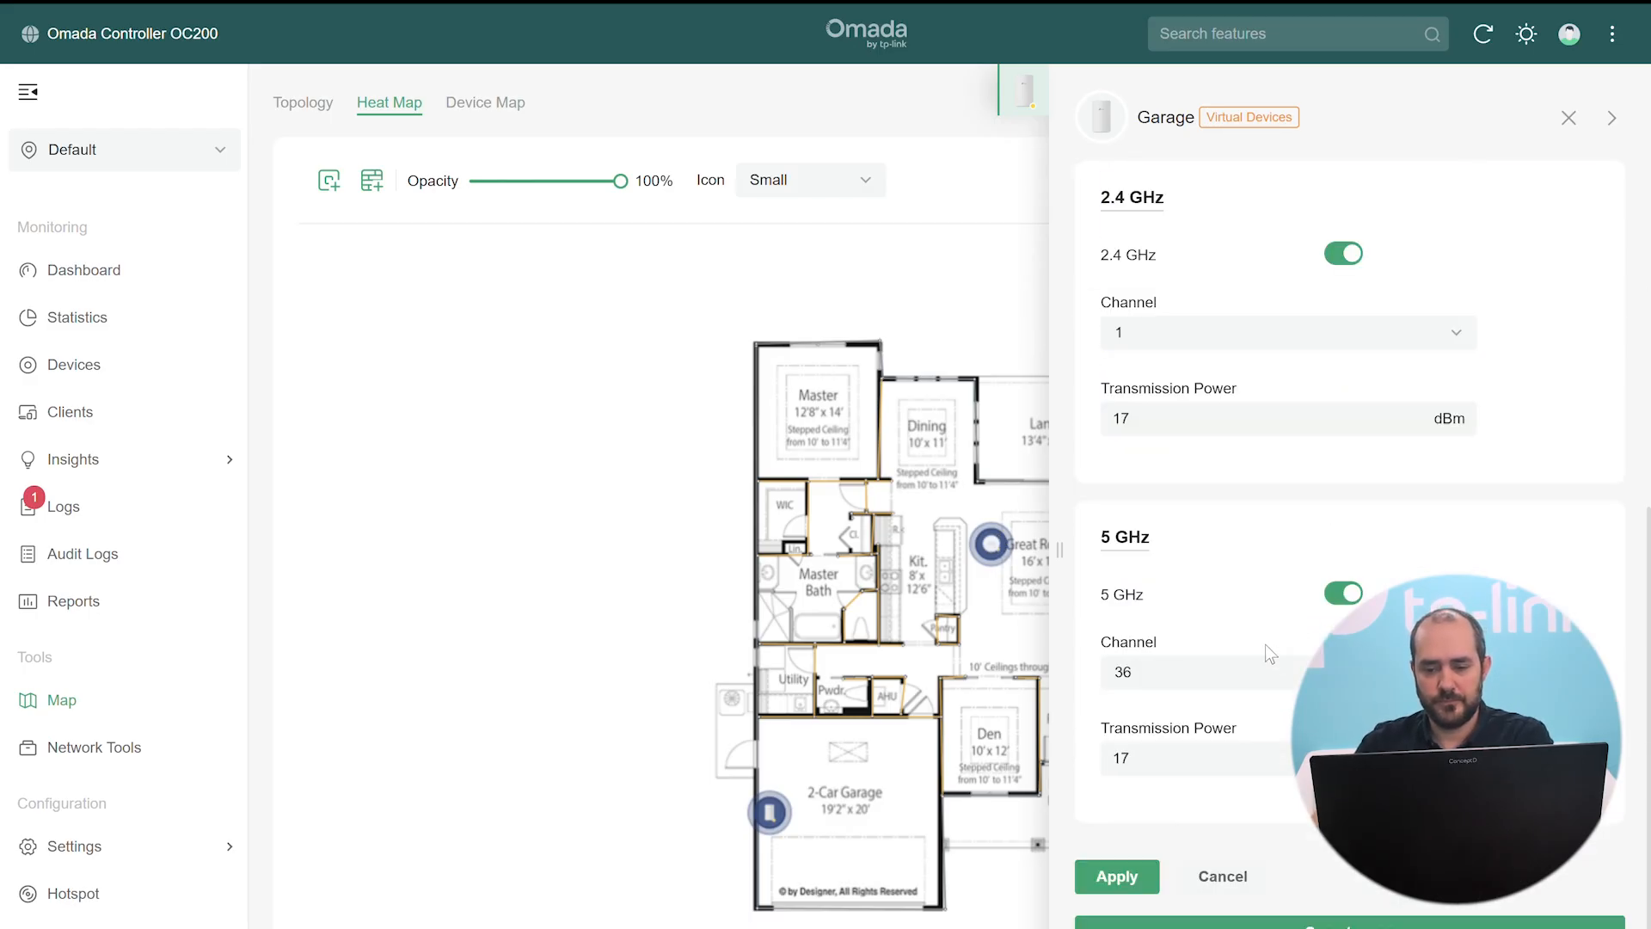
left_click(1117, 877)
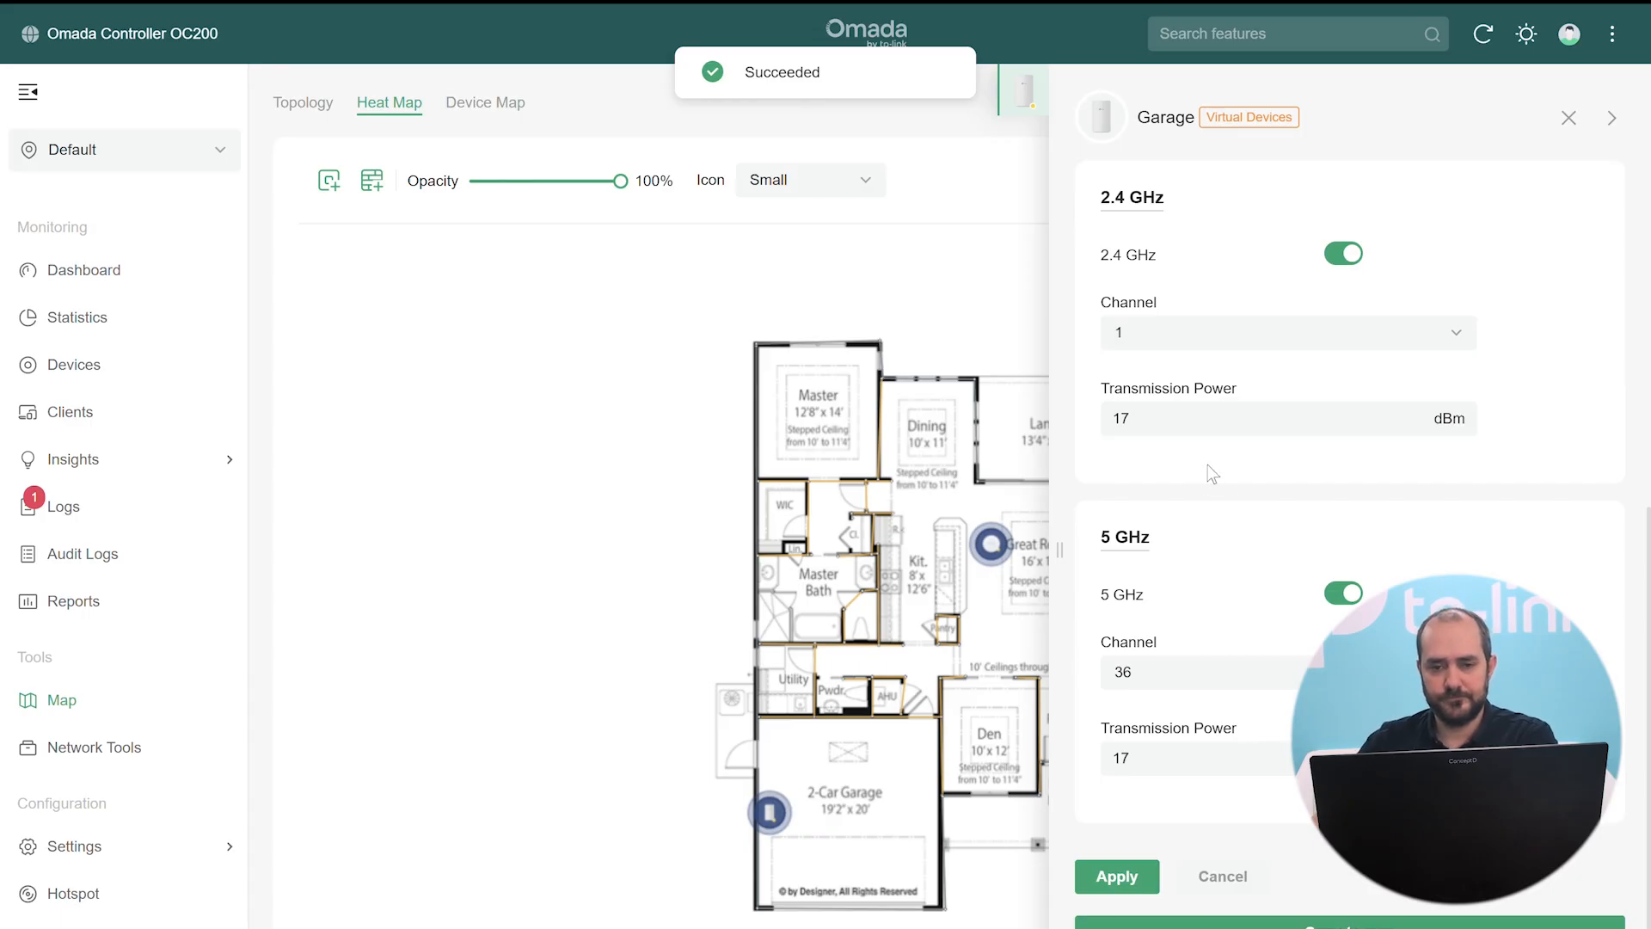
left_click(1569, 118)
left_click(1206, 717)
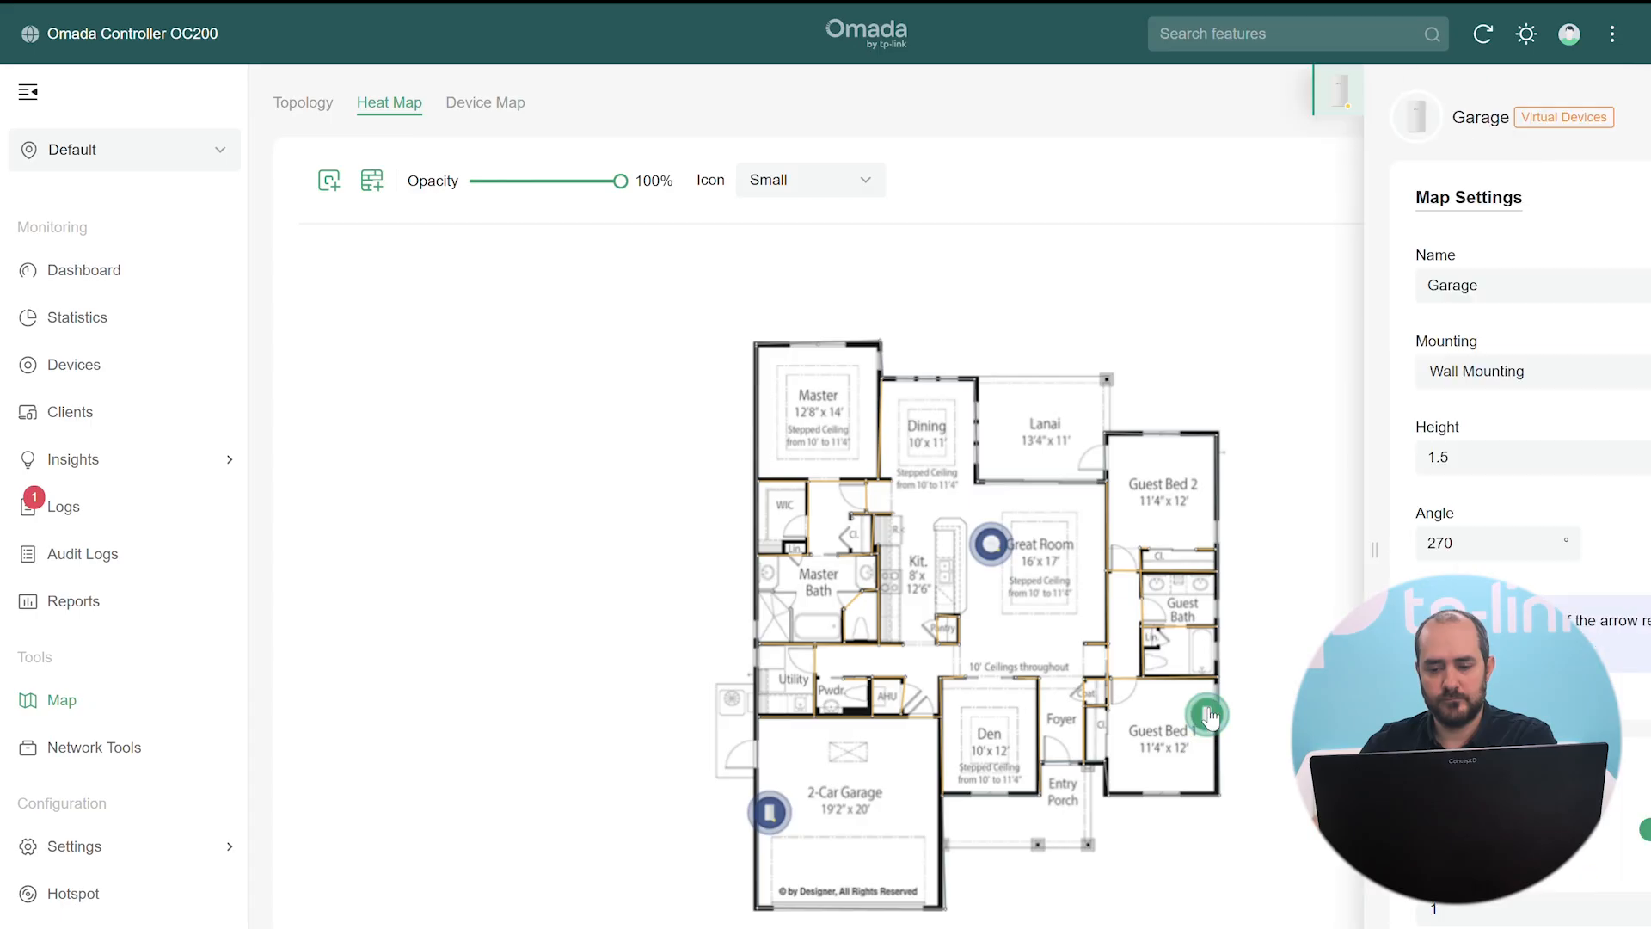
Simulate coverage for all three APs, check signal readings, and view the 2.4 GHz heat map
left_click(1570, 117)
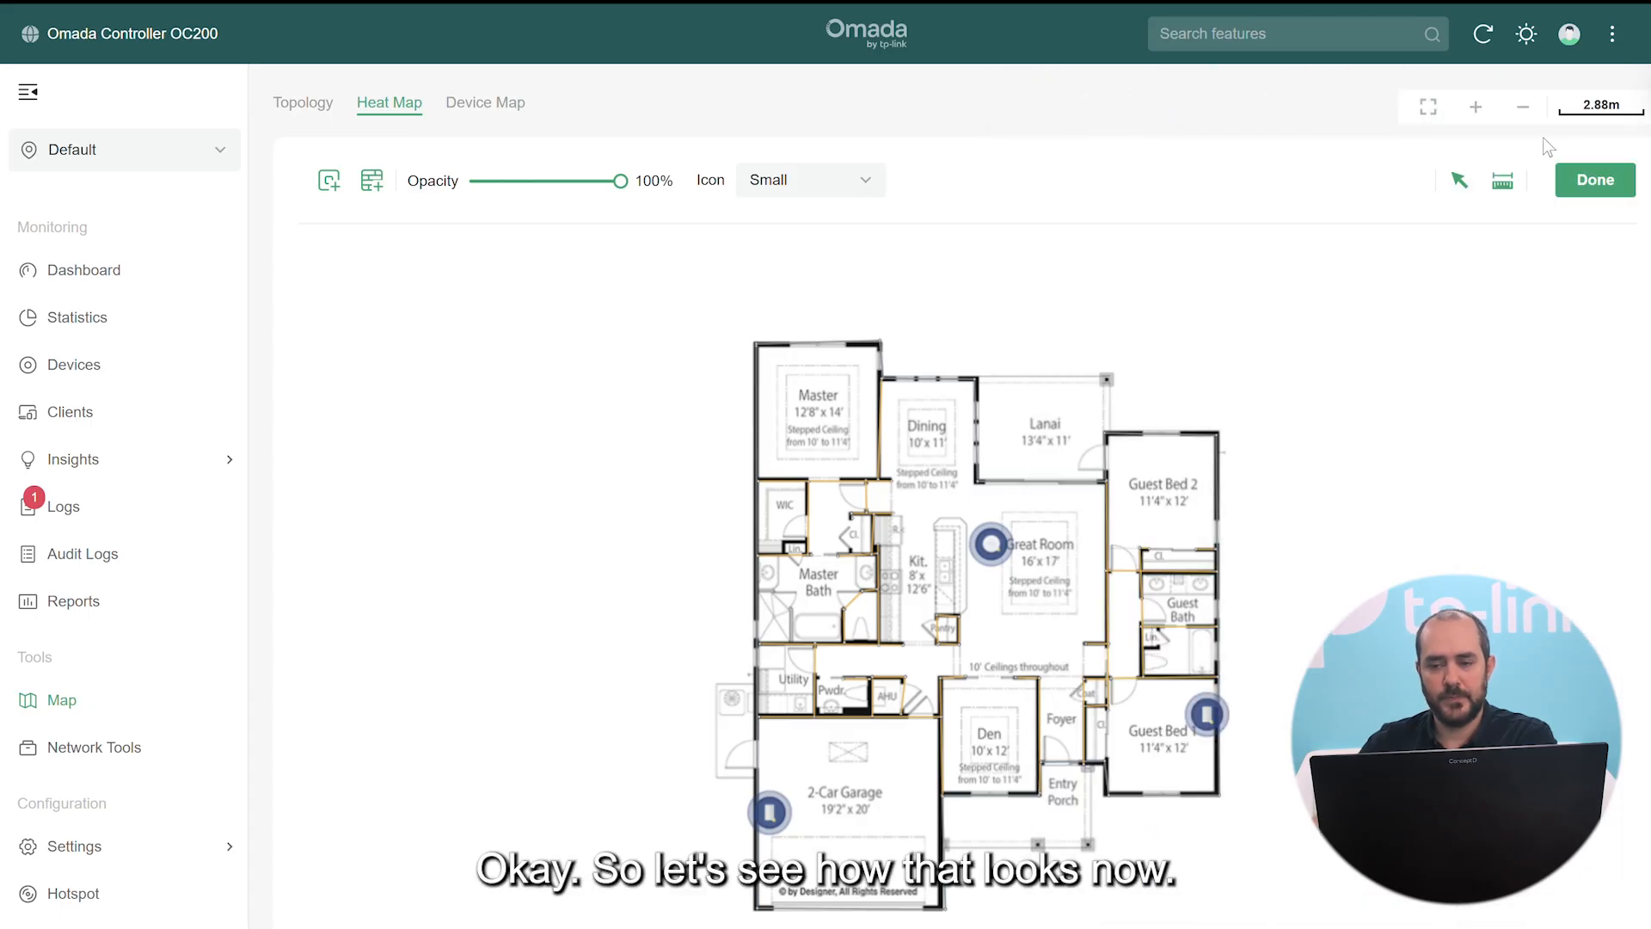
left_click(1583, 182)
left_click(1574, 179)
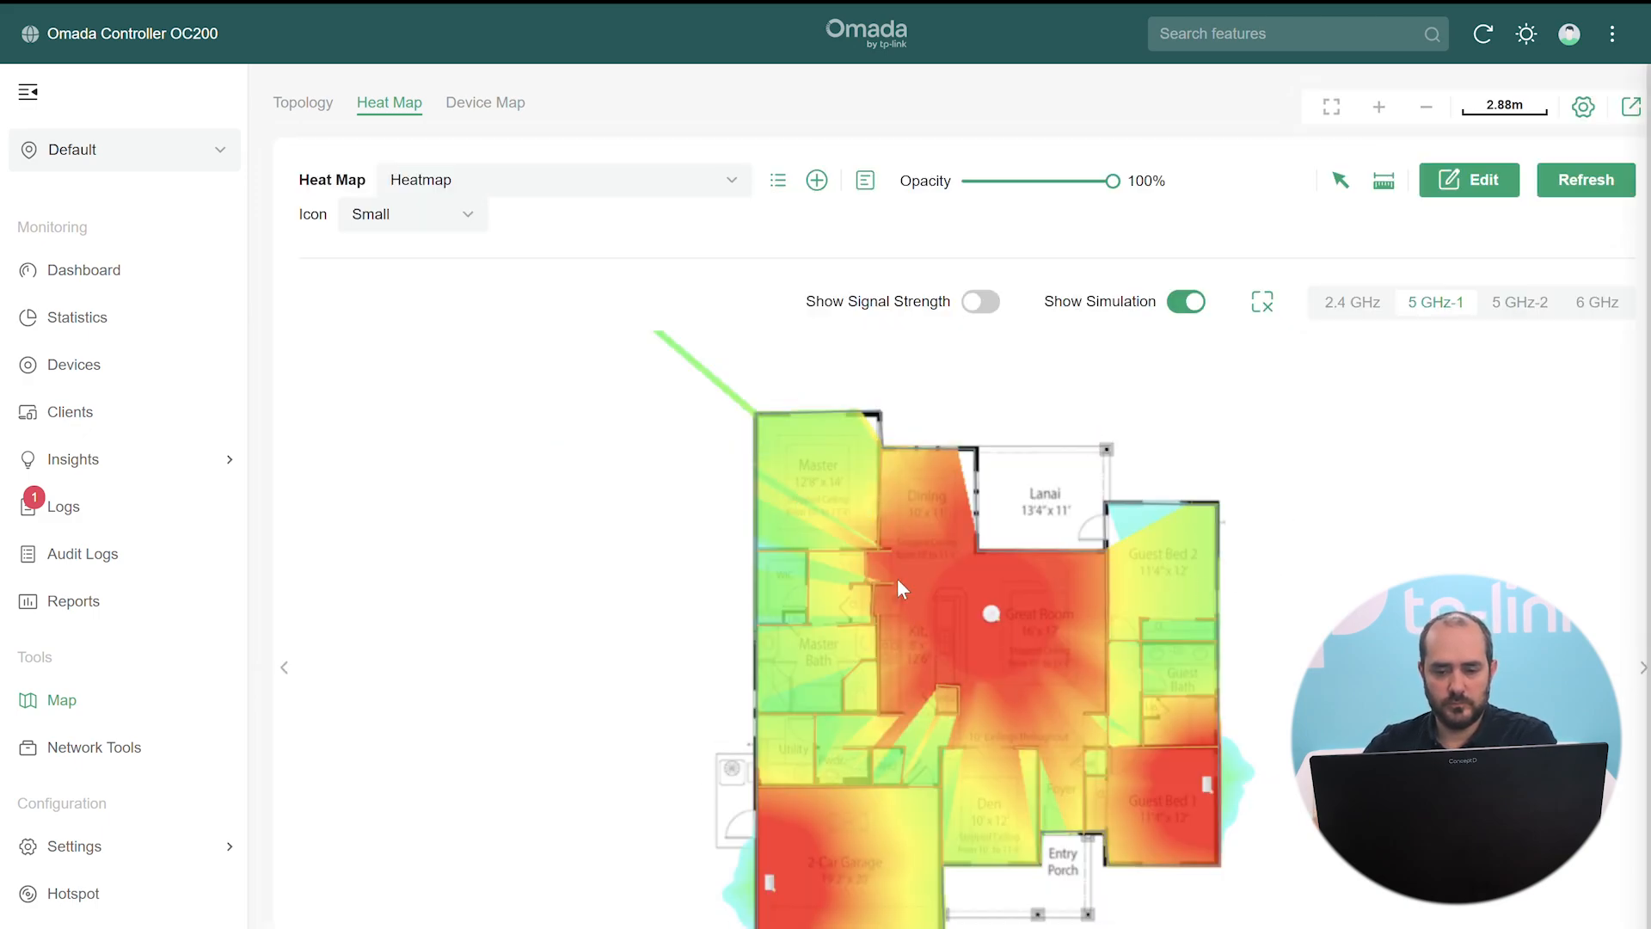
left_click(990, 301)
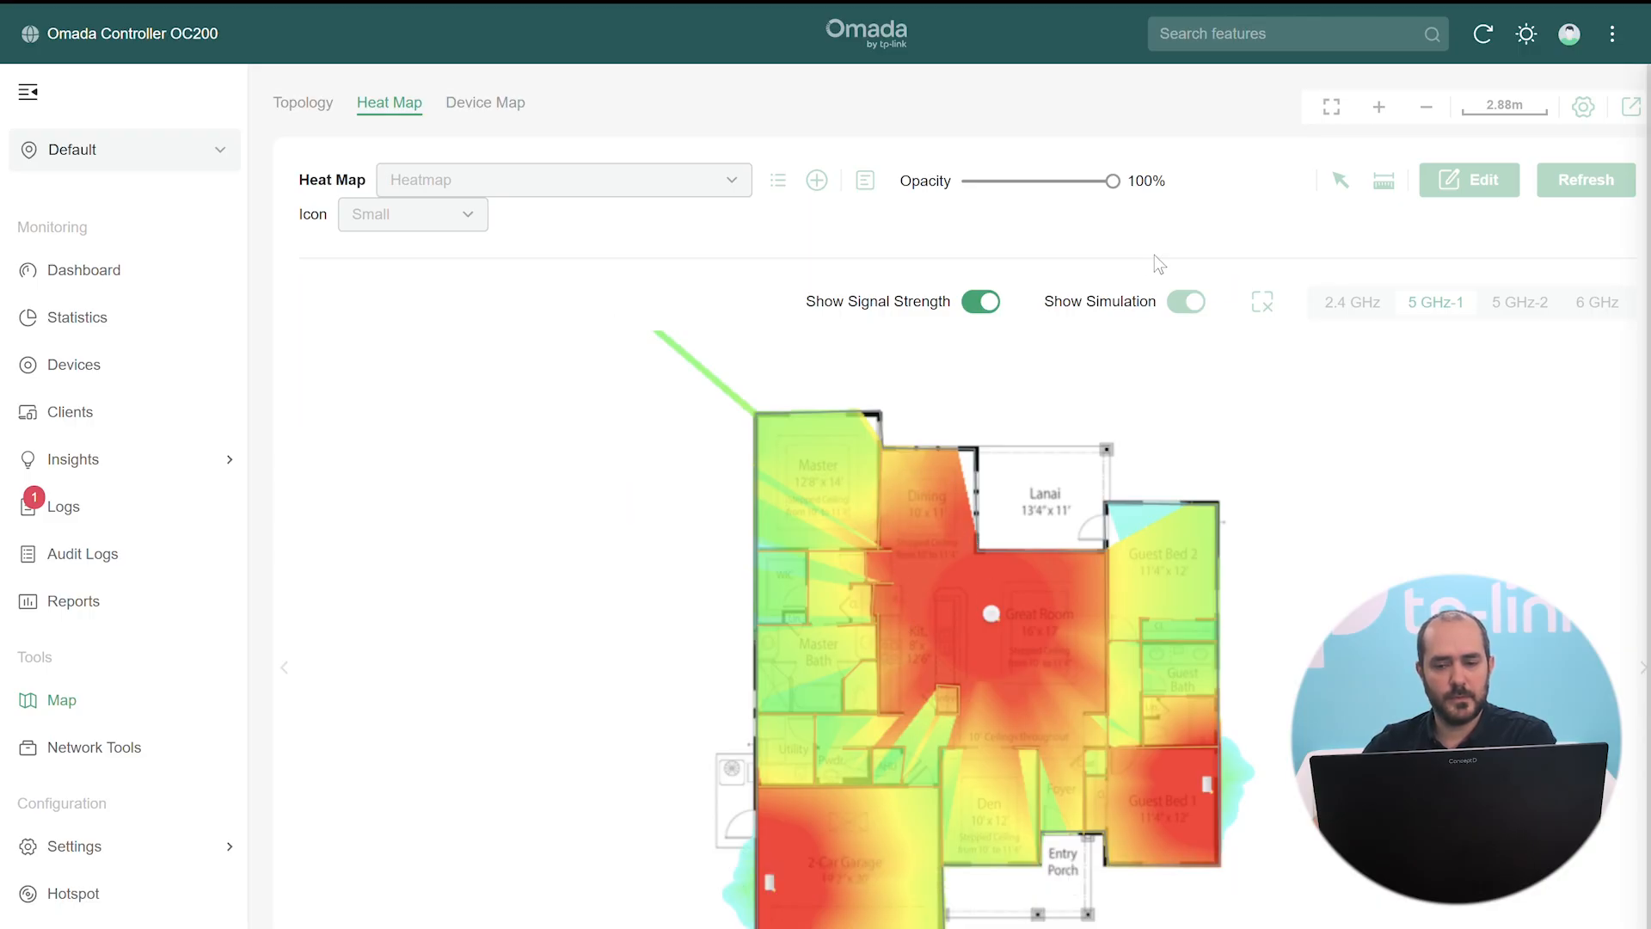
left_click(1362, 306)
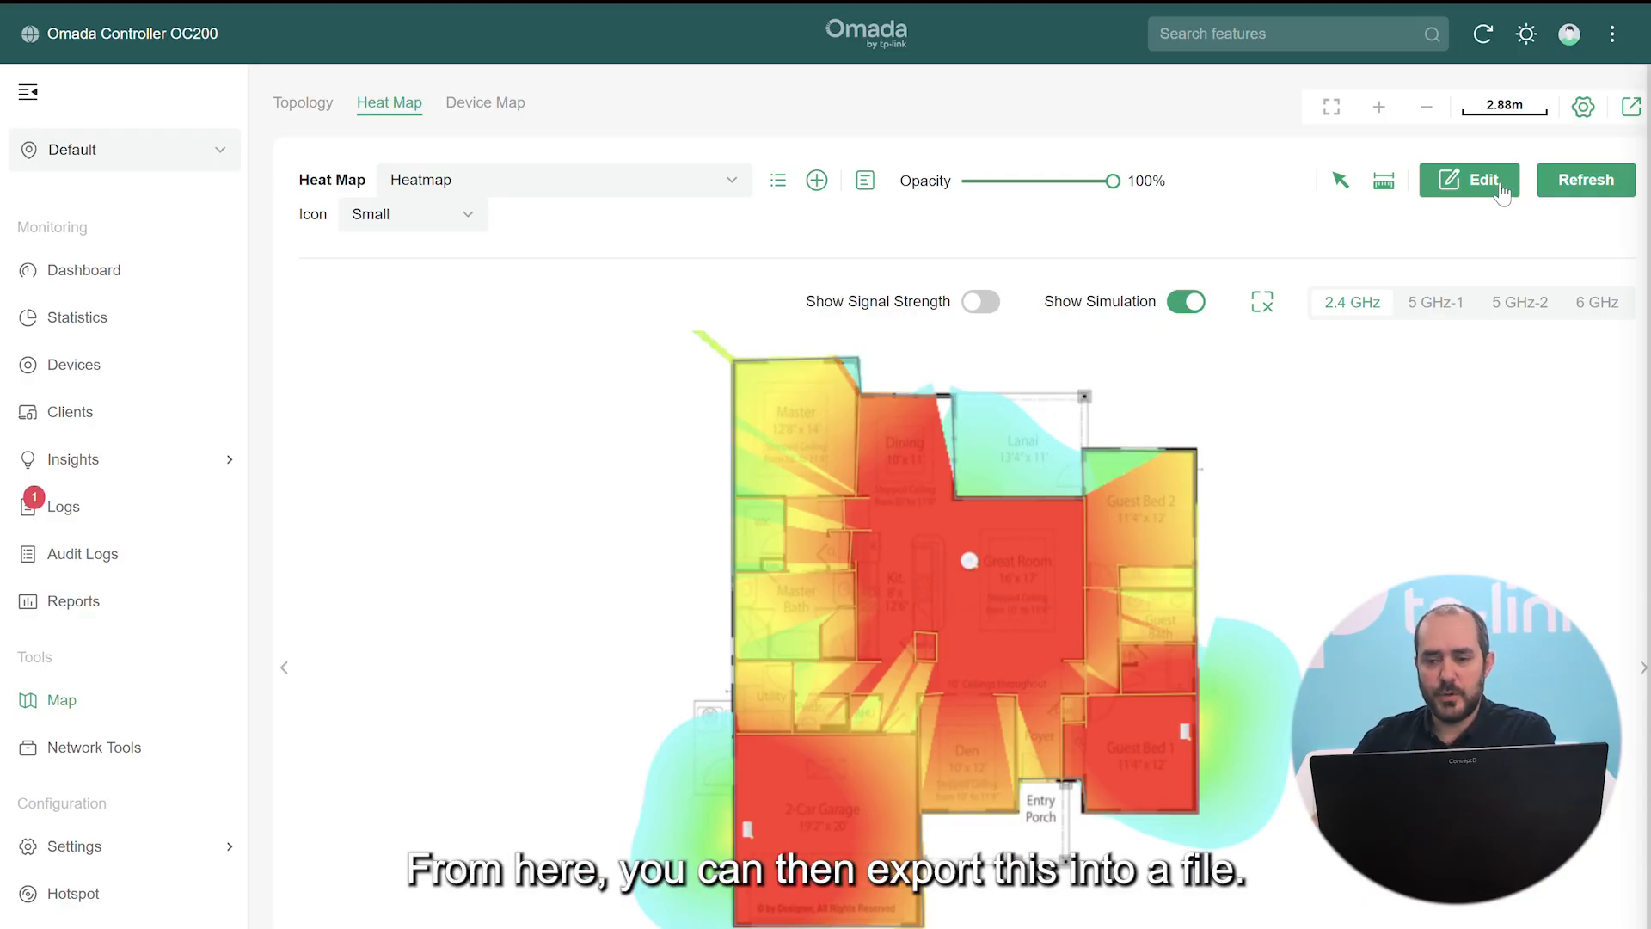
Export the heat map as 'Heatmap' and save it to the SS folder on the Desktop
left_click(1633, 116)
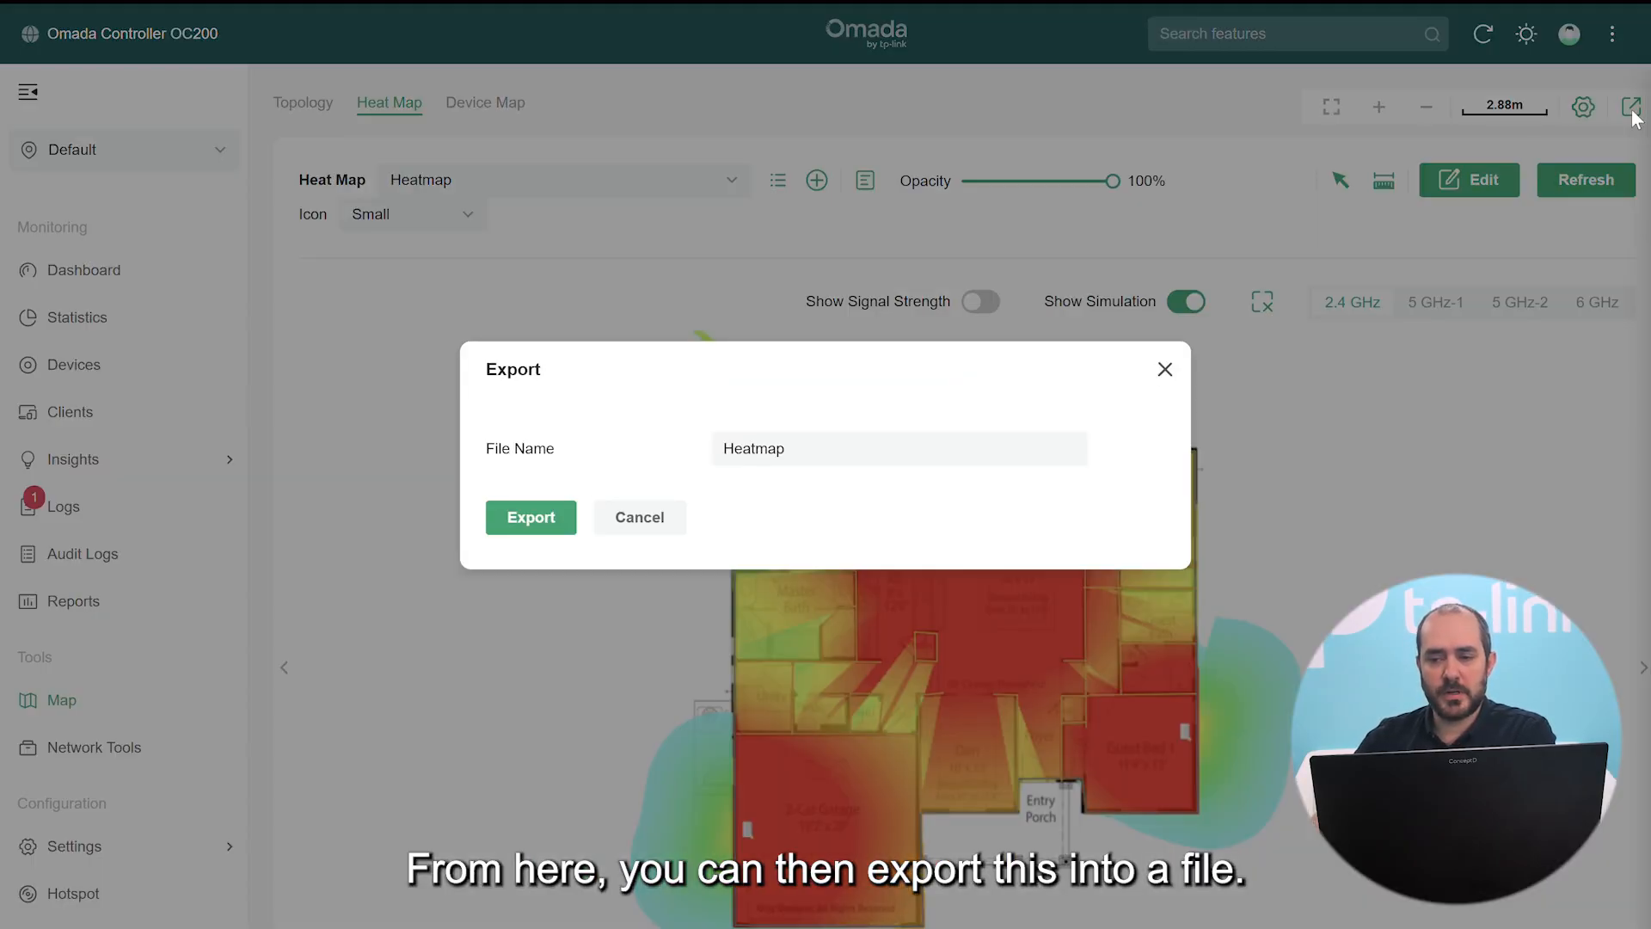
left_click(523, 521)
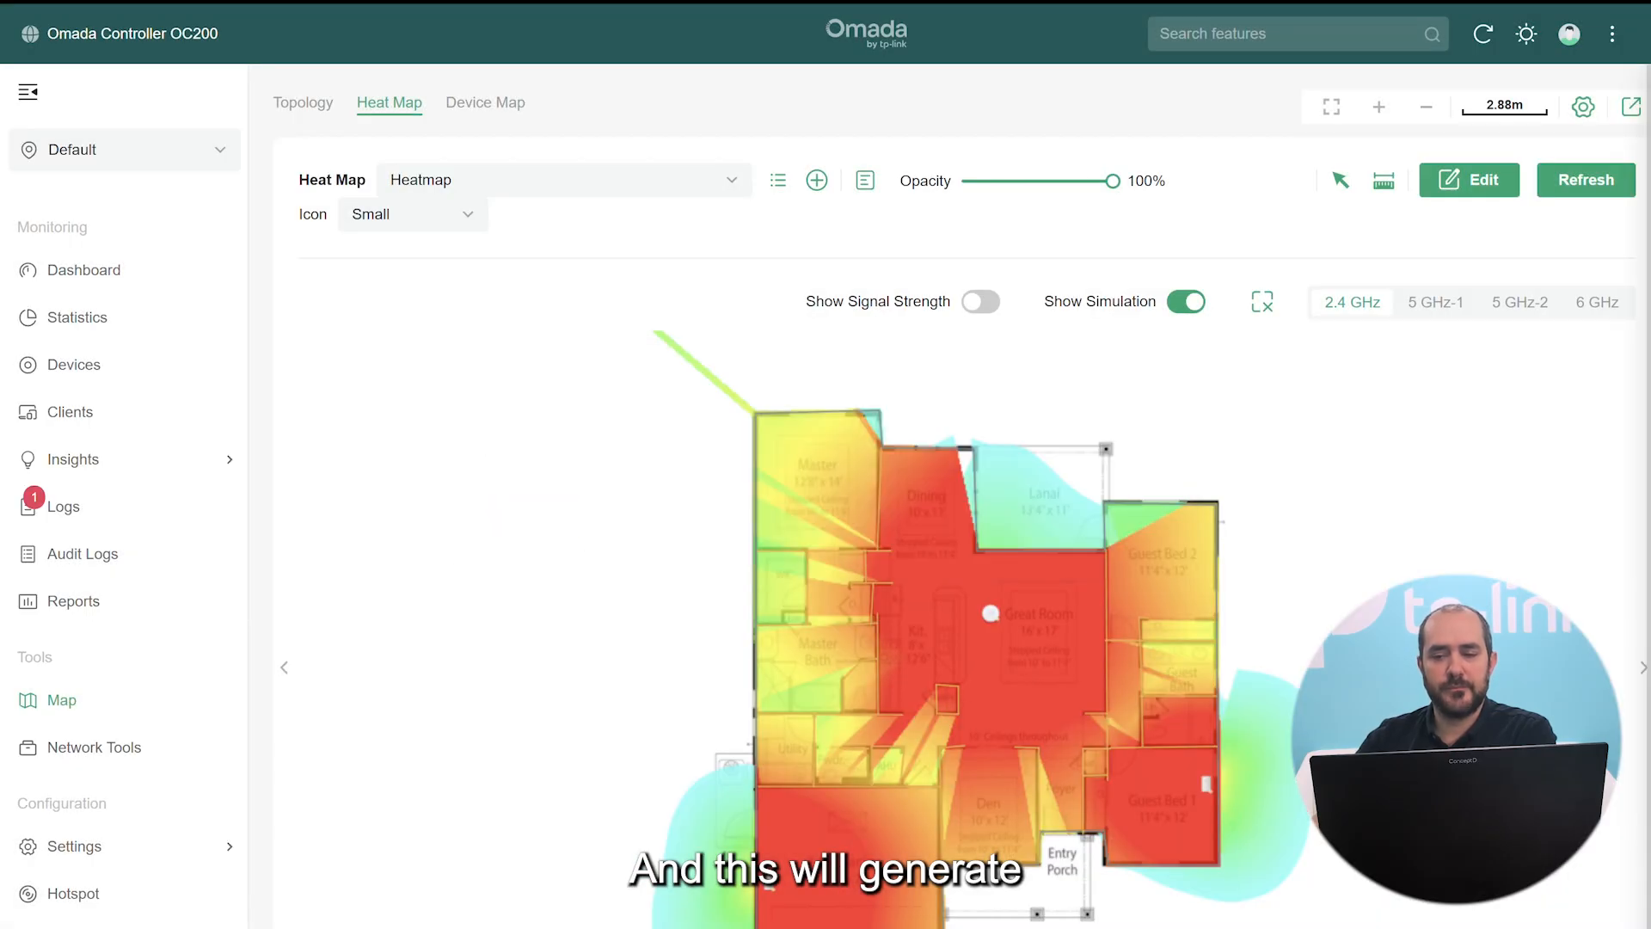
left_click(1144, 480)
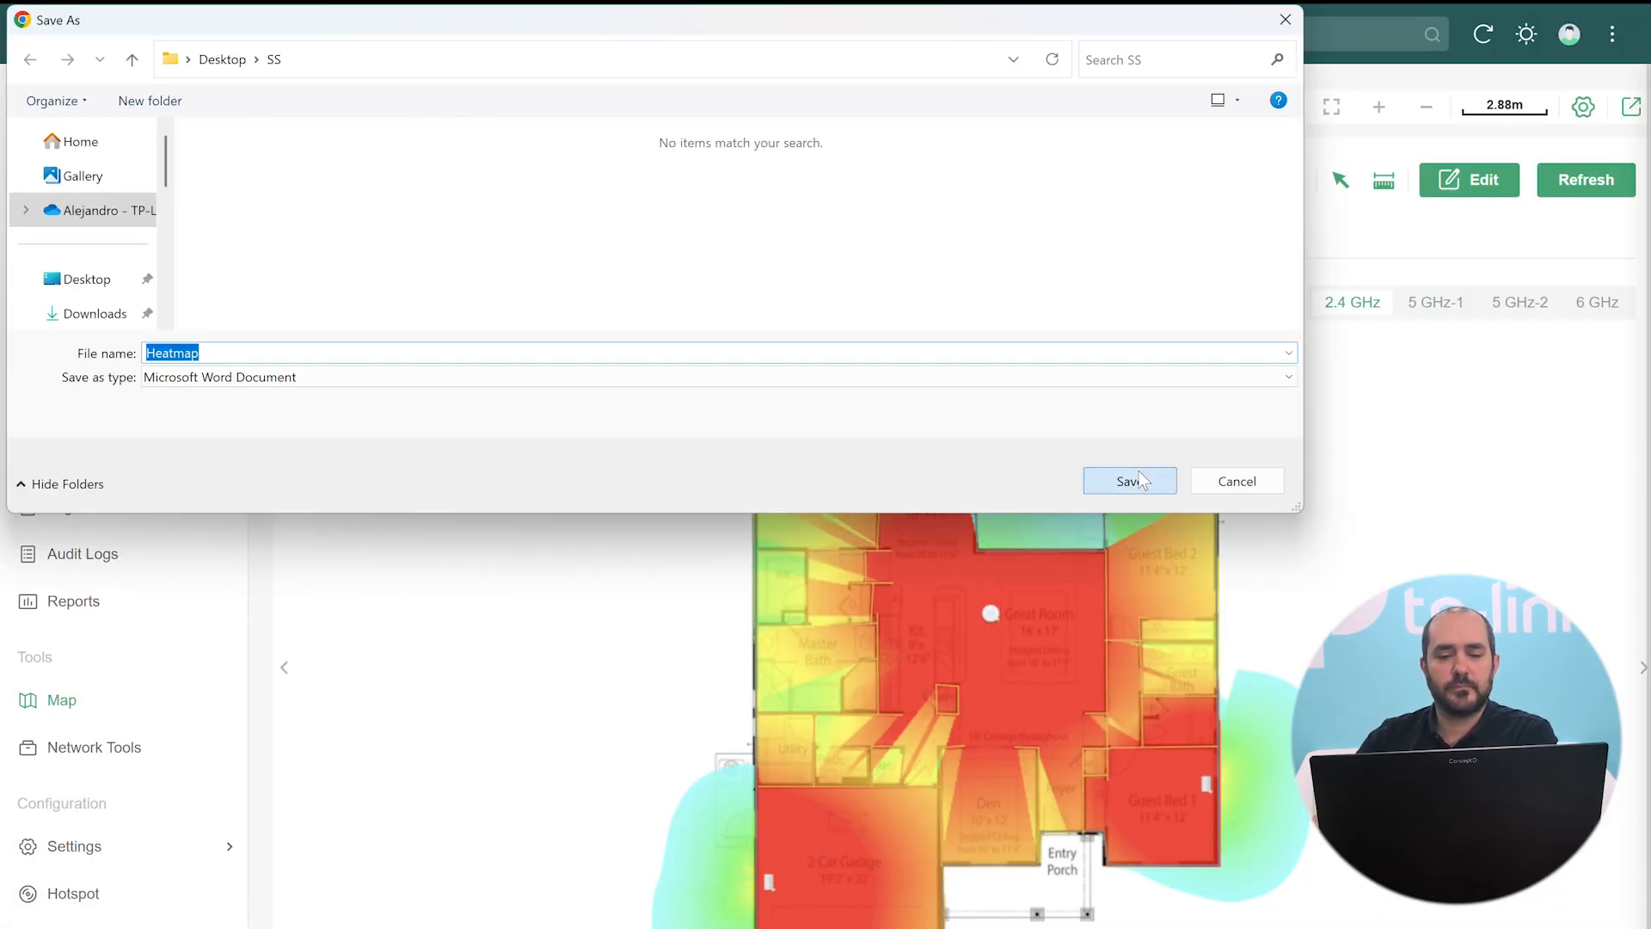